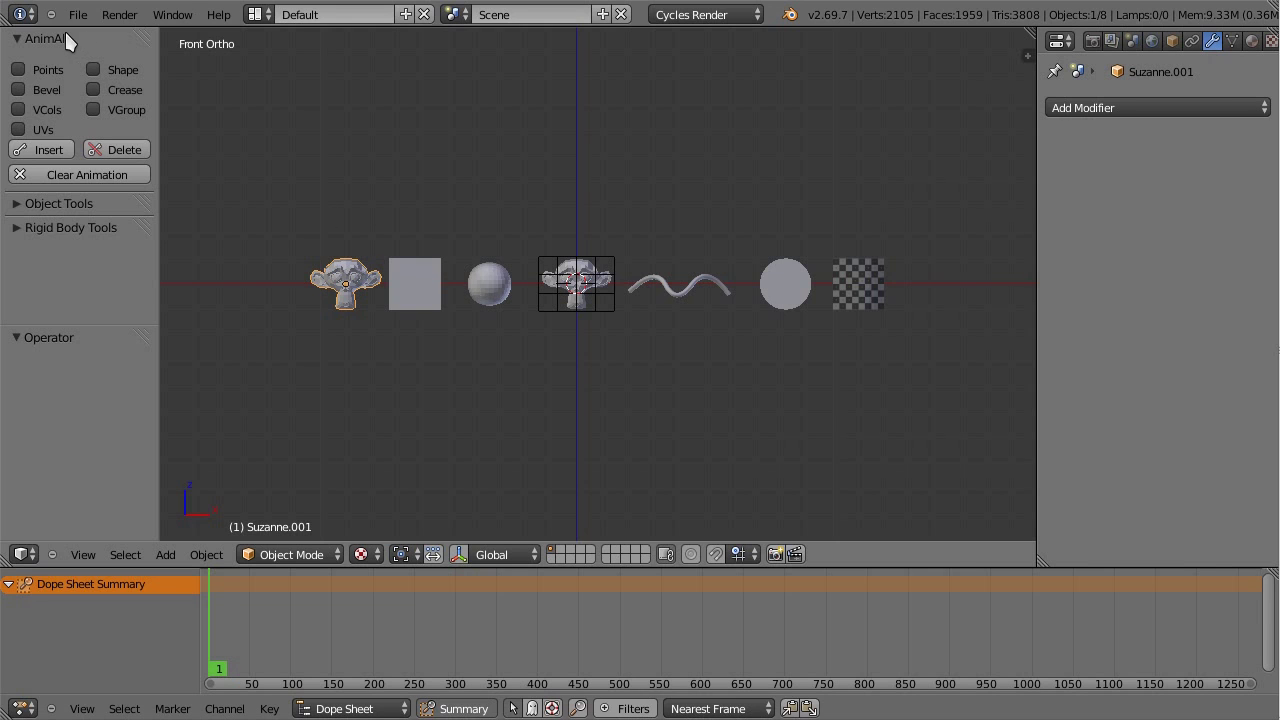
# Step: Reorder the AnimAll panel, then select the sphere, cube and Suzanne.001 to compare their modifiers
pyautogui.moveTo(145, 35); pyautogui.dragTo(142, 44)
pyautogui.rightClick(489, 300)
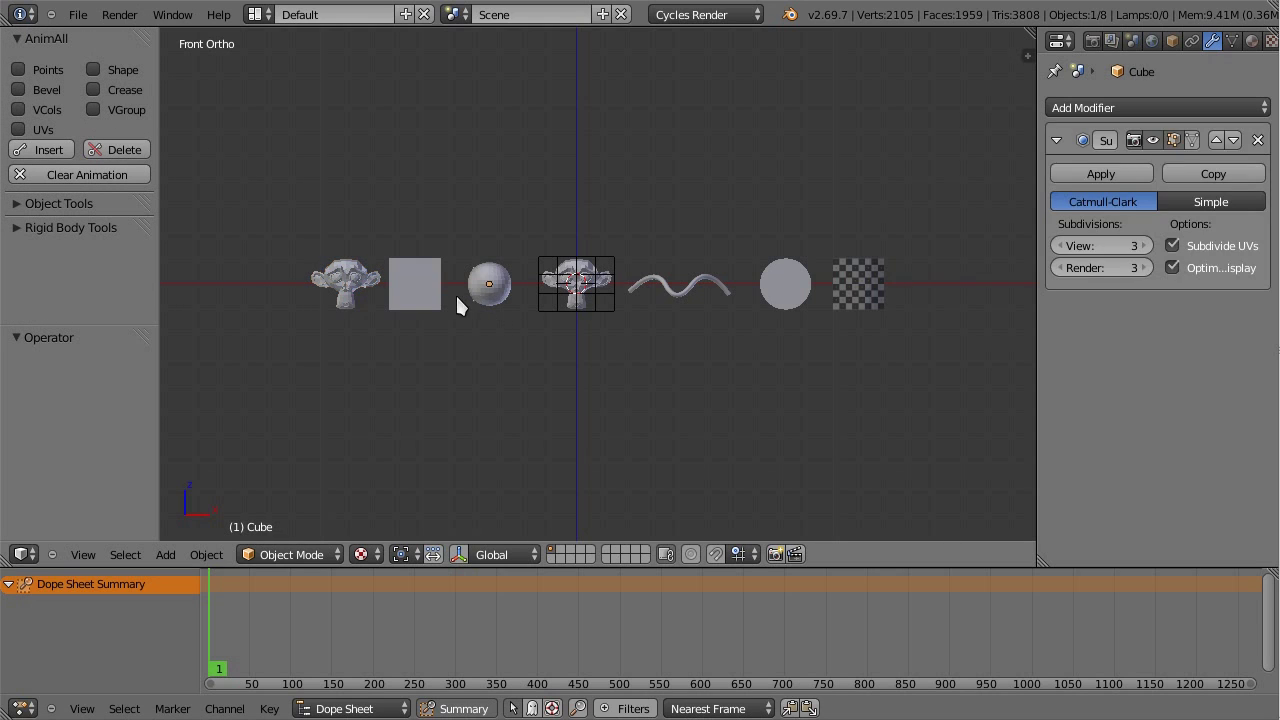
pyautogui.rightClick(436, 296)
pyautogui.hotkey('ctrl', 'z')
pyautogui.hotkey('ctrl', 'z')
pyautogui.rightClick(425, 290)
pyautogui.hotkey('ctrl', 'z')
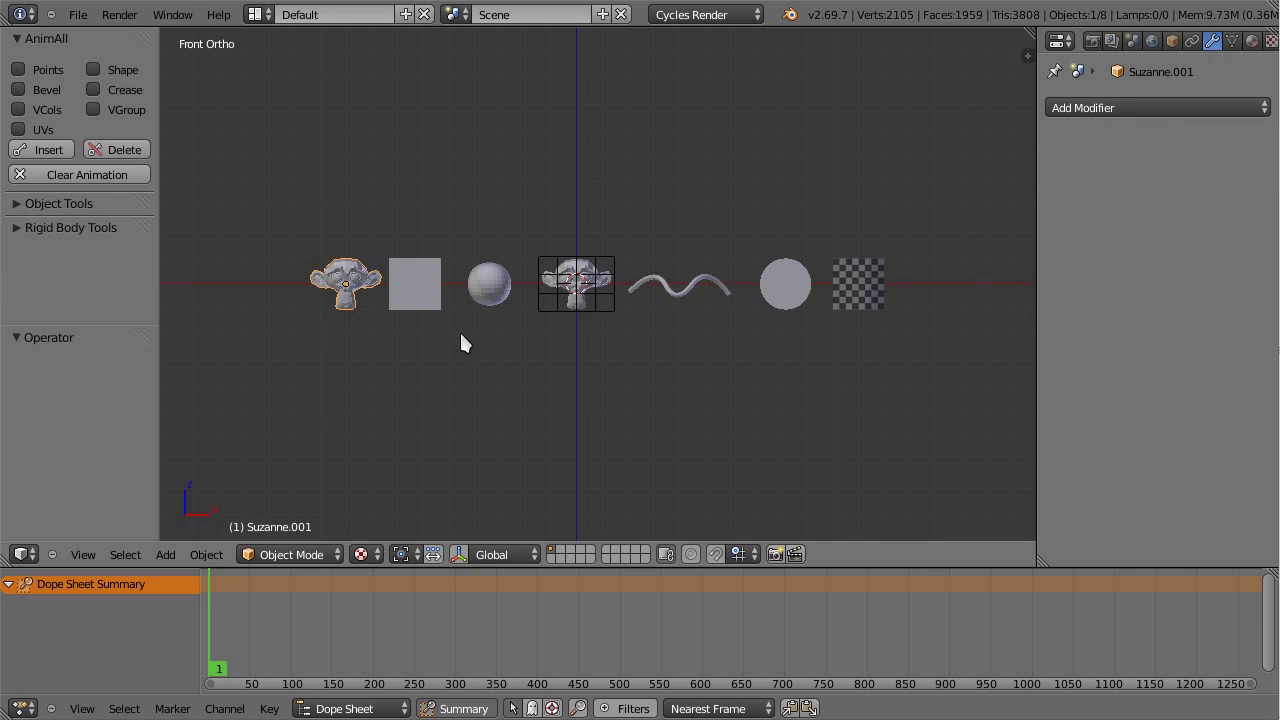
# Step: Recheck the cube's Bevel and sphere's Subdivision modifiers, then frame Suzanne.001 with View Selected
pyautogui.rightClick(428, 306)
pyautogui.rightClick(495, 296)
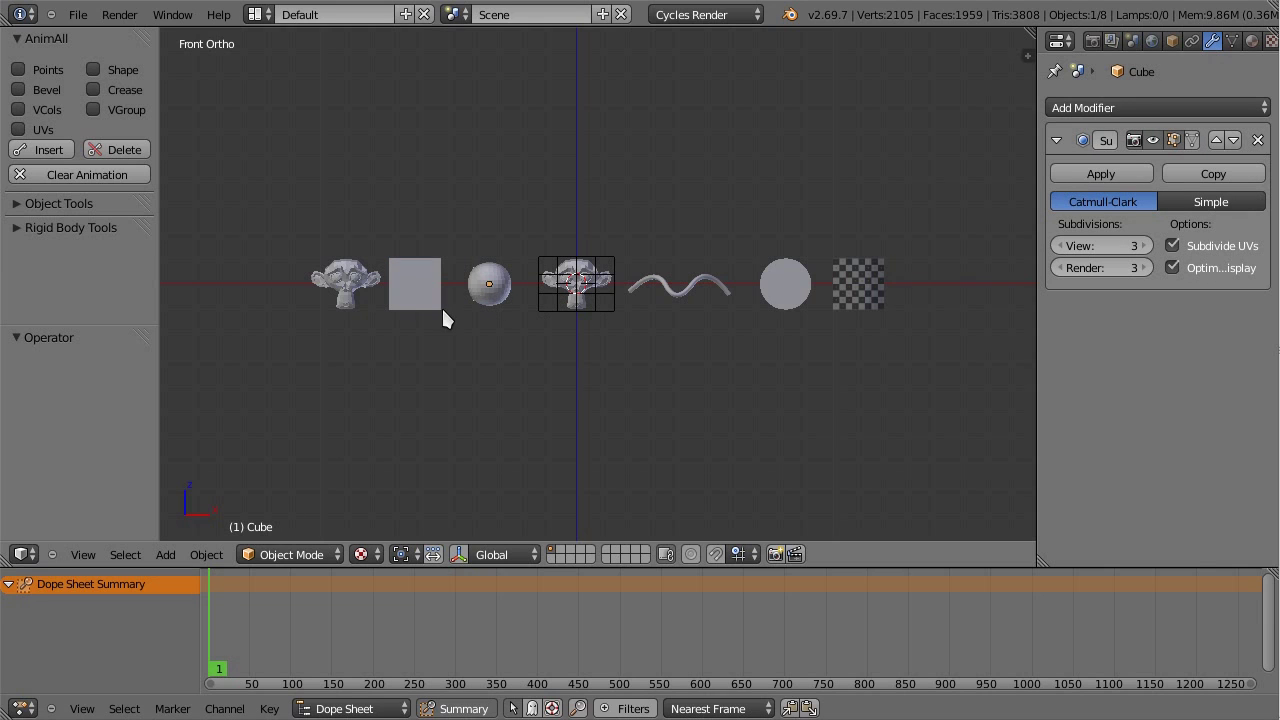
pyautogui.rightClick(412, 290)
pyautogui.rightClick(349, 280)
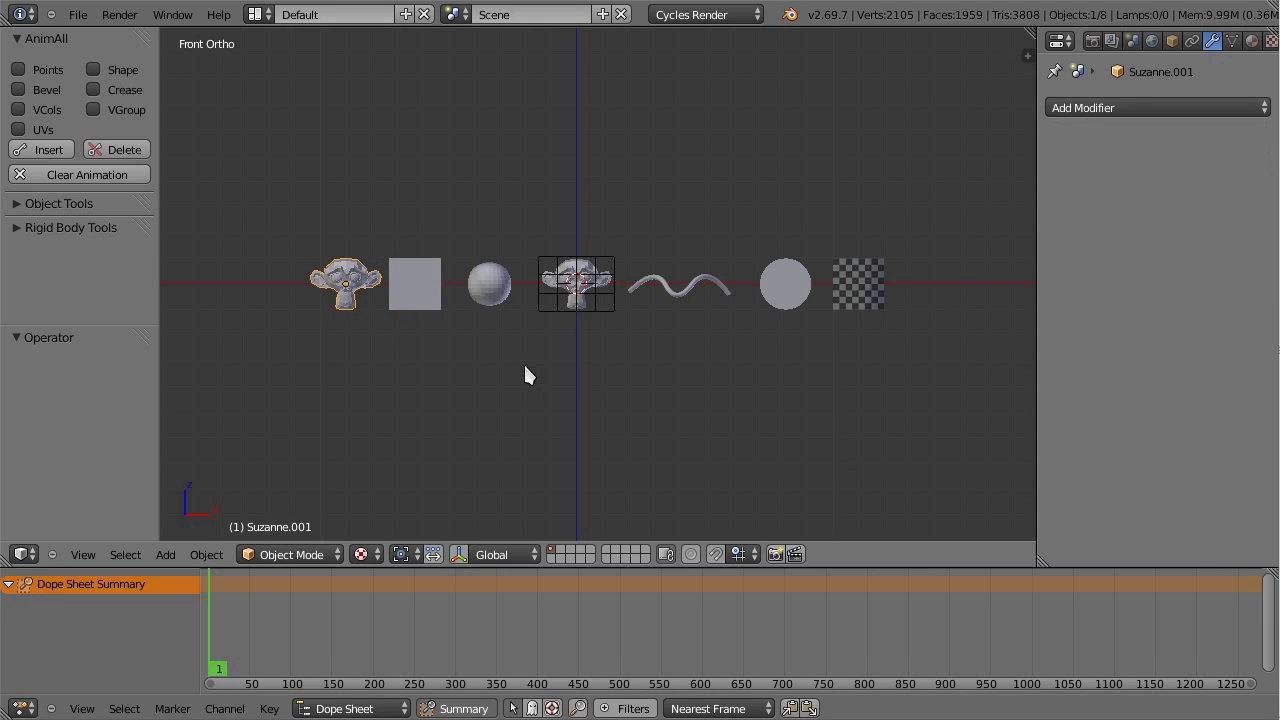
pyautogui.press('KP_Decimal')
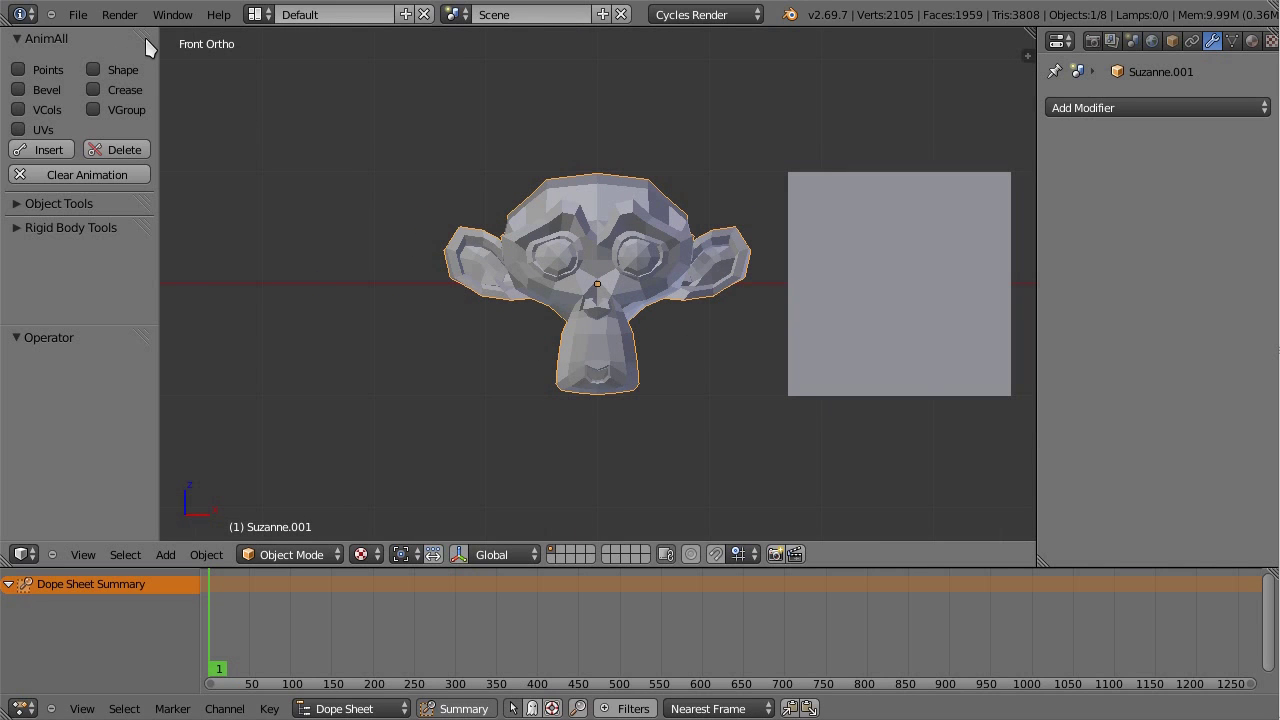
pyautogui.moveTo(145, 38); pyautogui.dragTo(145, 69)
pyautogui.rightClick(818, 310)
pyautogui.rightClick(617, 296)
pyautogui.scroll(1, 752, 386)
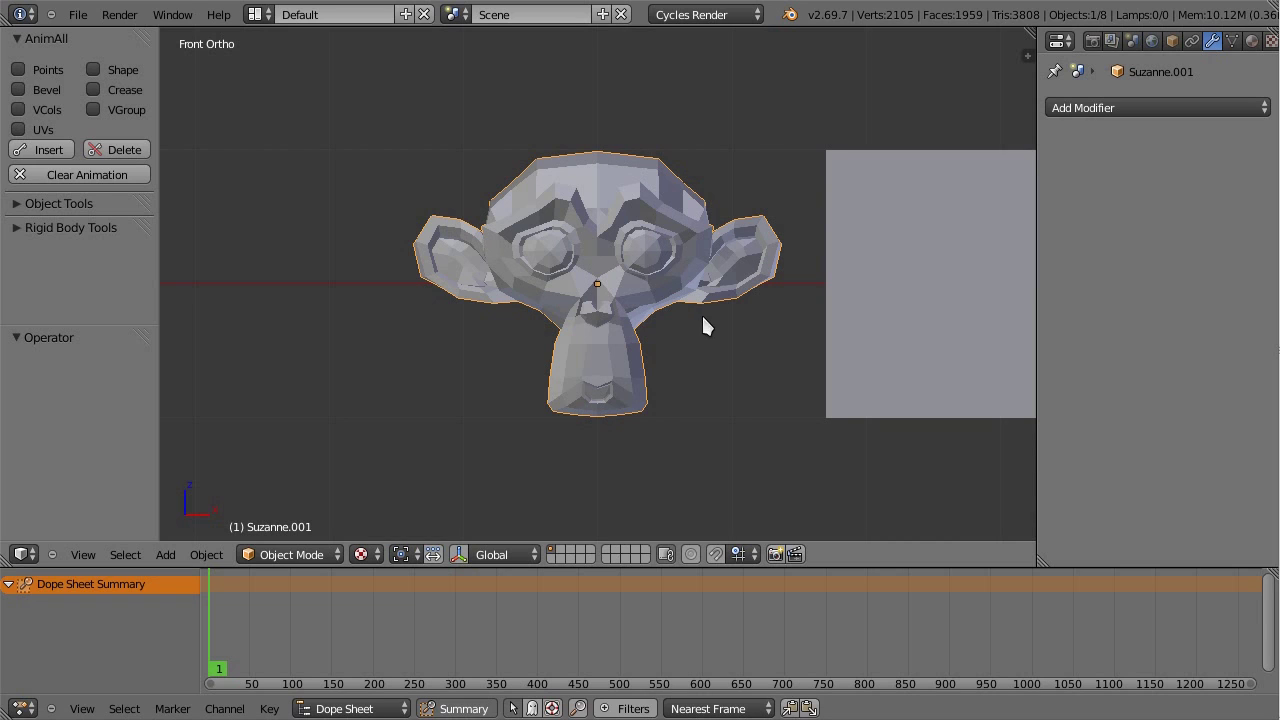
pyautogui.rightClick(865, 320)
pyautogui.rightClick(600, 280)
pyautogui.rightClick(871, 320)
pyautogui.rightClick(628, 306)
pyautogui.rightClick(875, 409)
pyautogui.rightClick(629, 305)
pyautogui.rightClick(846, 292)
pyautogui.rightClick(632, 302)
pyautogui.rightClick(900, 337)
pyautogui.rightClick(668, 303)
pyautogui.press('Home')
pyautogui.scroll(3, 708, 374)
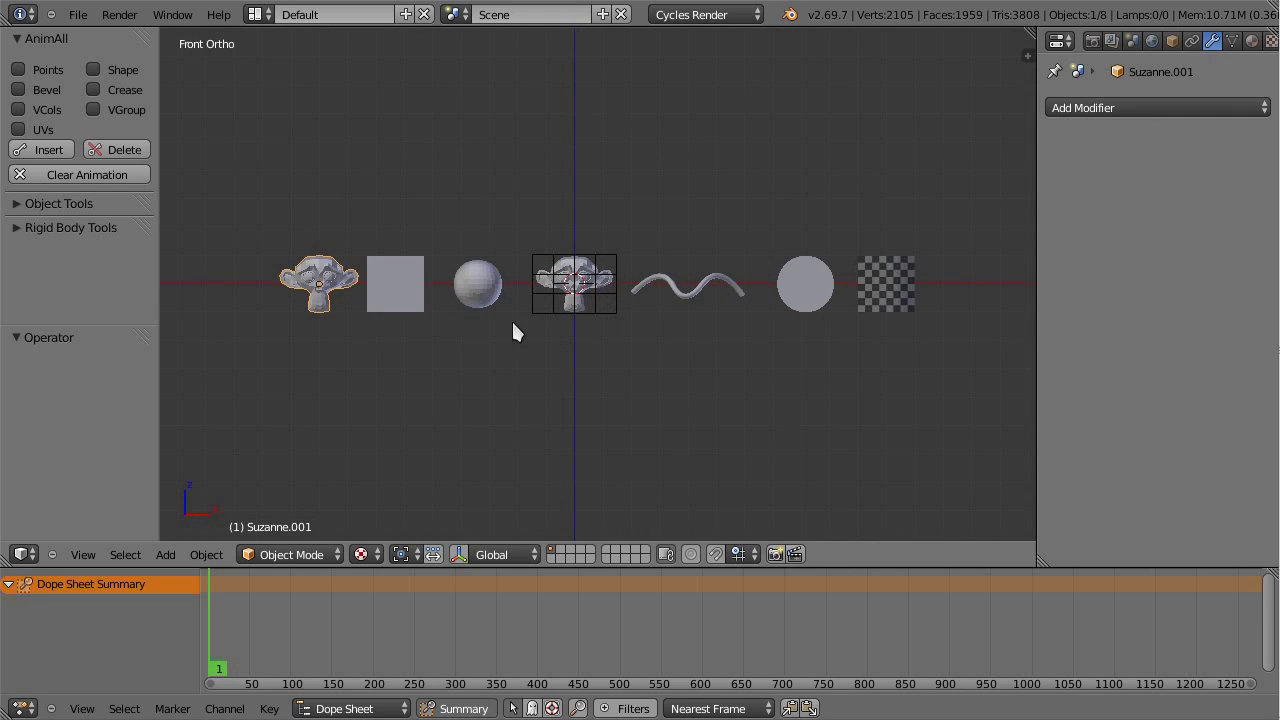
pyautogui.rightClick(405, 284)
pyautogui.rightClick(320, 290)
pyautogui.press('KP_Decimal')
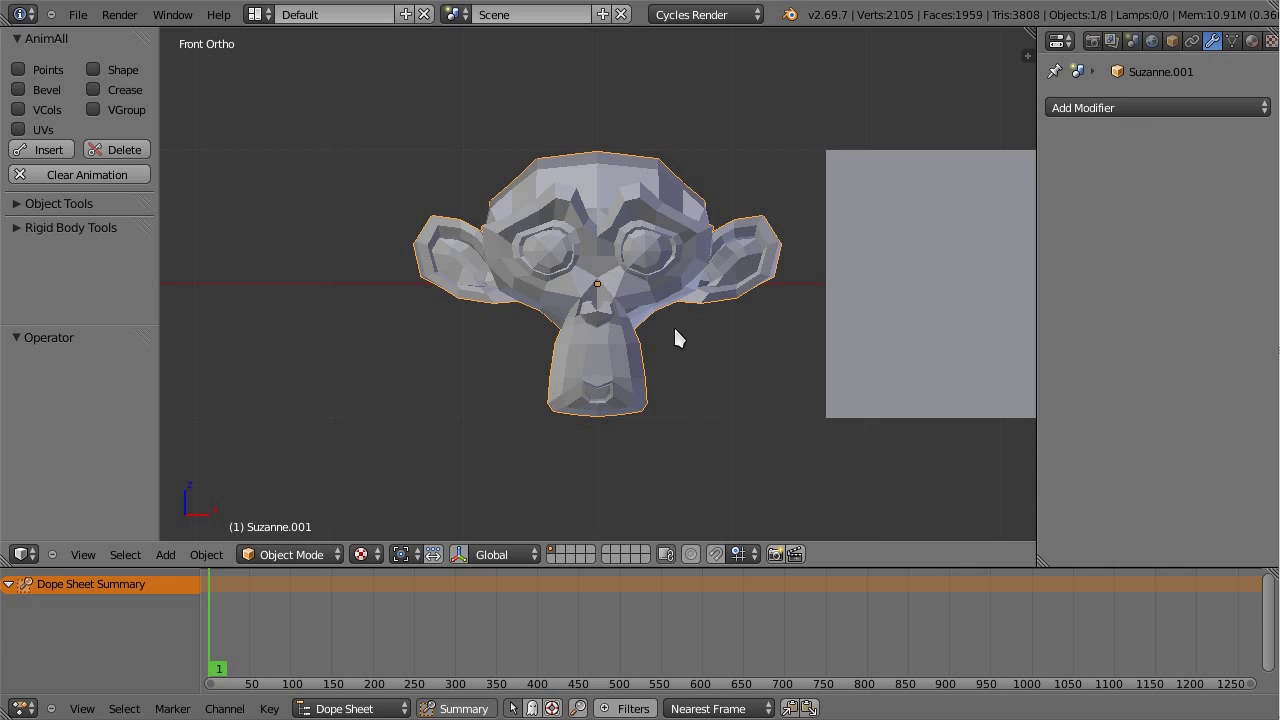
pyautogui.hotkey('ctrl', 's')
# Step: Enable AnimAll Points keying and nudge a vertex at the top right of Suzanne.001's head
pyautogui.click(56, 69)
pyautogui.press('Tab')
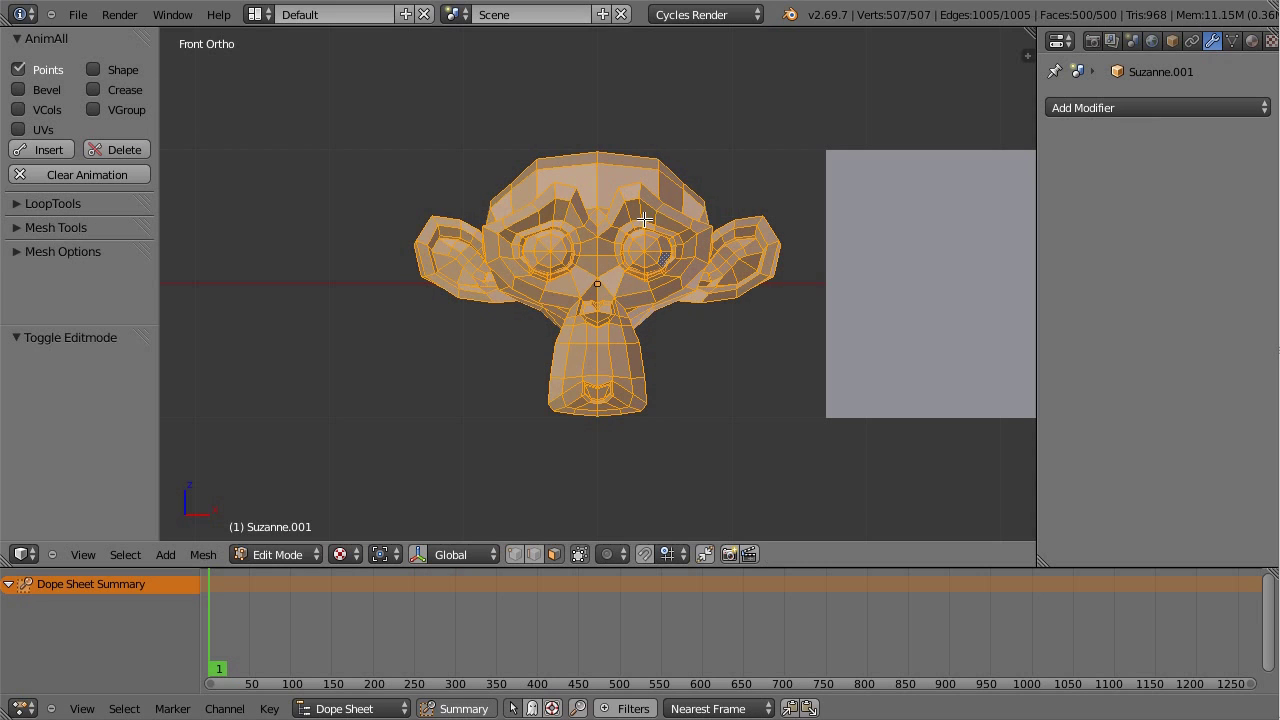
pyautogui.hotkey('ctrl', 'Tab')
pyautogui.click(667, 173)
pyautogui.moveTo(663, 175); pyautogui.dragTo(652, 166, button='right')
pyautogui.click(652, 166)
# Step: Keyframe Suzanne.001's mesh points at frame 1 with AnimAll Insert
pyautogui.scroll(-1, 700, 275)
pyautogui.scroll(3, 712, 279)
pyautogui.scroll(-3, 712, 279)
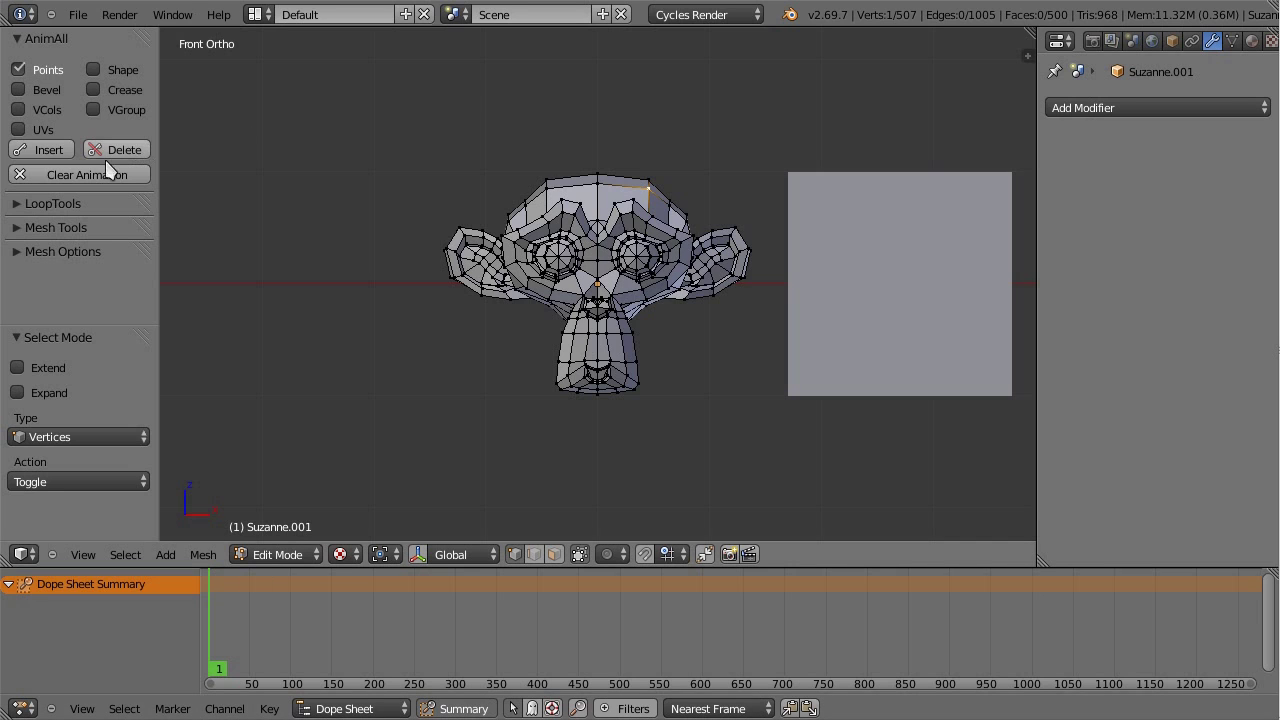
pyautogui.click(48, 149)
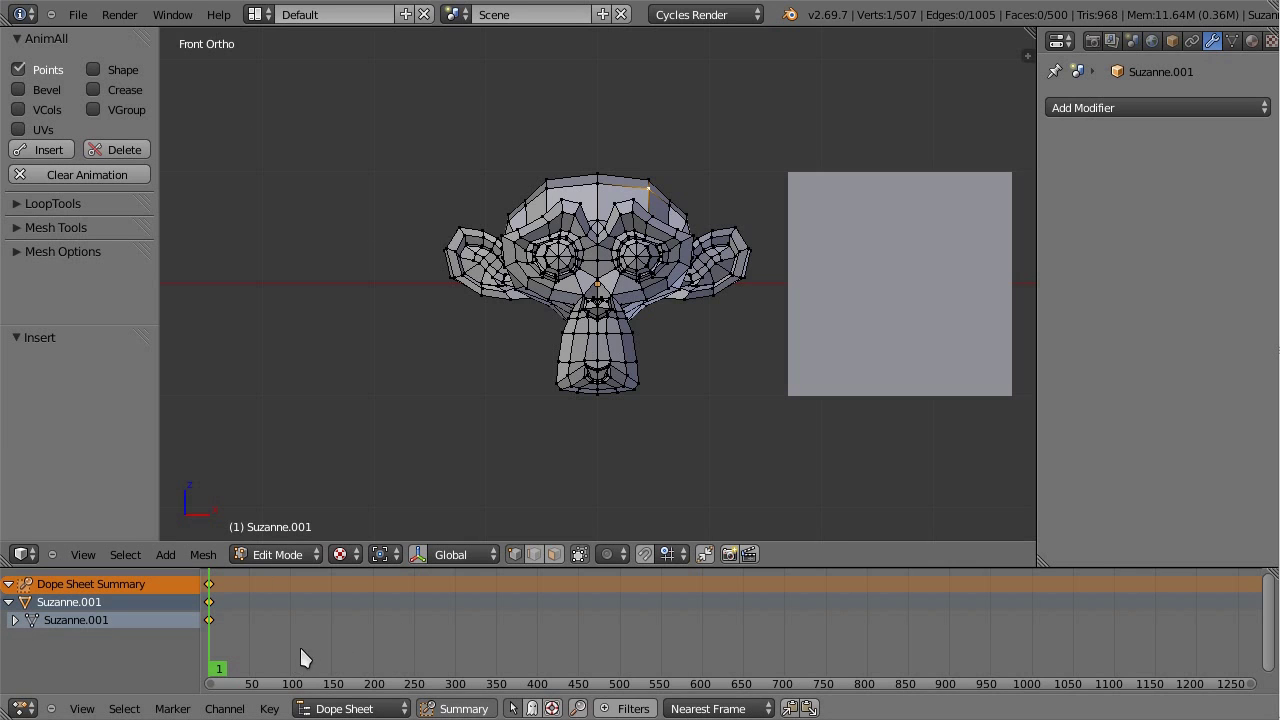
# Step: Maximize the Dope Sheet and expand its channels to inspect the frame-1 X, Y, Z location keys
pyautogui.click(8, 585)
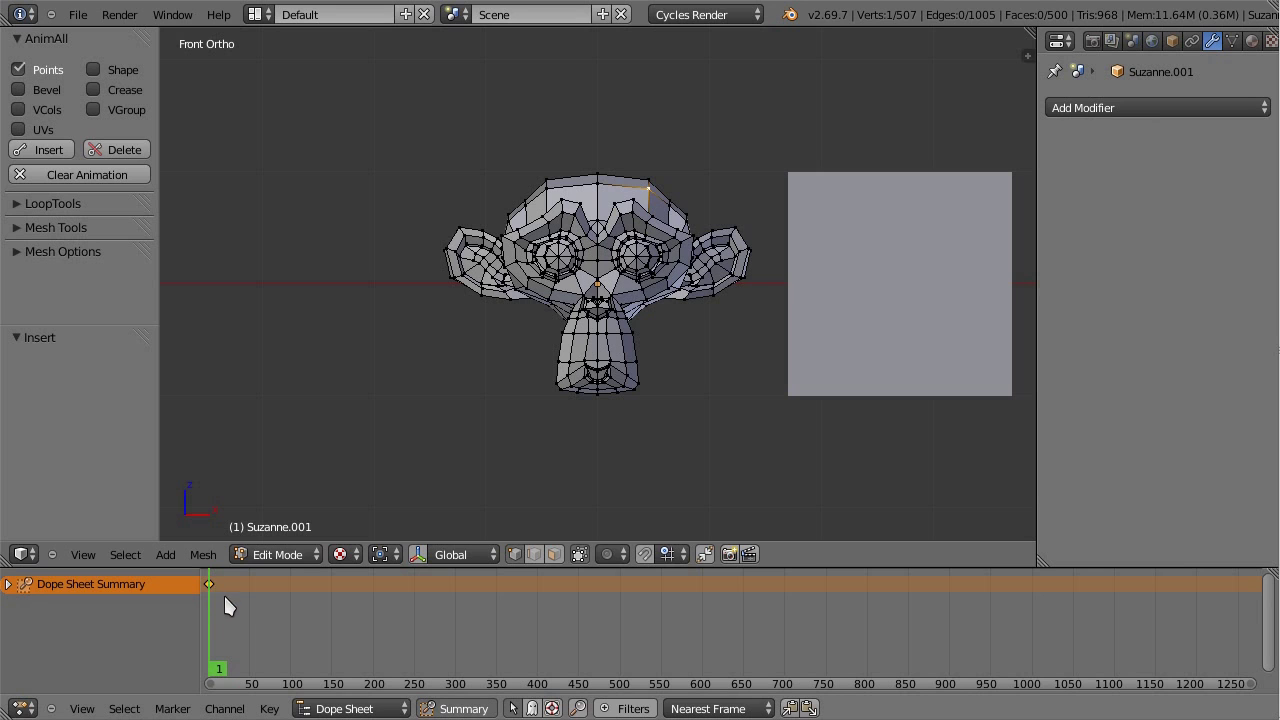
pyautogui.moveTo(224, 593); pyautogui.dragTo(408, 581, button='middle')
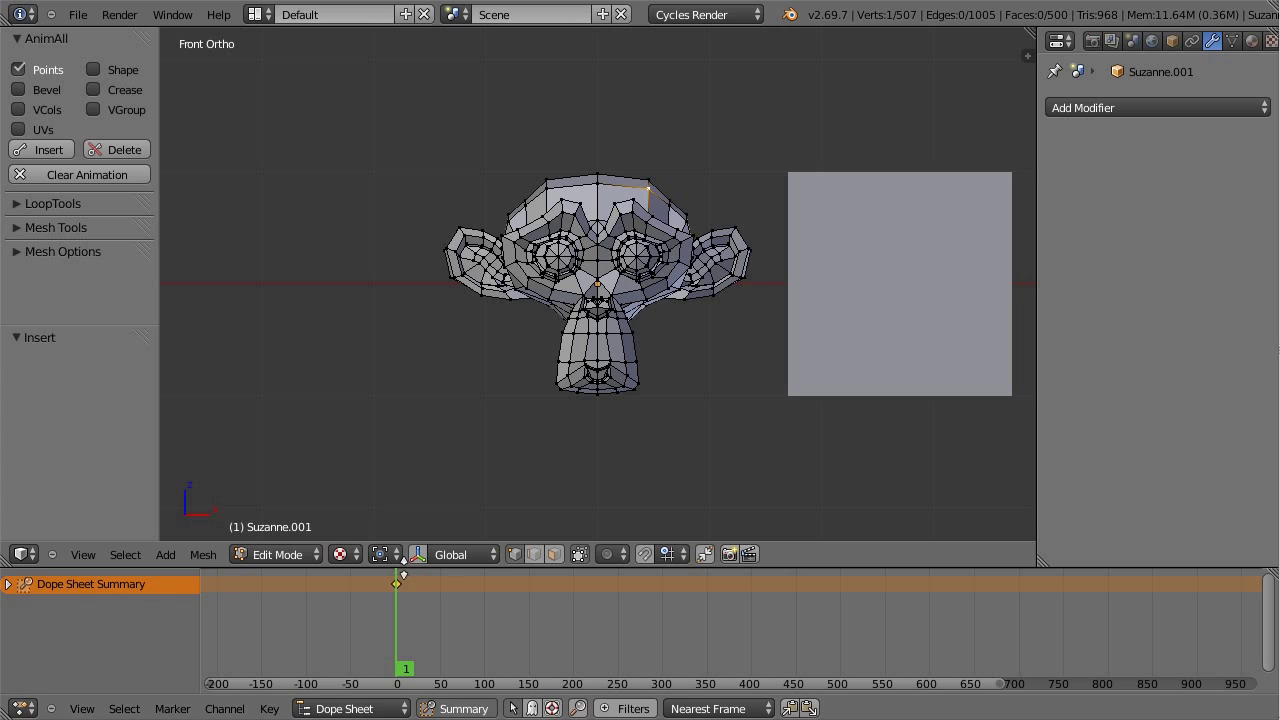
pyautogui.moveTo(406, 567); pyautogui.dragTo(418, 553)
pyautogui.hotkey('ctrl', 'Up')
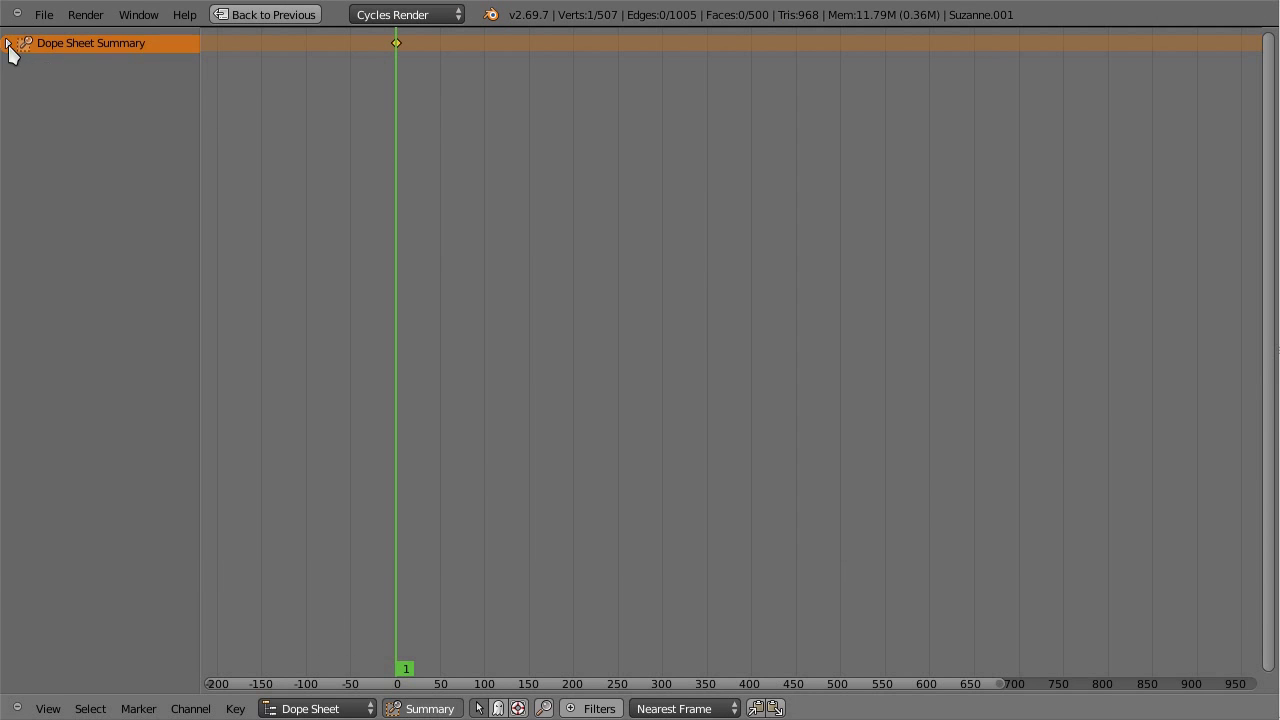
pyautogui.click(8, 43)
pyautogui.click(15, 79)
pyautogui.press('a')
pyautogui.moveTo(420, 495); pyautogui.dragTo(449, 114, button='middle')
pyautogui.click(9, 43)
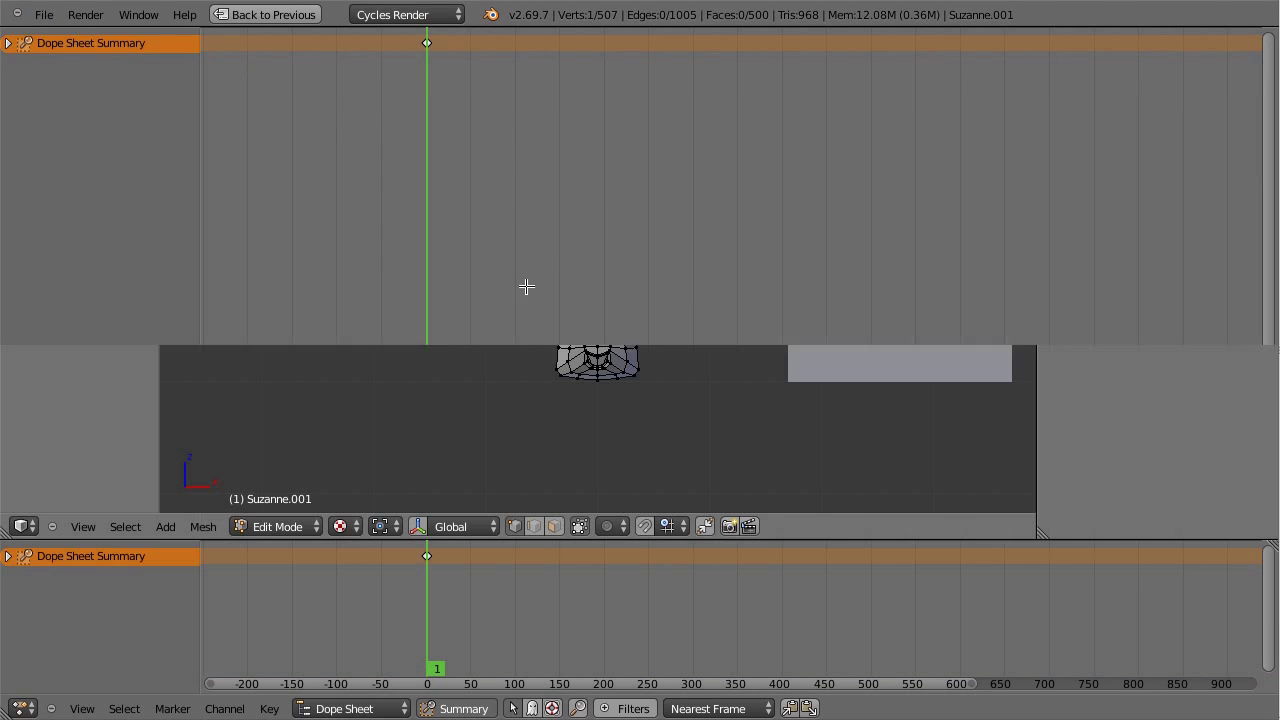
# Step: Restore the normal layout, go to frame 209 and select both ear tip vertices
pyautogui.hotkey('ctrl', 'Up')
pyautogui.moveTo(439, 538); pyautogui.dragTo(445, 598)
pyautogui.moveTo(447, 626); pyautogui.dragTo(382, 662, button='middle')
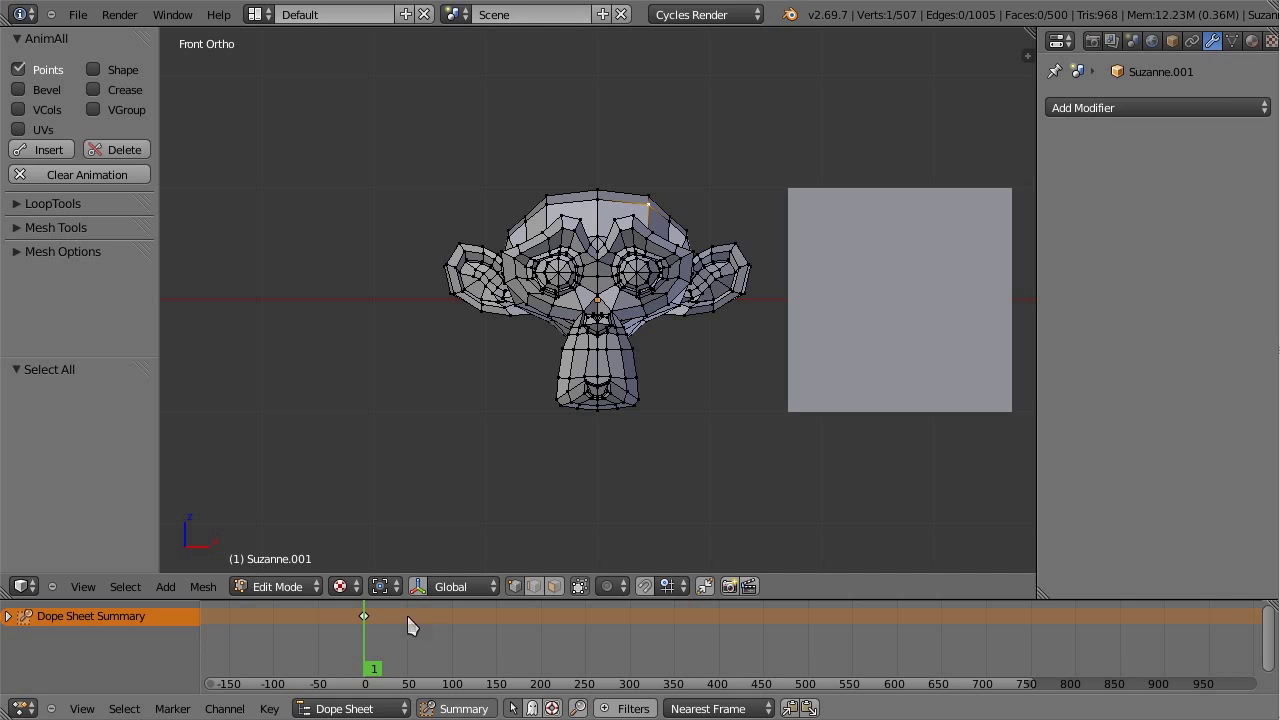
pyautogui.moveTo(369, 624); pyautogui.dragTo(548, 660)
pyautogui.rightClick(741, 240)
pyautogui.rightClick(452, 238)
pyautogui.keyDown('shift'); pyautogui.rightClick(737, 240); pyautogui.keyUp('shift')
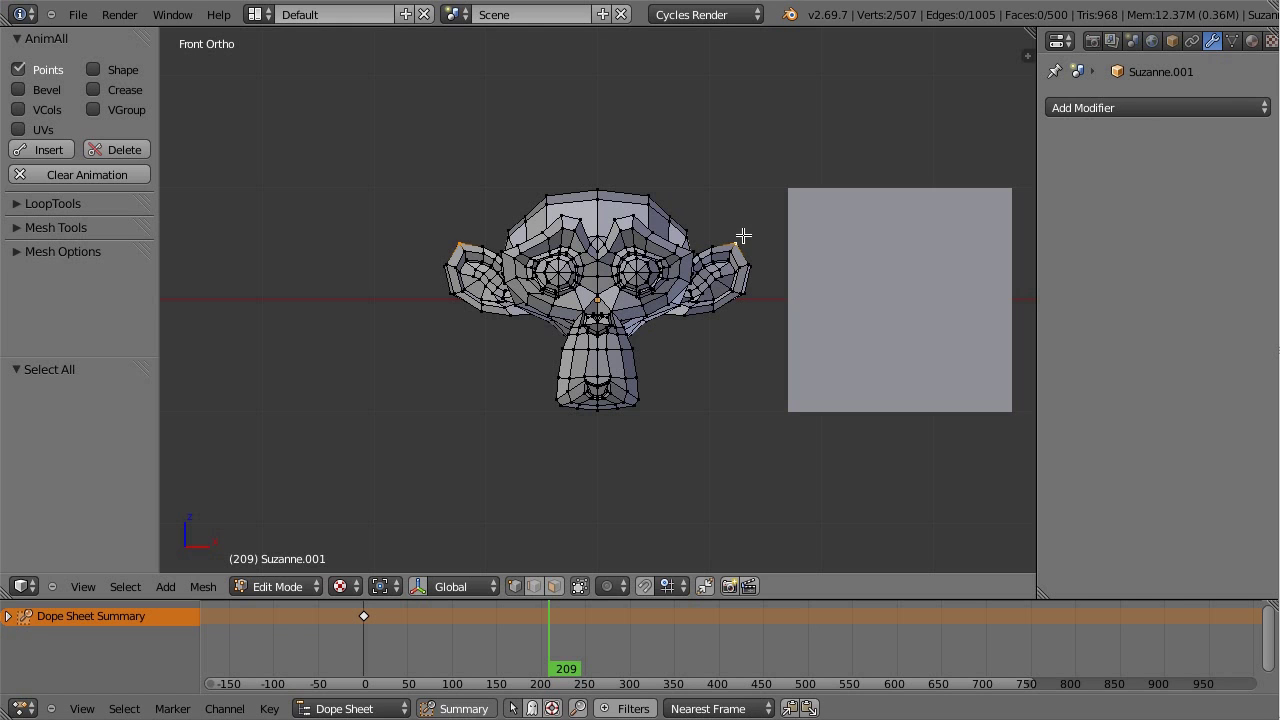
# Step: Raise the ear tips along Z with proportional editing and keyframe the mesh points at frame 209
pyautogui.press('o')
pyautogui.press('g')
pyautogui.press('z')
pyautogui.scroll(-6, 757, 350)
pyautogui.scroll(4, 762, 330)
pyautogui.click(774, 314)
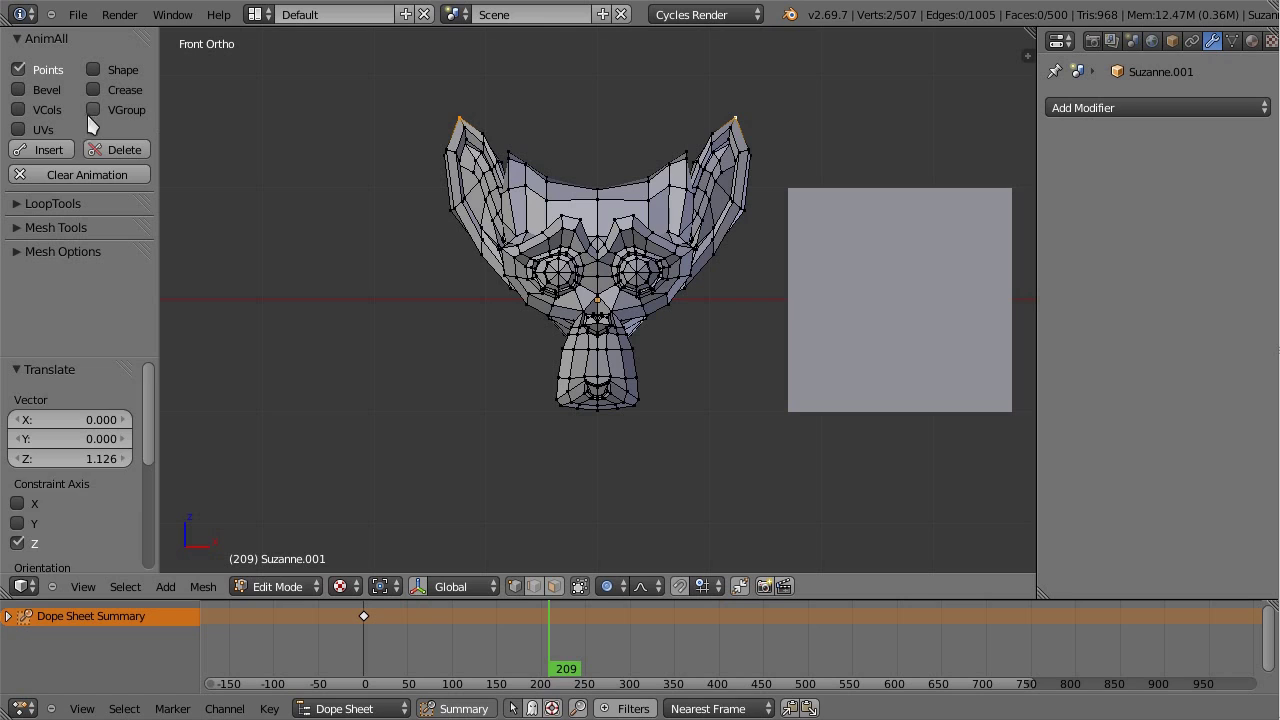
pyautogui.click(50, 151)
# Step: Preview the ear animation, then duplicate and retime Dope Sheet keys to about frames 132 and 200
pyautogui.moveTo(537, 634); pyautogui.dragTo(495, 647)
pyautogui.press('Tab')
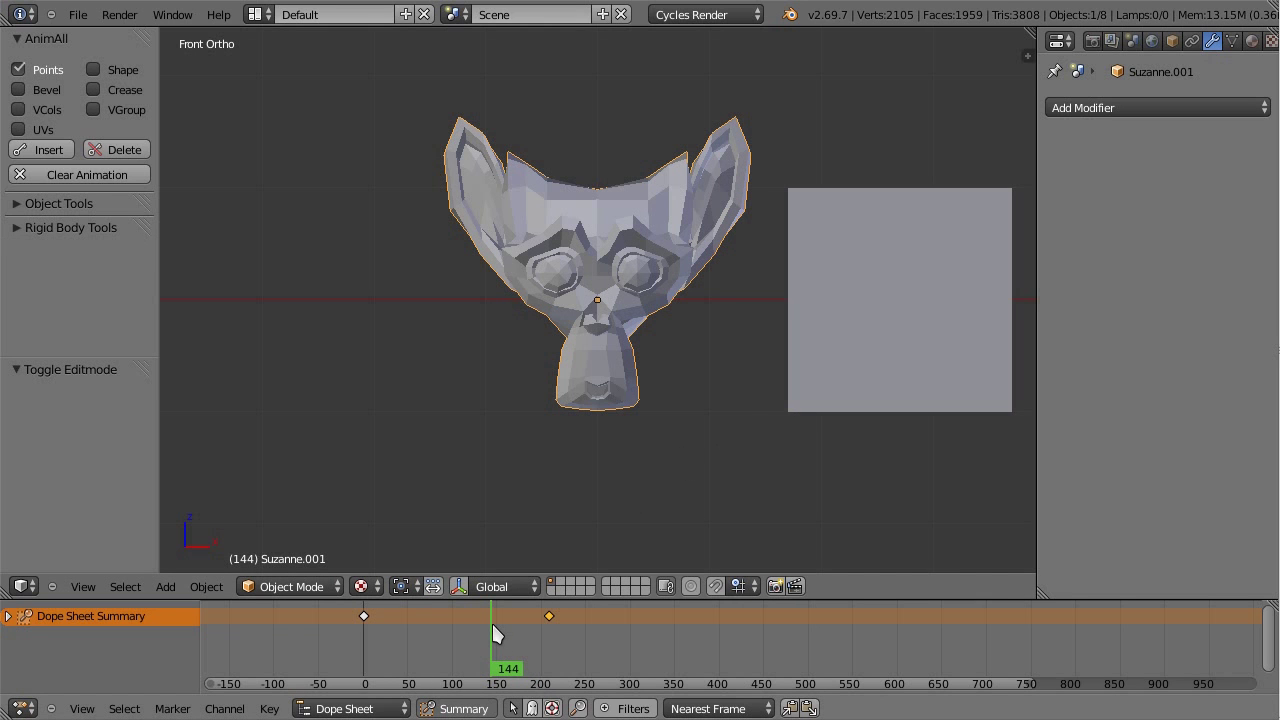
pyautogui.moveTo(492, 624); pyautogui.dragTo(486, 674)
pyautogui.click(440, 625)
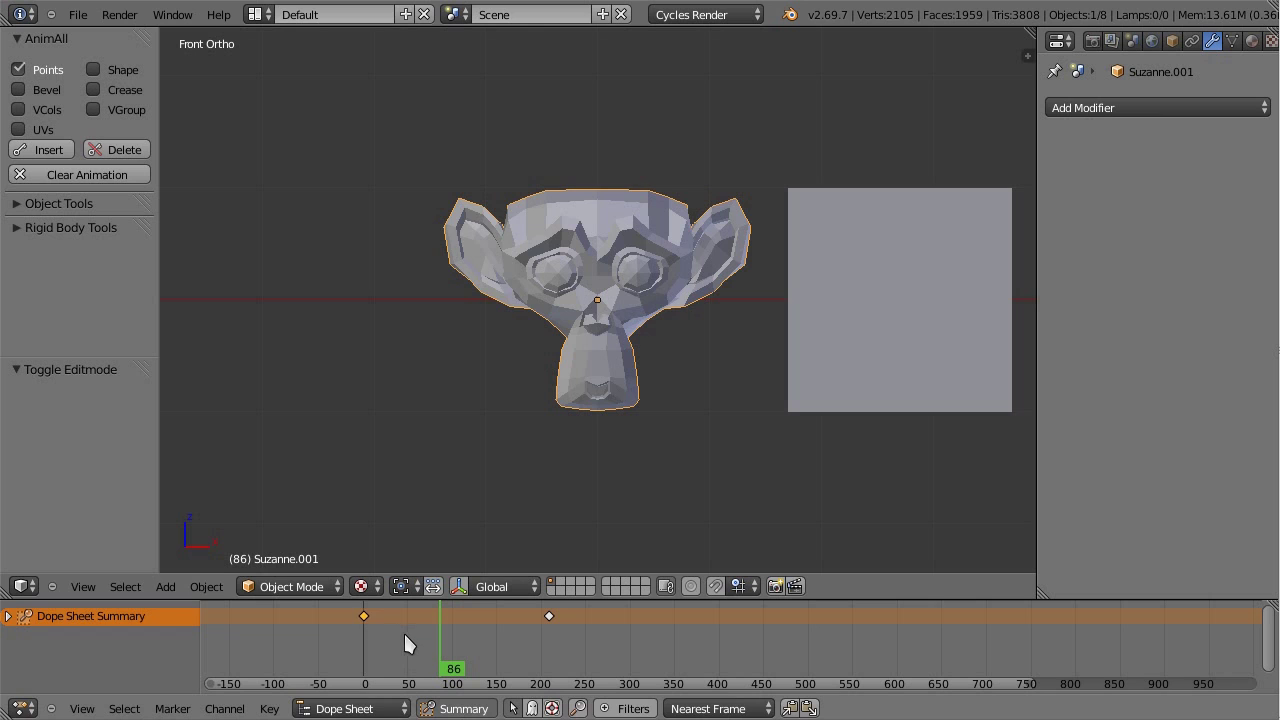
pyautogui.hotkey('shift', 'd')
pyautogui.click(620, 636)
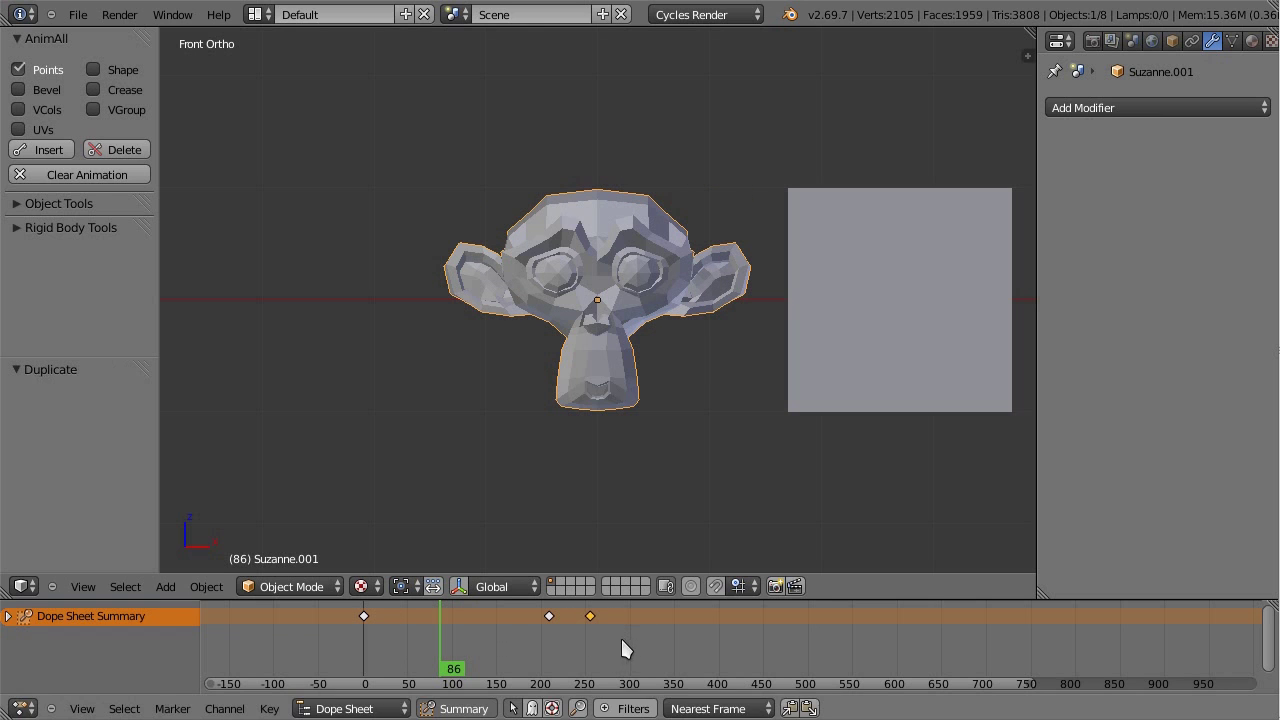
pyautogui.moveTo(548, 617); pyautogui.dragTo(477, 615, button='right')
pyautogui.click(456, 626)
pyautogui.click(543, 625)
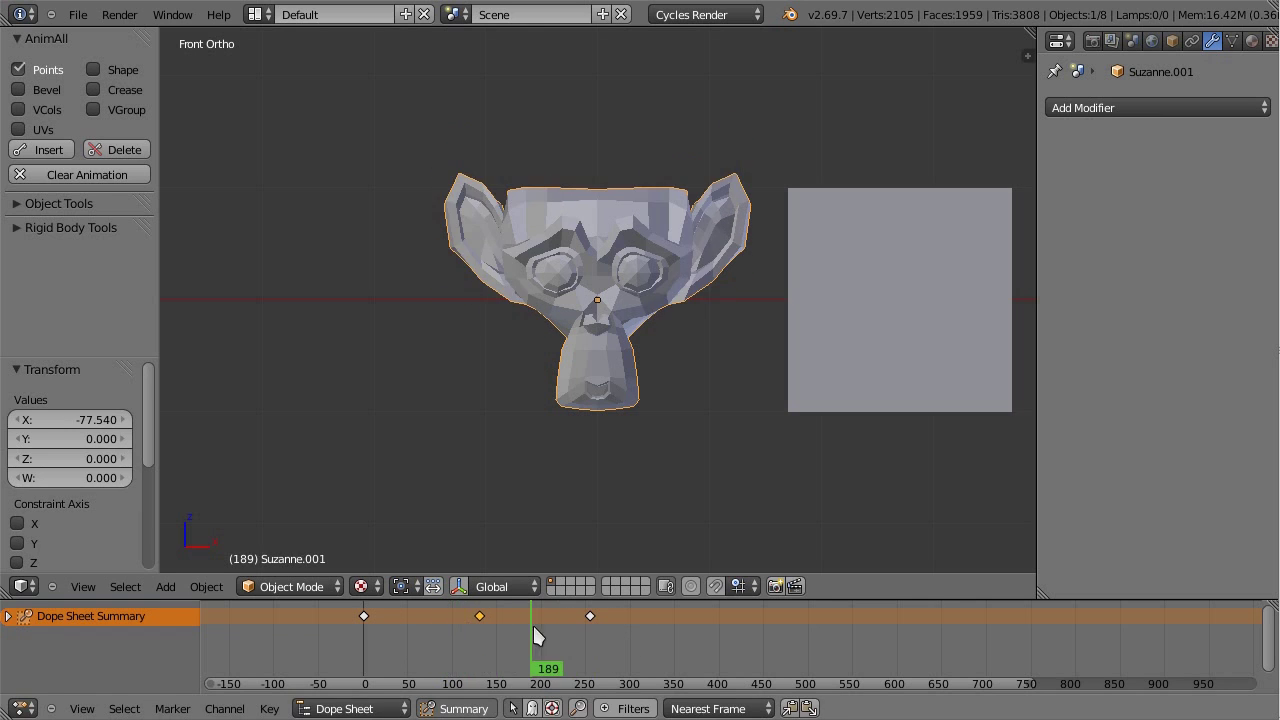
pyautogui.moveTo(590, 617); pyautogui.dragTo(542, 620, button='right')
pyautogui.click(443, 625)
pyautogui.moveTo(420, 625); pyautogui.dragTo(577, 623)
# Step: At frame 242, enlarge both eye centres with proportional scaling and keyframe the mesh points
pyautogui.press('Tab')
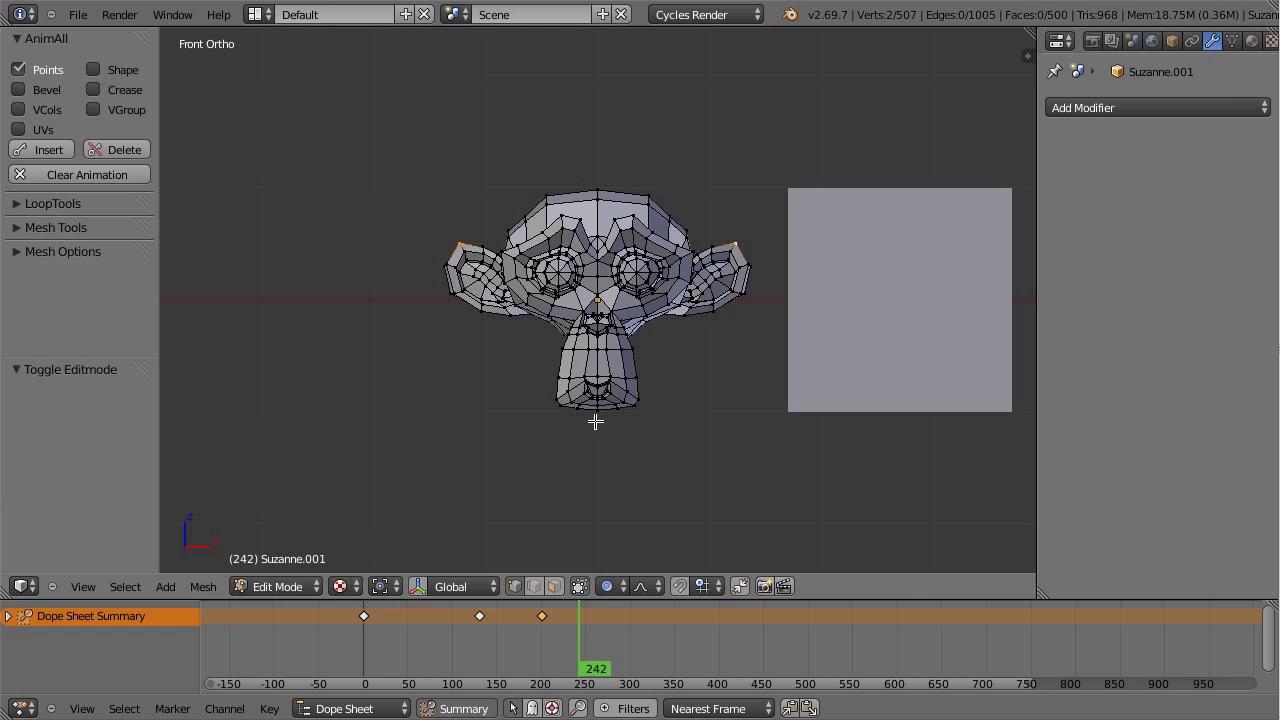
pyautogui.rightClick(640, 272)
pyautogui.keyDown('shift'); pyautogui.rightClick(552, 272); pyautogui.keyUp('shift')
pyautogui.press('s')
pyautogui.click(742, 413)
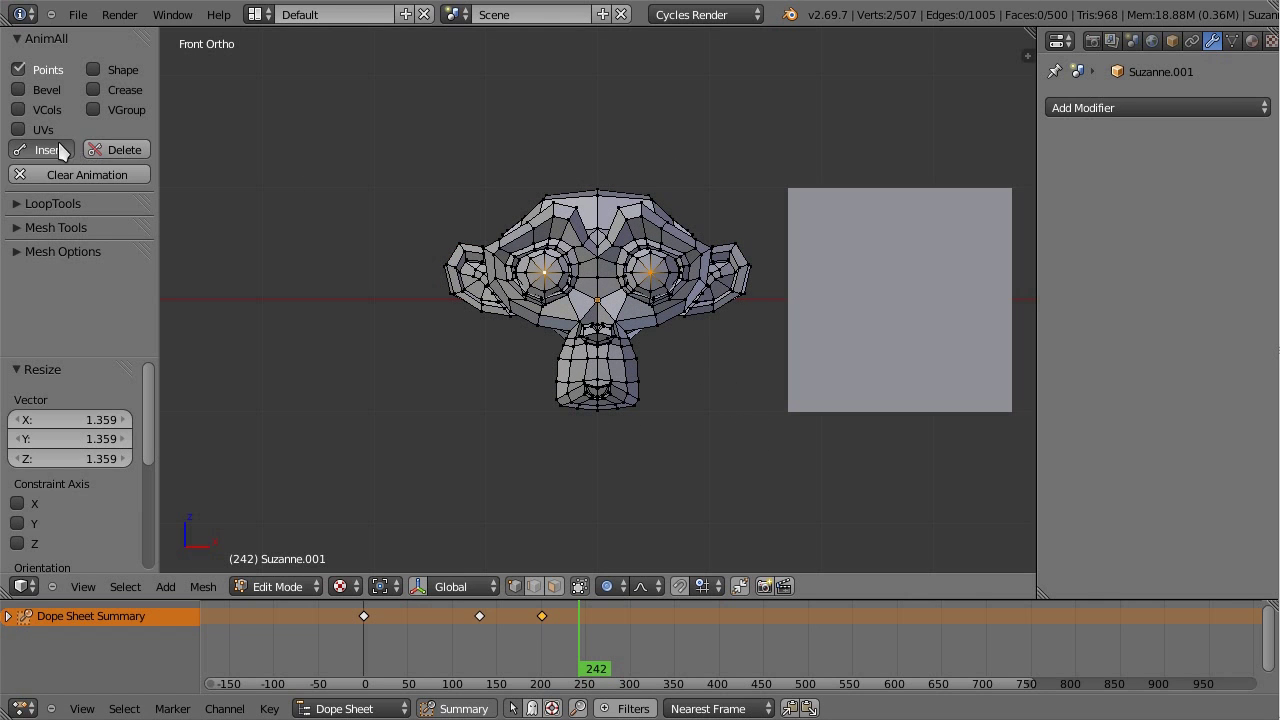
pyautogui.click(48, 150)
pyautogui.moveTo(622, 670); pyautogui.dragTo(546, 670)
pyautogui.press('Tab')
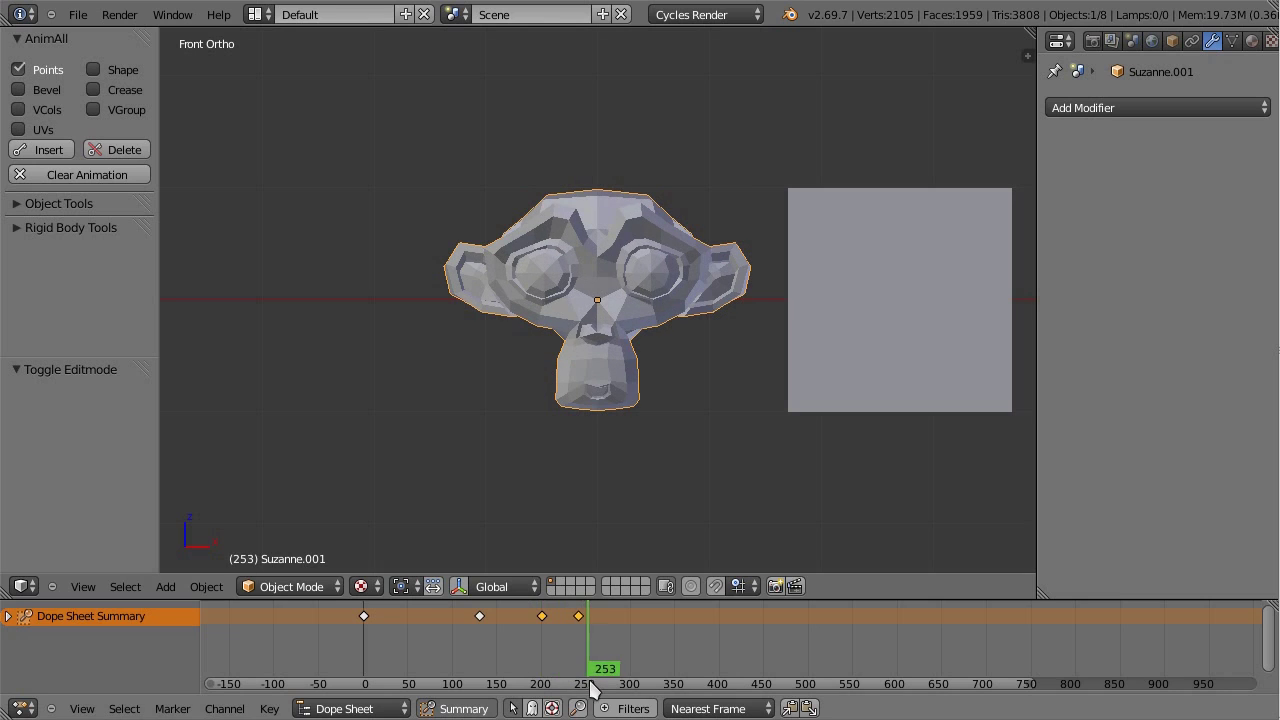
pyautogui.click(292, 586)
# Step: Resize the AnimAll panel, deselect all keys and rewind the timeline to frame 0
pyautogui.click(298, 586)
pyautogui.click(300, 586)
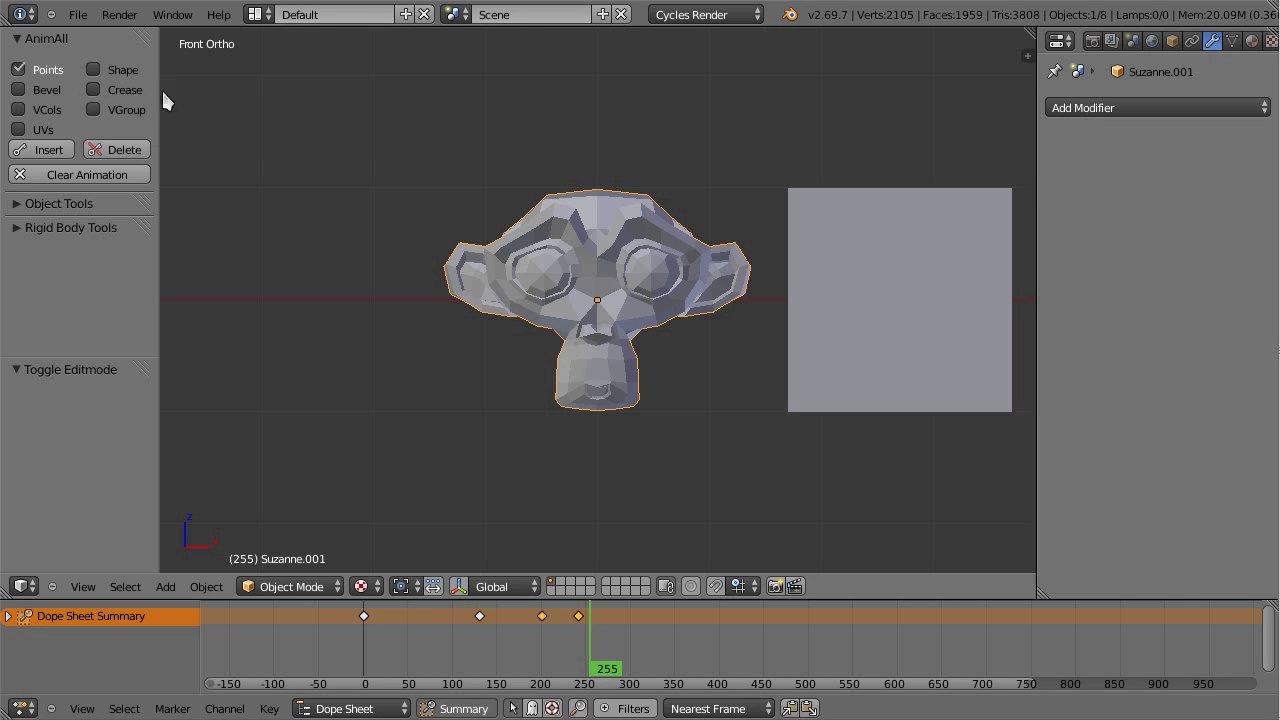
pyautogui.moveTo(156, 86); pyautogui.dragTo(204, 100)
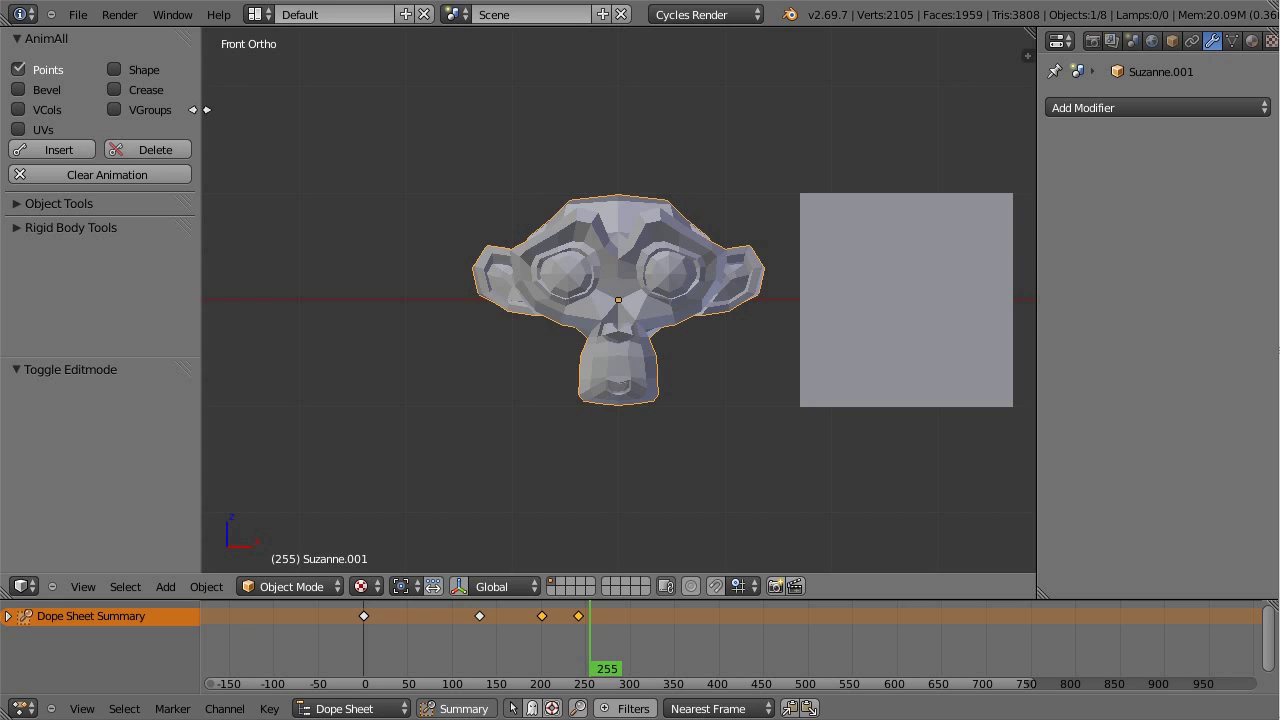
pyautogui.moveTo(206, 109); pyautogui.dragTo(178, 124)
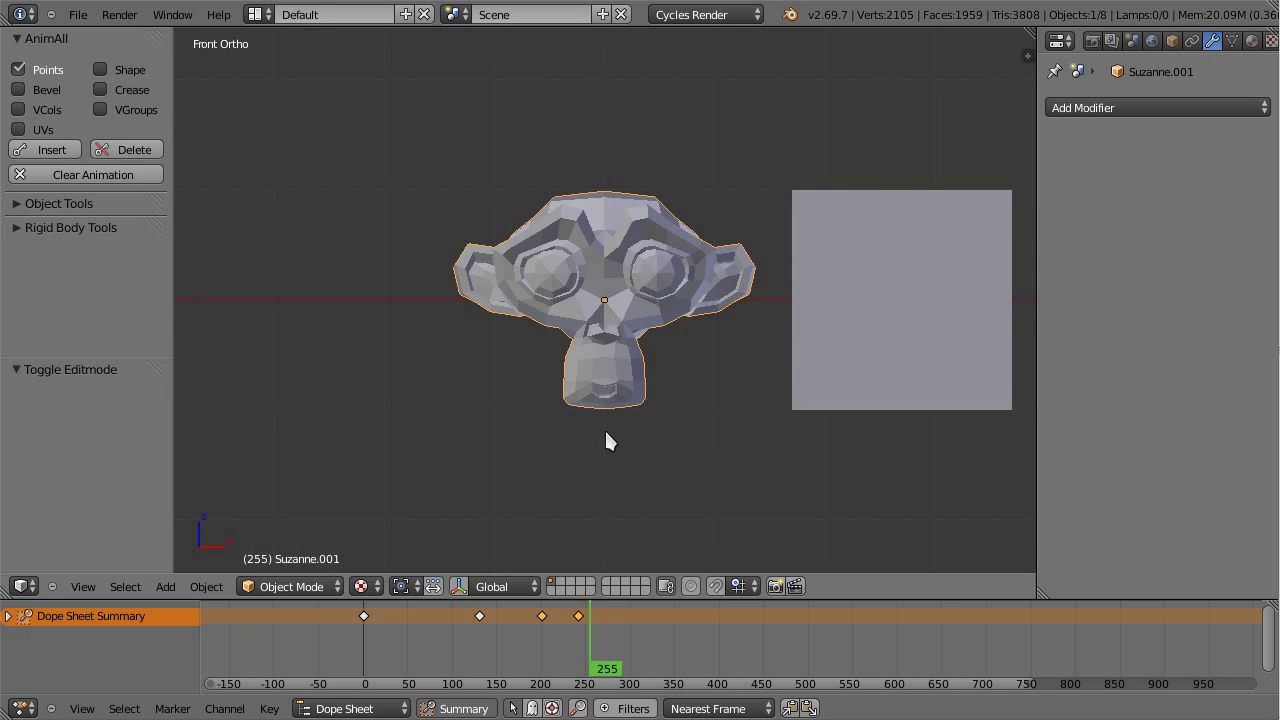
pyautogui.press('a')
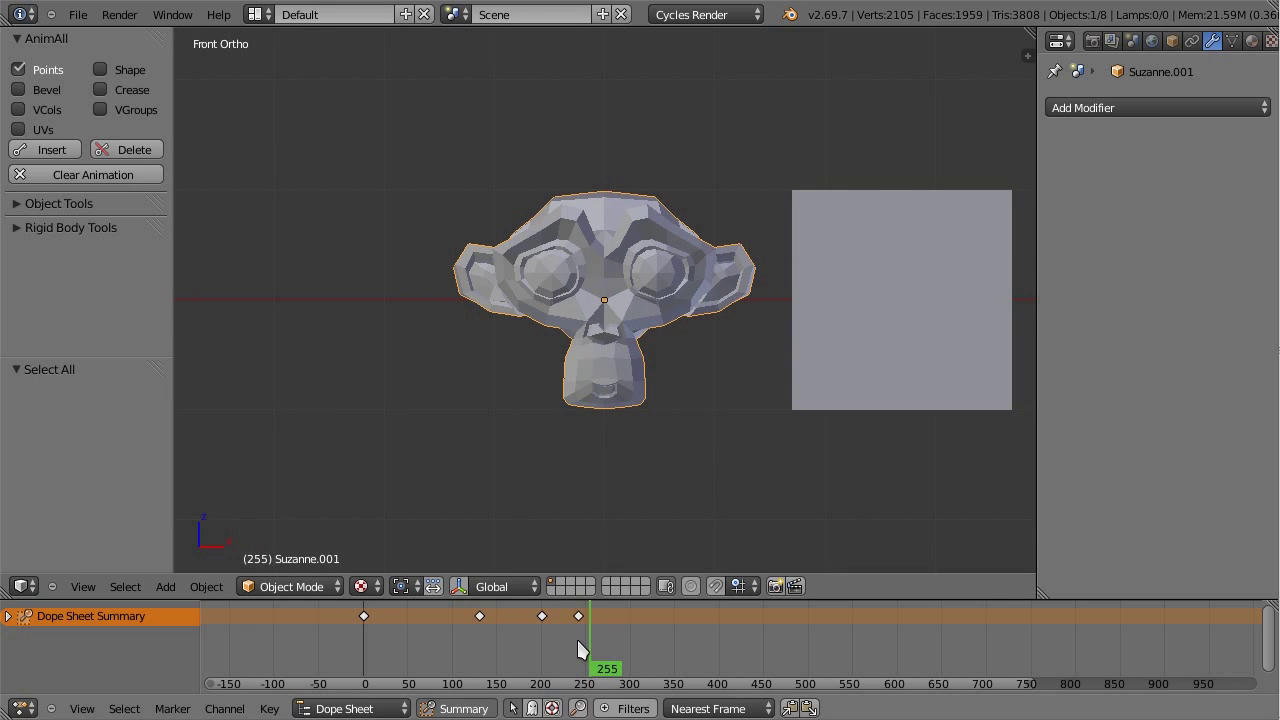
pyautogui.moveTo(588, 638); pyautogui.dragTo(368, 638)
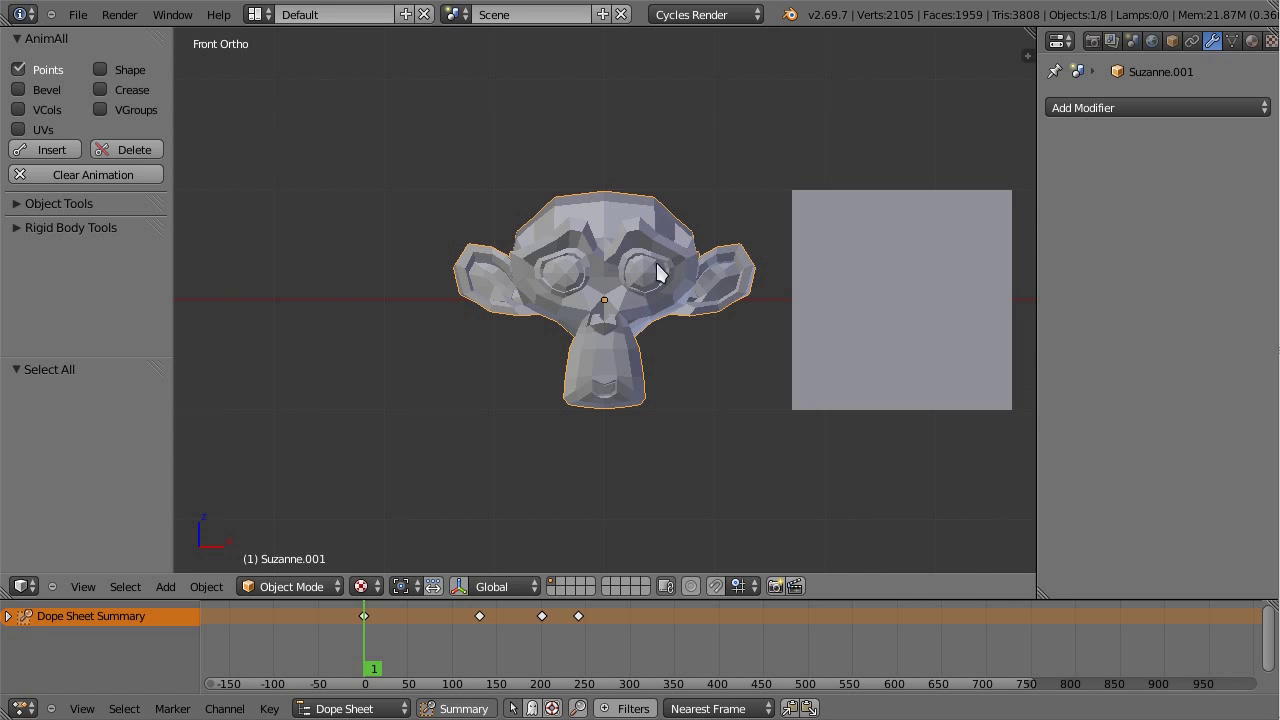
# Step: Return to front orthographic view and zoom out to show all the demo objects
pyautogui.press('KP_4')
pyautogui.press('KP_1')
pyautogui.scroll(1, 656, 275)
pyautogui.scroll(-10, 700, 310)
pyautogui.scroll(1, 755, 332)
pyautogui.scroll(-5, 775, 333)
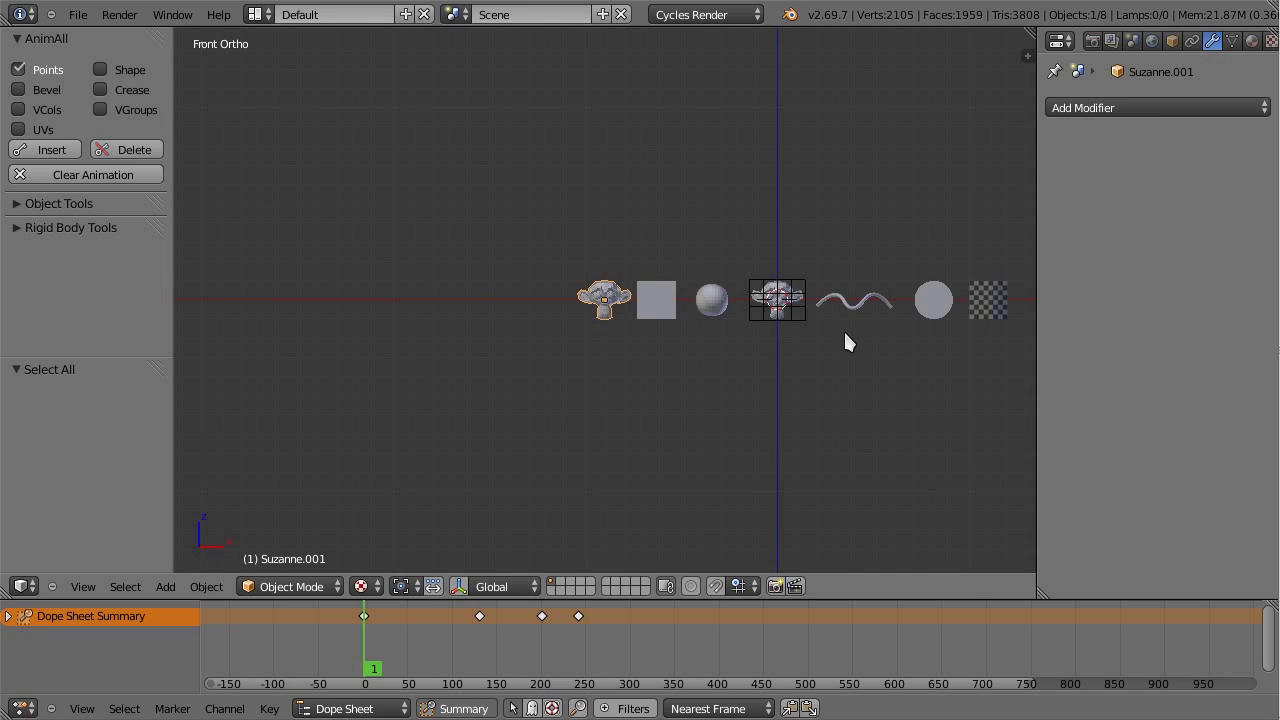
# Step: Add a new Monkey mesh and move it -12.517 along X, left of the others
pyautogui.scroll(4, 874, 350)
pyautogui.hotkey('shift', 'a')
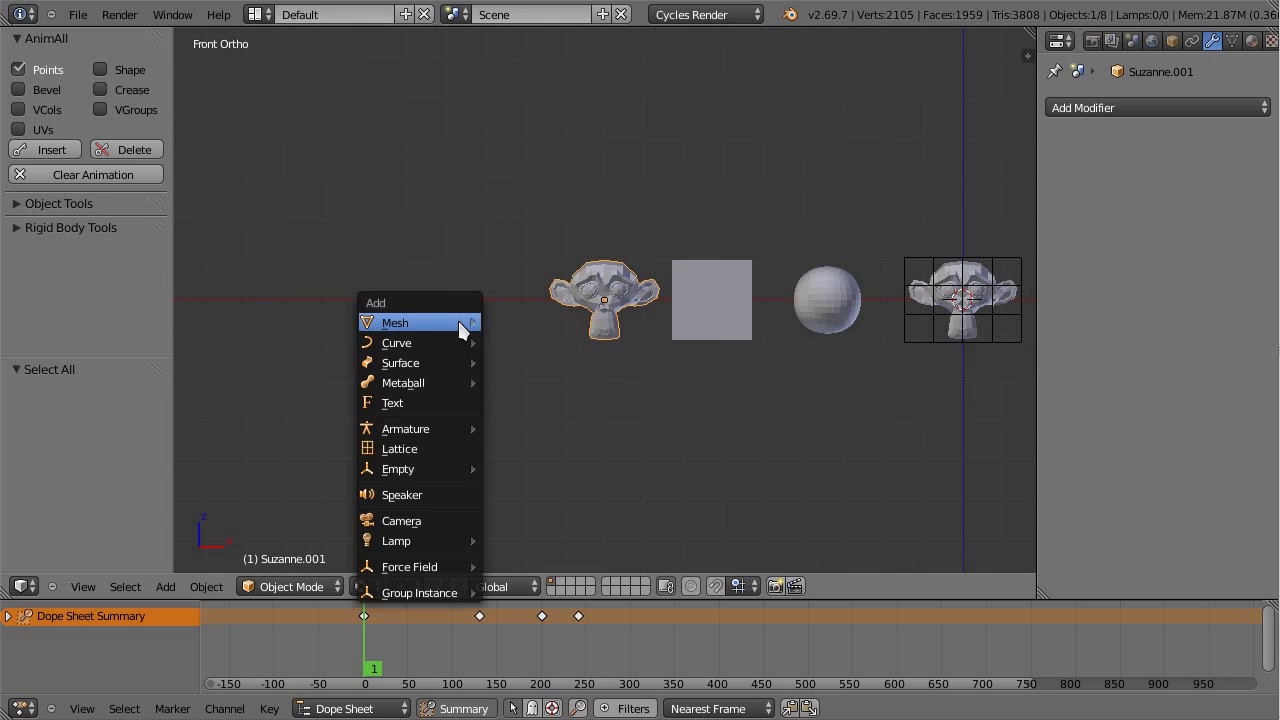
pyautogui.moveTo(414, 322)
pyautogui.click(520, 497)
pyautogui.scroll(-2, 722, 438)
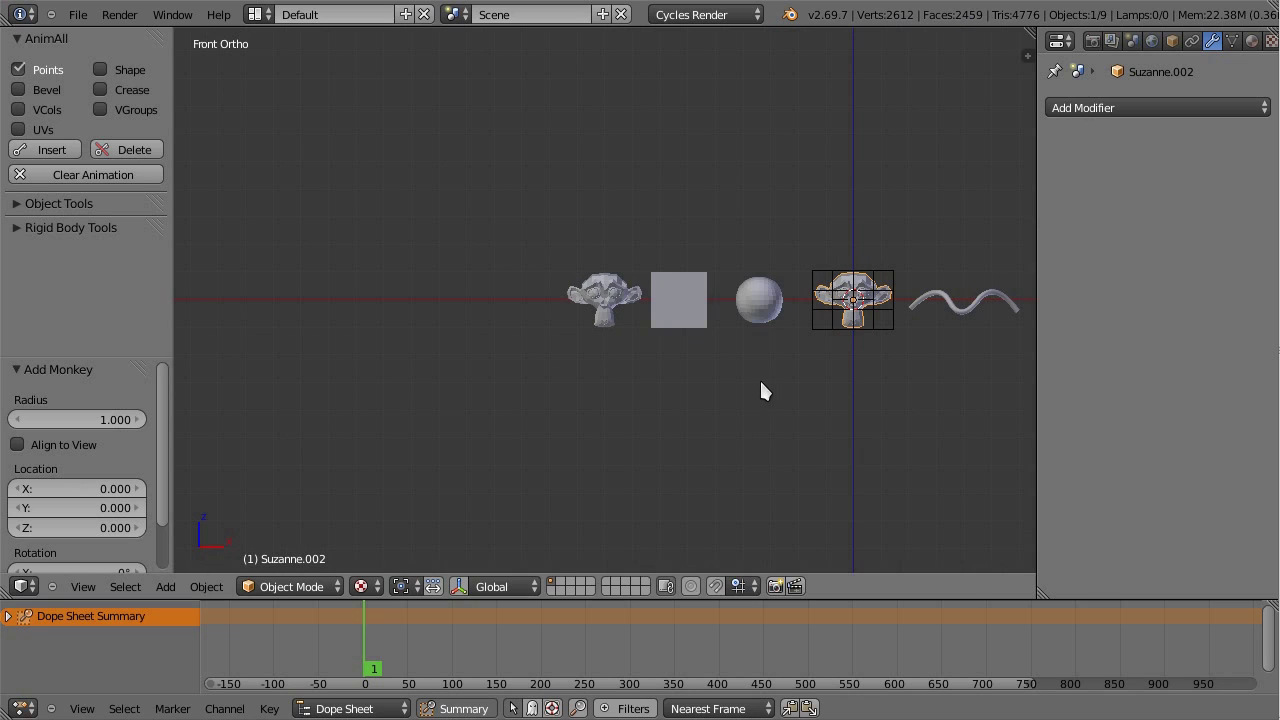
pyautogui.press('g')
pyautogui.press('x')
pyautogui.click(417, 376)
# Step: Frame the new monkey and switch AnimAll from Points to Shape keying
pyautogui.press('KP_Decimal')
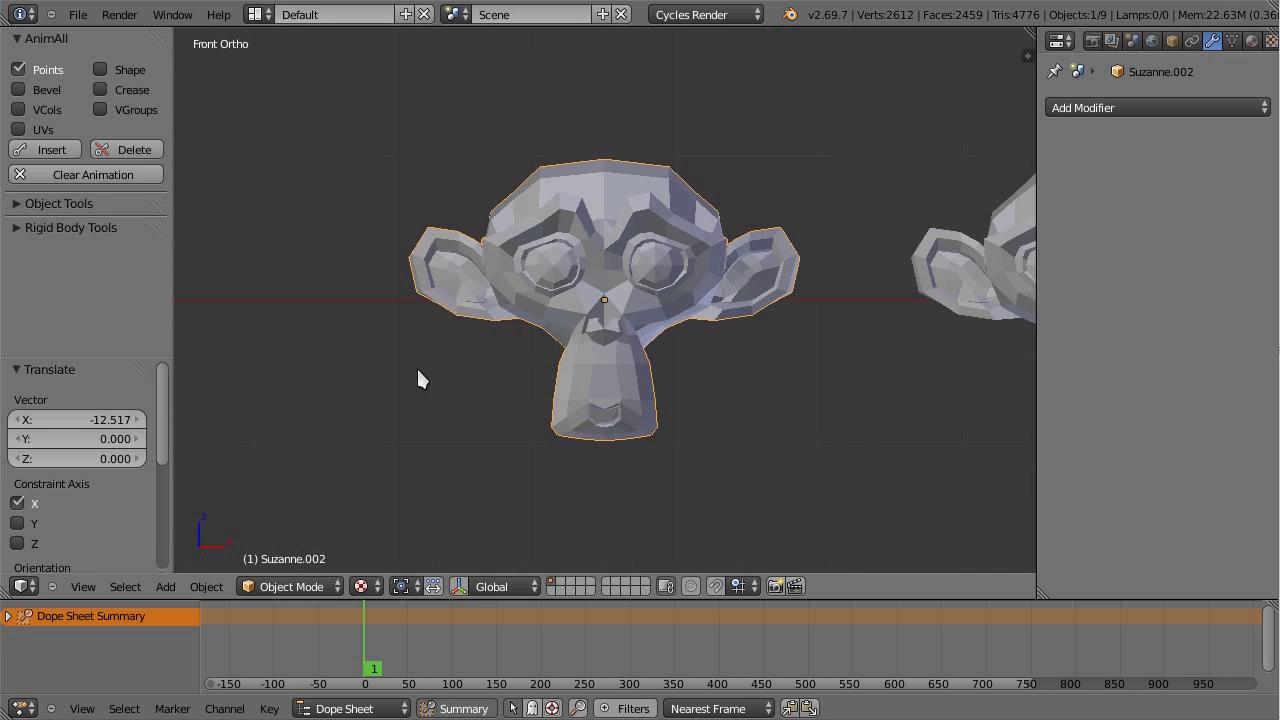
pyautogui.scroll(-2, 697, 374)
pyautogui.scroll(1, 562, 126)
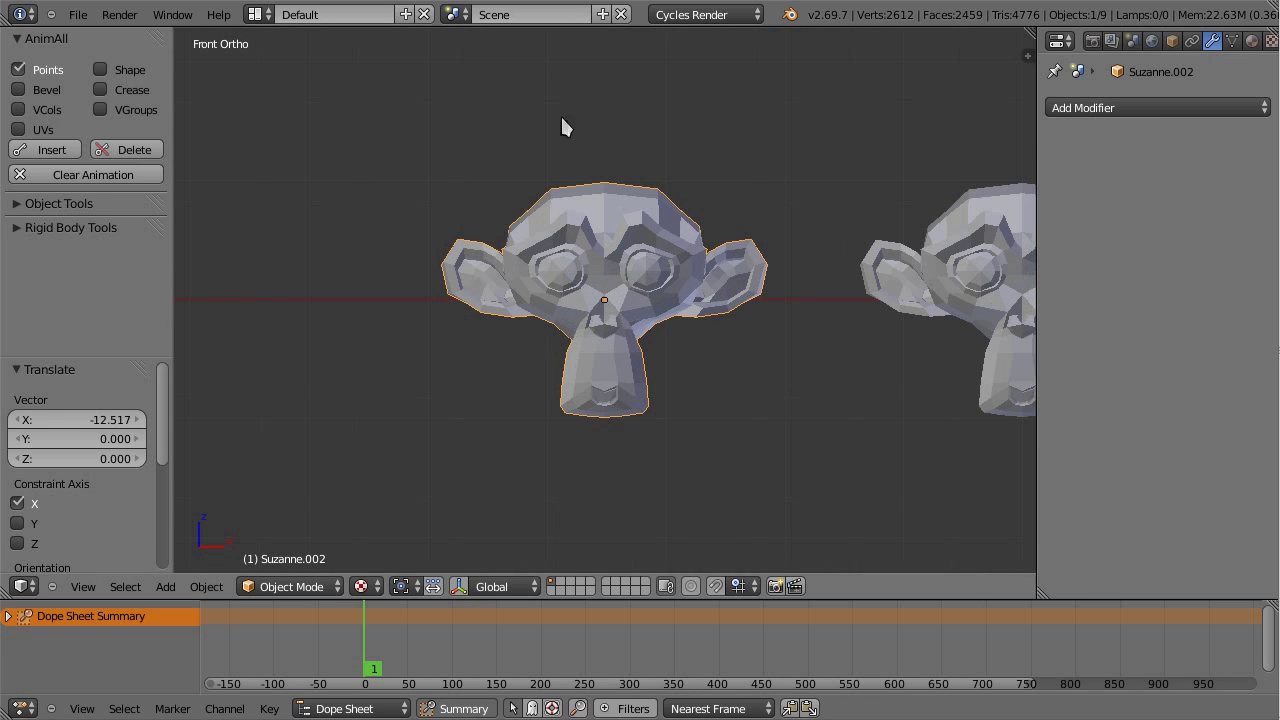
pyautogui.click(57, 70)
pyautogui.click(102, 70)
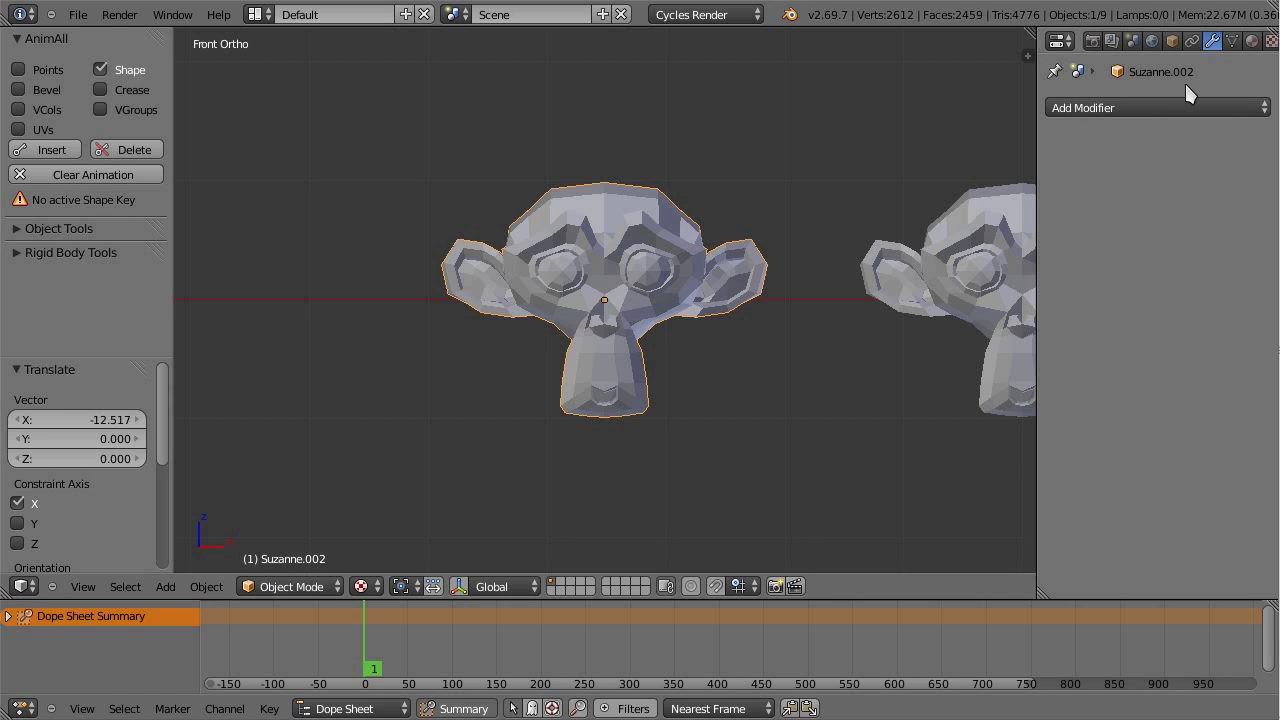
# Step: Add Basis and Key 1 shape keys to Suzanne.002, make Key 1 active, and set its AnimAll value to 1.000
pyautogui.click(1230, 42)
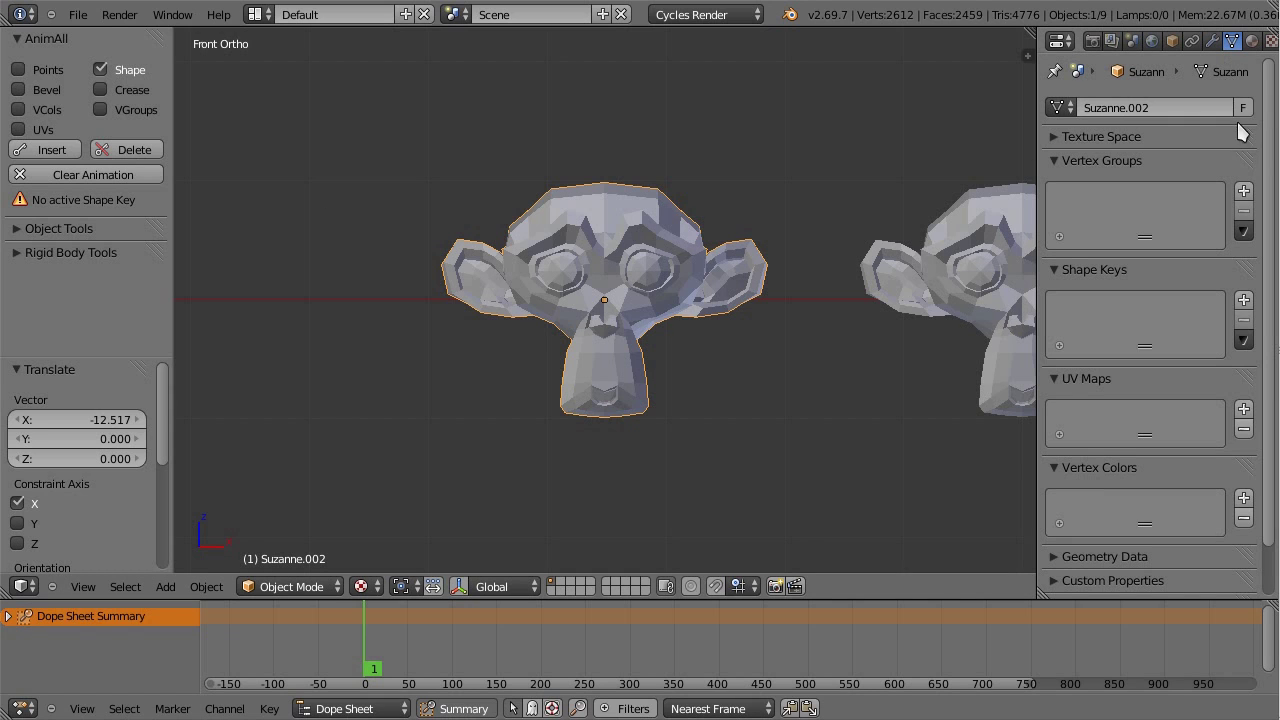
pyautogui.moveTo(1247, 273); pyautogui.dragTo(1250, 137)
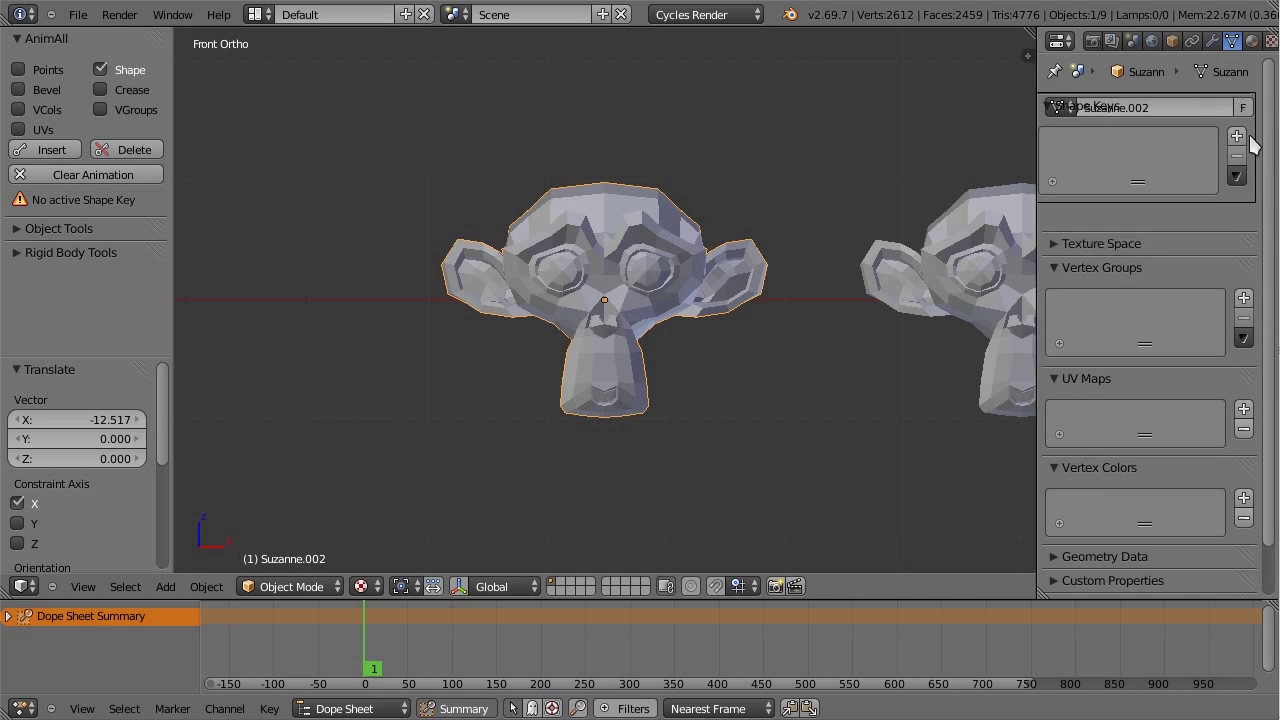
pyautogui.click(1244, 170)
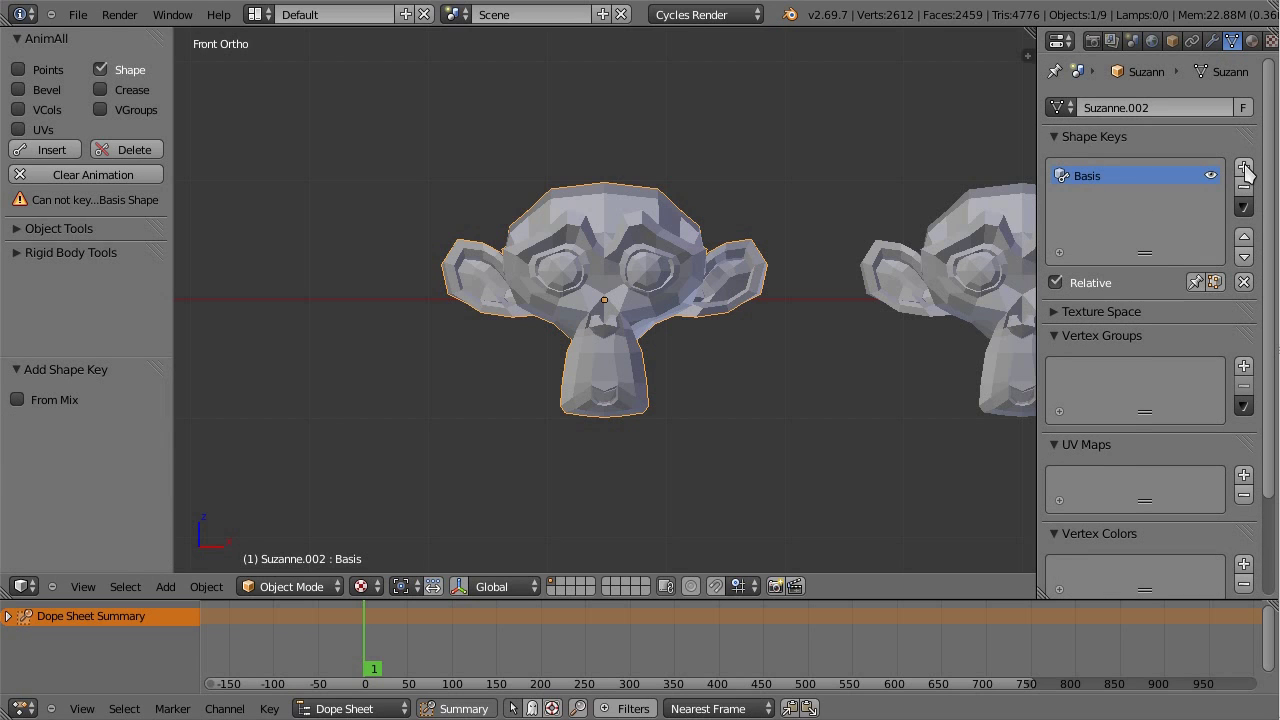
pyautogui.moveTo(175, 246); pyautogui.dragTo(192, 246)
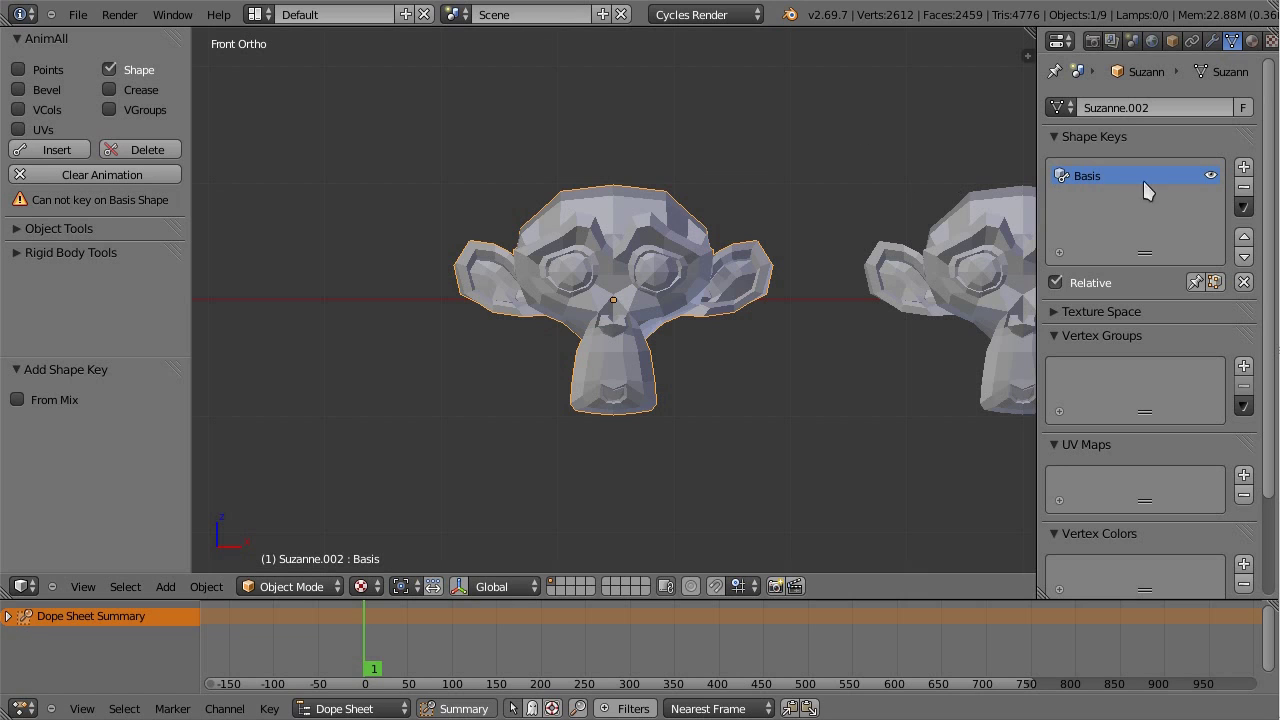
pyautogui.click(1245, 170)
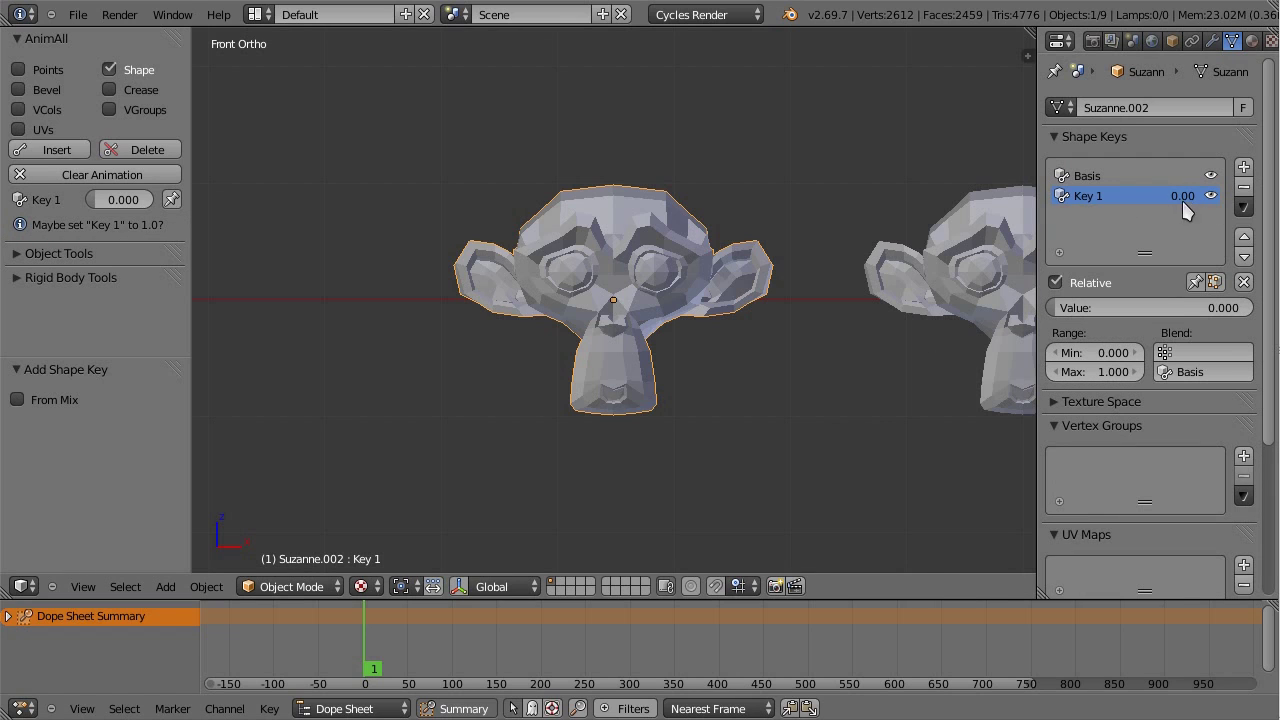
pyautogui.click(1150, 176)
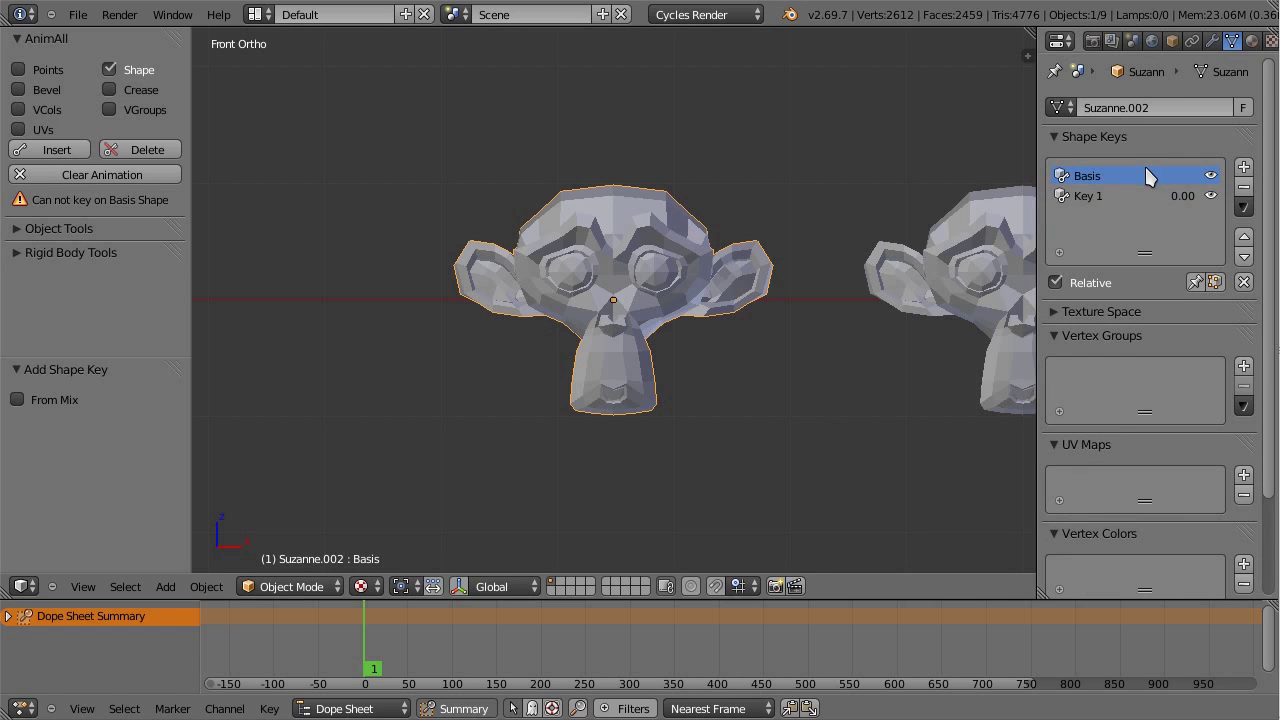
pyautogui.click(1099, 200)
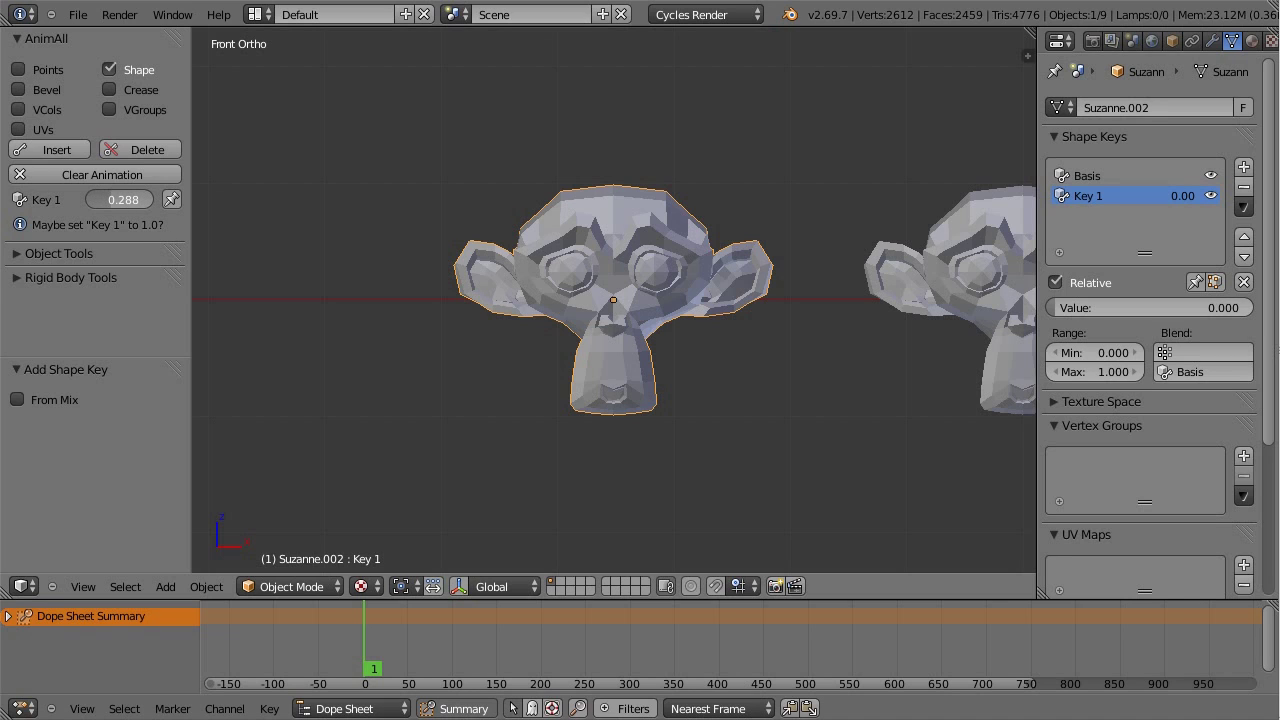
pyautogui.moveTo(123, 199); pyautogui.dragTo(135, 199)
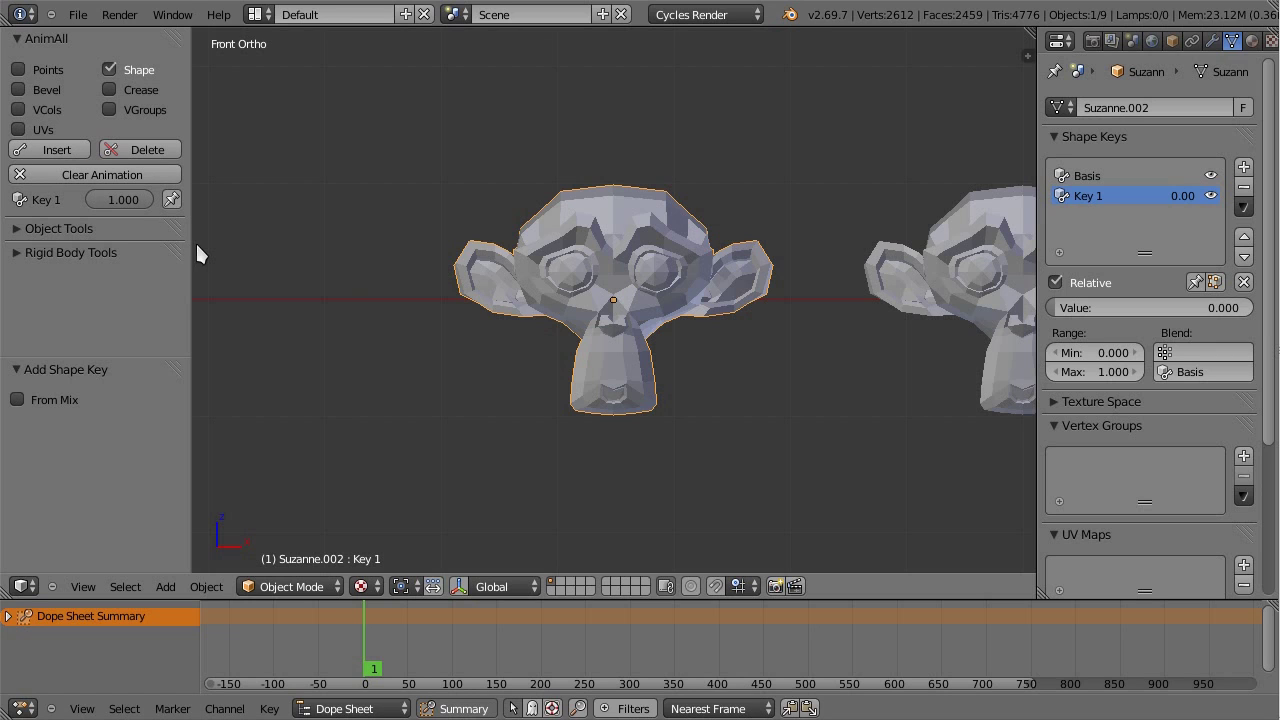
# Step: Keyframe Key 1 at frame 1, then at frame 114 set proportional falloff to connected geometry
pyautogui.click(69, 152)
pyautogui.moveTo(368, 636); pyautogui.dragTo(464, 640)
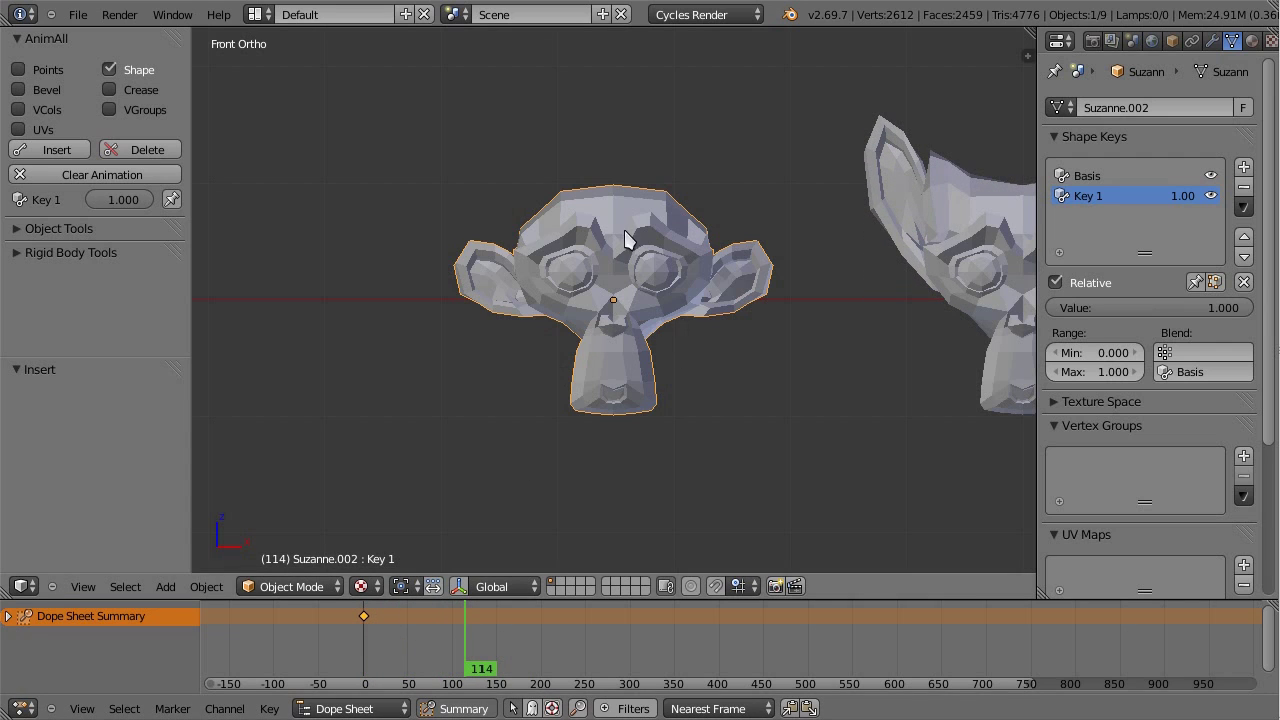
pyautogui.press('Tab')
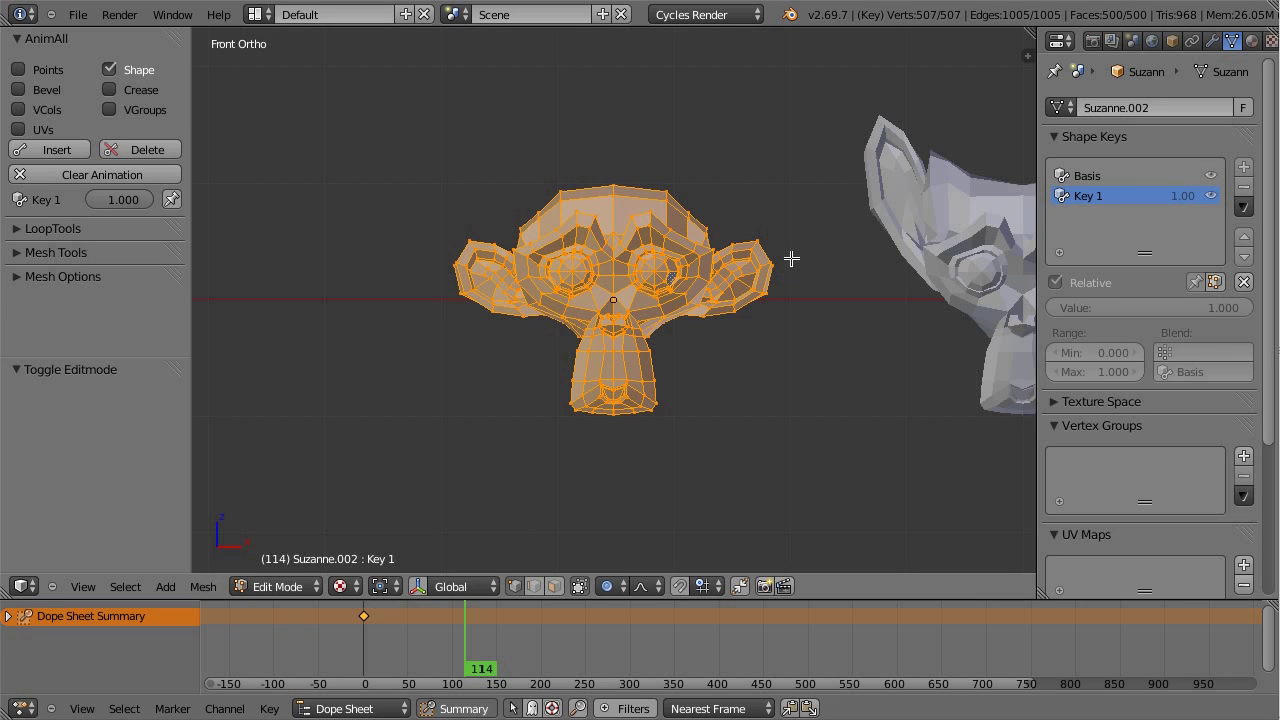
pyautogui.rightClick(760, 238)
pyautogui.press('g')
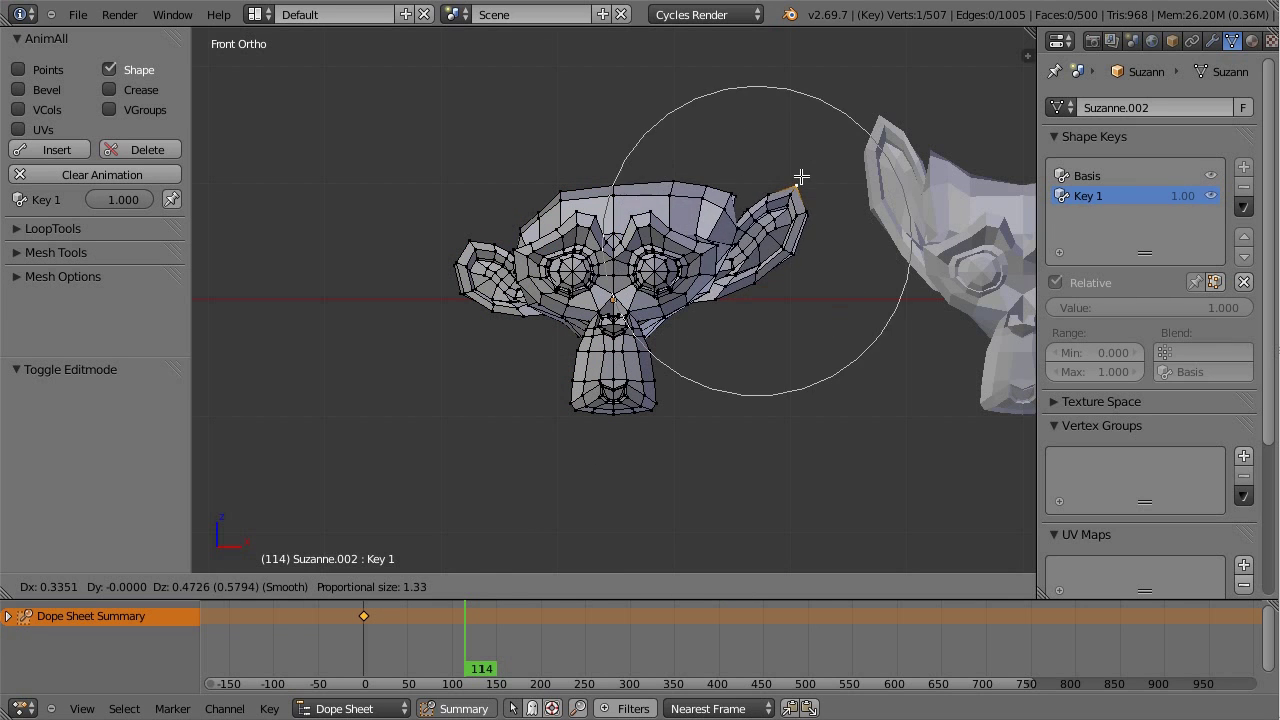
pyautogui.press('Escape')
pyautogui.click(626, 590)
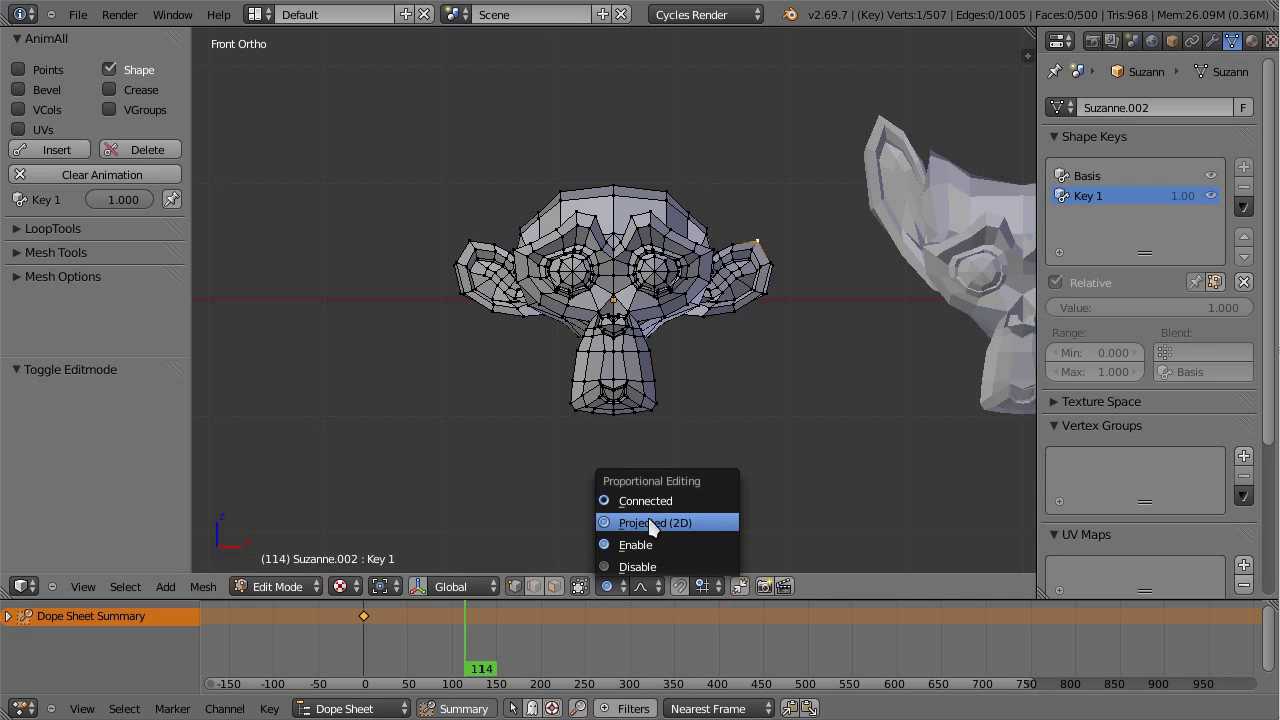
pyautogui.click(650, 505)
# Step: Enlarge the eye region with proportional scaling and keyframe Key 1 at frame 114
pyautogui.press('g')
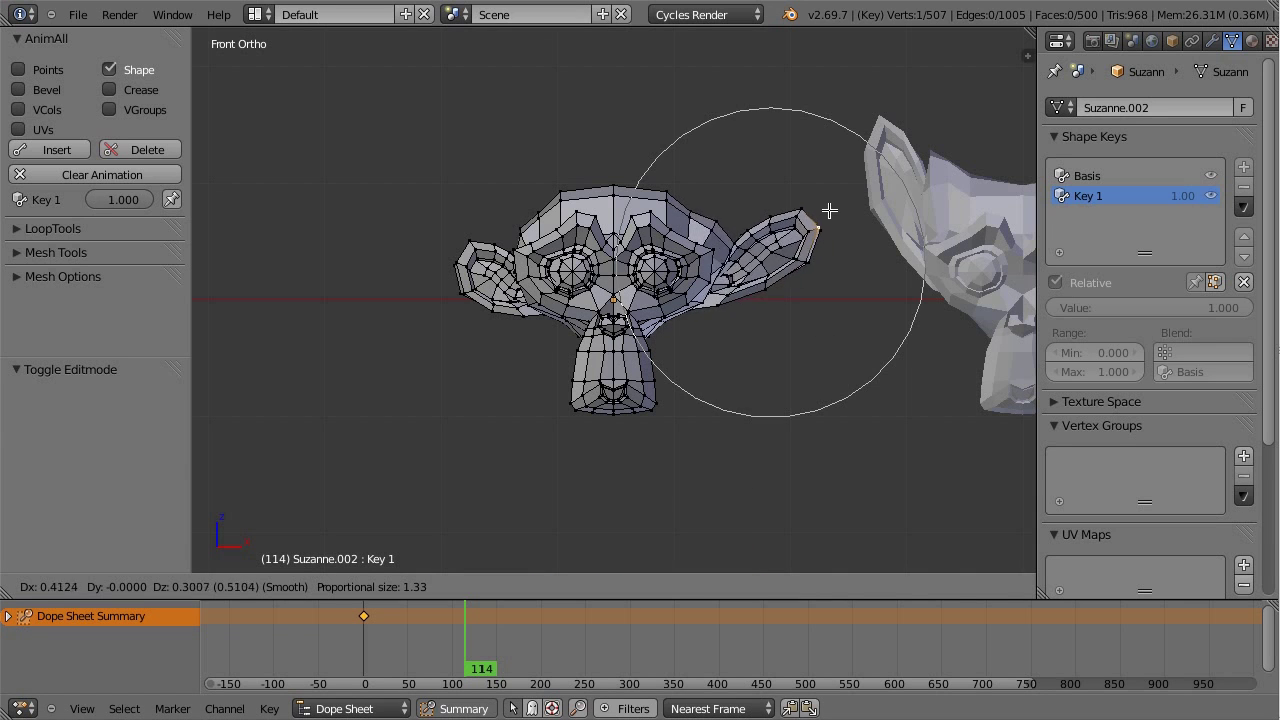
pyautogui.scroll(-4, 850, 218)
pyautogui.press('Escape')
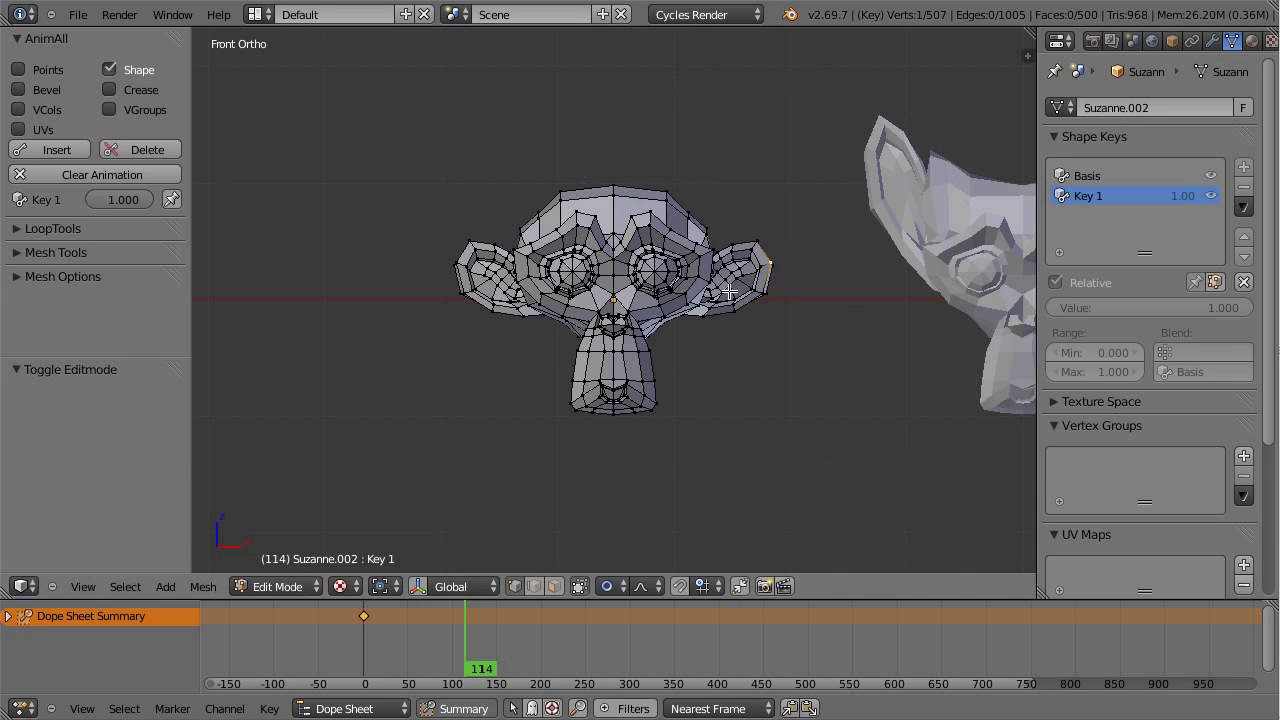
pyautogui.rightClick(654, 270)
pyautogui.press('s')
pyautogui.press('Escape')
pyautogui.click(622, 587)
pyautogui.click(625, 542)
pyautogui.press('s')
pyautogui.scroll(9, 748, 389)
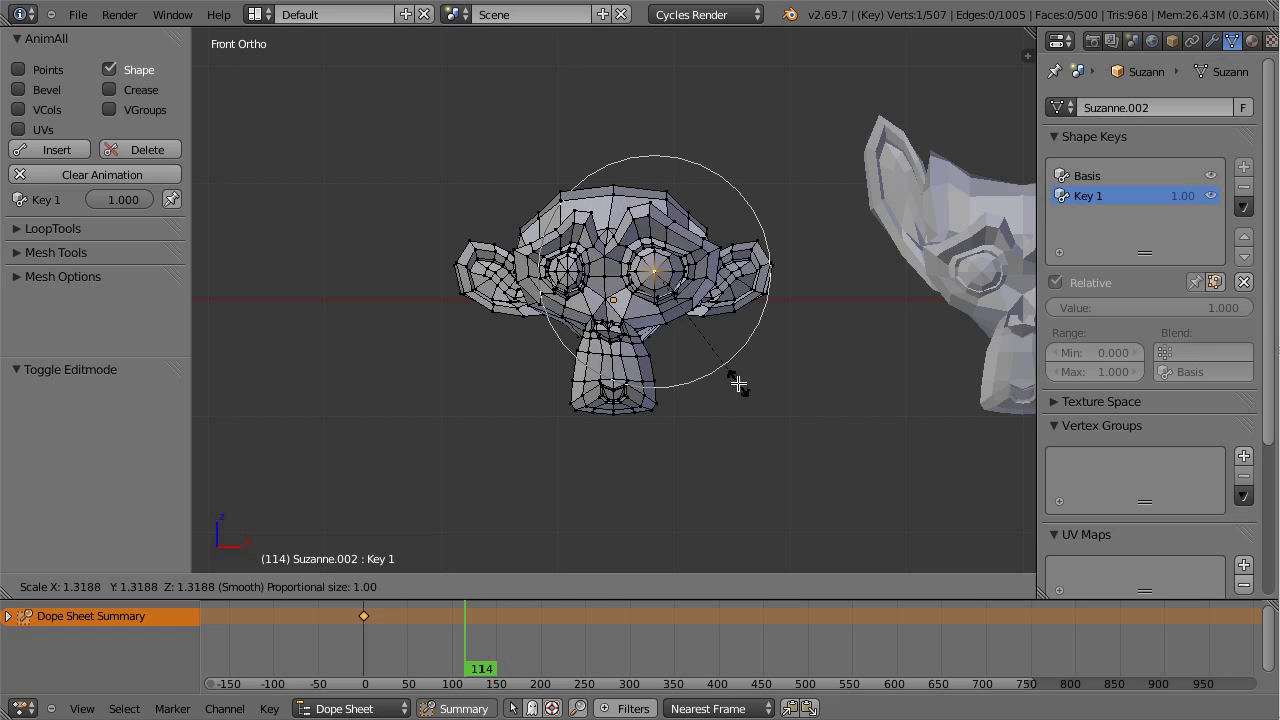
pyautogui.click(737, 415)
pyautogui.click(57, 149)
# Step: At frame 187, stretch the left ear outward and keyframe Key 1
pyautogui.moveTo(475, 648); pyautogui.dragTo(530, 650)
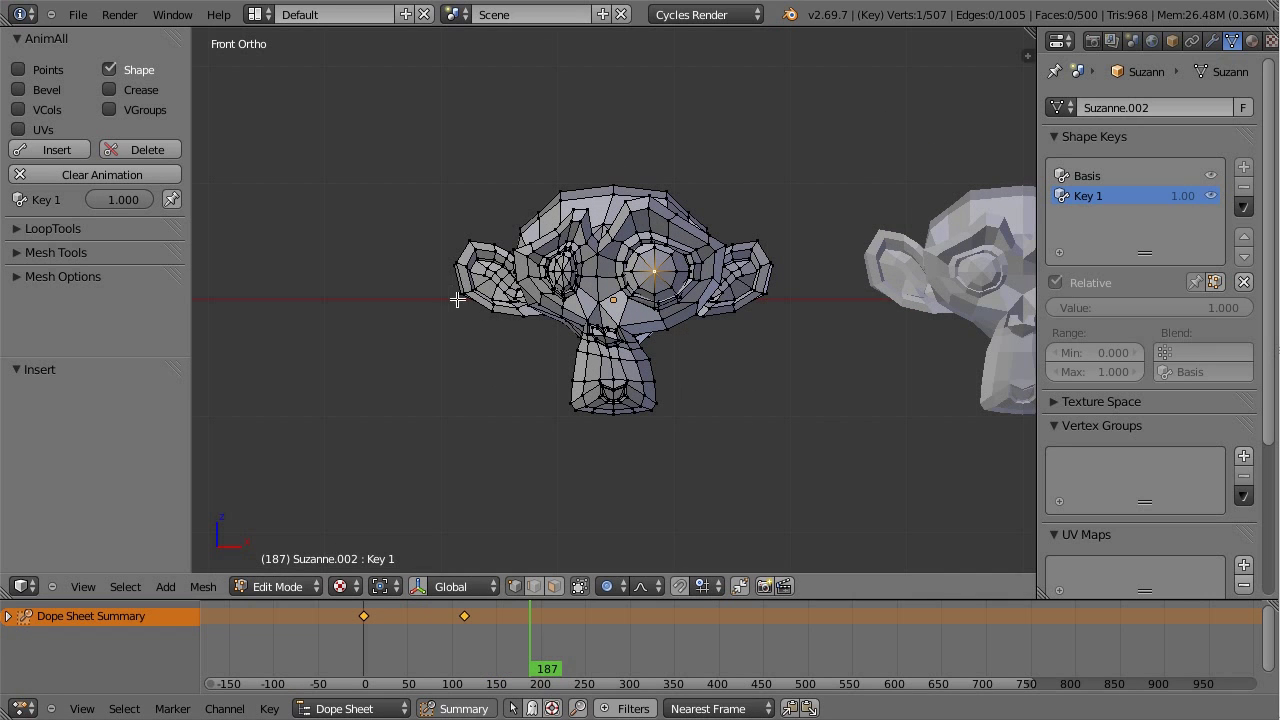
pyautogui.press('g')
pyautogui.scroll(-5, 374, 340)
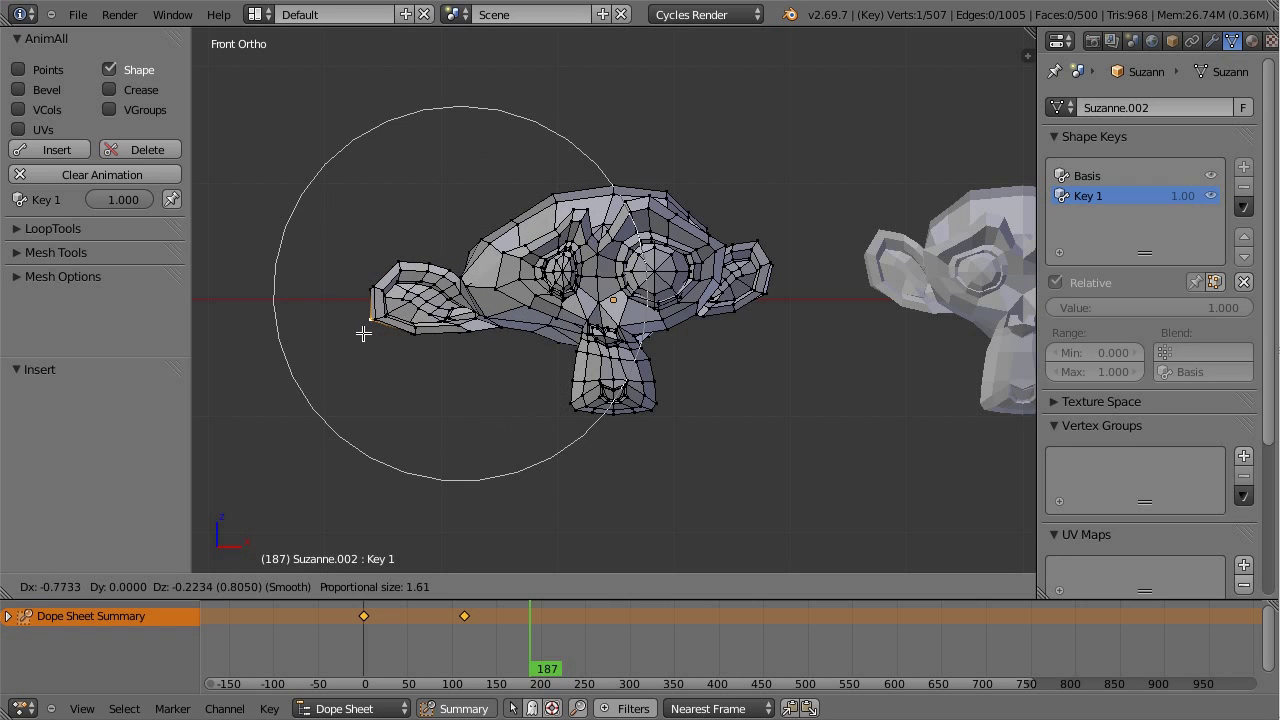
pyautogui.click(371, 323)
pyautogui.click(57, 149)
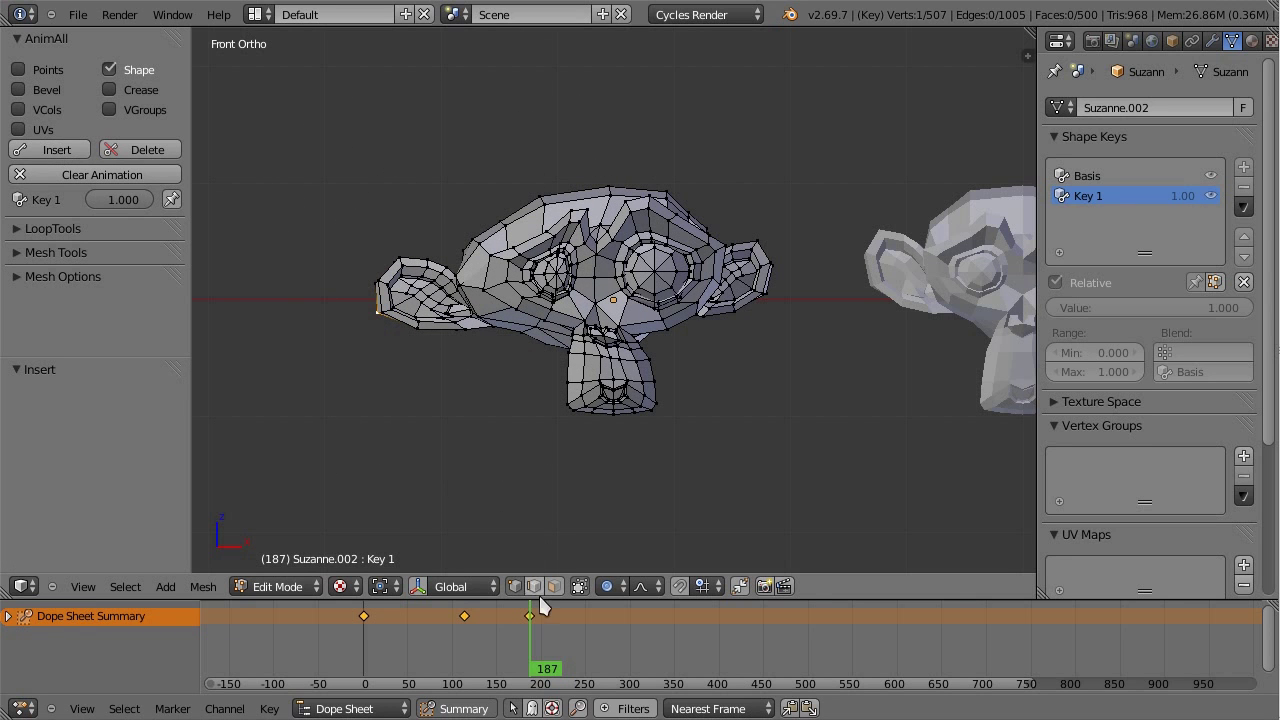
pyautogui.moveTo(531, 634); pyautogui.dragTo(625, 634)
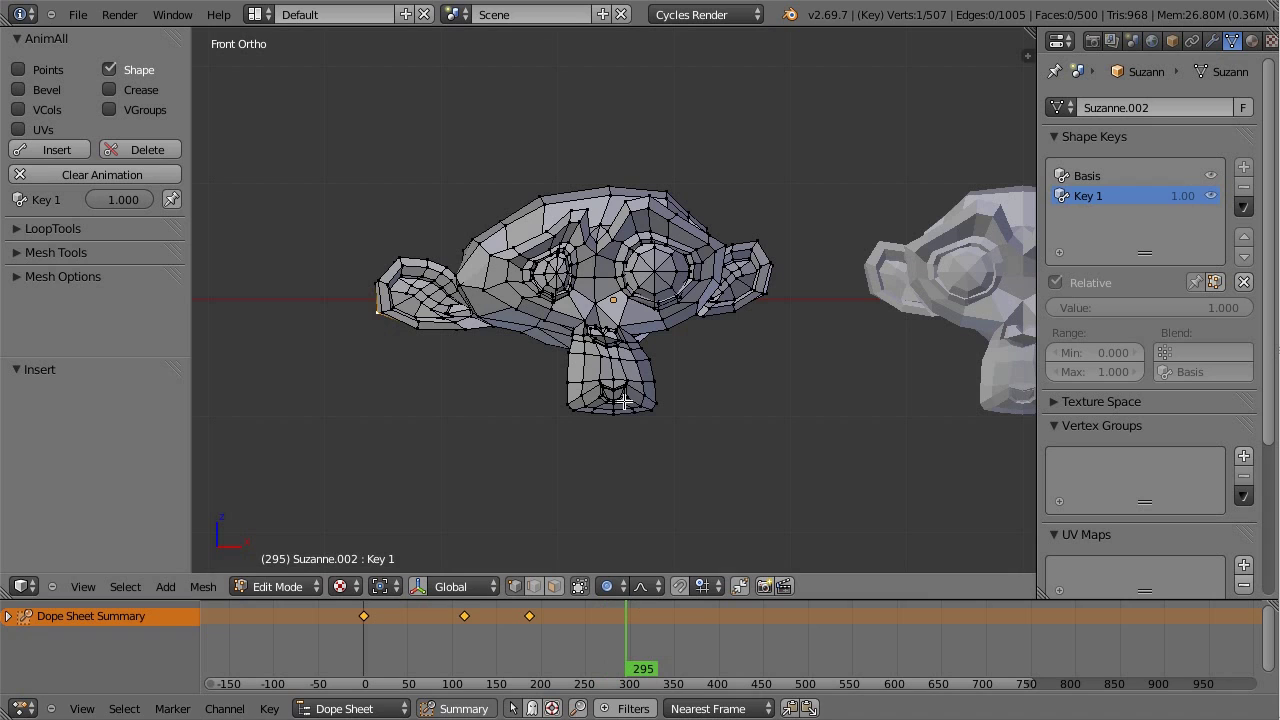
# Step: In Object Mode, duplicate the first Key 1 keyframe to around frame 308, then return to frame 1
pyautogui.press('Tab')
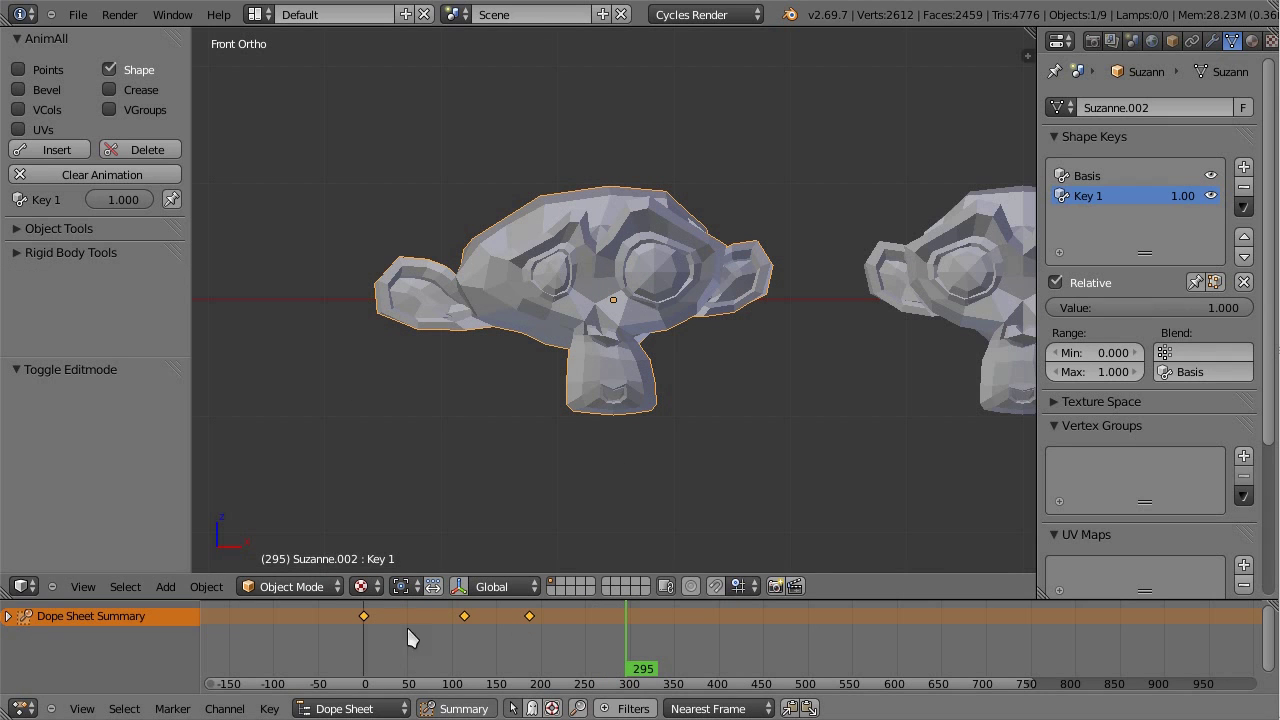
pyautogui.press('a')
pyautogui.hotkey('shift', 'd')
pyautogui.click(652, 626)
pyautogui.moveTo(652, 626)
pyautogui.mouseDown()
pyautogui.moveTo(374, 611)
pyautogui.moveTo(452, 630)
pyautogui.moveTo(672, 635)
pyautogui.moveTo(624, 612)
pyautogui.moveTo(391, 684)
pyautogui.moveTo(340, 684)
pyautogui.moveTo(632, 660)
pyautogui.moveTo(366, 663)
pyautogui.moveTo(362, 652)
pyautogui.mouseUp()
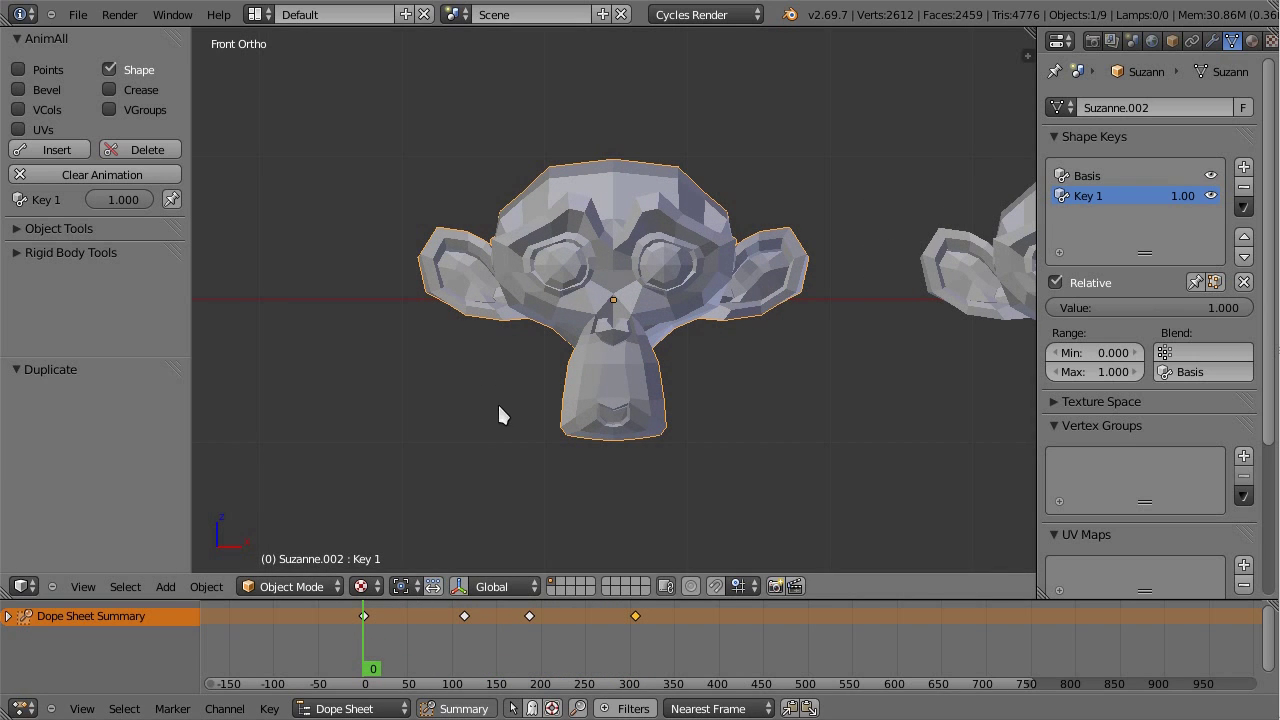
pyautogui.press('Right')
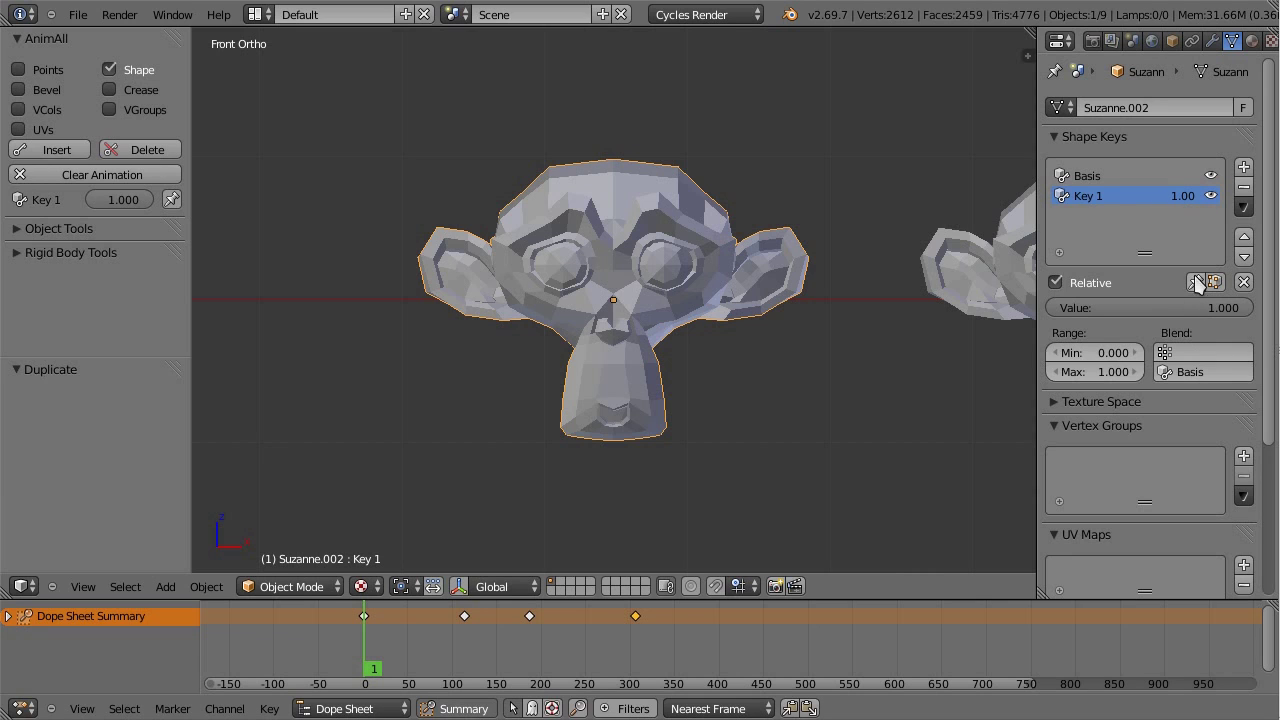
# Step: Preview the Key 1 morph at frame 229, raising its maximum and value to 2.000
pyautogui.moveTo(392, 630); pyautogui.dragTo(577, 636)
pyautogui.moveTo(1203, 310); pyautogui.dragTo(1272, 317)
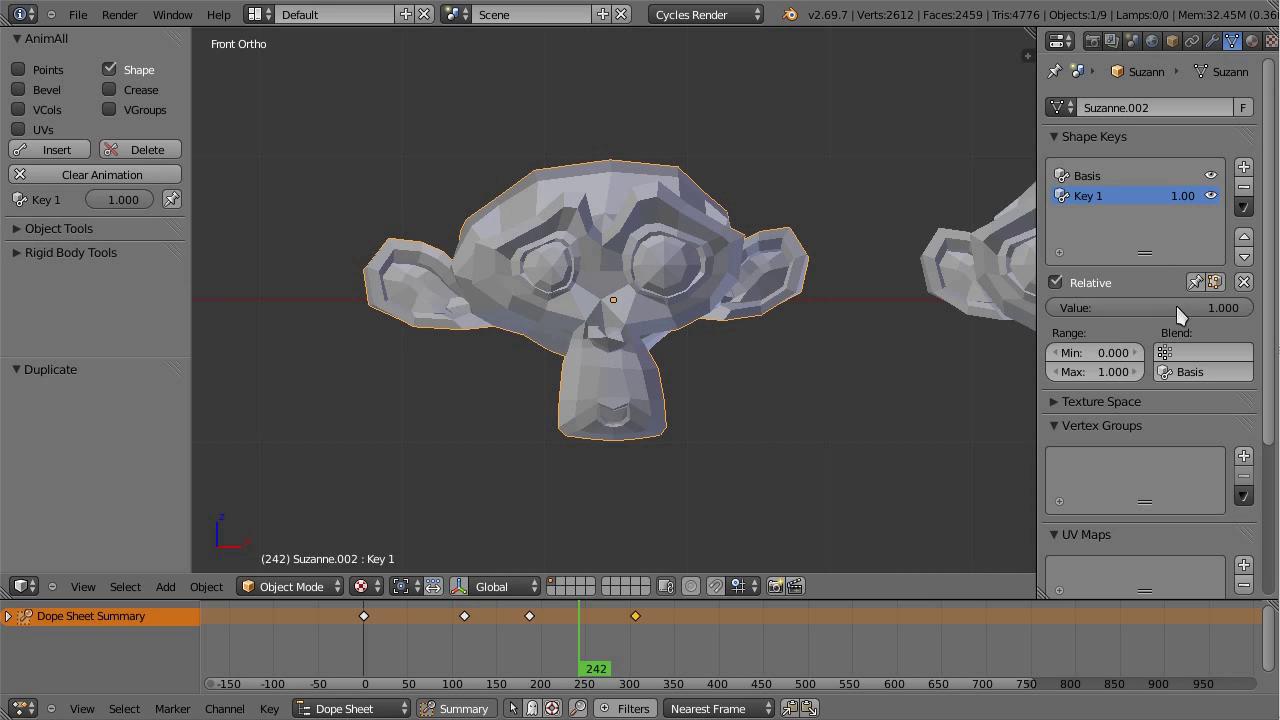
pyautogui.click(1100, 376)
pyautogui.press('Return')
pyautogui.moveTo(1180, 309); pyautogui.dragTo(1258, 316)
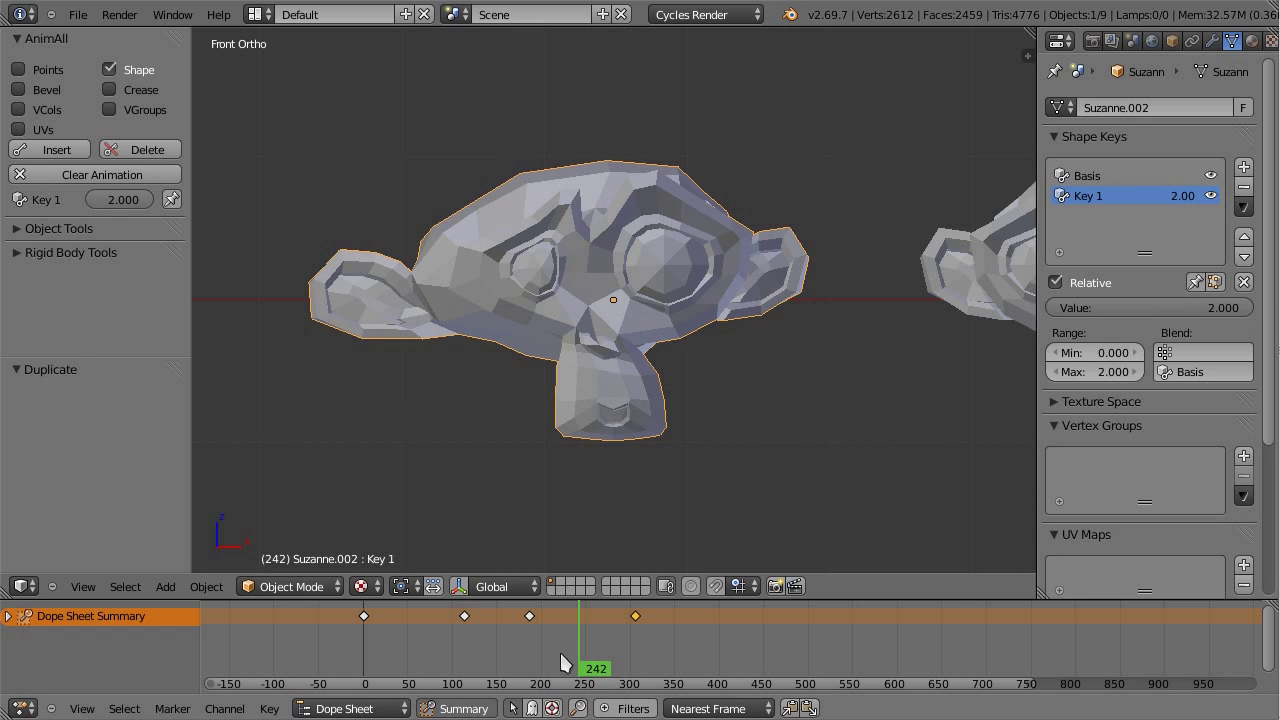
pyautogui.moveTo(568, 642); pyautogui.dragTo(505, 642)
# Step: Restore Key 1's maximum to 1.000 and scrub the timeline, ending with influence at 1.000
pyautogui.click(1094, 371)
pyautogui.write('1')
pyautogui.press('Return')
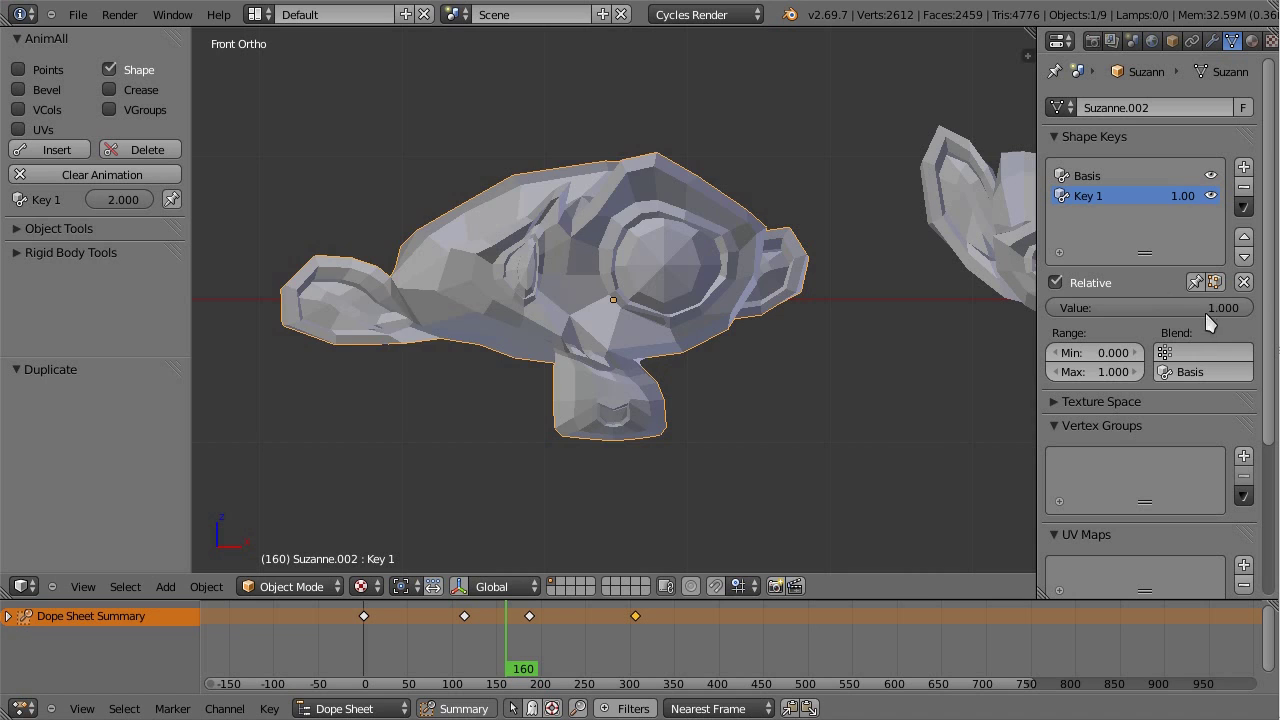
pyautogui.moveTo(1211, 310); pyautogui.dragTo(1051, 308)
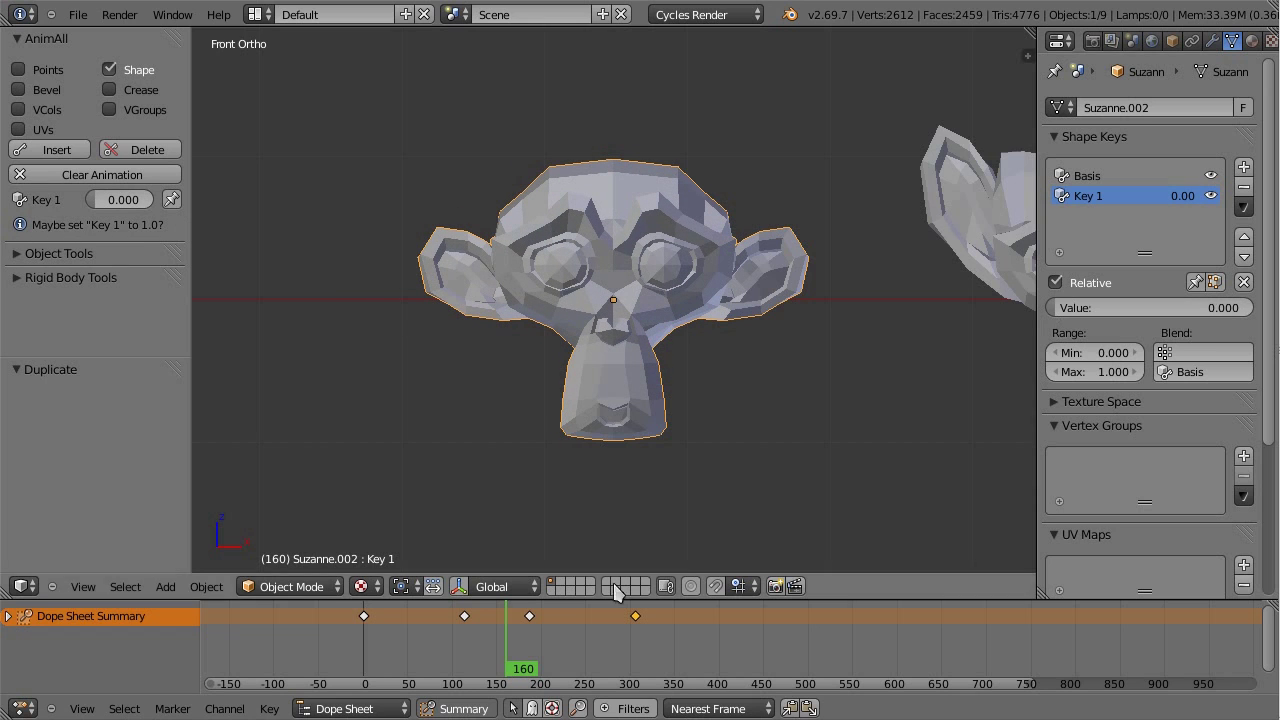
pyautogui.moveTo(566, 618); pyautogui.dragTo(435, 645)
pyautogui.moveTo(508, 660); pyautogui.dragTo(553, 660)
pyautogui.moveTo(1150, 308); pyautogui.dragTo(1265, 316)
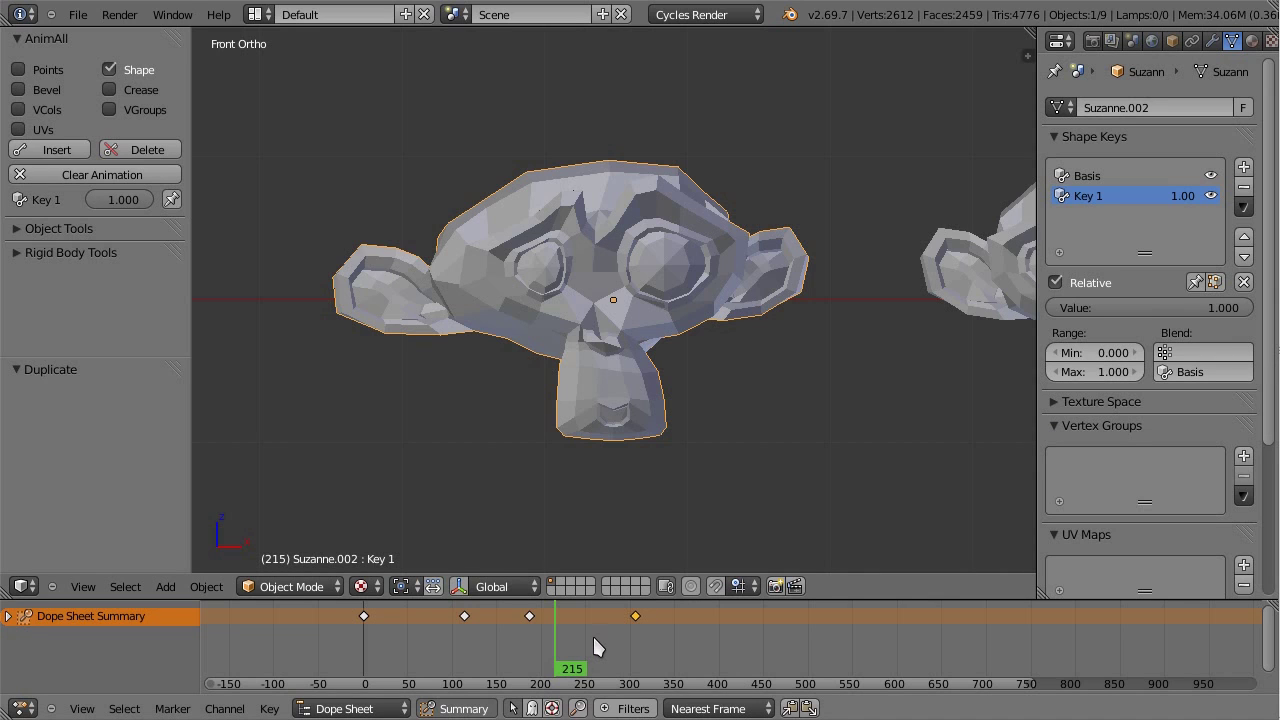
# Step: Replay Suzanne's shape animation on the timeline, leaving Suzanne in place
pyautogui.press('a')
pyautogui.moveTo(600, 647); pyautogui.dragTo(538, 640)
pyautogui.press('g')
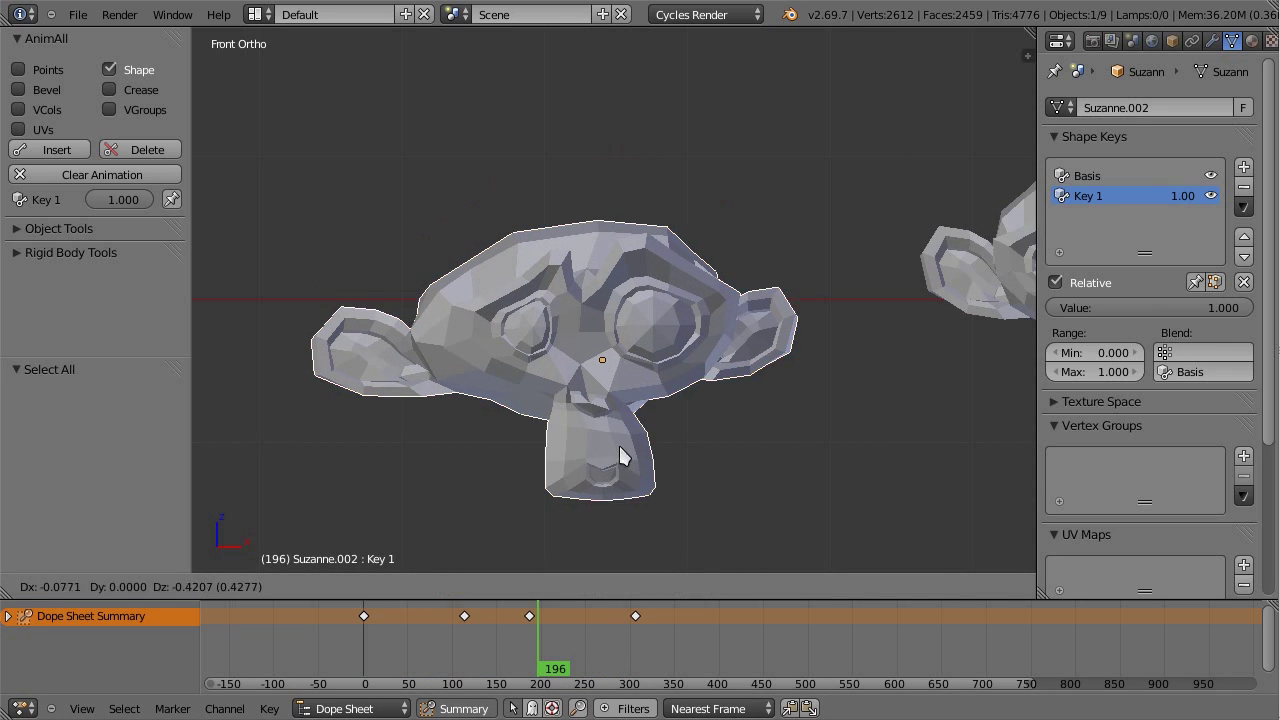
pyautogui.rightClick(622, 452)
pyautogui.scroll(-4, 644, 422)
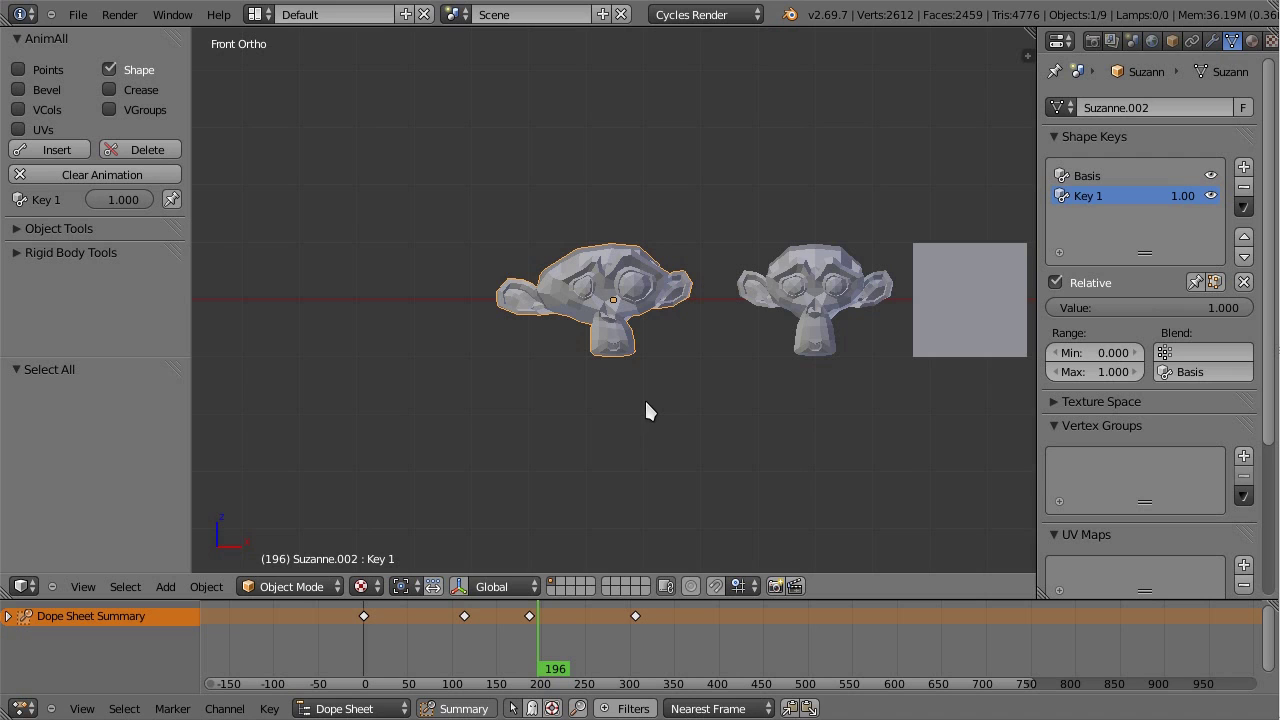
pyautogui.scroll(-2, 646, 404)
# Step: Inspect the cube, sphere, NURBS path and lattice, then frame and replay the leftmost Suzanne
pyautogui.rightClick(883, 333)
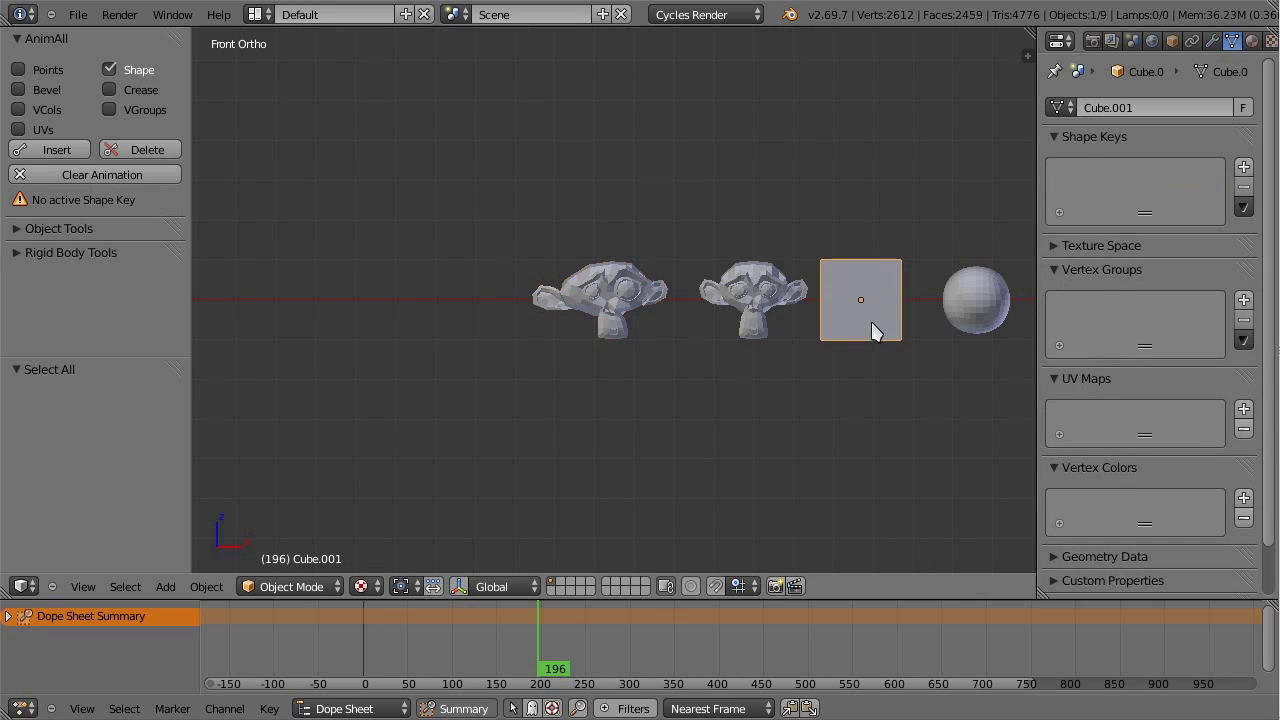
pyautogui.rightClick(975, 325)
pyautogui.scroll(-3, 970, 330)
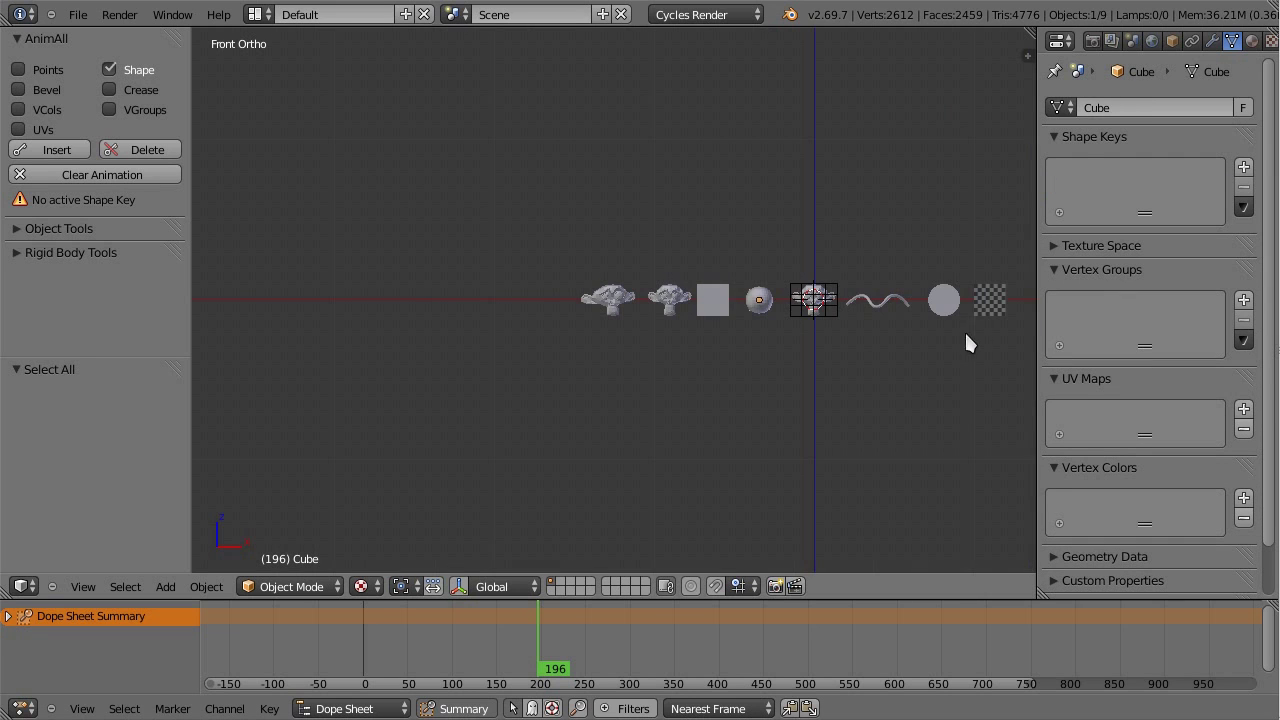
pyautogui.rightClick(893, 305)
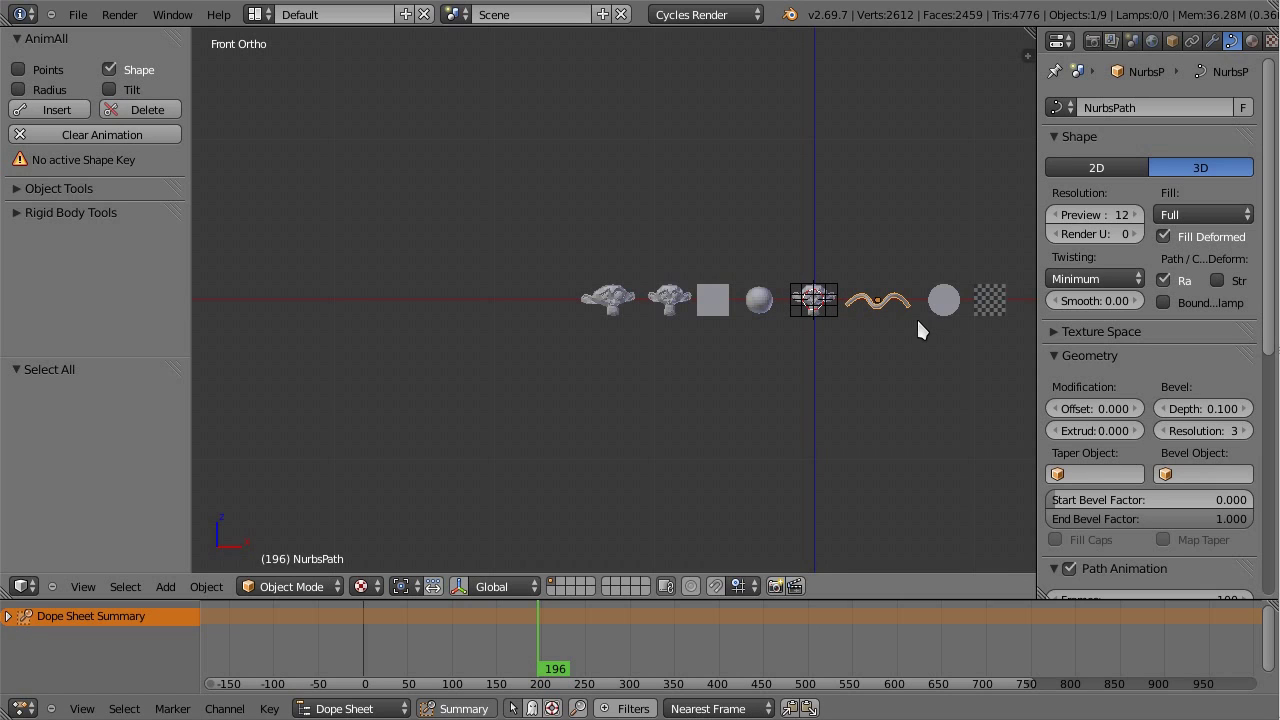
pyautogui.rightClick(830, 320)
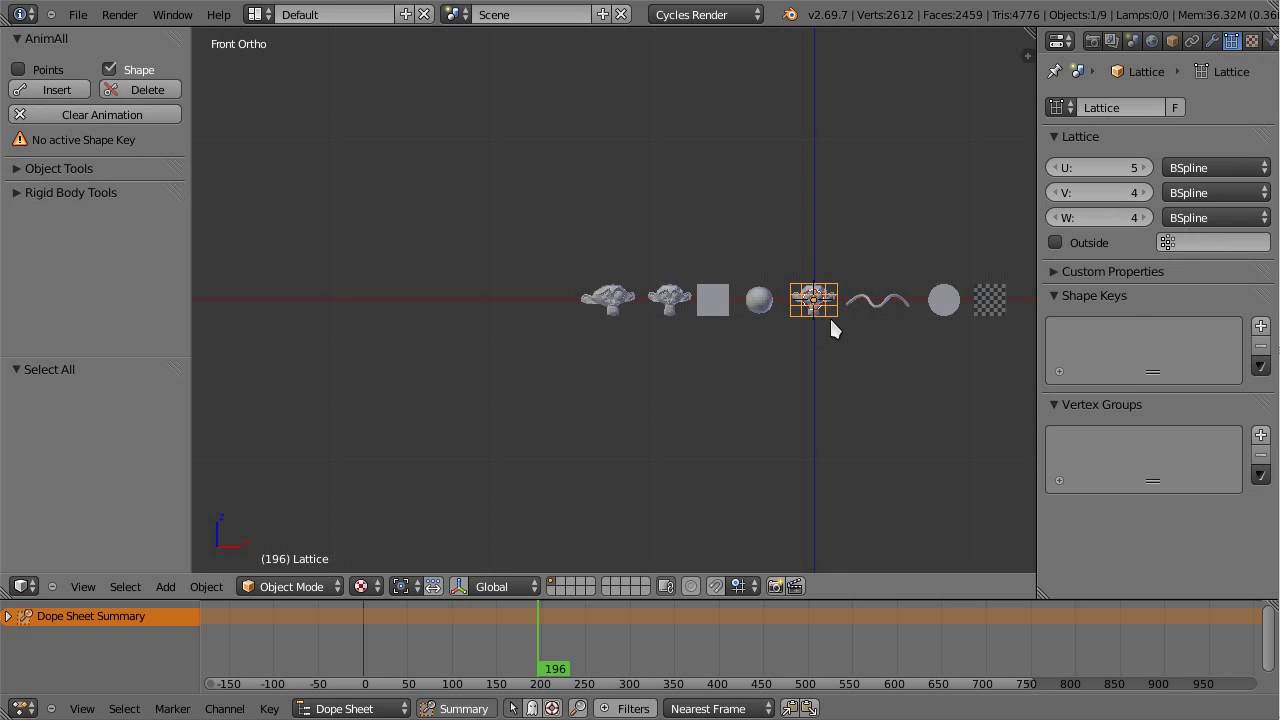
pyautogui.rightClick(590, 310)
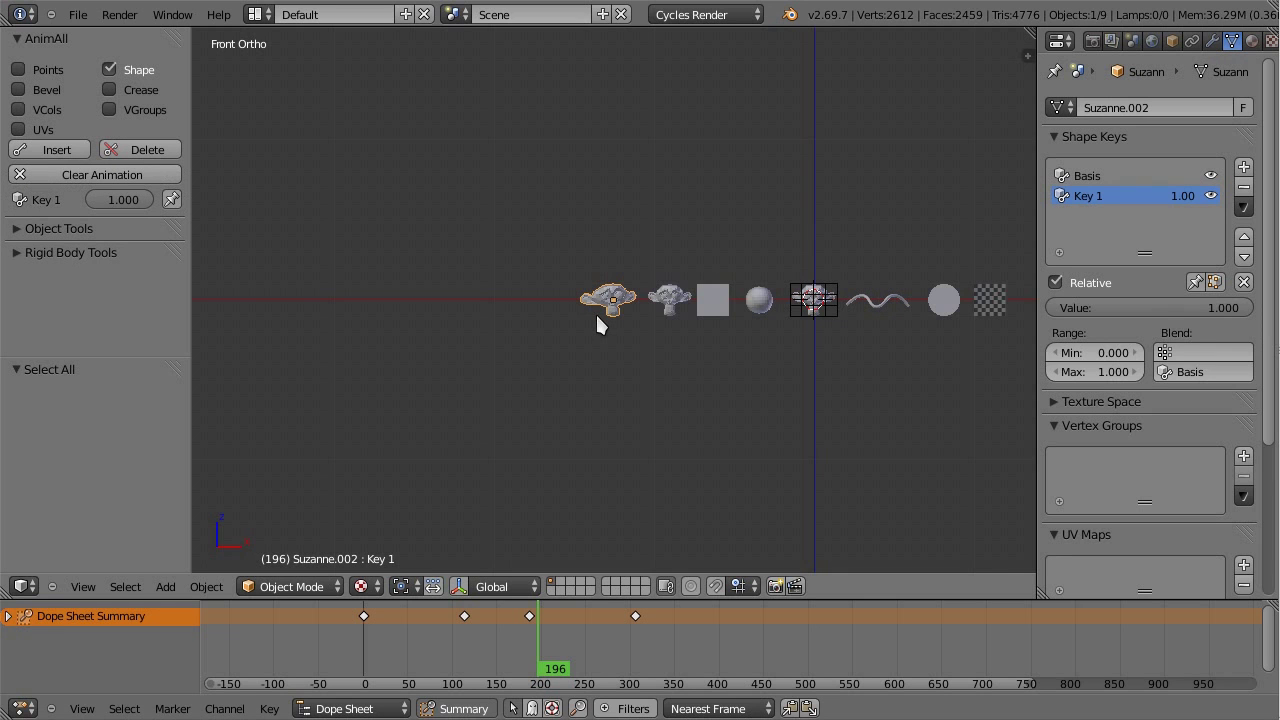
pyautogui.press('KP_Decimal')
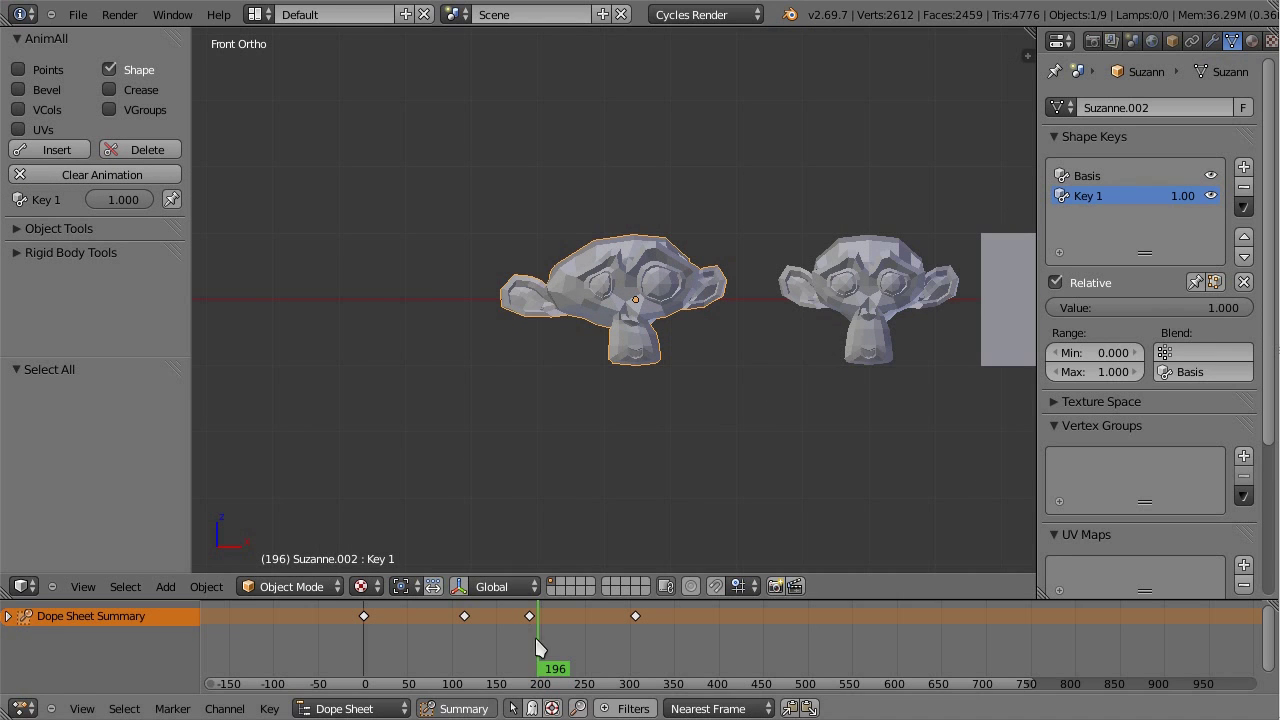
pyautogui.moveTo(534, 646)
pyautogui.mouseDown()
pyautogui.moveTo(420, 619)
pyautogui.moveTo(547, 650)
pyautogui.mouseUp()
# Step: Select and frame Cube.001, orbit around it, and save over the file
pyautogui.rightClick(1005, 322)
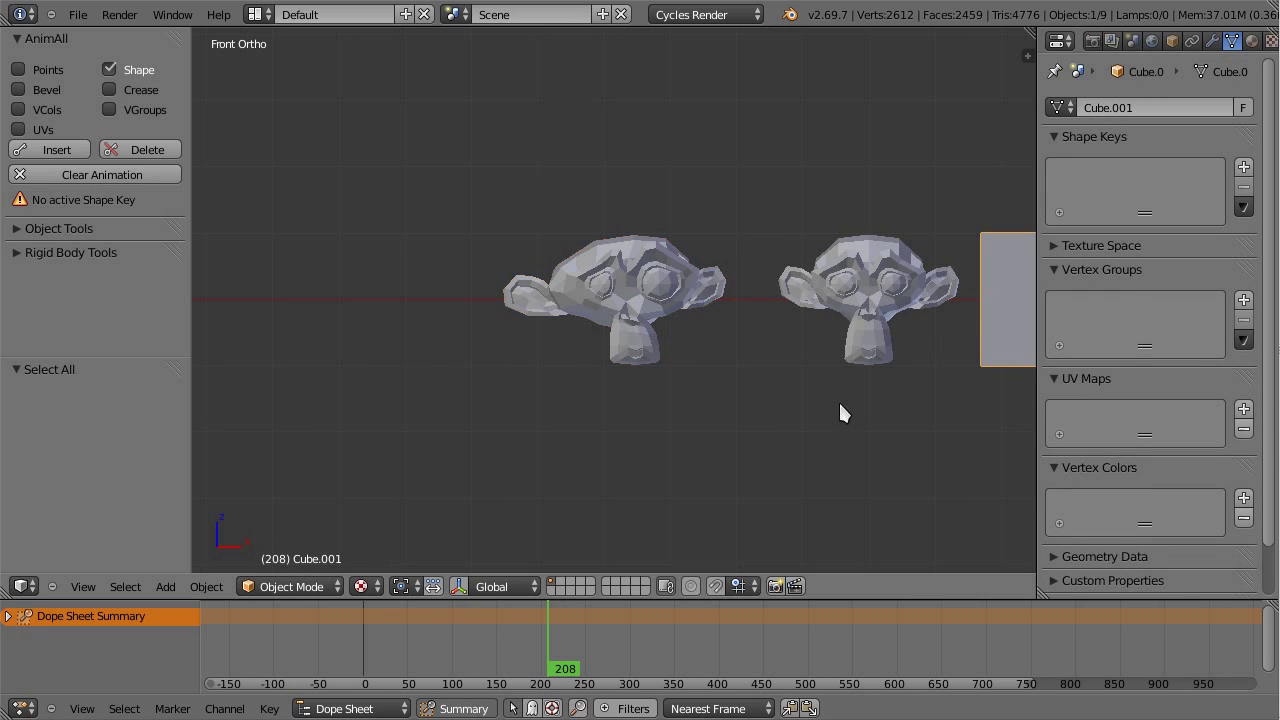
pyautogui.press('KP_Decimal')
pyautogui.scroll(-6, 839, 400)
pyautogui.scroll(-1, 764, 319)
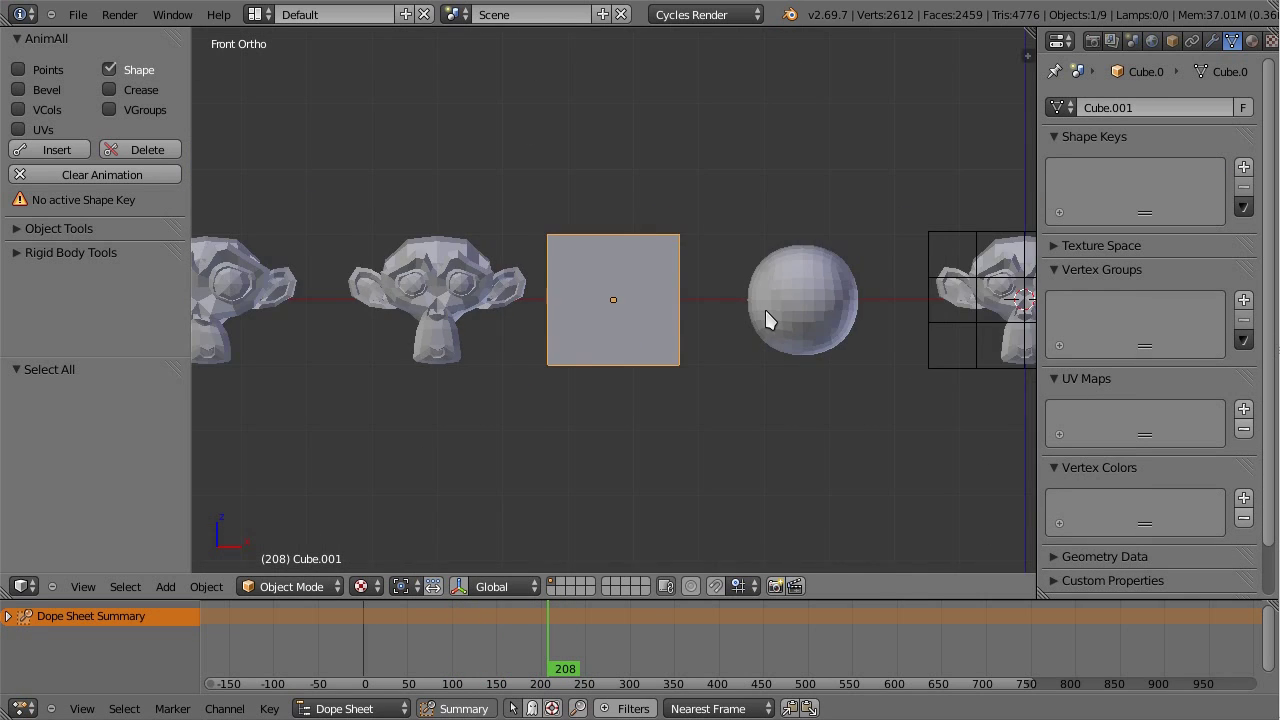
pyautogui.moveTo(740, 335); pyautogui.dragTo(620, 325, button='middle')
pyautogui.rightClick(590, 330)
pyautogui.rightClick(605, 318)
pyautogui.hotkey('ctrl', 'b')
# Step: Confirm saving over Video.blend and show Cube.001's Bevel modifier settings in a wider Properties area
pyautogui.click(718, 303)
pyautogui.click(1210, 40)
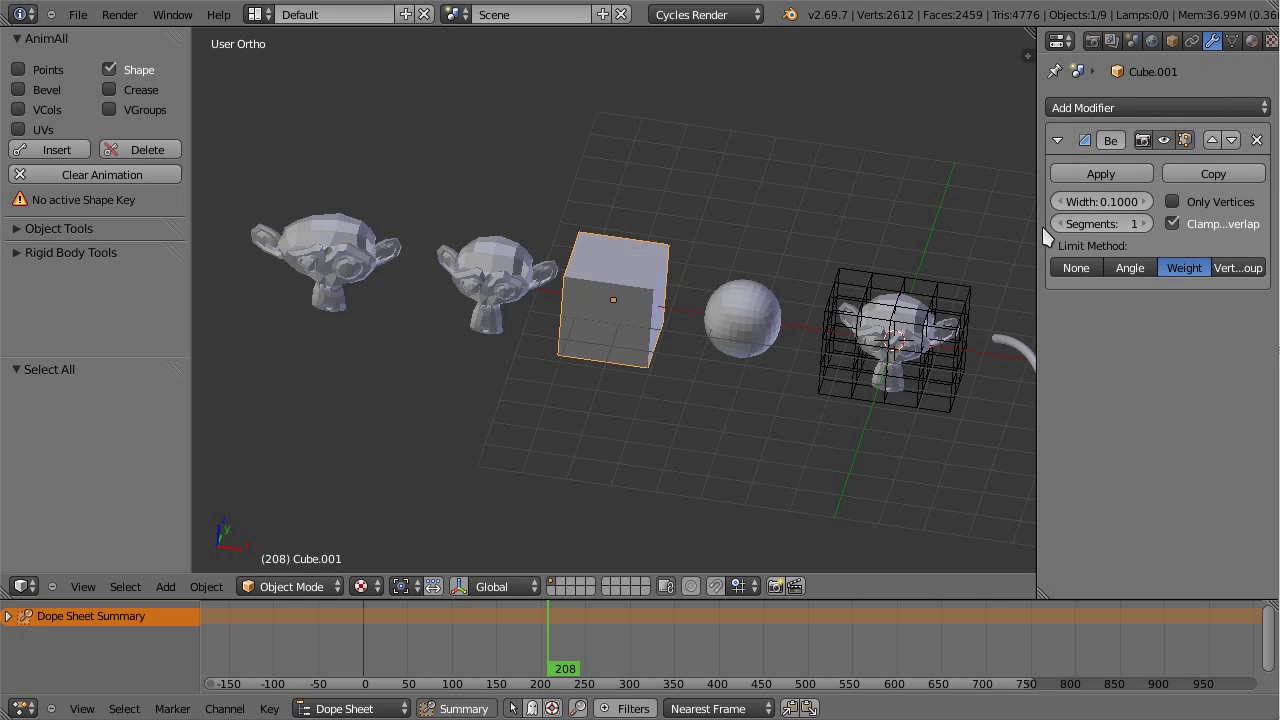
pyautogui.moveTo(1035, 225); pyautogui.dragTo(1007, 228)
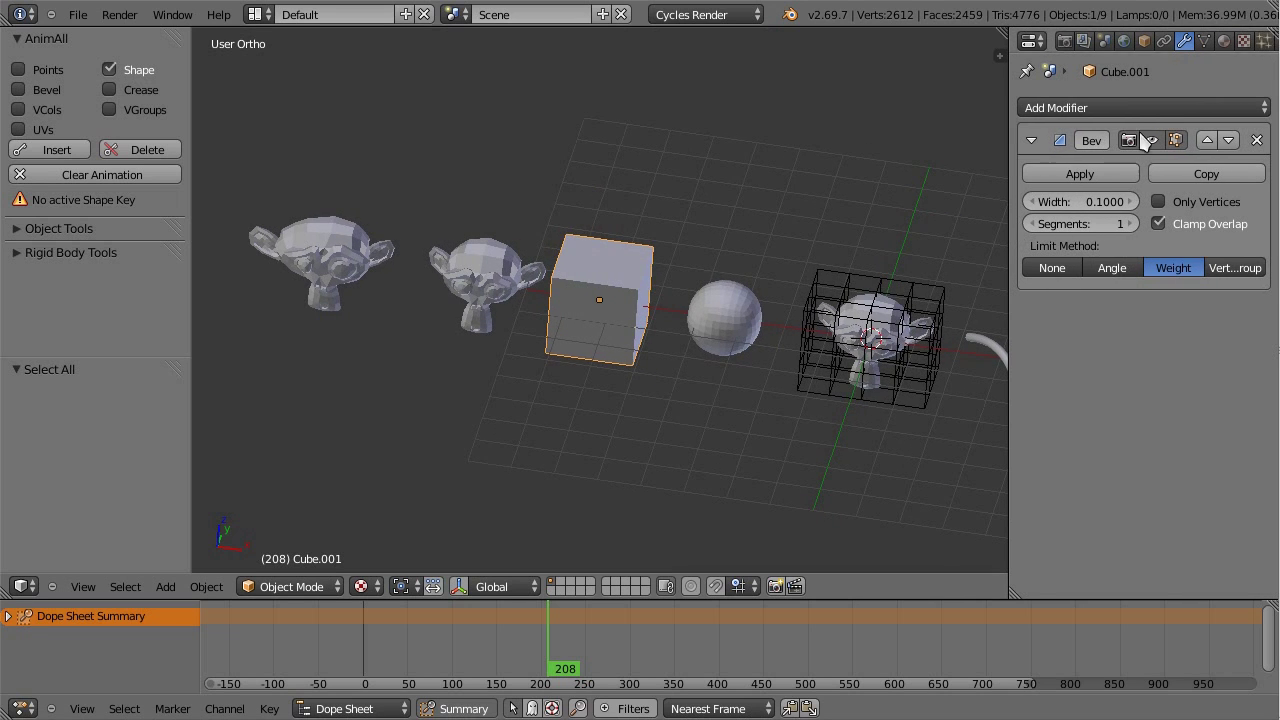
pyautogui.scroll(2, 676, 347)
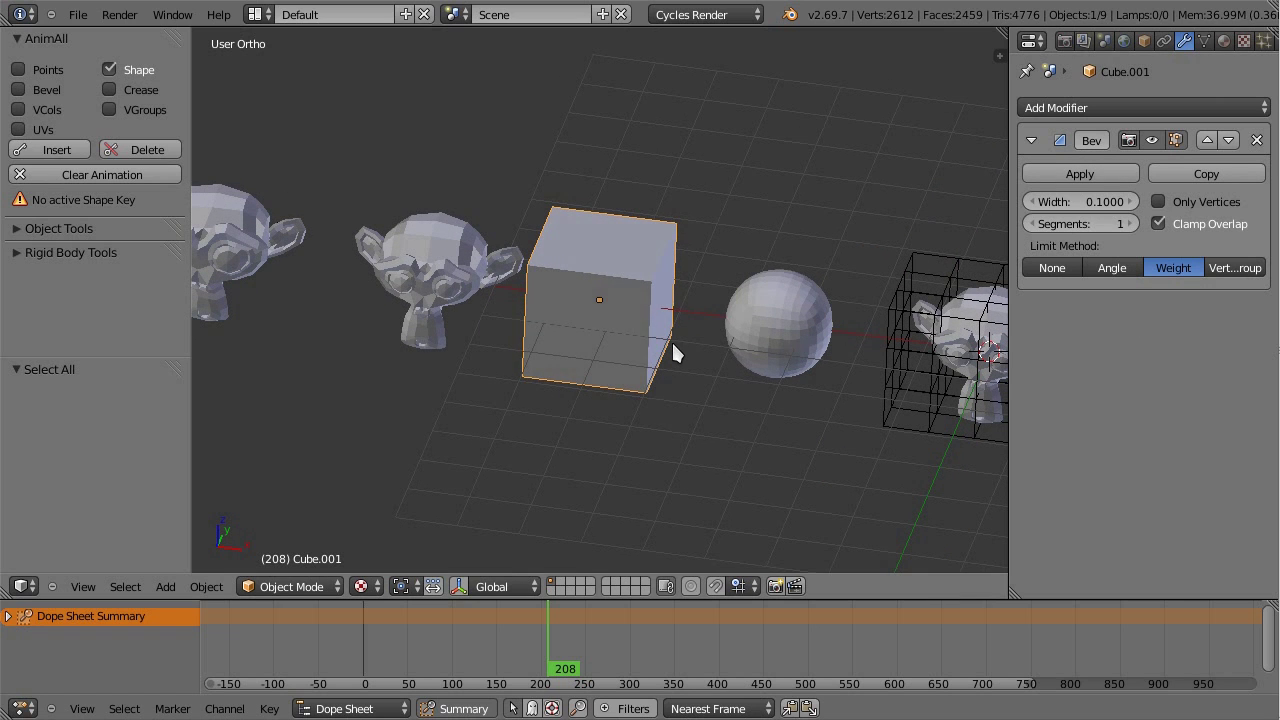
# Step: In edge-select Edit Mode, select the cube's top-front edge and show its bevel weight panel
pyautogui.press('Tab')
pyautogui.hotkey('ctrl', 'Tab')
pyautogui.click(568, 318)
pyautogui.rightClick(586, 276)
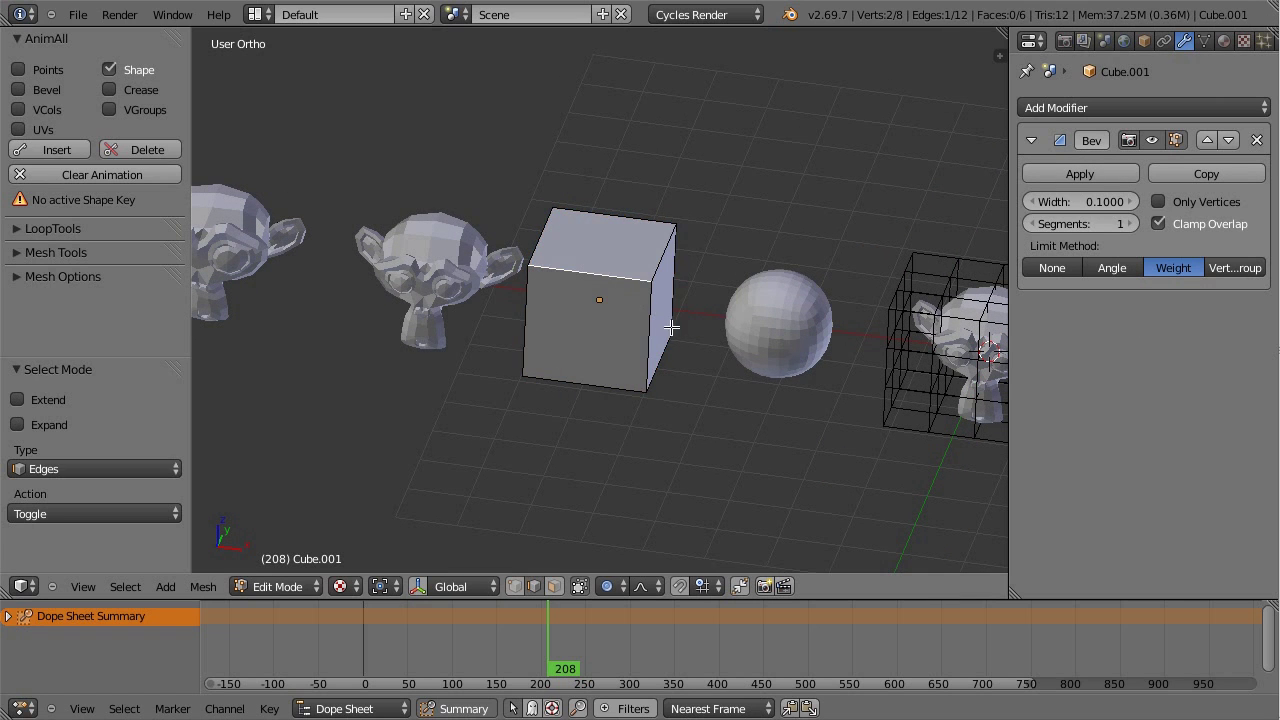
pyautogui.press('n')
pyautogui.scroll(10, 960, 335)
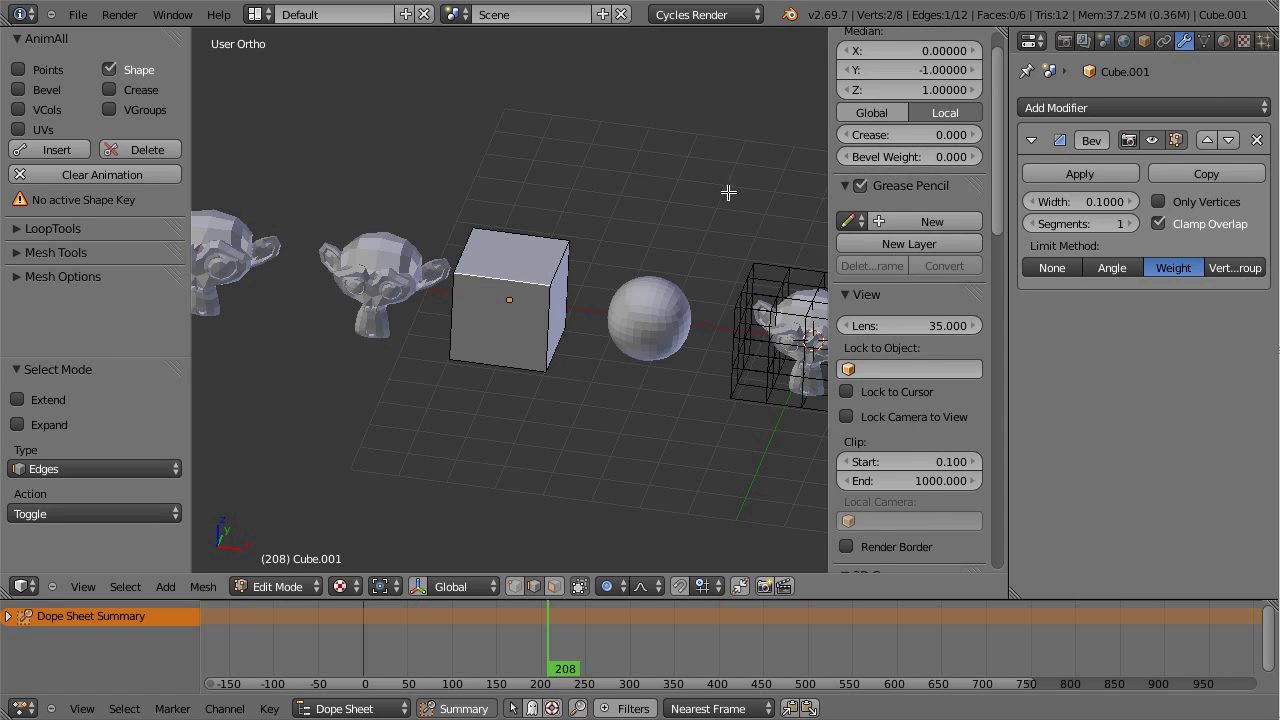
pyautogui.scroll(2, 635, 288)
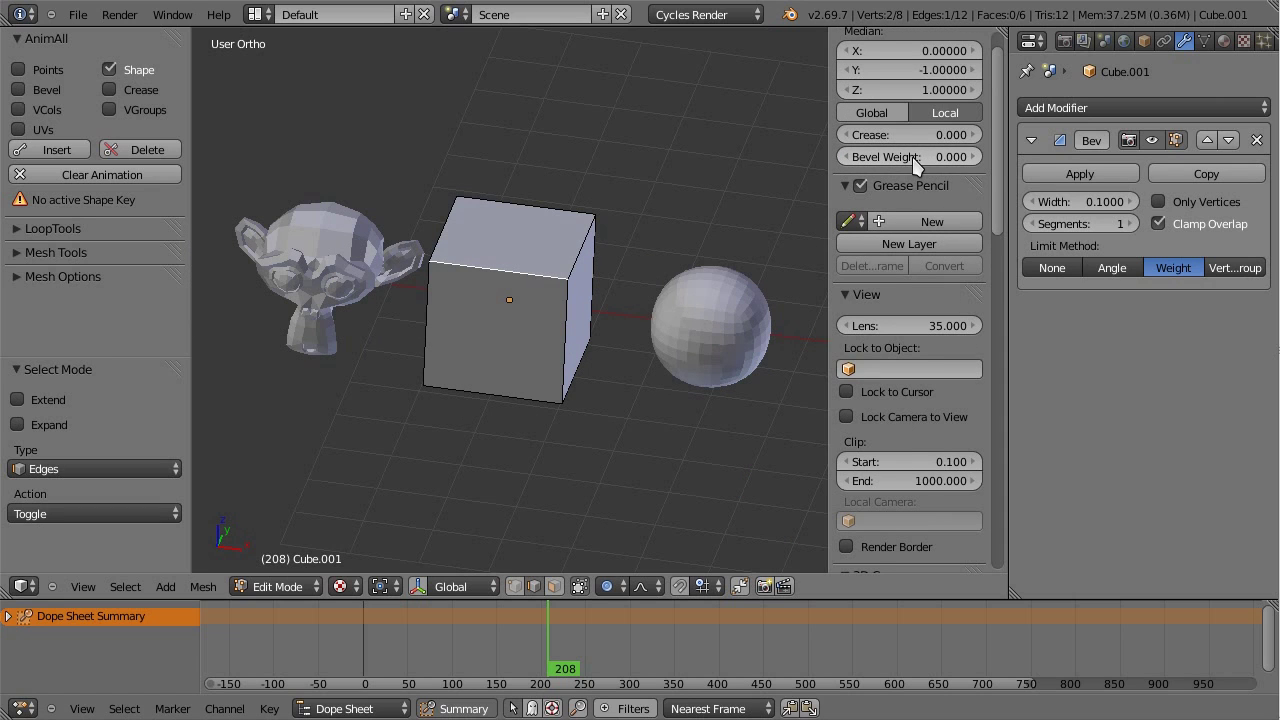
pyautogui.scroll(1, 1003, 170)
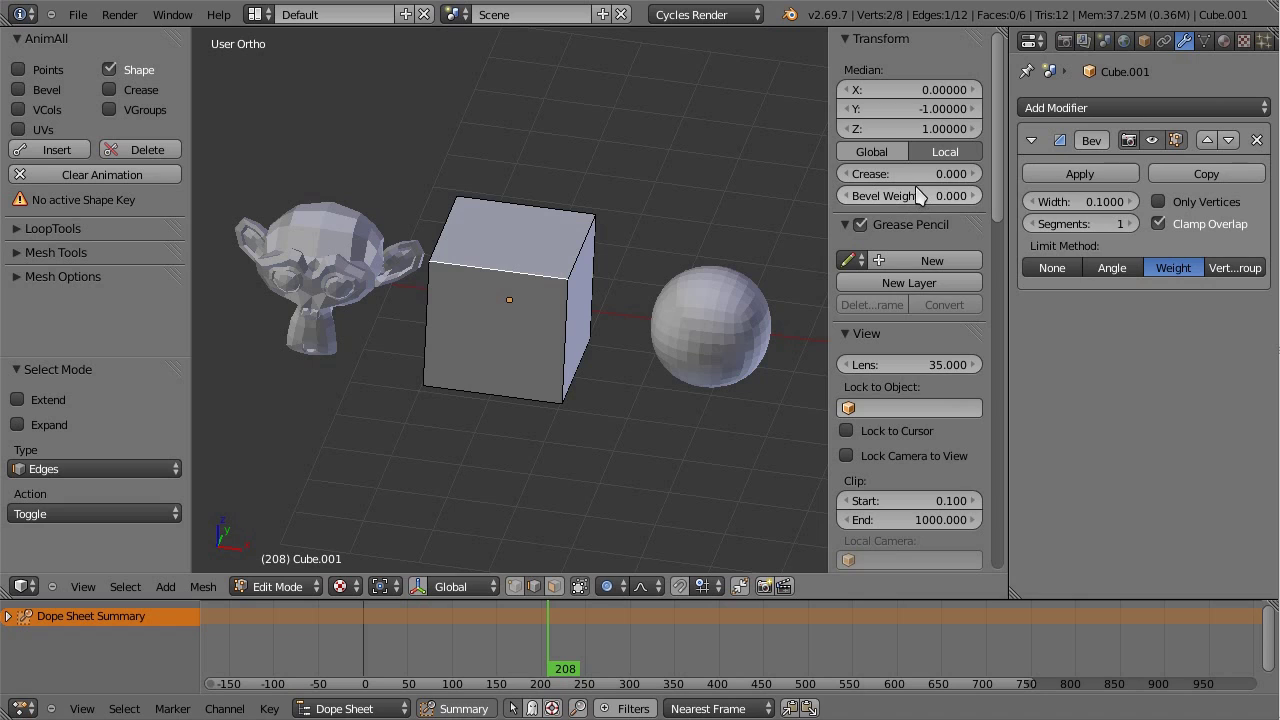
pyautogui.press('i')
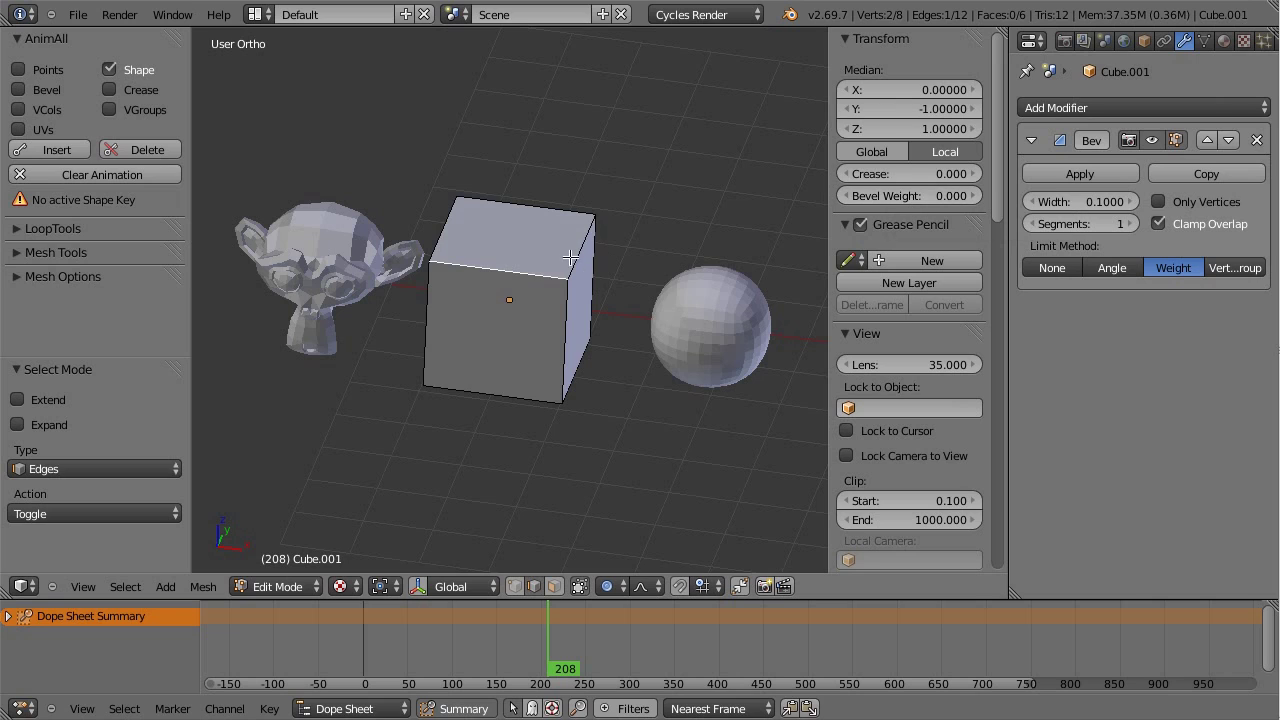
# Step: Reselect only the top-front edge after trying the top face, and return to frame 0
pyautogui.keyDown('ctrl'); pyautogui.rightClick(524, 216); pyautogui.keyUp('ctrl')
pyautogui.keyDown('shift'); pyautogui.rightClick(444, 226); pyautogui.keyUp('shift')
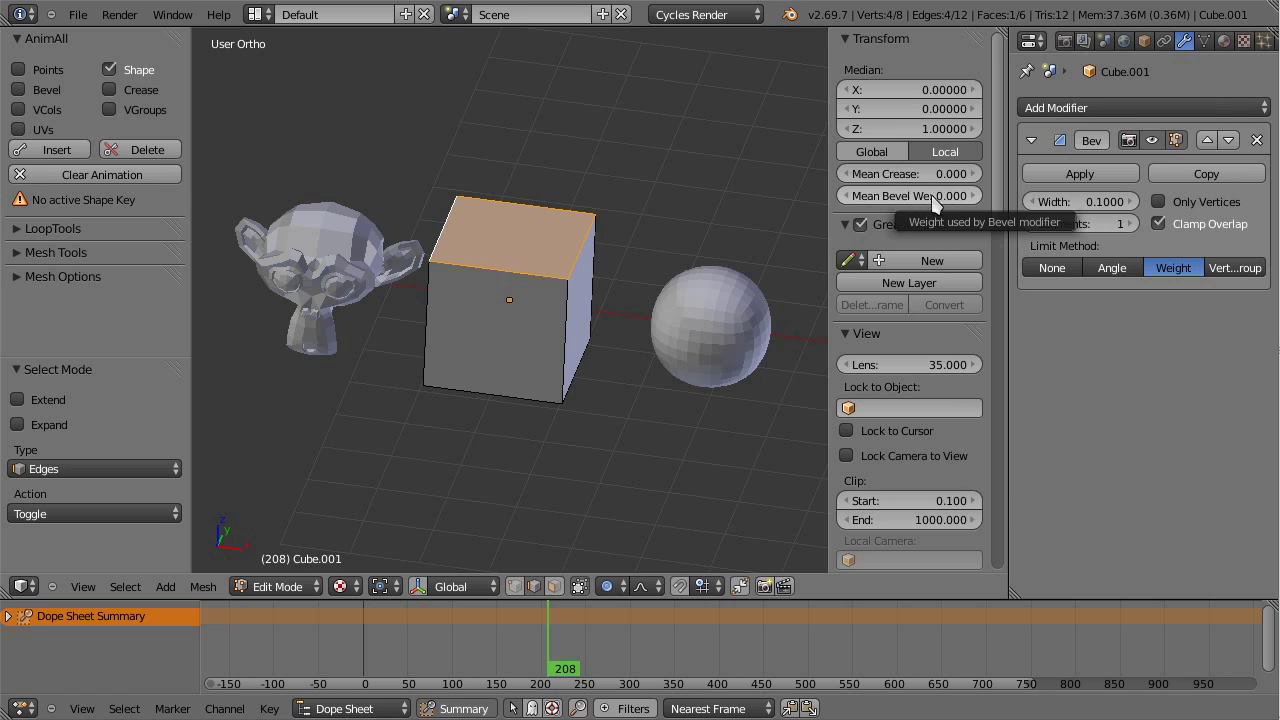
pyautogui.rightClick(533, 275)
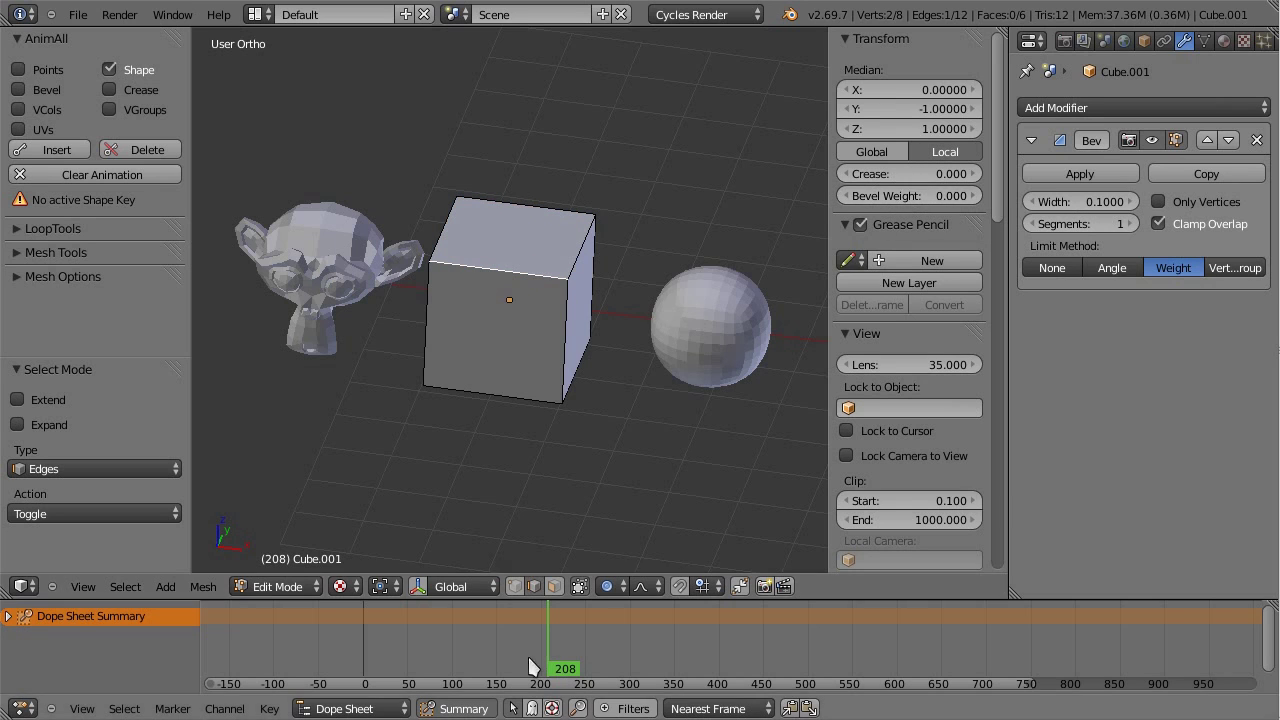
pyautogui.moveTo(528, 657); pyautogui.dragTo(362, 650)
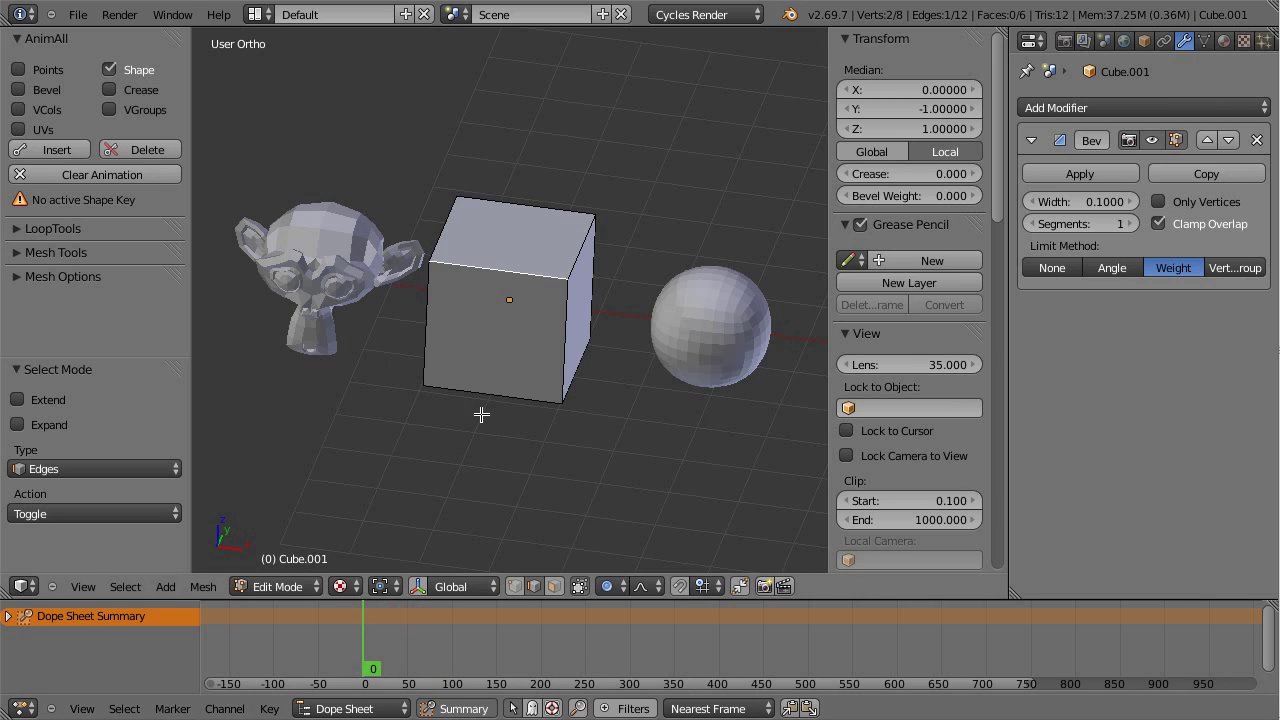
# Step: Switch AnimAll from Shape to Bevel and key the top edge's weight 0 at frame 1, 1 at frame 100
pyautogui.press('Right')
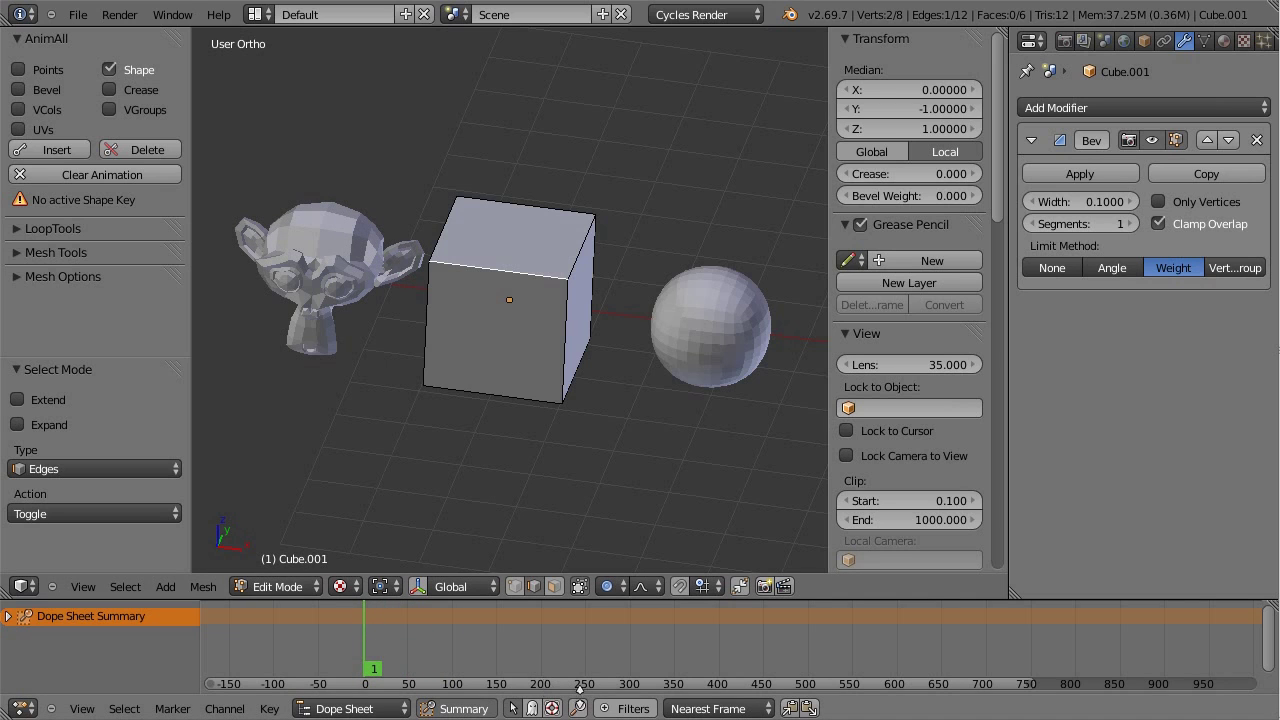
pyautogui.click(109, 69)
pyautogui.click(43, 92)
pyautogui.click(55, 149)
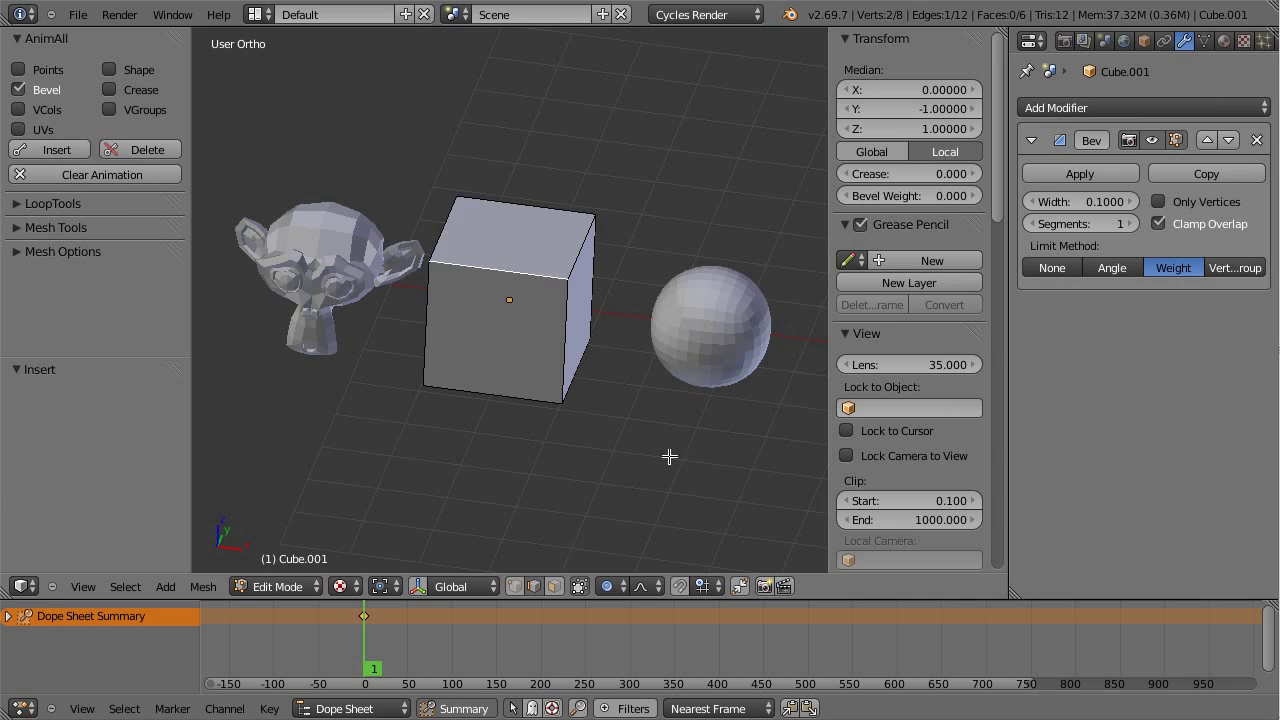
pyautogui.moveTo(391, 618); pyautogui.dragTo(455, 648)
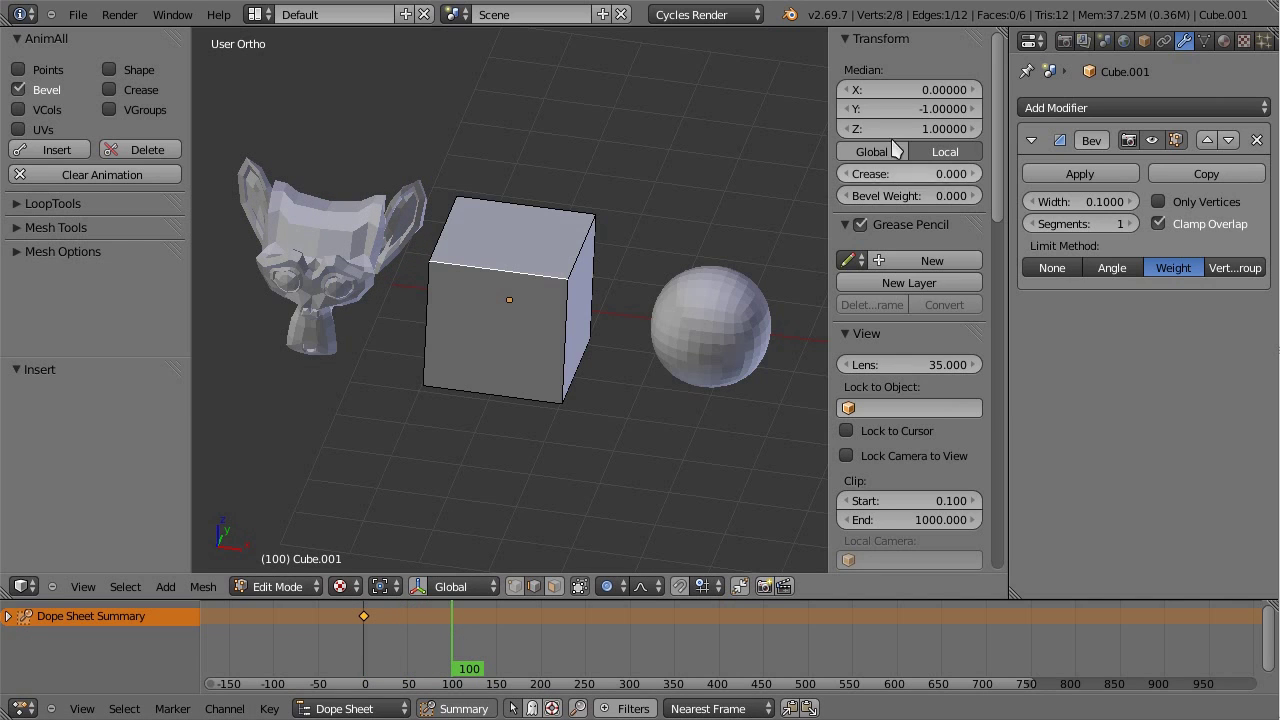
pyautogui.moveTo(910, 196); pyautogui.dragTo(975, 203)
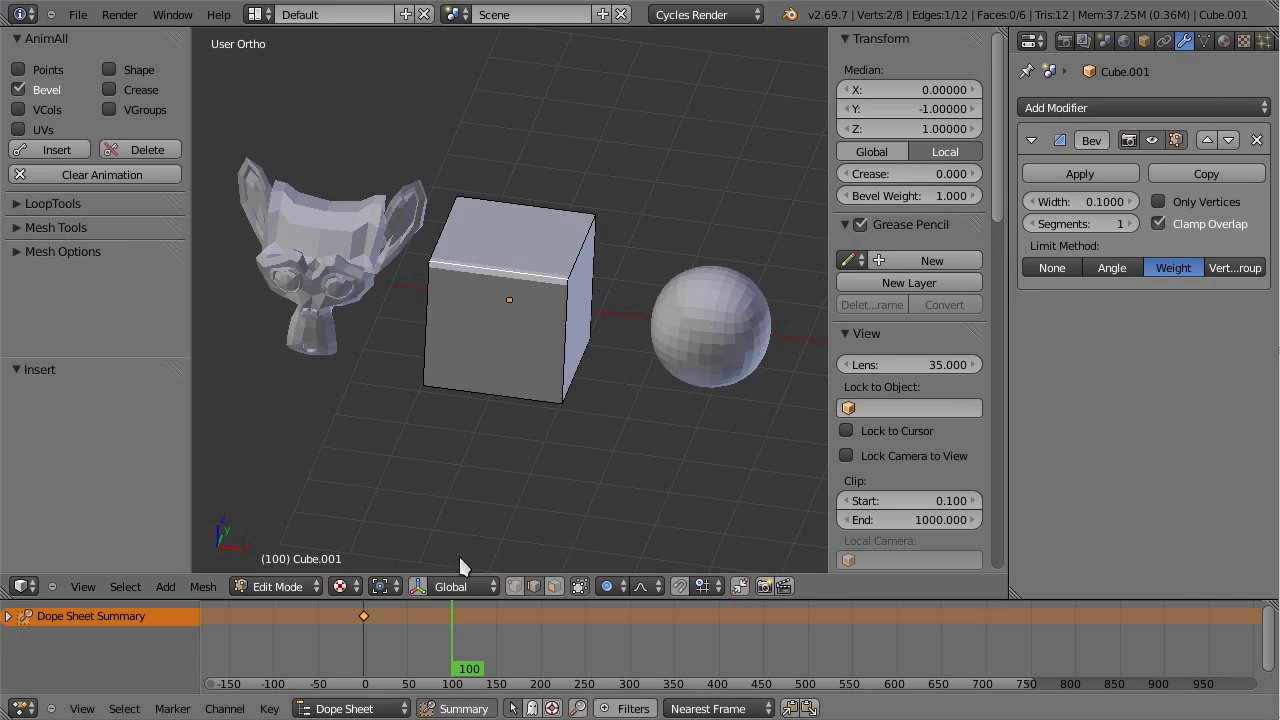
pyautogui.click(57, 149)
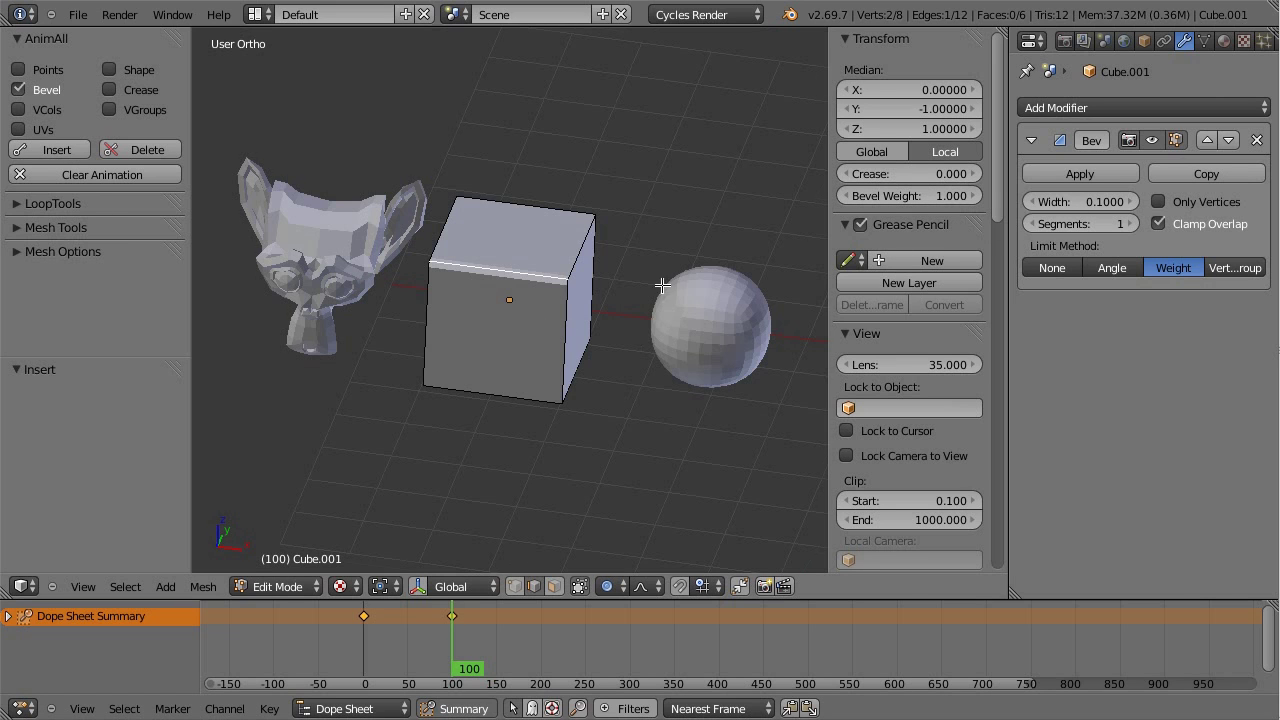
# Step: Select the front-right and left vertical edges and set their bevel weight to 1.000 at frame 201
pyautogui.scroll(2, 651, 283)
pyautogui.moveTo(651, 283); pyautogui.dragTo(567, 357, button='middle')
pyautogui.rightClick(556, 375)
pyautogui.keyDown('shift'); pyautogui.rightClick(363, 353); pyautogui.keyUp('shift')
pyautogui.moveTo(452, 625); pyautogui.dragTo(541, 625)
pyautogui.moveTo(908, 196); pyautogui.dragTo(980, 196)
# Step: Keyframe the vertical edges' bevel weight at frame 201 and set the Bevel width to 0.25
pyautogui.click(50, 150)
pyautogui.press('Tab')
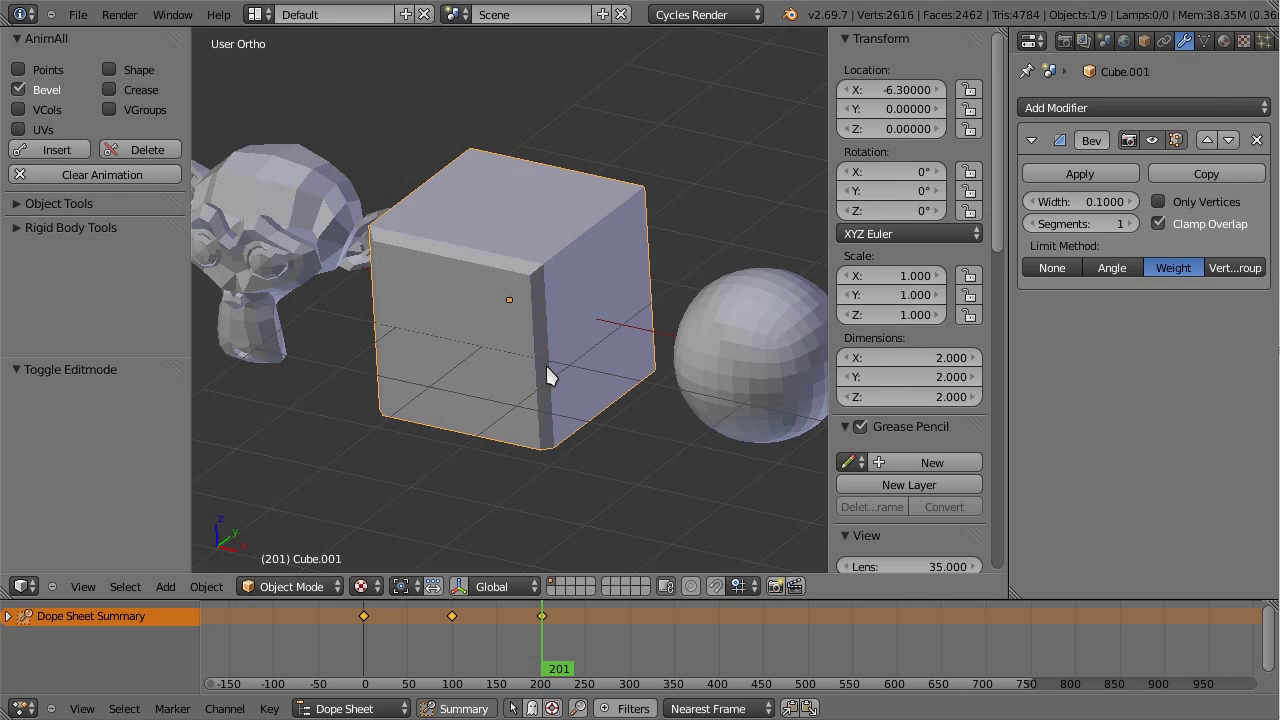
pyautogui.moveTo(1105, 200); pyautogui.dragTo(1092, 205)
pyautogui.click(1092, 202)
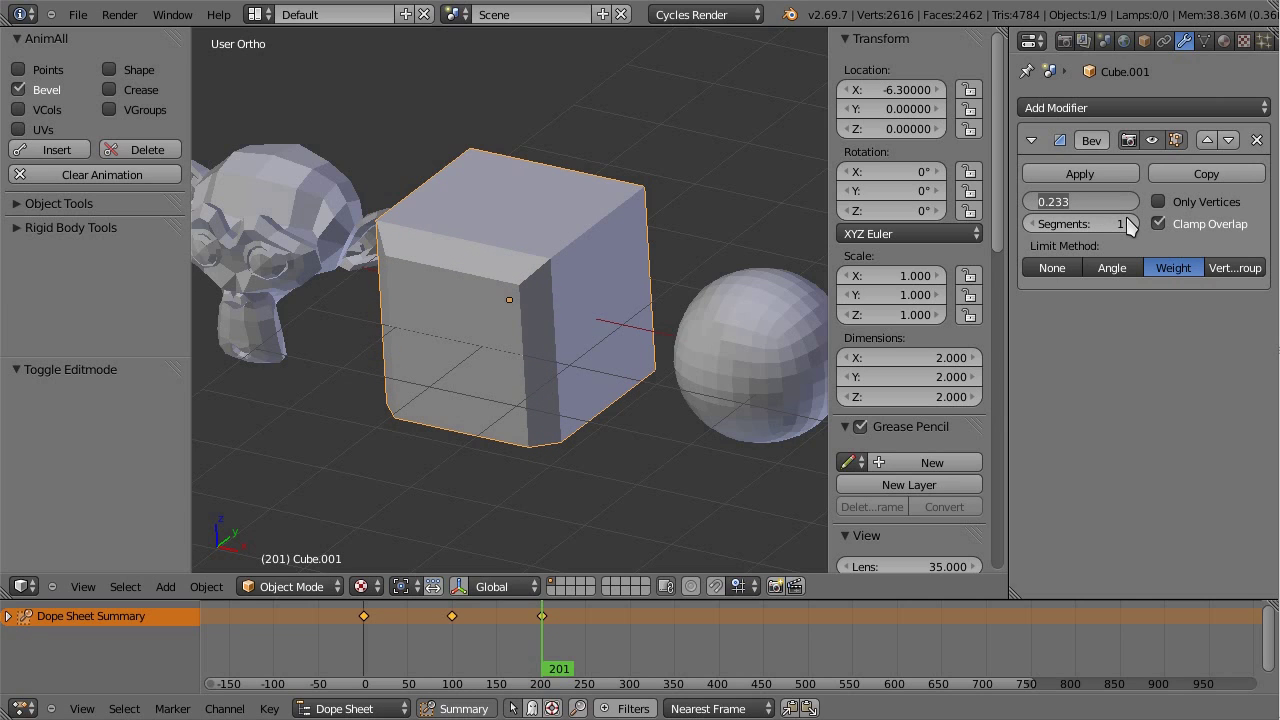
pyautogui.press('BackSpace')
pyautogui.write('.25')
pyautogui.press('Return')
# Step: Save over the file and scrub from frame 132 back to frame 0 to preview the bevel
pyautogui.moveTo(450, 330); pyautogui.dragTo(475, 334, button='middle')
pyautogui.hotkey('ctrl', 's')
pyautogui.click(478, 340)
pyautogui.moveTo(541, 640); pyautogui.dragTo(365, 622)
pyautogui.scroll(-2, 483, 464)
pyautogui.moveTo(483, 464); pyautogui.dragTo(699, 385, button='middle')
# Step: Select and frame the subdivided sphere, then save over the file
pyautogui.rightClick(702, 375)
pyautogui.press('KP_Decimal')
pyautogui.moveTo(603, 268); pyautogui.dragTo(577, 205, button='middle')
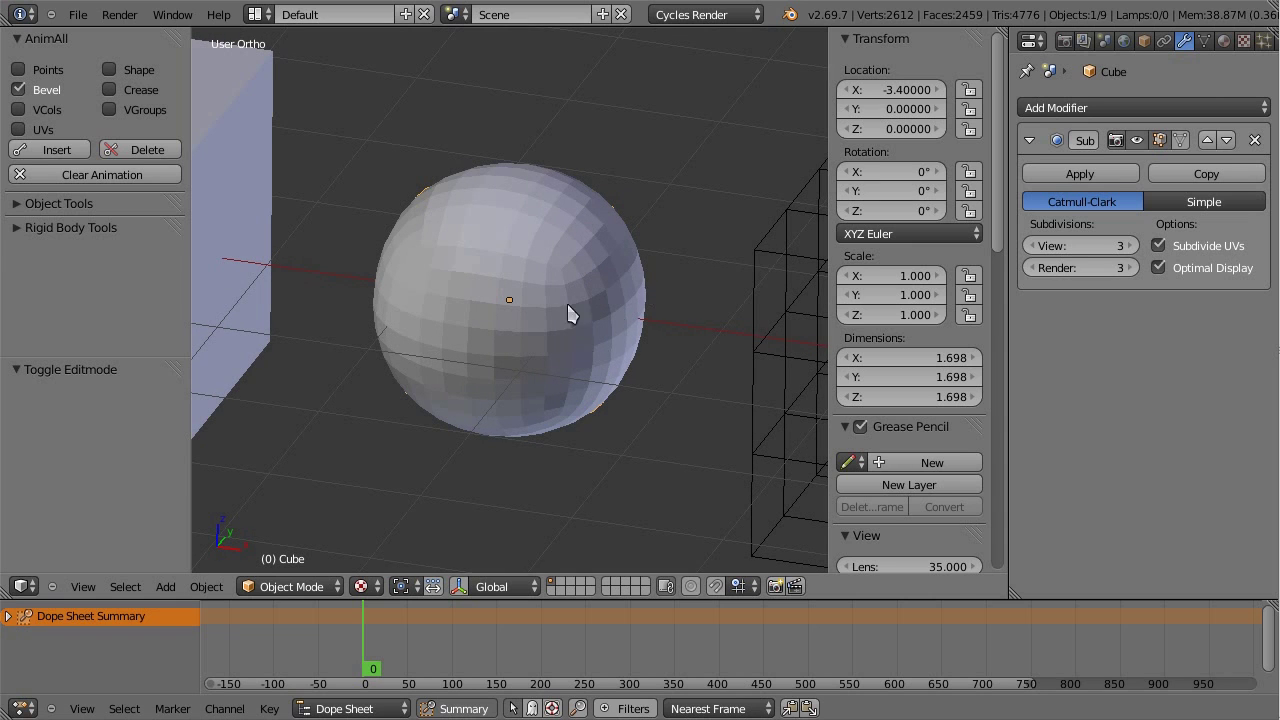
pyautogui.press('Tab')
pyautogui.press('a')
pyautogui.scroll(-2, 565, 308)
pyautogui.press('Tab')
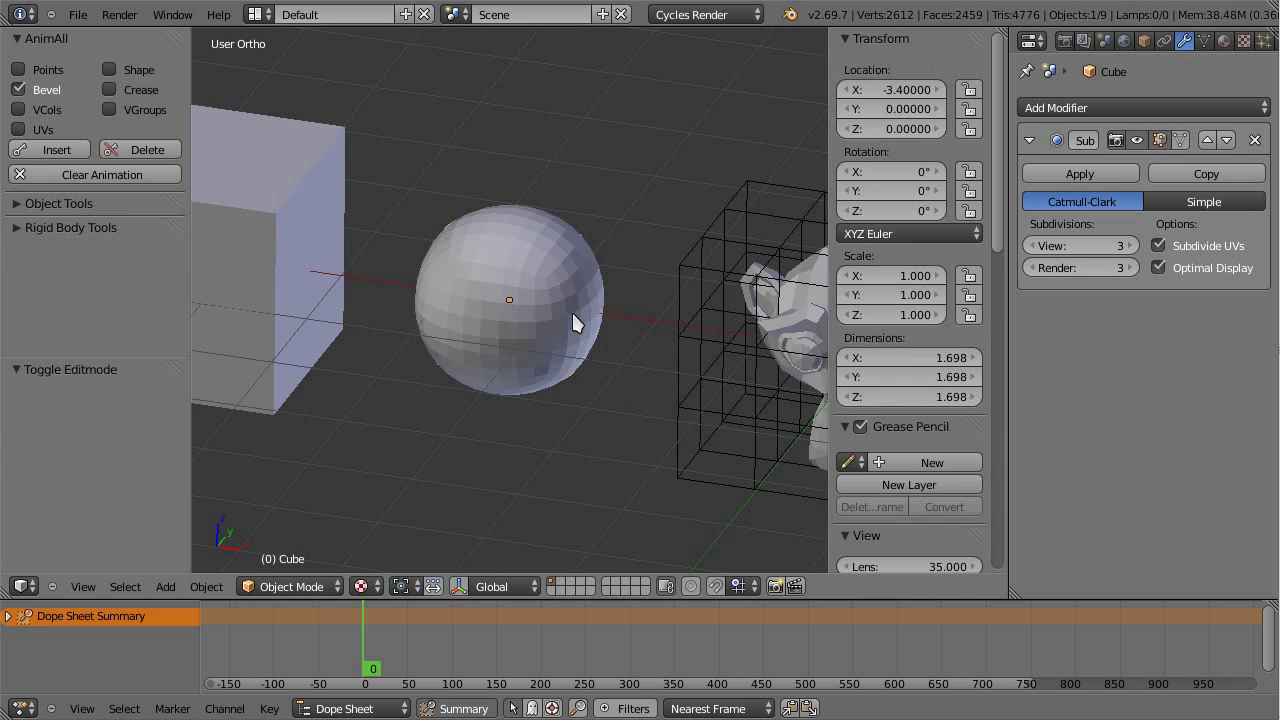
pyautogui.hotkey('ctrl', 's')
pyautogui.click(573, 318)
# Step: Key the crease of the cage's top front edge at frame 0 using AnimAll Crease, then go to frame 102
pyautogui.press('Tab')
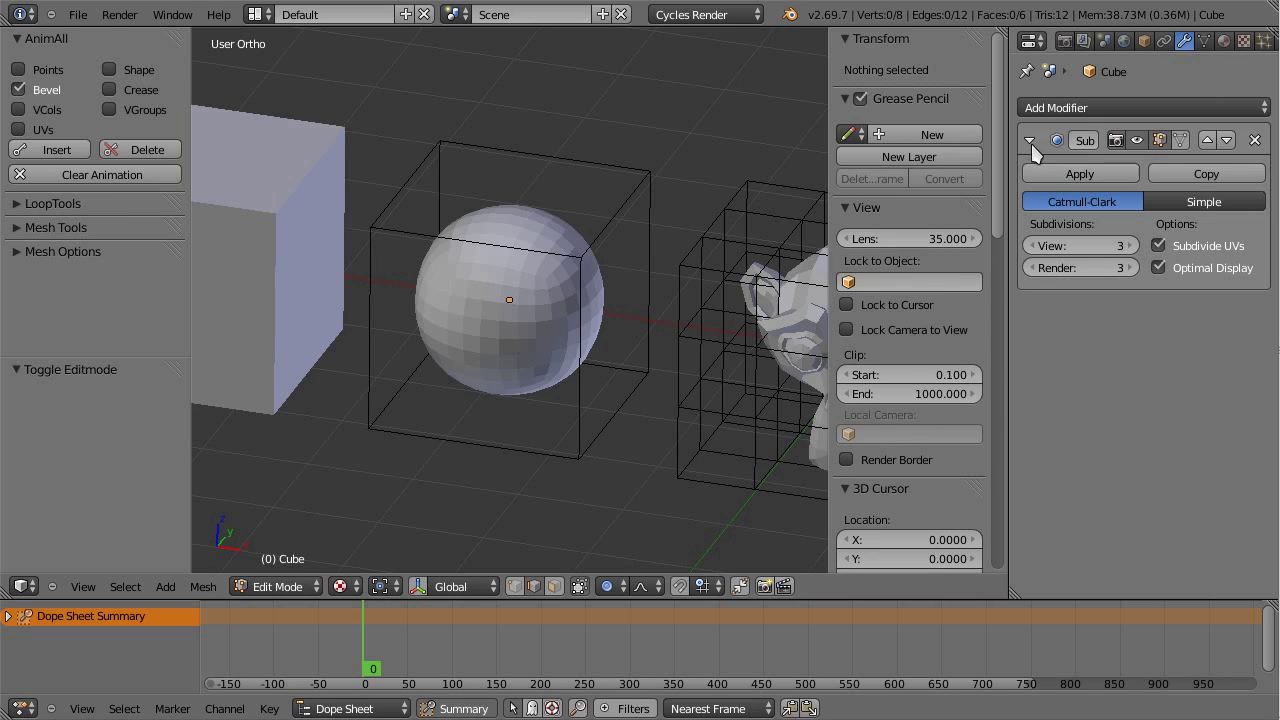
pyautogui.rightClick(555, 243)
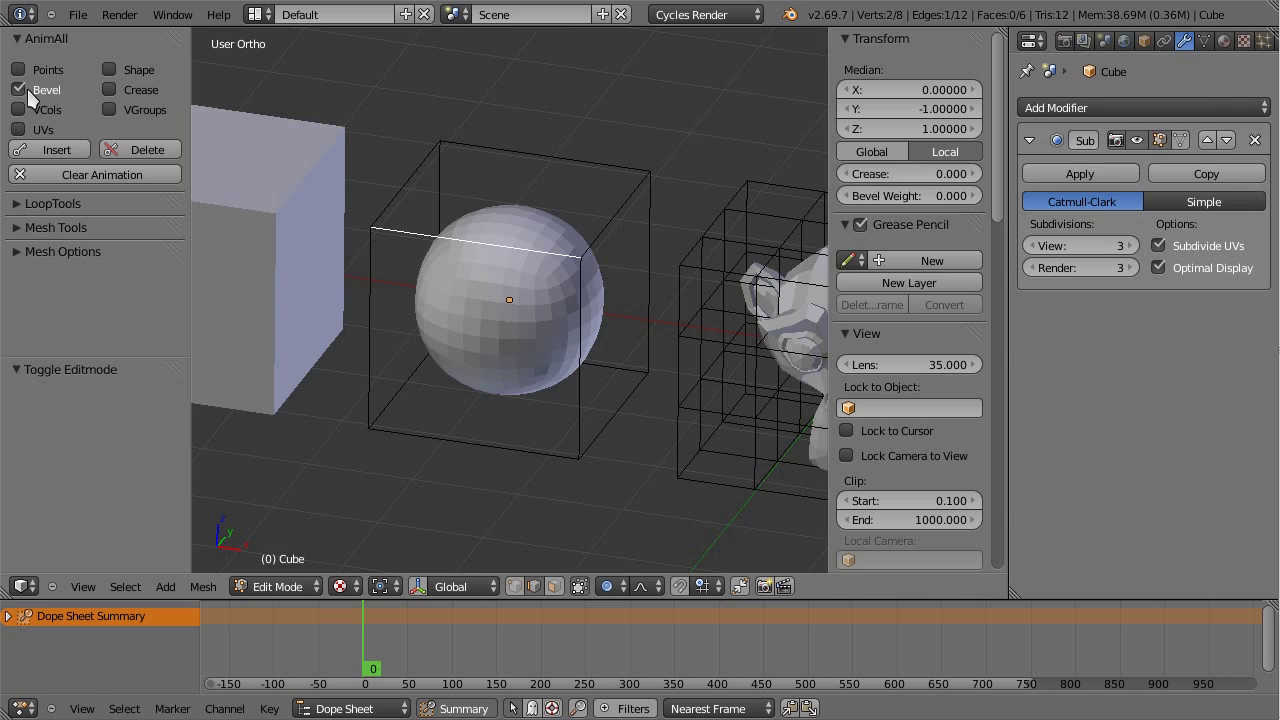
pyautogui.click(109, 89)
pyautogui.click(55, 149)
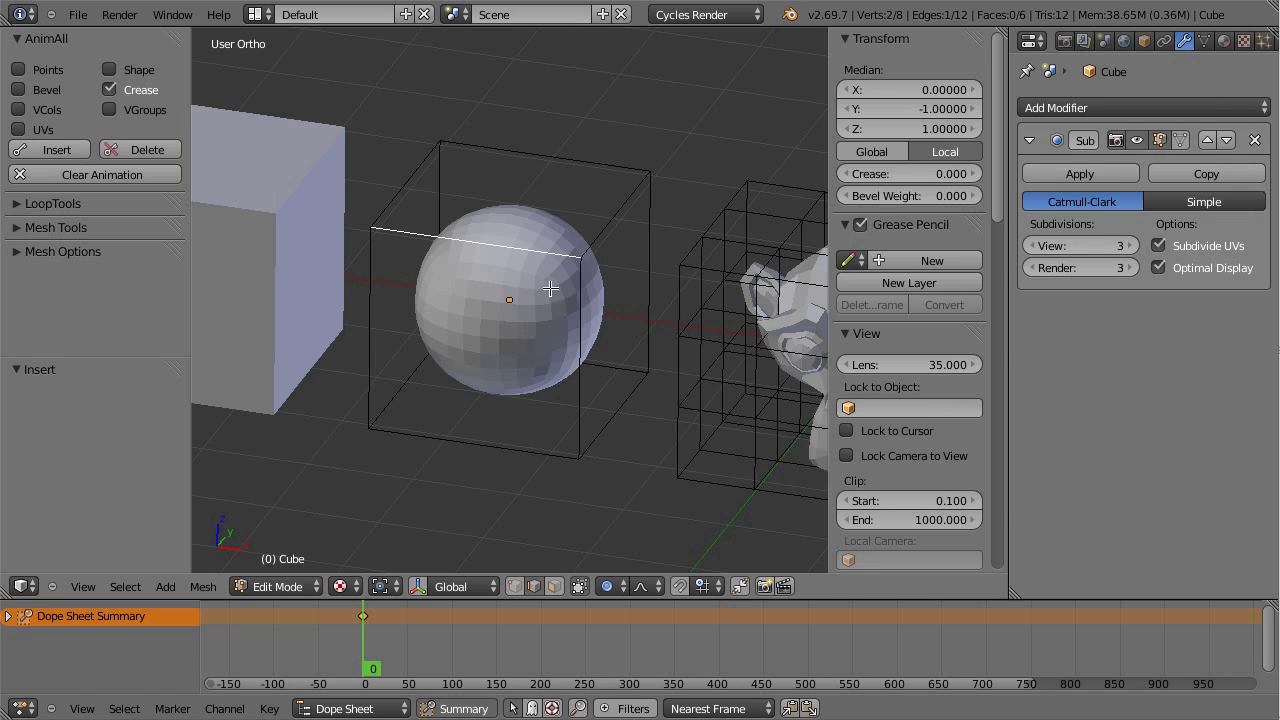
pyautogui.moveTo(368, 616); pyautogui.dragTo(454, 630)
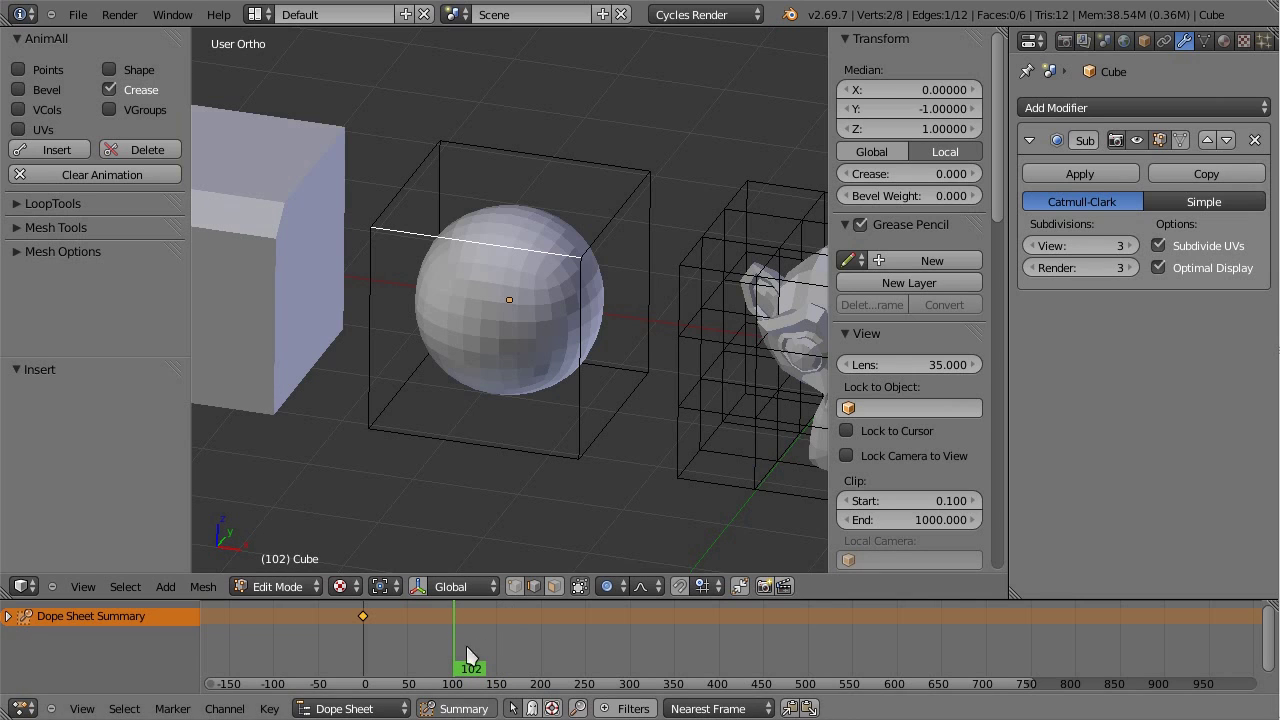
# Step: Select the front face's top, right and left cage edges and raise their crease to 1
pyautogui.keyDown('shift'); pyautogui.rightClick(598, 236); pyautogui.keyUp('shift')
pyautogui.keyDown('shift'); pyautogui.rightClick(405, 186); pyautogui.keyUp('shift')
pyautogui.rightClick(588, 317)
pyautogui.keyDown('shift'); pyautogui.rightClick(480, 243); pyautogui.keyUp('shift')
pyautogui.keyDown('shift'); pyautogui.rightClick(372, 291); pyautogui.keyUp('shift')
pyautogui.moveTo(910, 174); pyautogui.dragTo(960, 174)
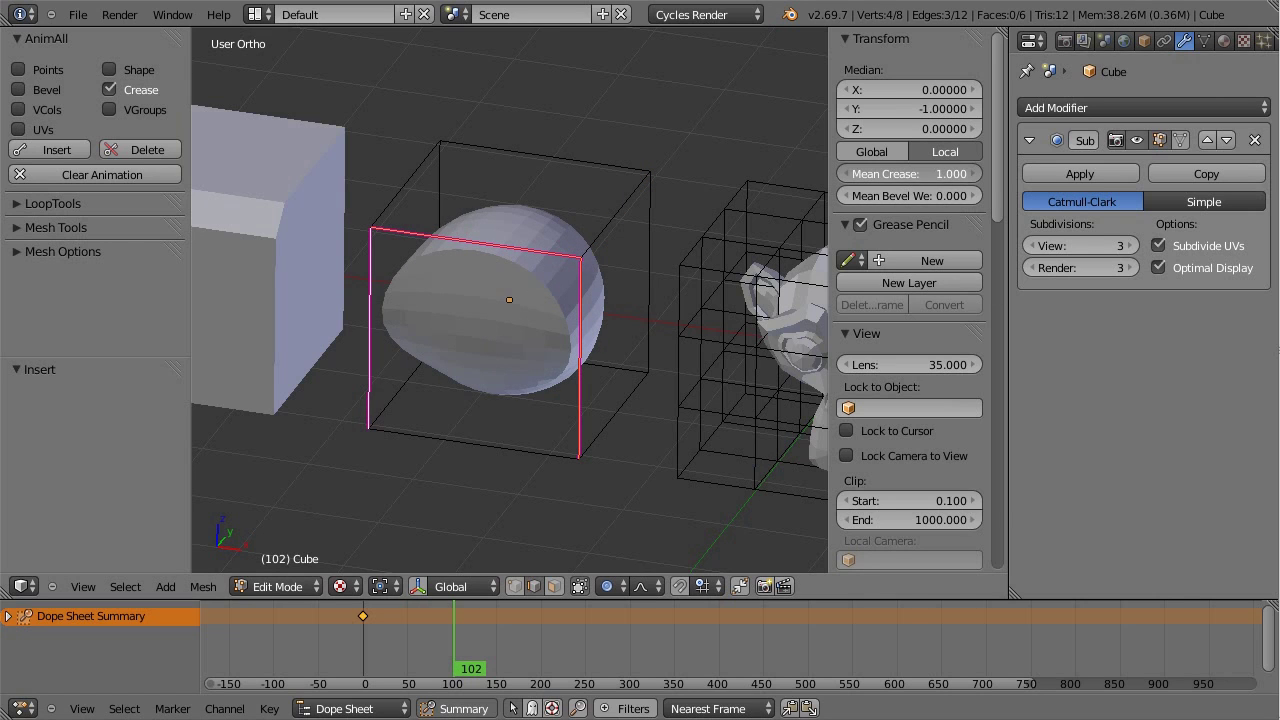
# Step: Set the crease of the bottom right and bottom left cage edges to 1
pyautogui.rightClick(485, 447)
pyautogui.rightClick(605, 418)
pyautogui.moveTo(905, 174); pyautogui.dragTo(960, 174)
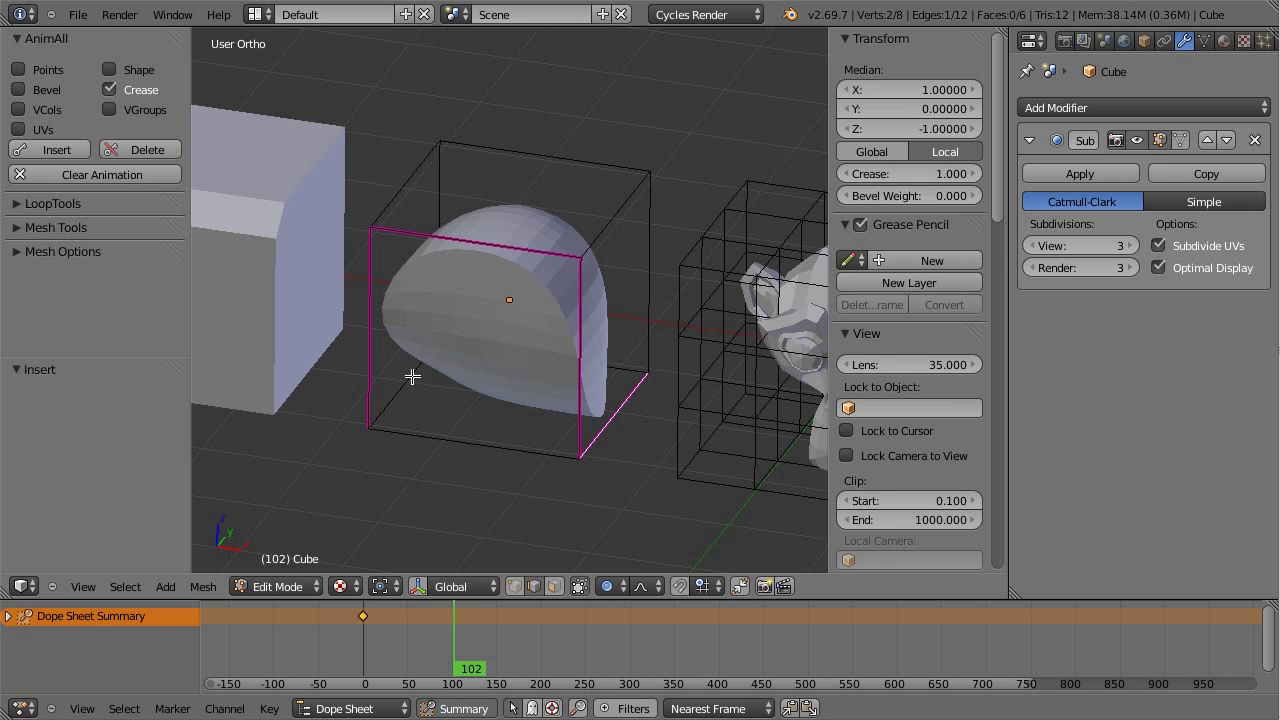
pyautogui.moveTo(412, 376); pyautogui.dragTo(500, 331, button='middle')
pyautogui.rightClick(437, 408)
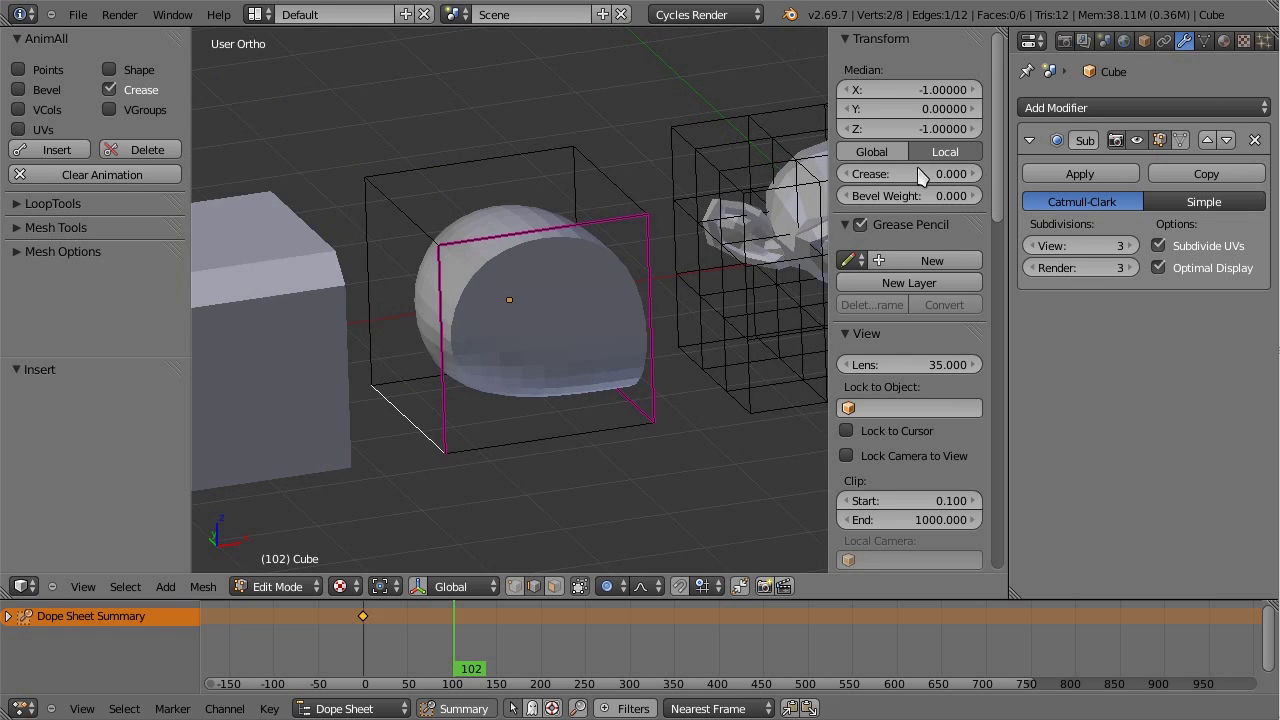
pyautogui.moveTo(920, 175); pyautogui.dragTo(975, 175)
# Step: Keyframe the creases at frame 102 and preview the dome morph in Object Mode
pyautogui.click(57, 149)
pyautogui.press('Tab')
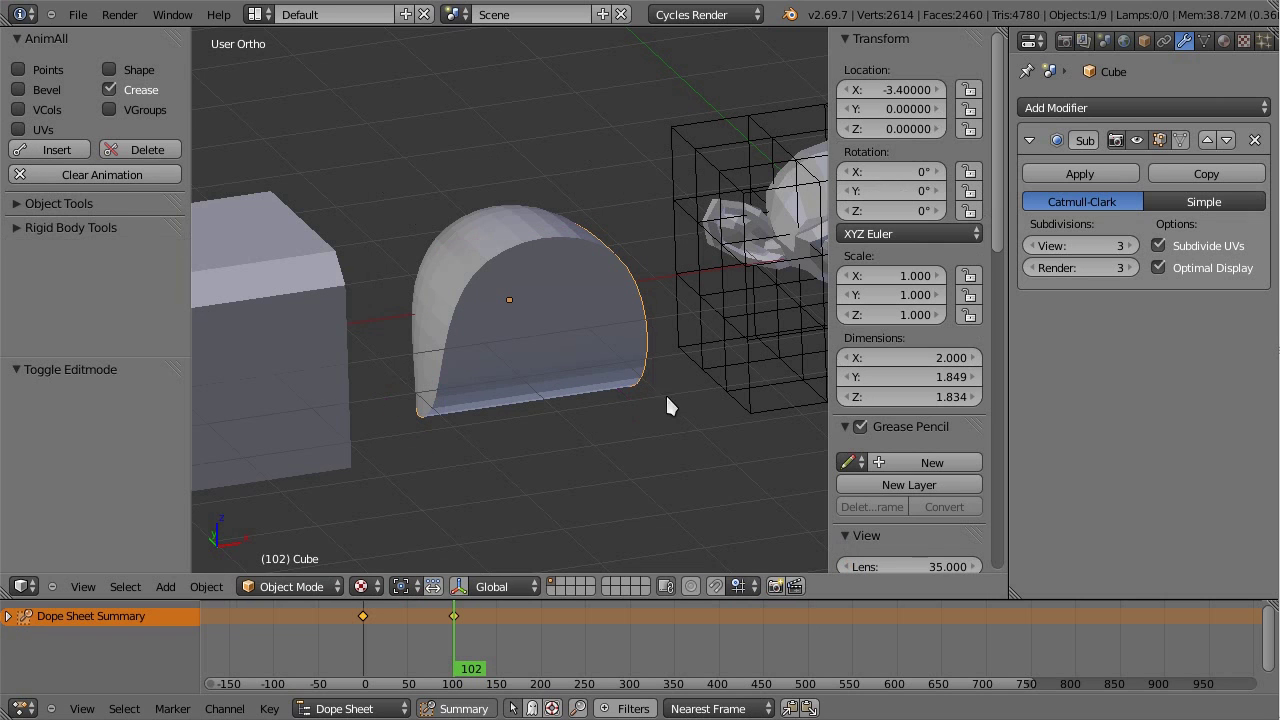
pyautogui.moveTo(549, 414); pyautogui.dragTo(480, 455, button='middle')
pyautogui.moveTo(436, 618); pyautogui.dragTo(452, 638)
# Step: Select the lattice around the monkey head and frame it in front view
pyautogui.scroll(-3, 442, 276)
pyautogui.rightClick(724, 440)
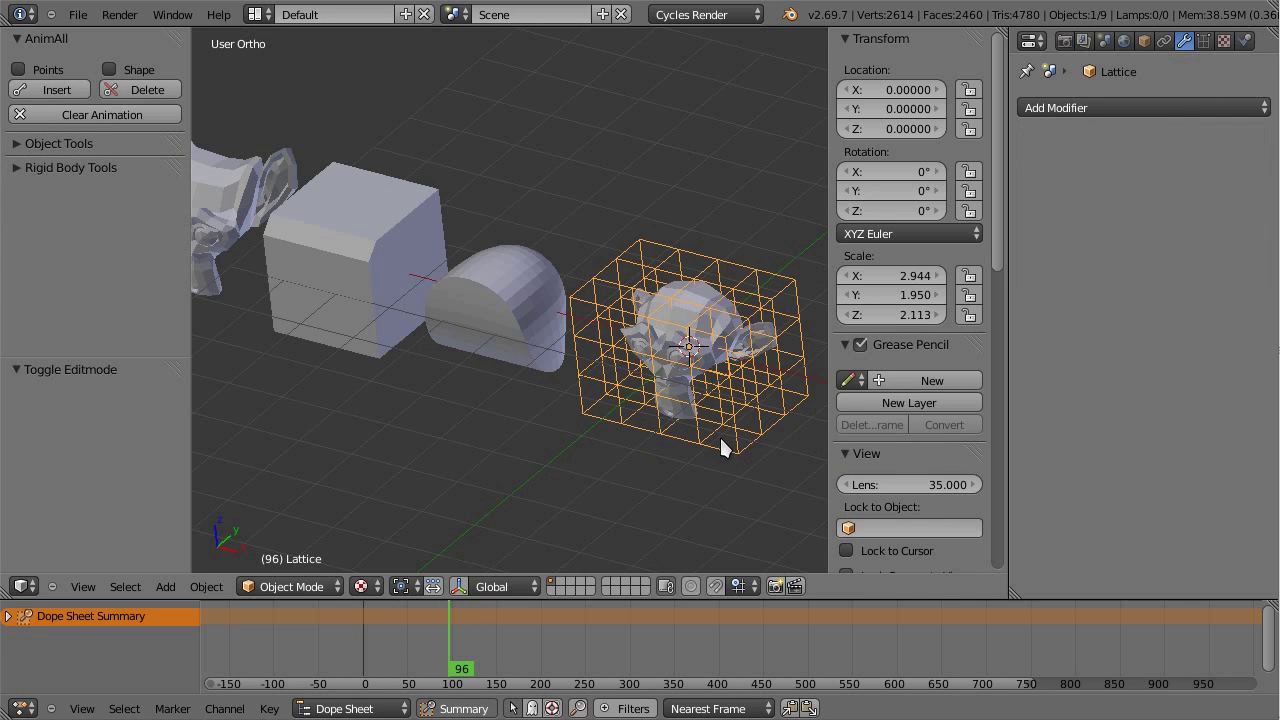
pyautogui.press('KP_1')
pyautogui.press('KP_Decimal')
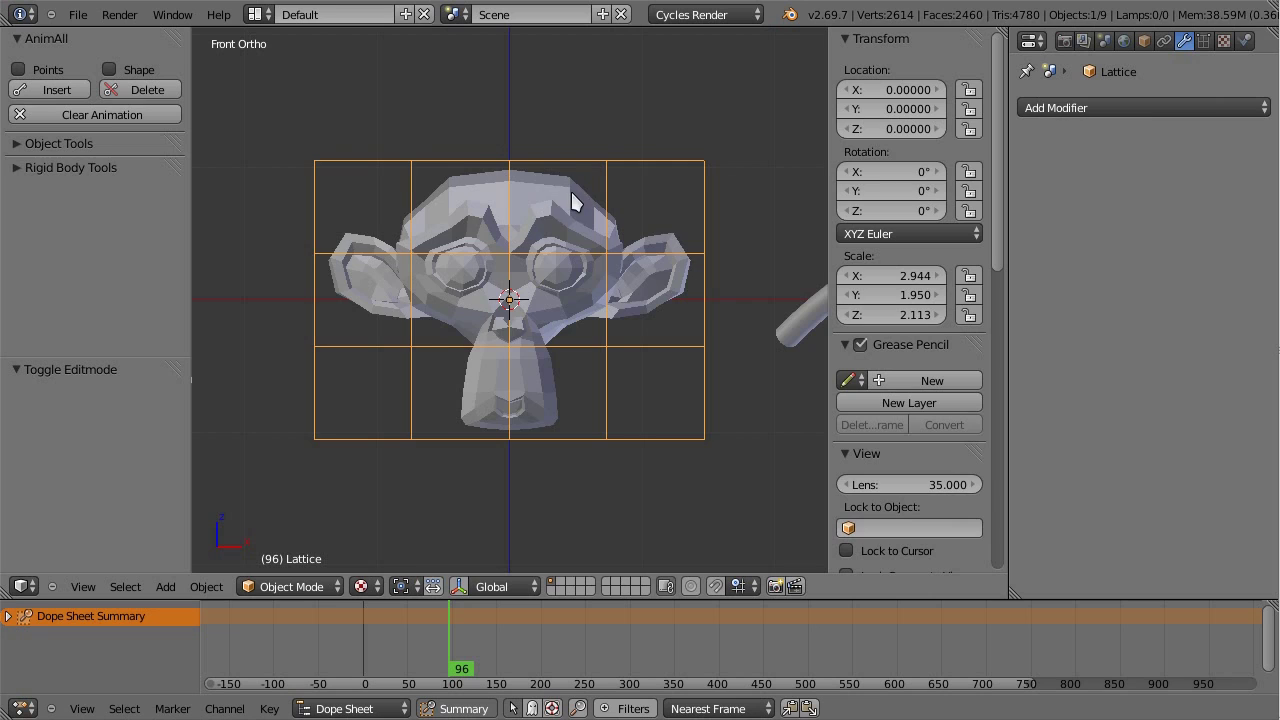
pyautogui.scroll(-2, 585, 230)
pyautogui.press('Tab')
pyautogui.press('Tab')
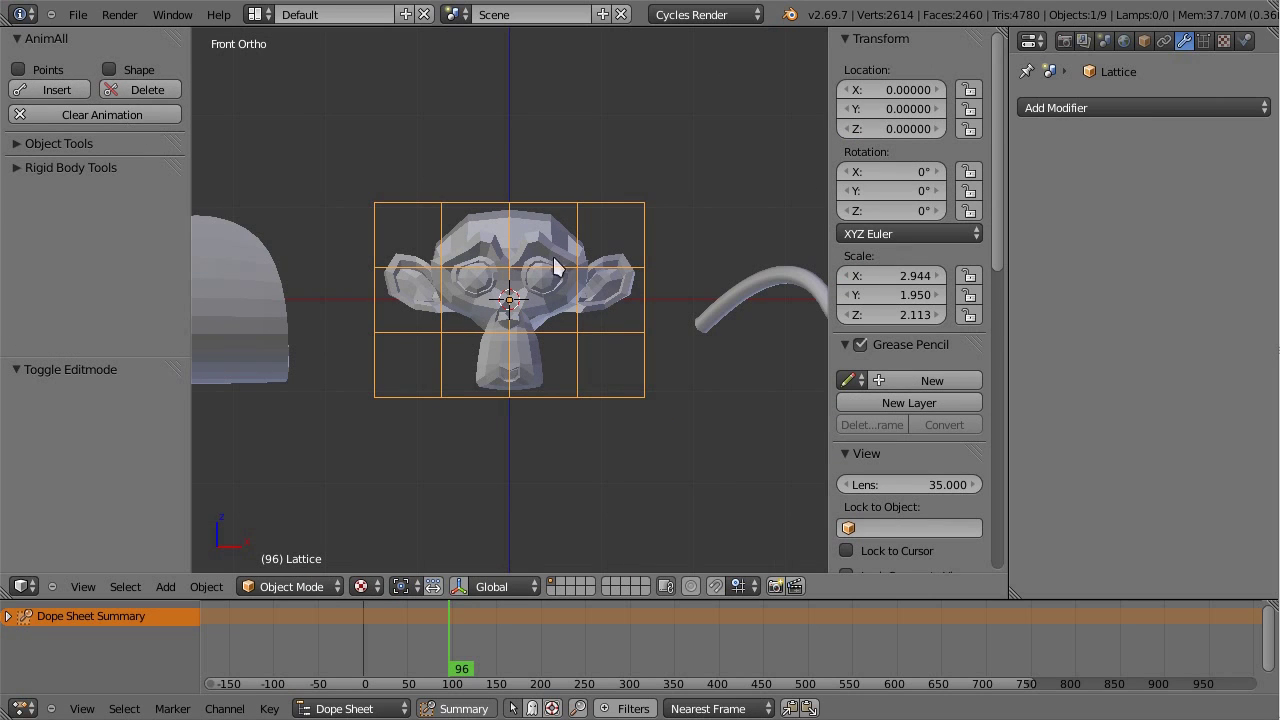
pyautogui.scroll(-3, 483, 383)
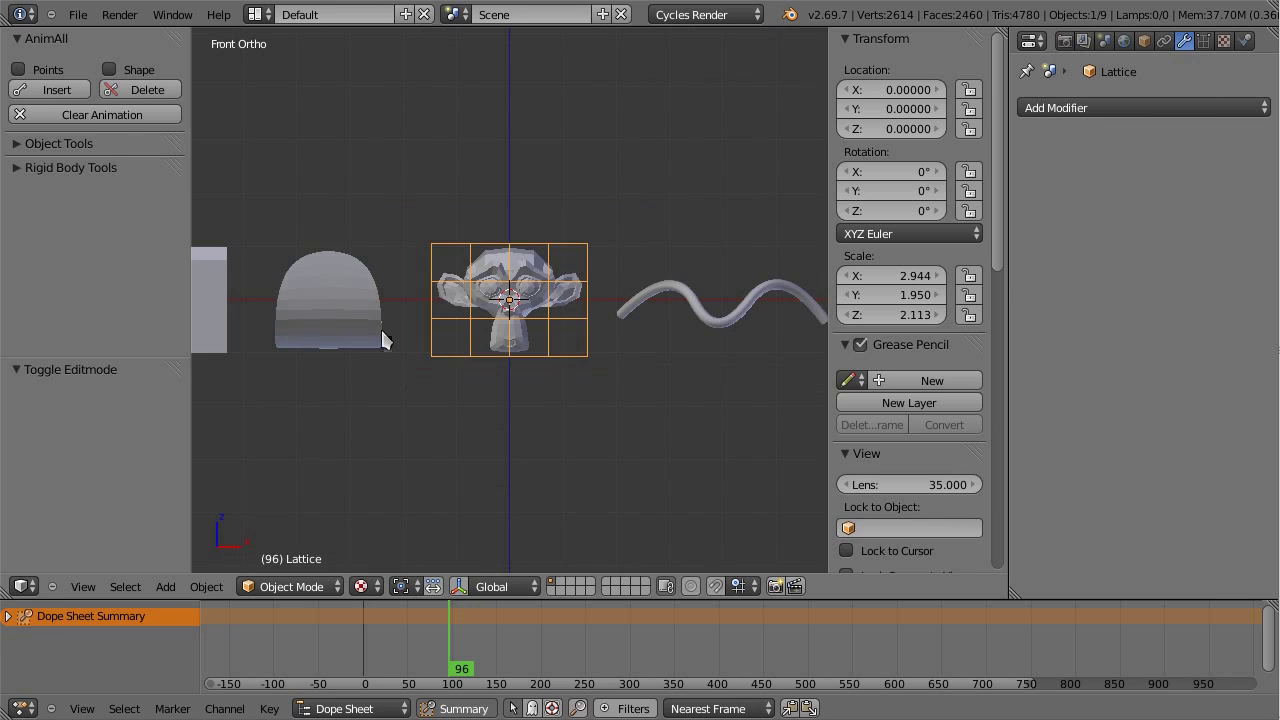
# Step: Reselect the lattice, orbit to a frontal angle, and enable AnimAll Points keying
pyautogui.rightClick(377, 317)
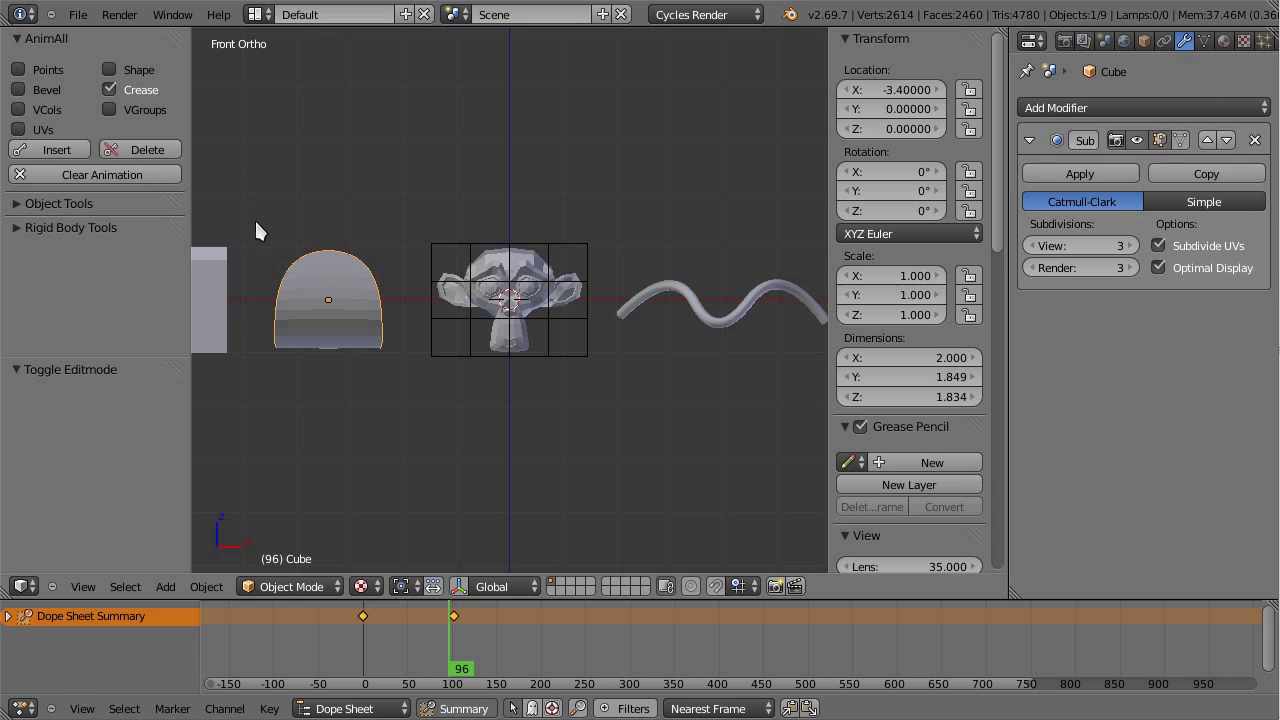
pyautogui.rightClick(518, 296)
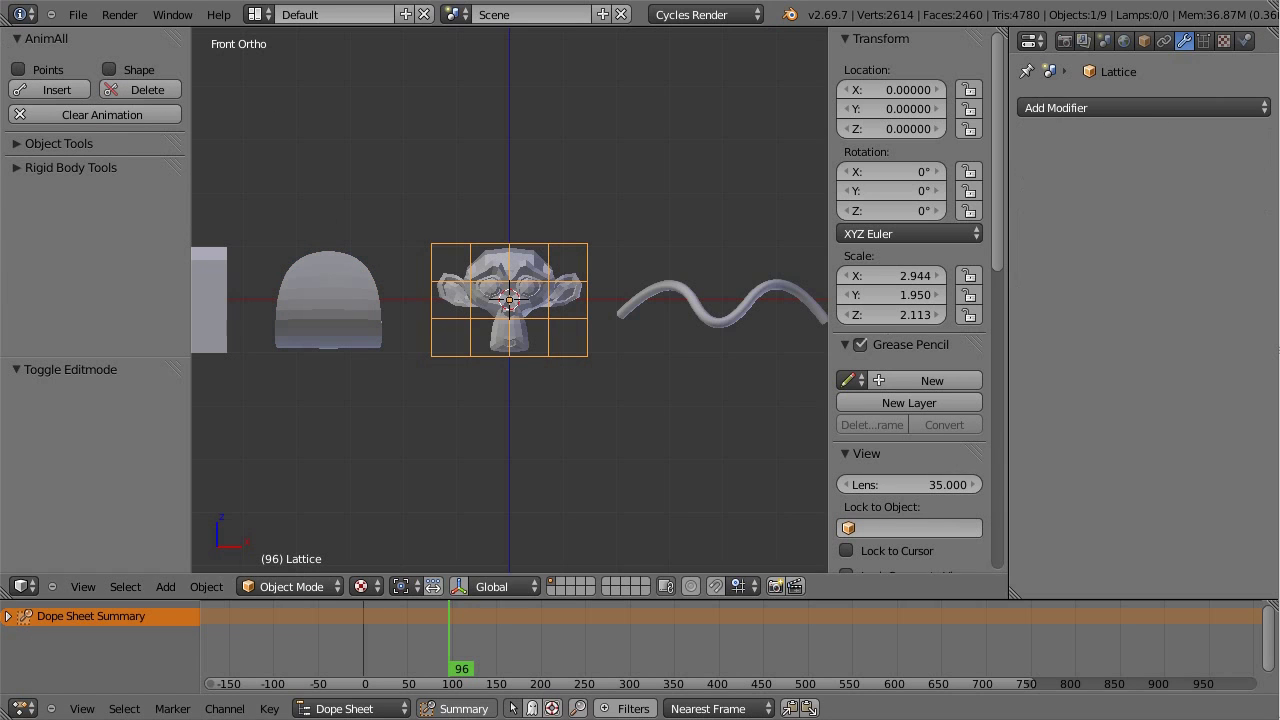
pyautogui.moveTo(503, 201); pyautogui.dragTo(678, 272, button='middle')
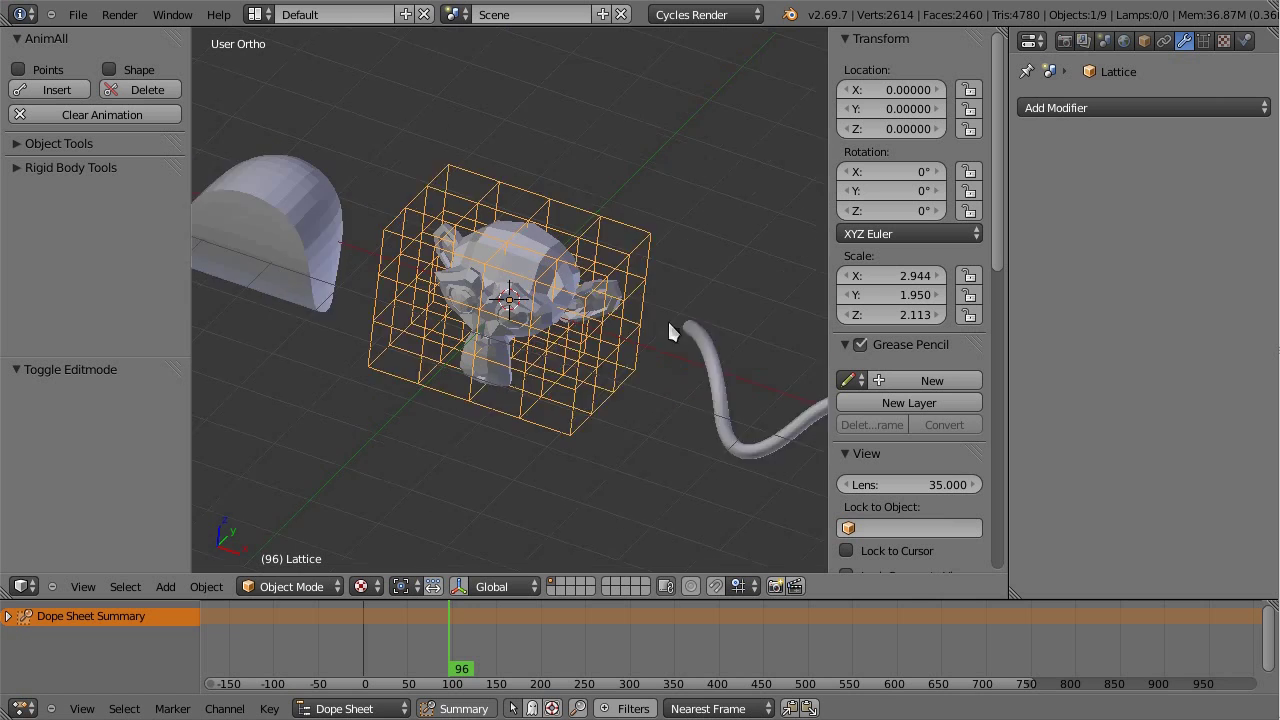
pyautogui.moveTo(710, 316); pyautogui.dragTo(654, 280, button='middle')
pyautogui.hotkey('ctrl', 'u')
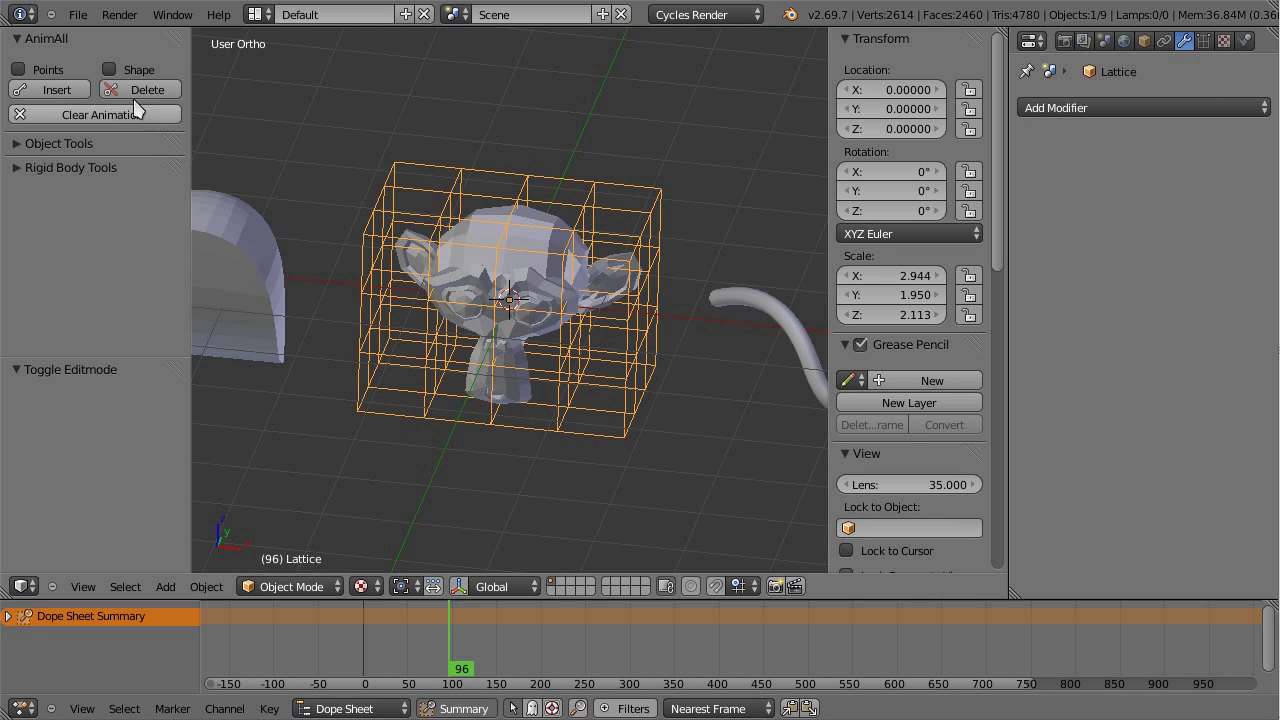
pyautogui.click(50, 69)
# Step: In front view at frame 3, try keying the lattice points, which raises a Python traceback
pyautogui.press('KP_1')
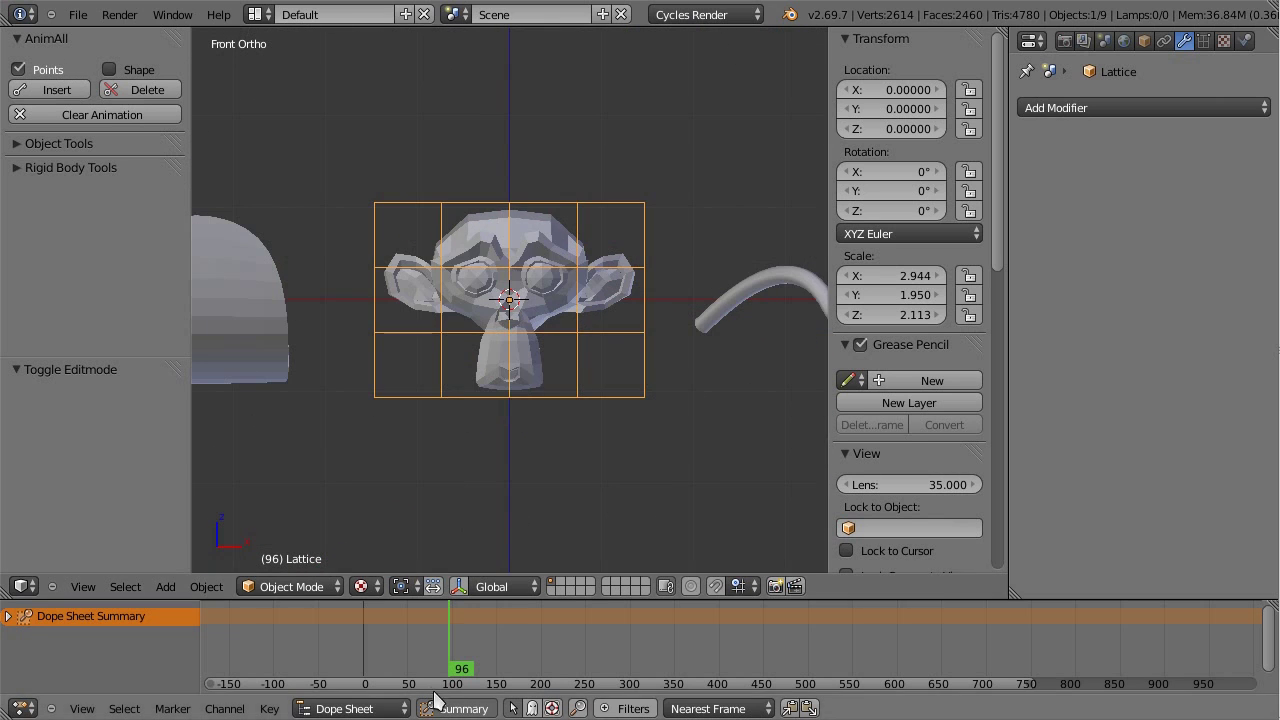
pyautogui.click(362, 650)
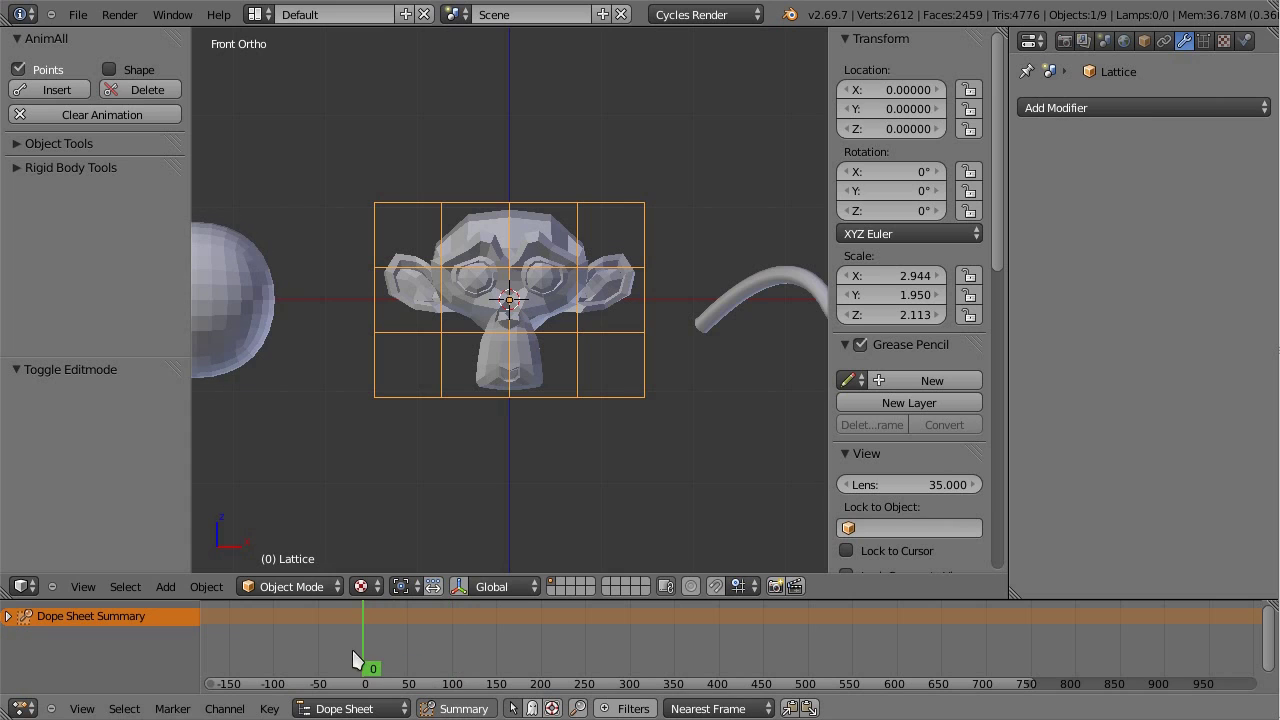
pyautogui.click(55, 89)
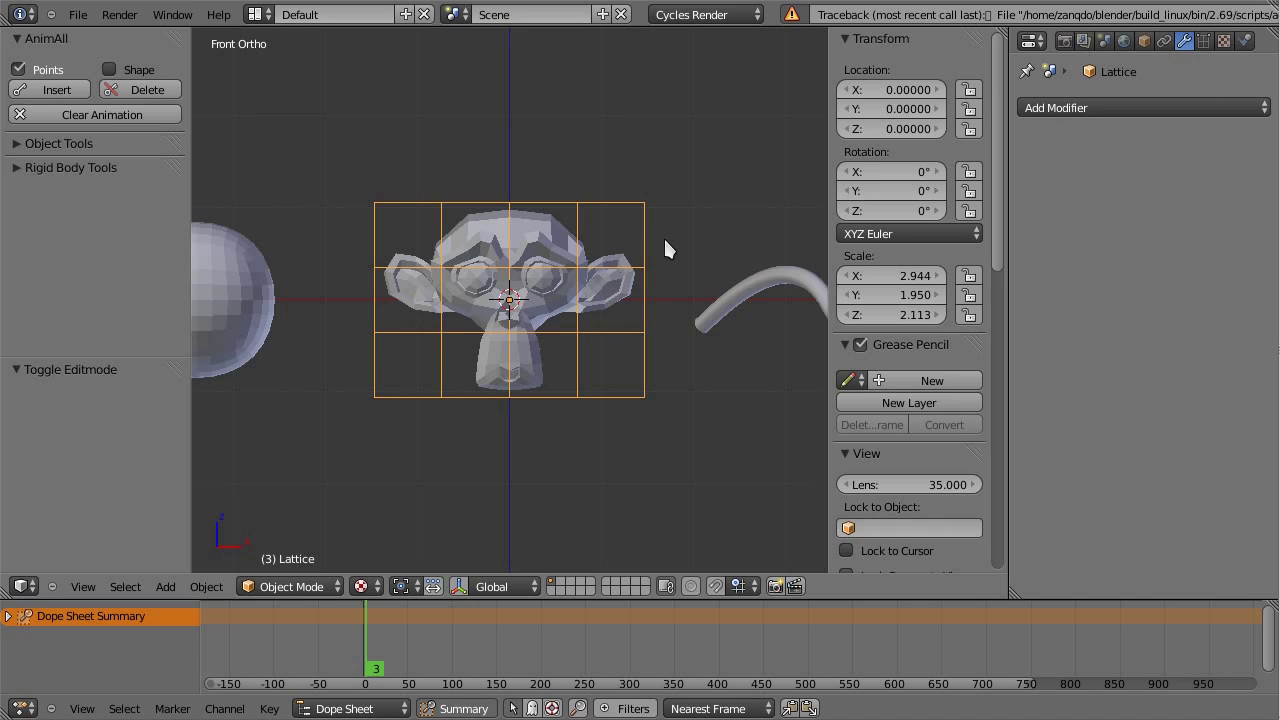
# Step: Switch AnimAll to shape keys, add Basis and Key 1 (value 1.000) to the lattice, and keyframe it
pyautogui.click(55, 73)
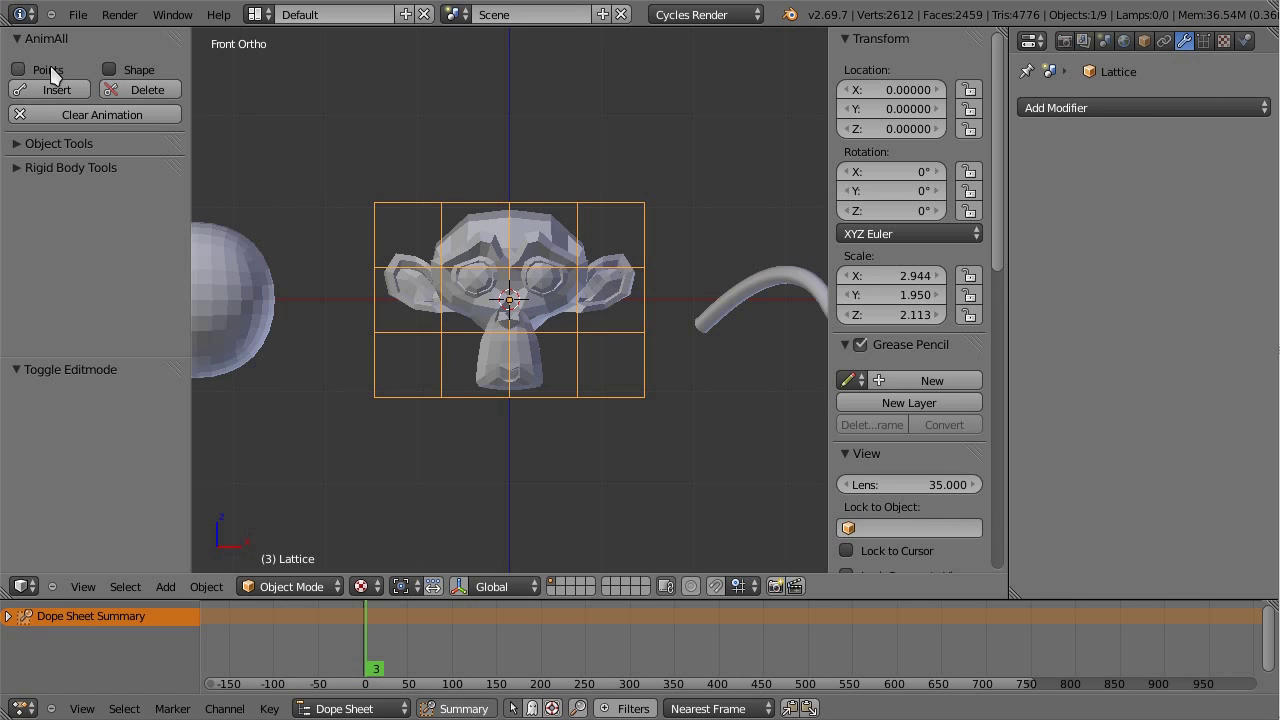
pyautogui.click(125, 72)
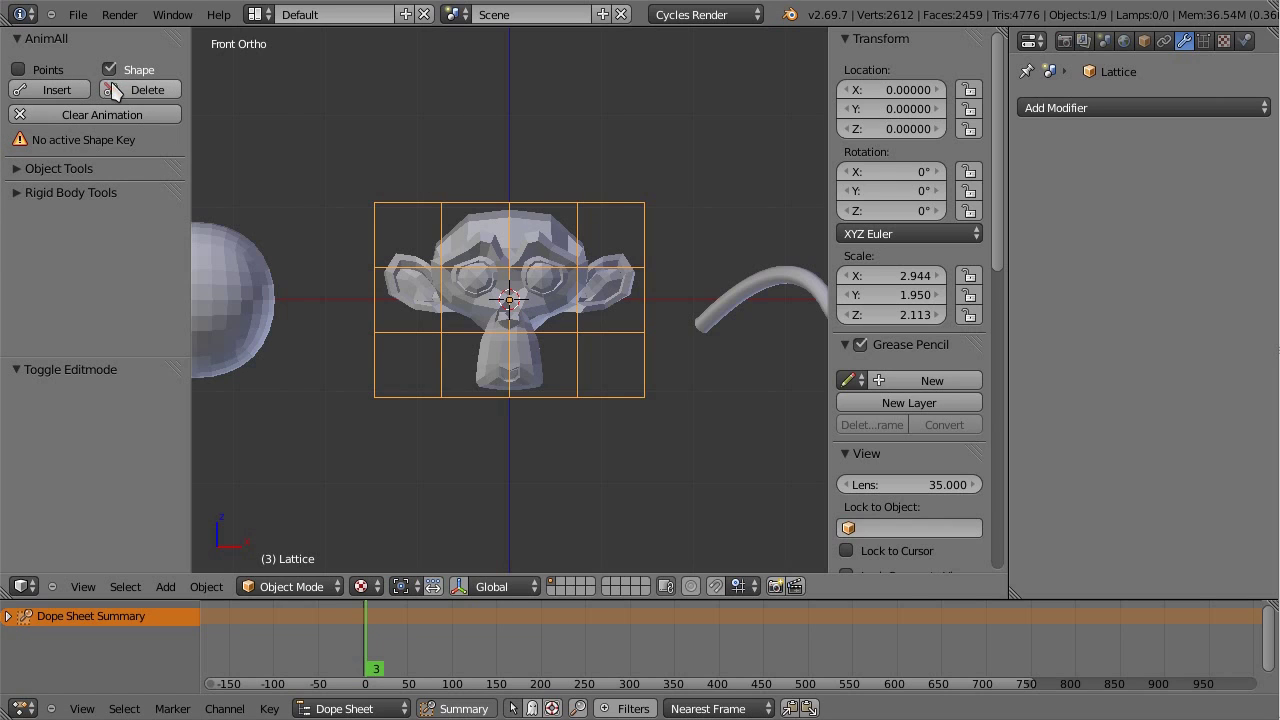
pyautogui.click(1205, 40)
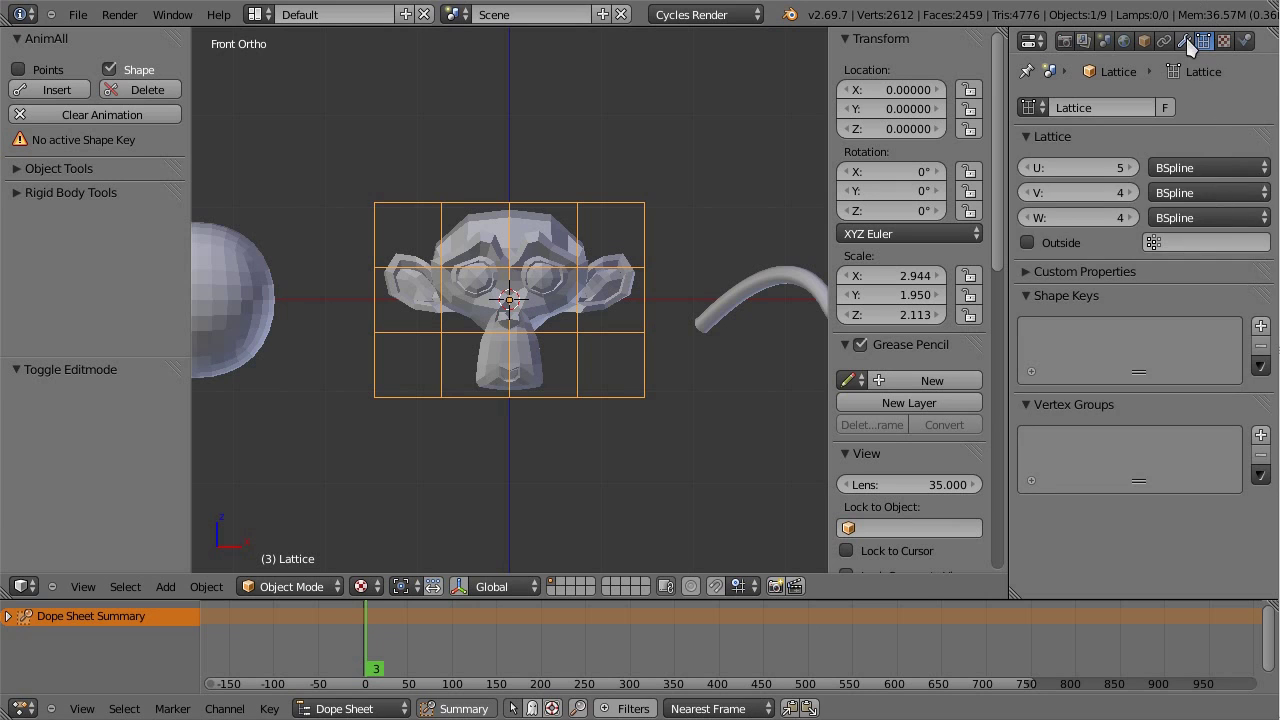
pyautogui.click(1184, 40)
pyautogui.click(1206, 40)
pyautogui.moveTo(1268, 296); pyautogui.dragTo(1264, 140)
pyautogui.click(1261, 166)
pyautogui.click(1261, 166)
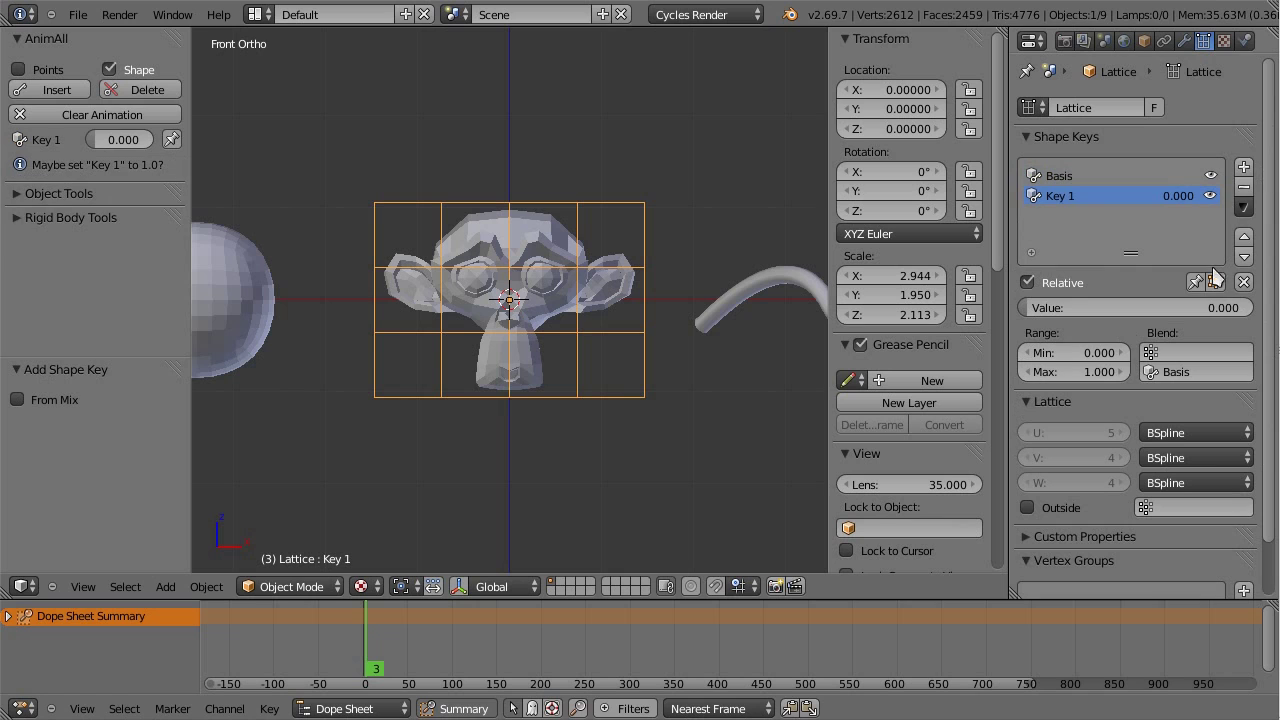
pyautogui.moveTo(1060, 308); pyautogui.dragTo(1250, 308)
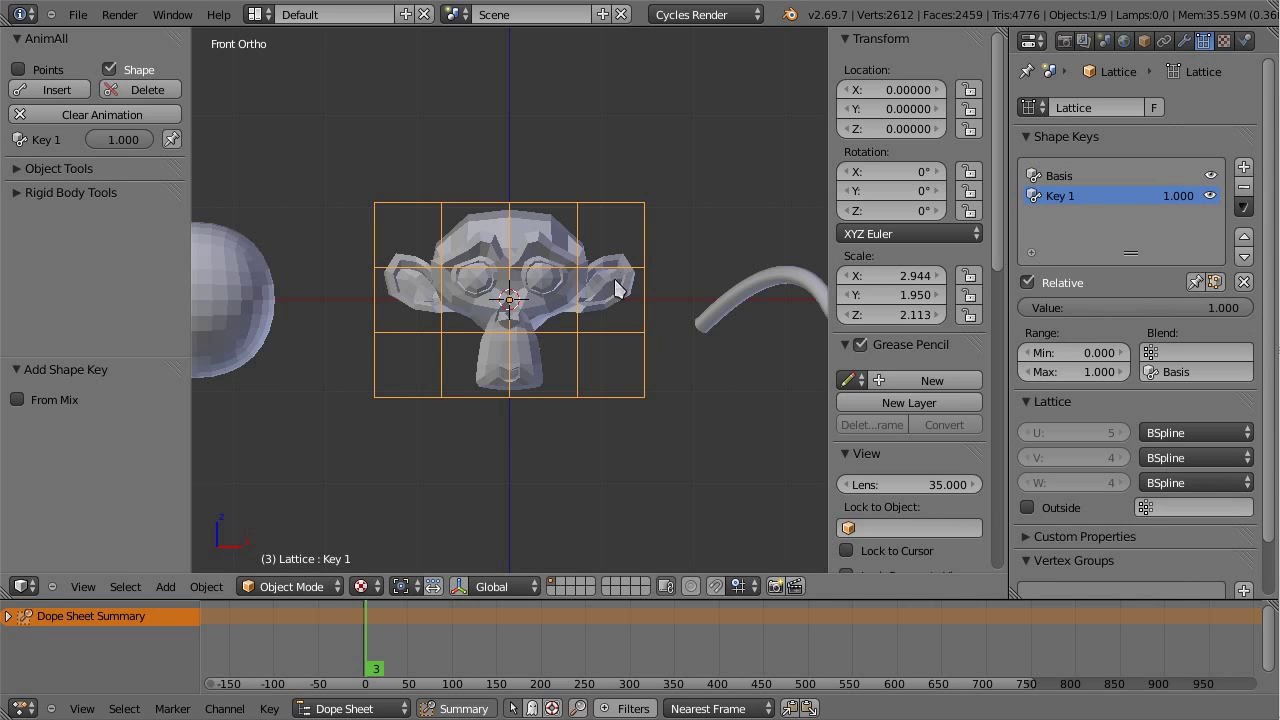
pyautogui.scroll(-2, 610, 287)
pyautogui.click(58, 89)
# Step: At frame 160, box-select the middle lattice points and scale them to taper the monkey
pyautogui.moveTo(396, 639); pyautogui.dragTo(499, 606)
pyautogui.press('Tab')
pyautogui.scroll(3, 538, 247)
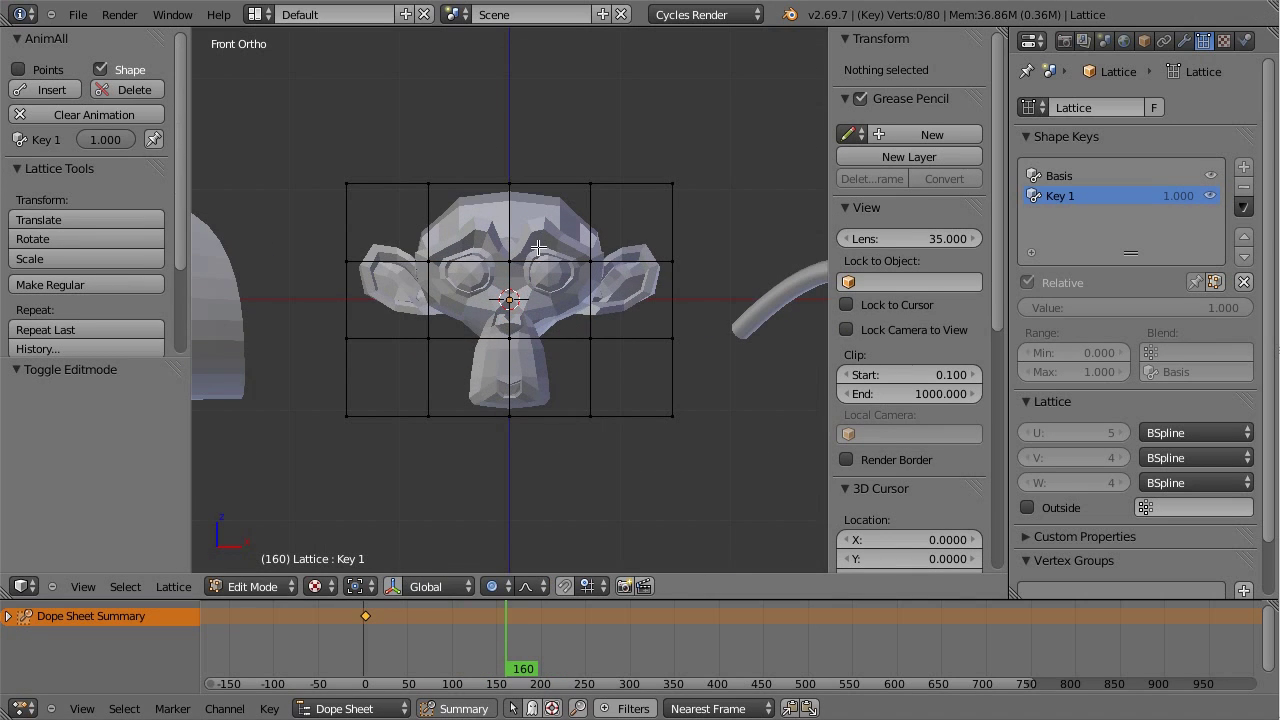
pyautogui.press('z')
pyautogui.press('a')
pyautogui.press('a')
pyautogui.press('b')
pyautogui.moveTo(314, 224)
pyautogui.mouseDown()
pyautogui.moveTo(740, 383)
pyautogui.moveTo(720, 374)
pyautogui.mouseUp()
pyautogui.press('z')
pyautogui.press('s')
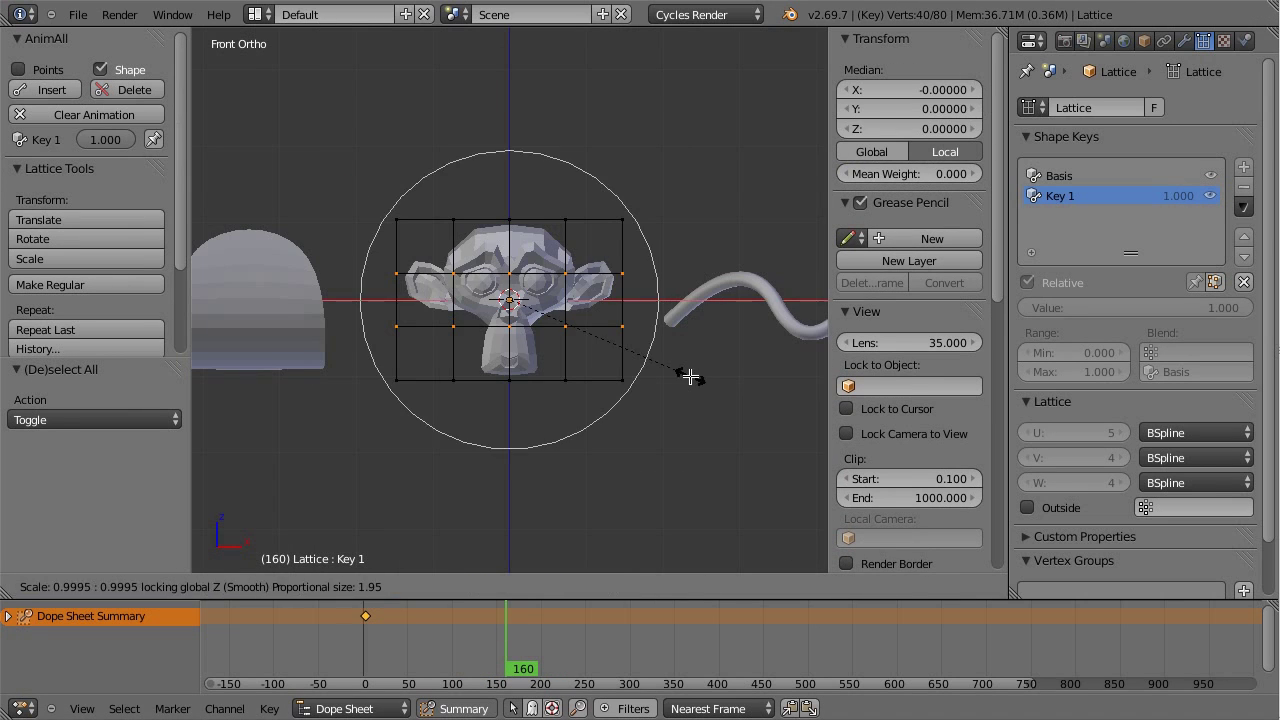
pyautogui.scroll(3, 817, 444)
pyautogui.scroll(15, 805, 444)
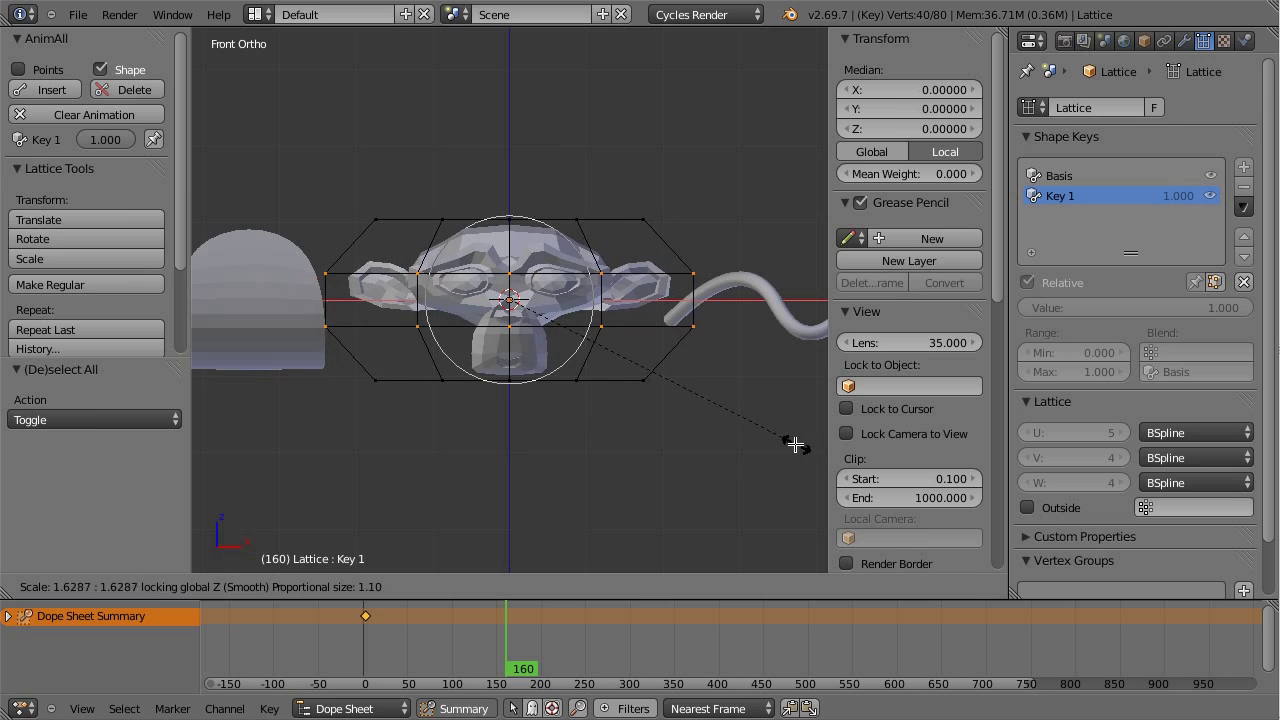
pyautogui.click(240, 449)
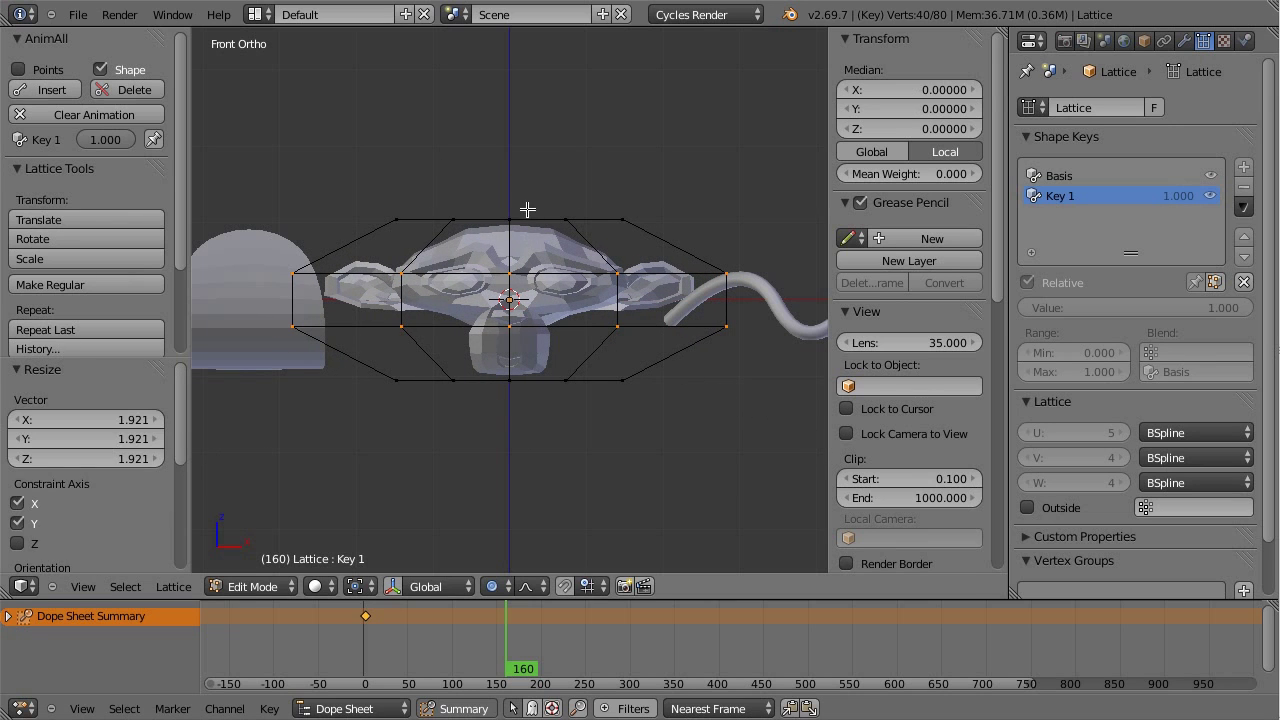
# Step: Raise the top row of lattice points vertically and keyframe the deformed lattice shape
pyautogui.press('a')
pyautogui.press('b')
pyautogui.moveTo(428, 191); pyautogui.dragTo(570, 246)
pyautogui.press('g')
pyautogui.press('z')
pyautogui.click(589, 131)
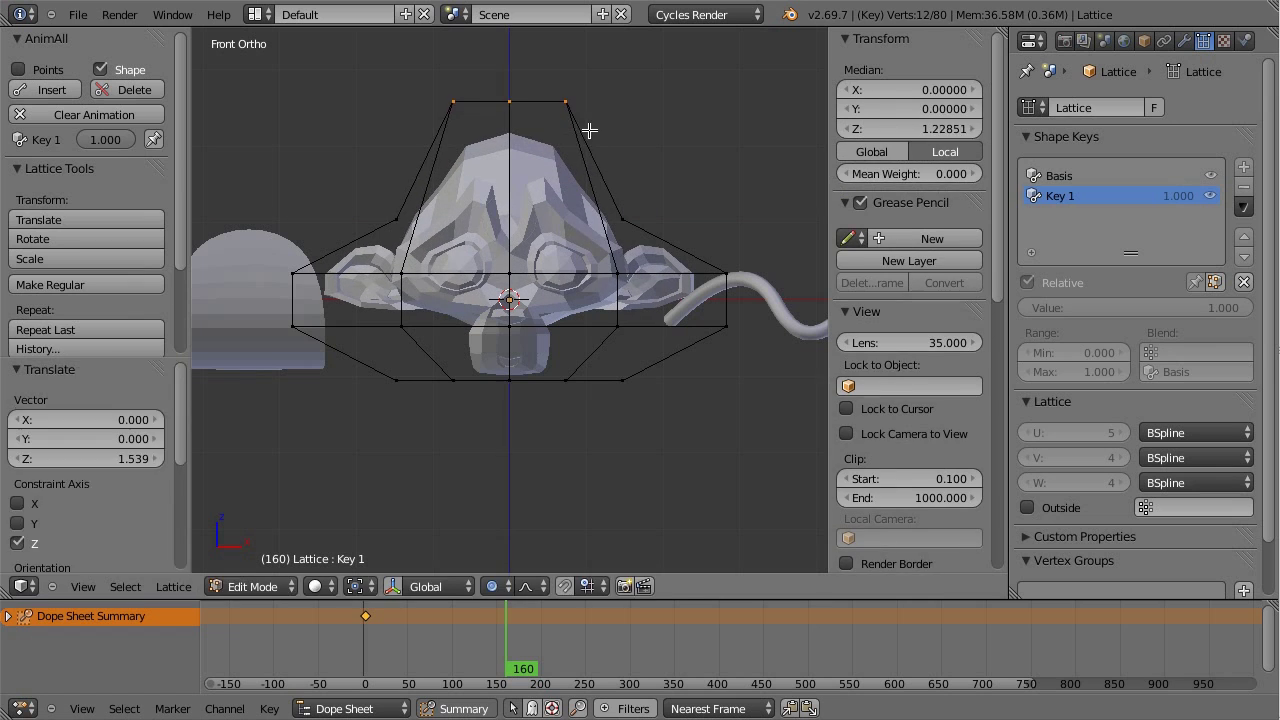
pyautogui.press('Tab')
pyautogui.click(55, 89)
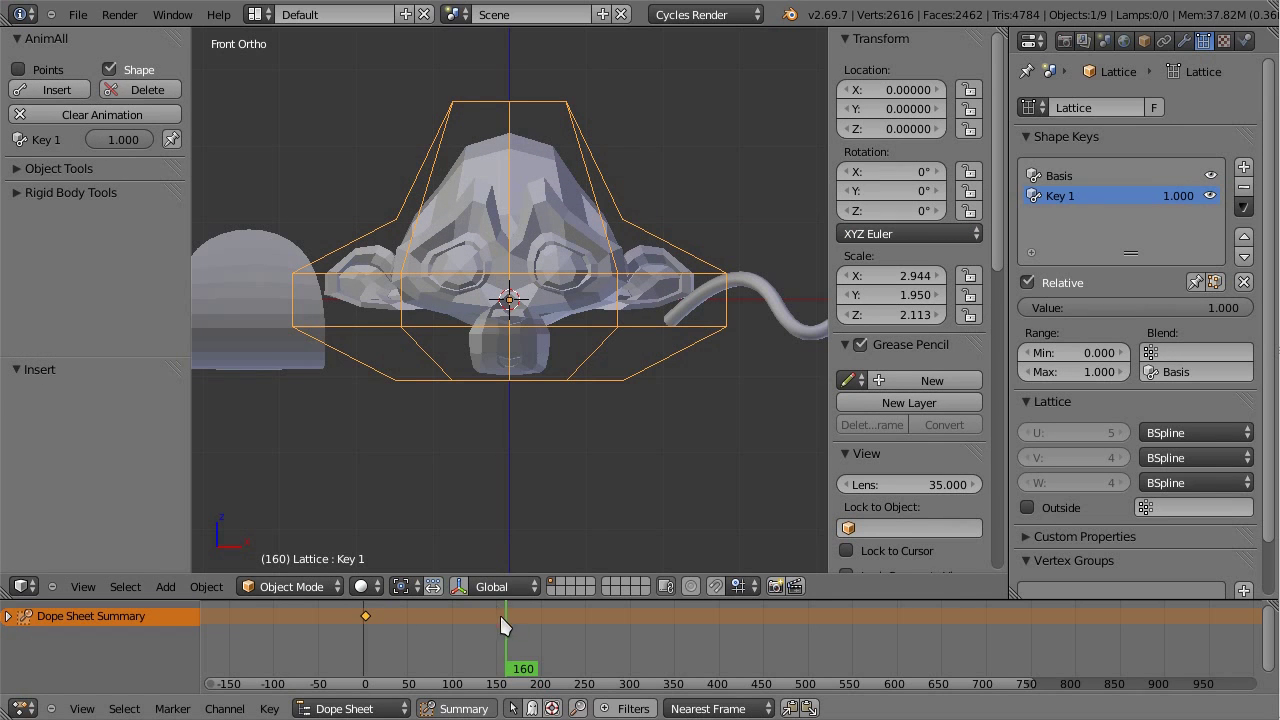
# Step: Retime the deformation: move the frame-160 key to about 70 and copy the frame-0 key to about 137
pyautogui.moveTo(503, 625); pyautogui.dragTo(490, 668)
pyautogui.moveTo(506, 618); pyautogui.dragTo(416, 618, button='right')
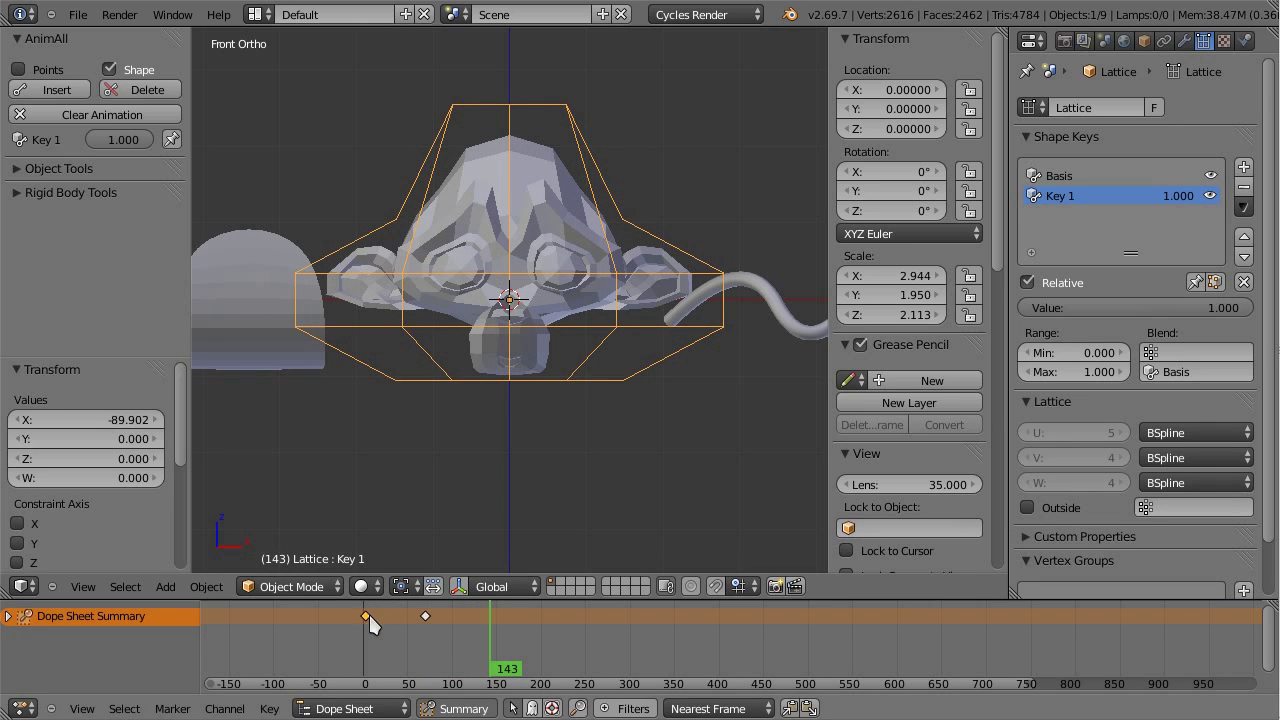
pyautogui.hotkey('shift', 'd')
pyautogui.click(483, 622)
pyautogui.moveTo(479, 627); pyautogui.dragTo(541, 652)
# Step: Select and frame the NurbsPath curve, then save the blend file, overwriting it
pyautogui.scroll(-3, 640, 296)
pyautogui.rightClick(664, 289)
pyautogui.press('KP_Decimal')
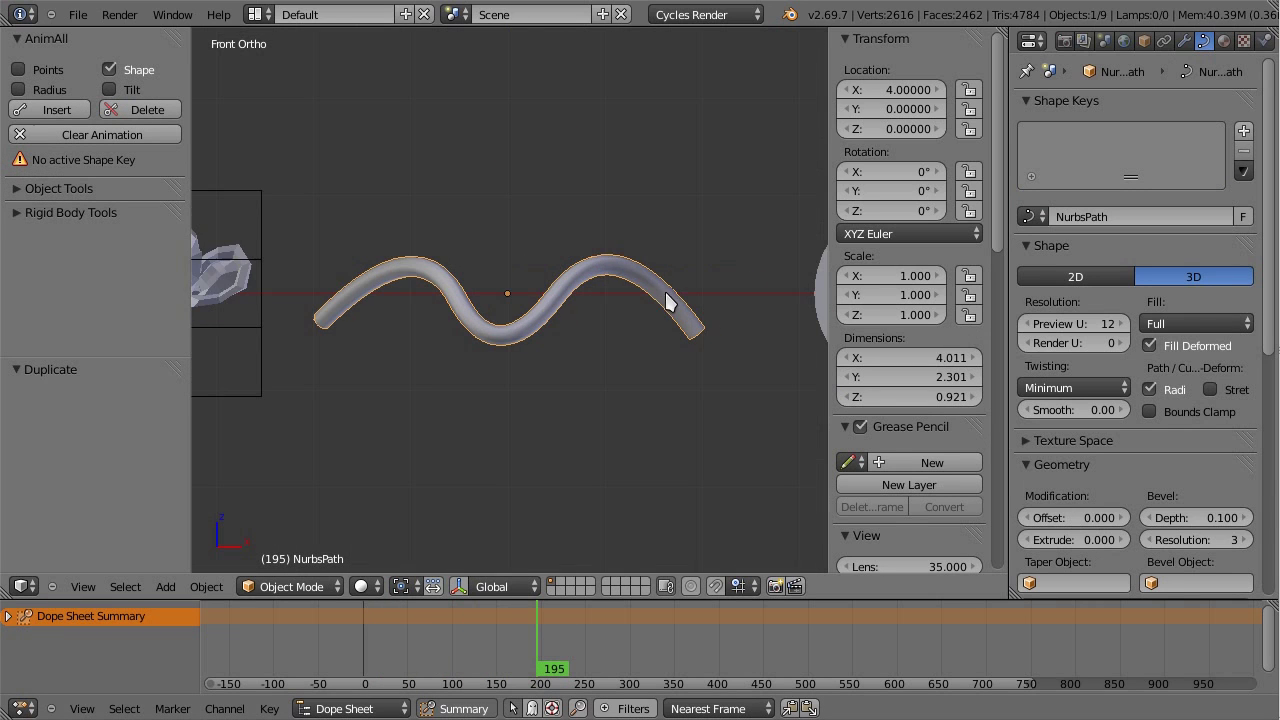
pyautogui.scroll(2, 566, 298)
pyautogui.hotkey('ctrl', 's')
pyautogui.click(560, 298)
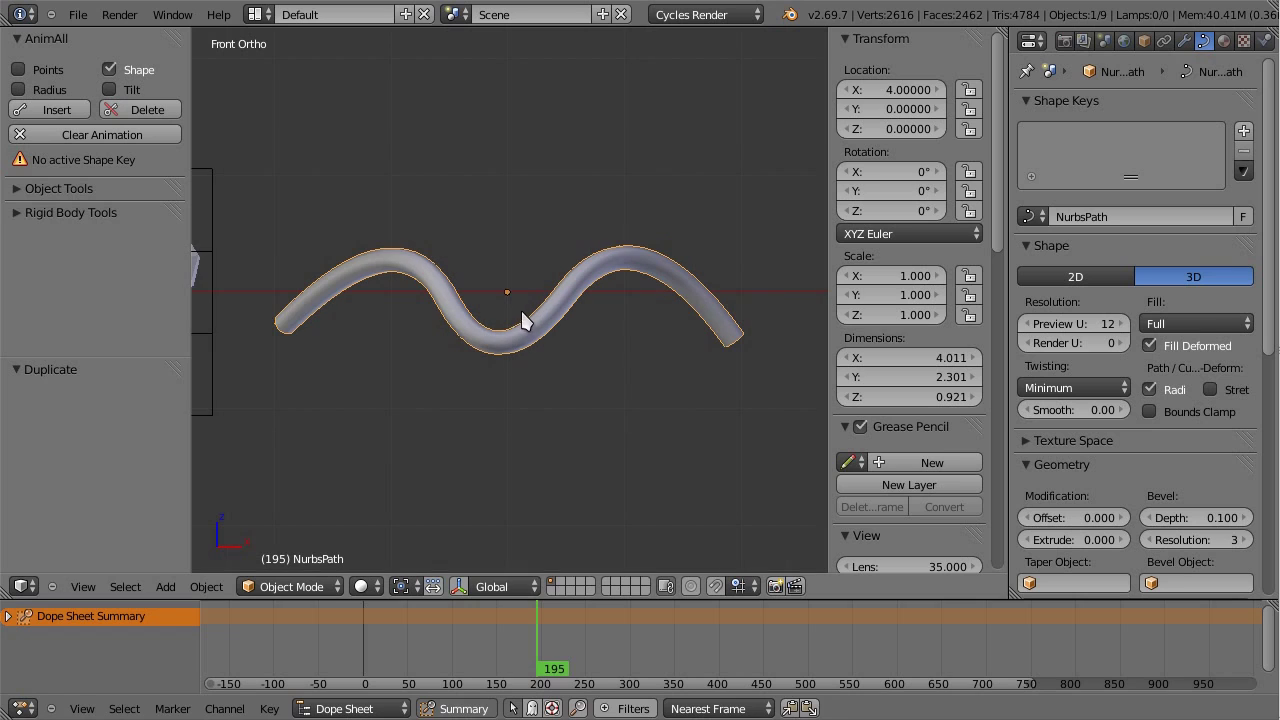
# Step: At frame 0, set AnimAll to key Points, Radius and Tilt instead of Shape
pyautogui.moveTo(529, 634); pyautogui.dragTo(335, 620)
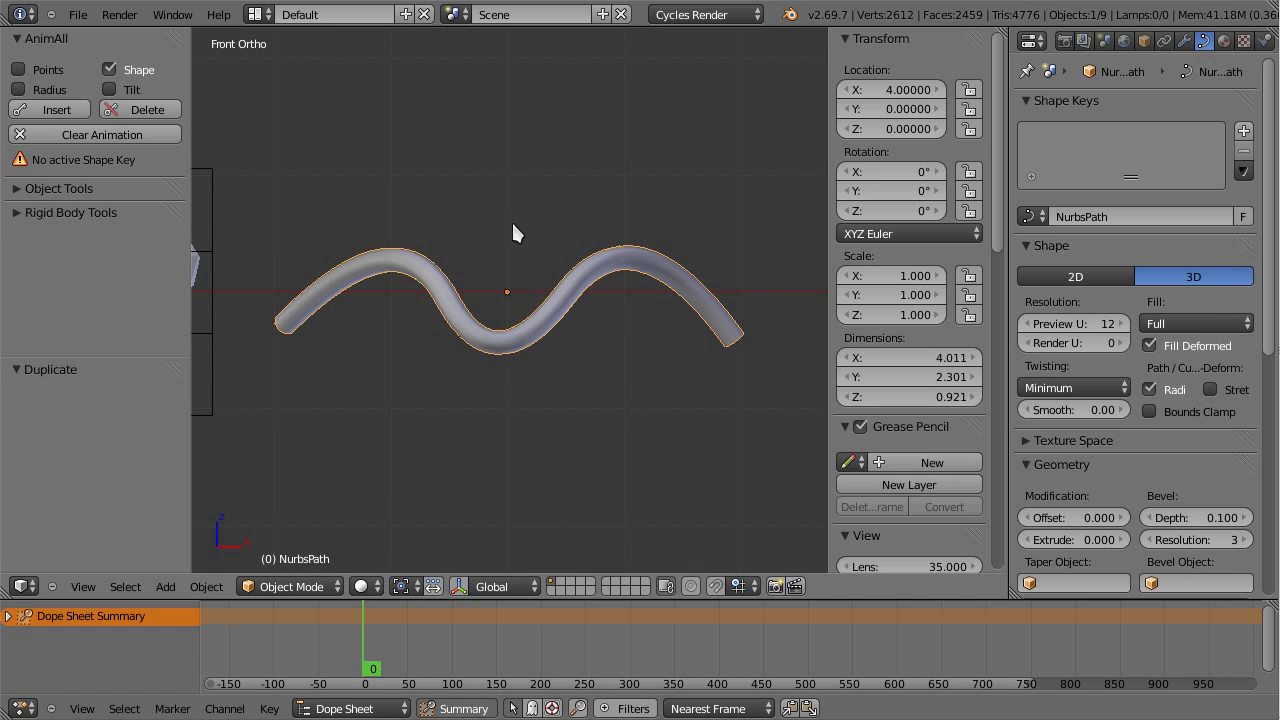
pyautogui.click(131, 72)
pyautogui.click(57, 72)
pyautogui.click(45, 90)
pyautogui.click(112, 90)
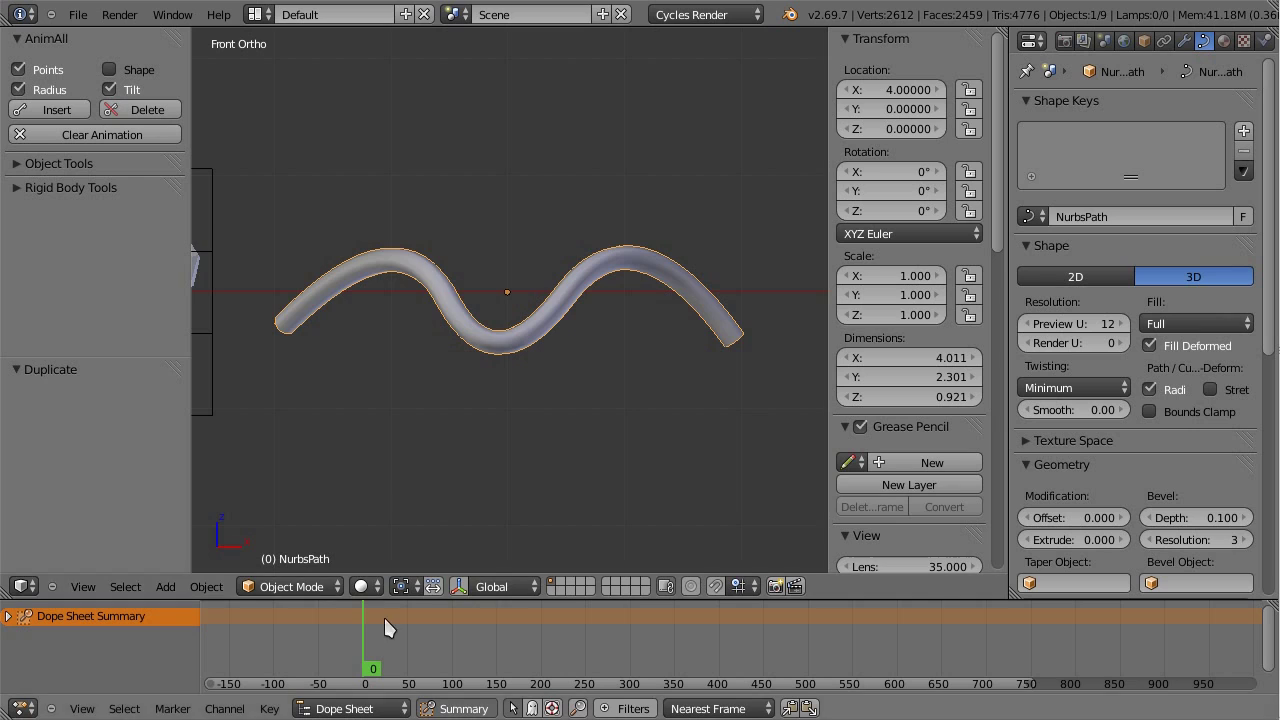
# Step: In curve edit mode, keyframe the wave at frame 0 and advance to frame 160
pyautogui.scroll(-2, 405, 270)
pyautogui.press('Tab')
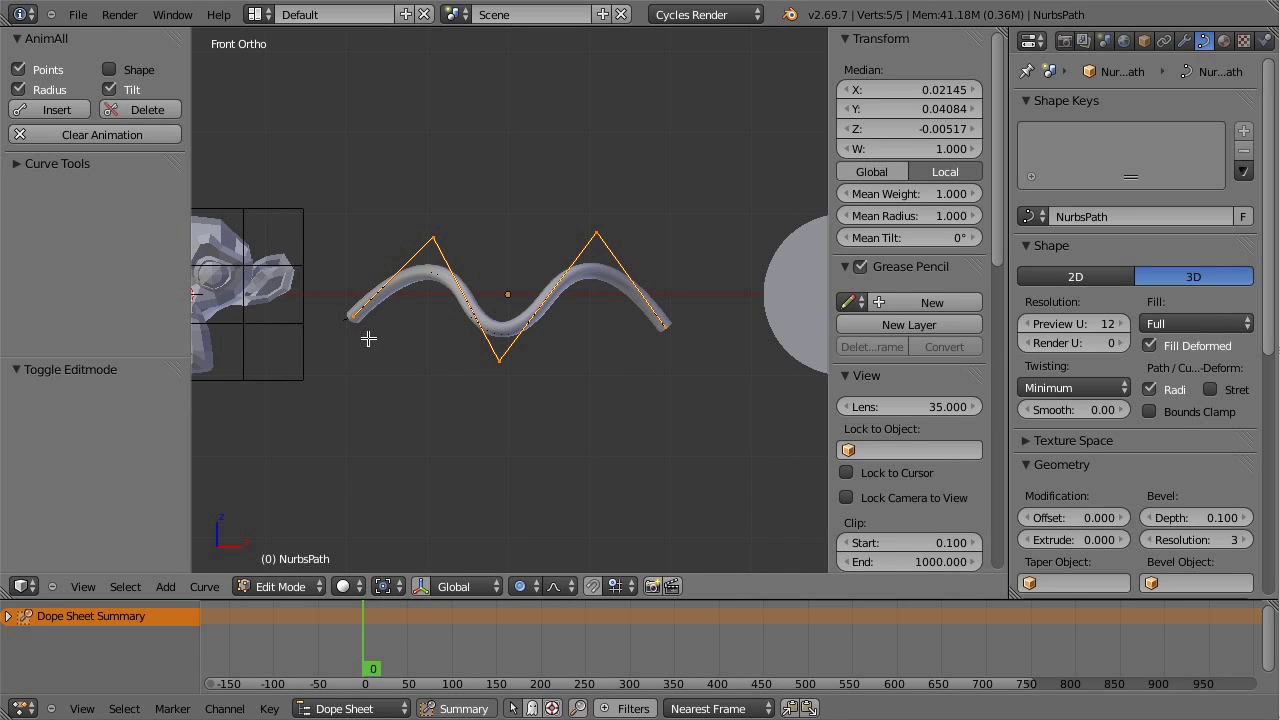
pyautogui.click(57, 109)
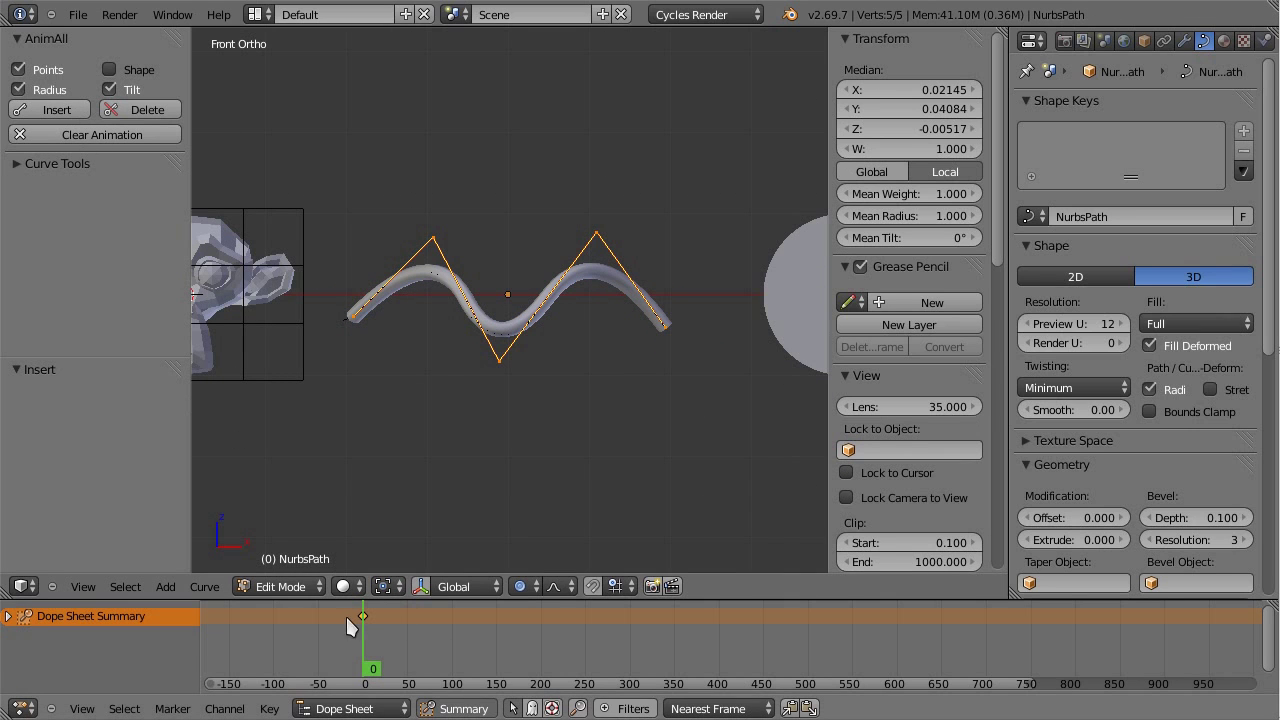
pyautogui.moveTo(370, 638); pyautogui.dragTo(520, 655)
# Step: Move the first three curve control points, using proportional falloff, to start reshaping the wave
pyautogui.rightClick(348, 316)
pyautogui.press('g')
pyautogui.click(360, 62)
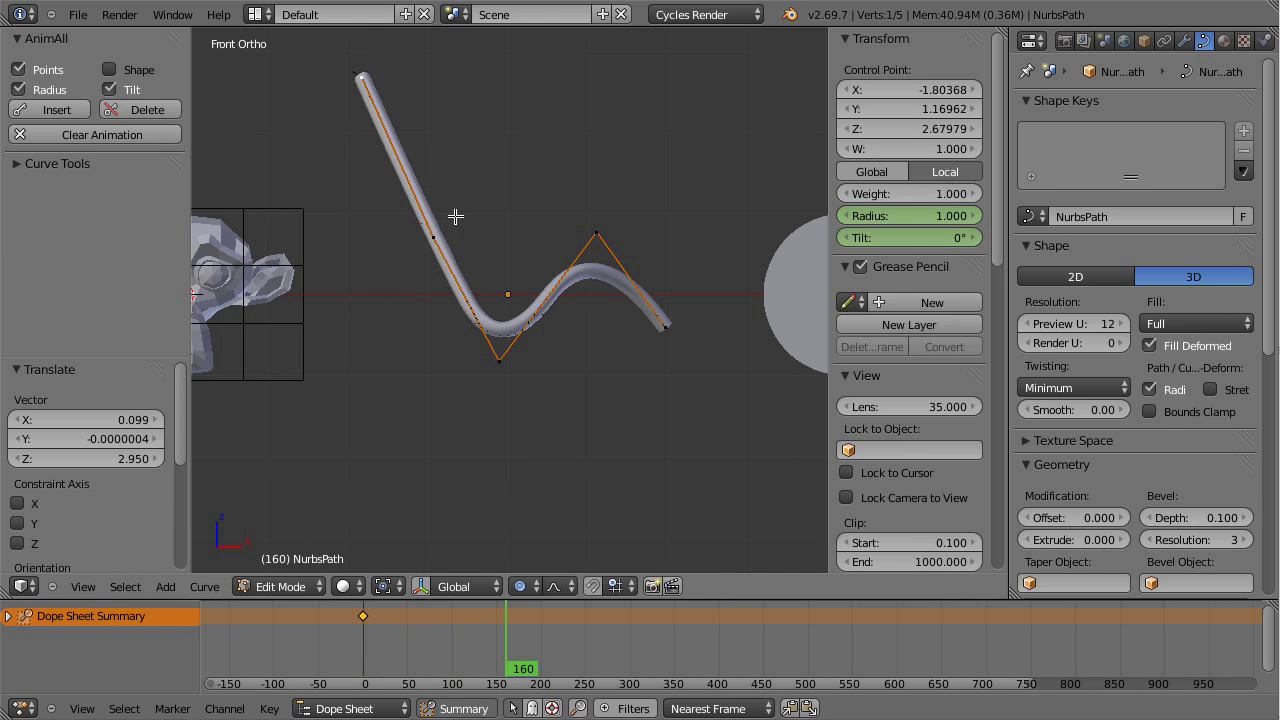
pyautogui.rightClick(455, 236)
pyautogui.press('g')
pyautogui.click(392, 266)
pyautogui.rightClick(503, 362)
pyautogui.press('g')
pyautogui.click(472, 392)
# Step: Drop the peak point, raise the right end and middle point, and shift the bottom point up-left
pyautogui.rightClick(596, 234)
pyautogui.press('g')
pyautogui.click(589, 494)
pyautogui.rightClick(665, 335)
pyautogui.press('g')
pyautogui.click(640, 160)
pyautogui.rightClick(475, 399)
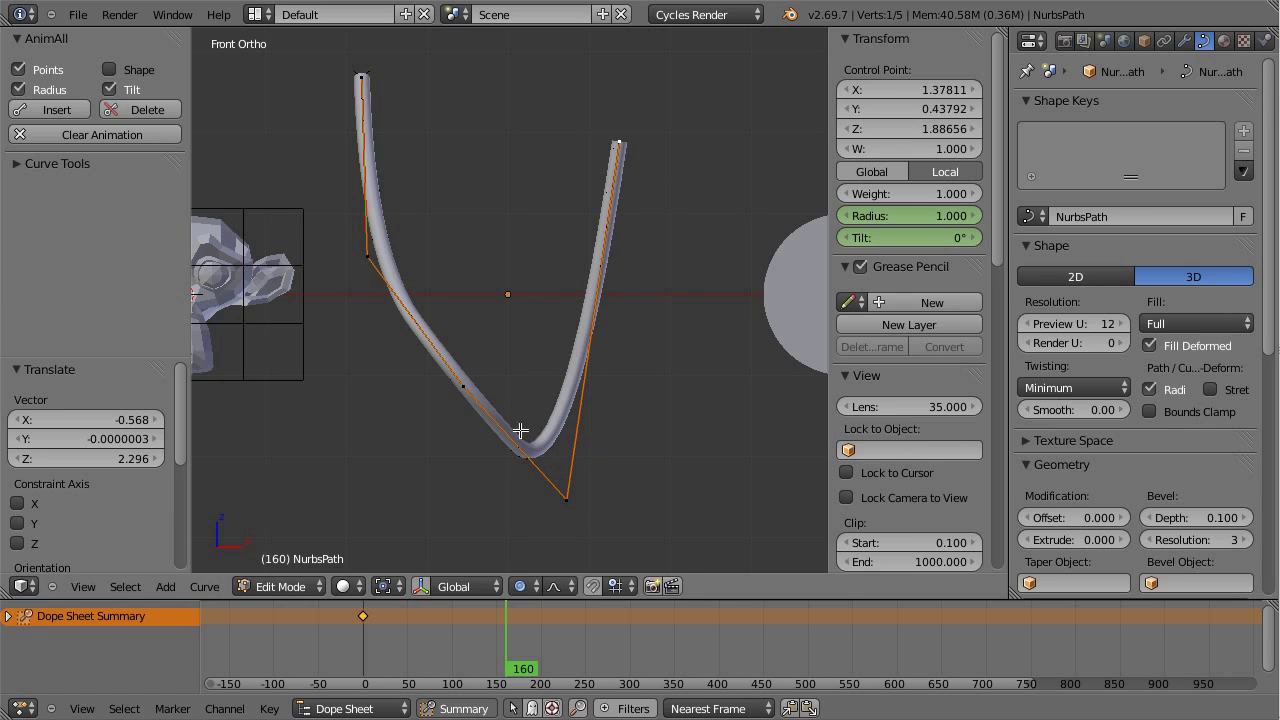
pyautogui.press('g')
pyautogui.click(557, 314)
pyautogui.rightClick(567, 508)
pyautogui.press('g')
pyautogui.click(509, 434)
# Step: Move the right end control point down and to the right
pyautogui.rightClick(655, 176)
pyautogui.press('g')
pyautogui.click(741, 407)
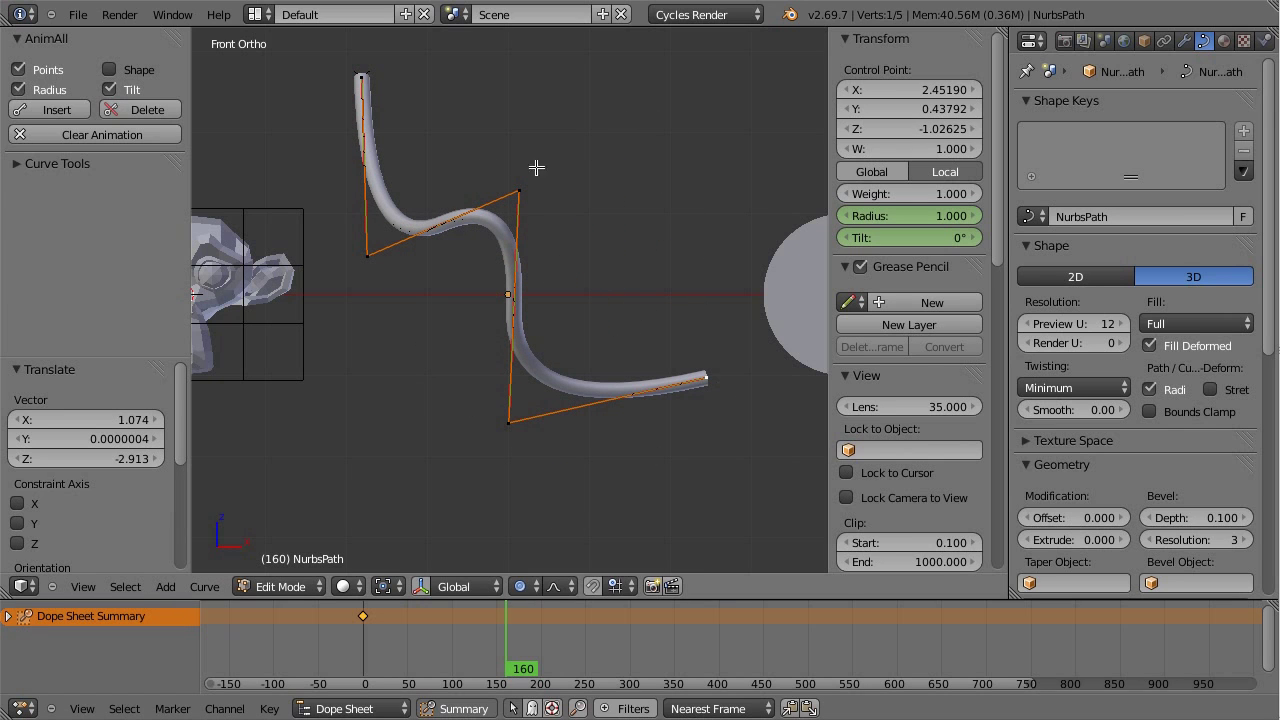
# Step: Enlarge the top end point's radius past 6.608 into a wide funnel
pyautogui.rightClick(366, 88)
pyautogui.hotkey('alt', 's')
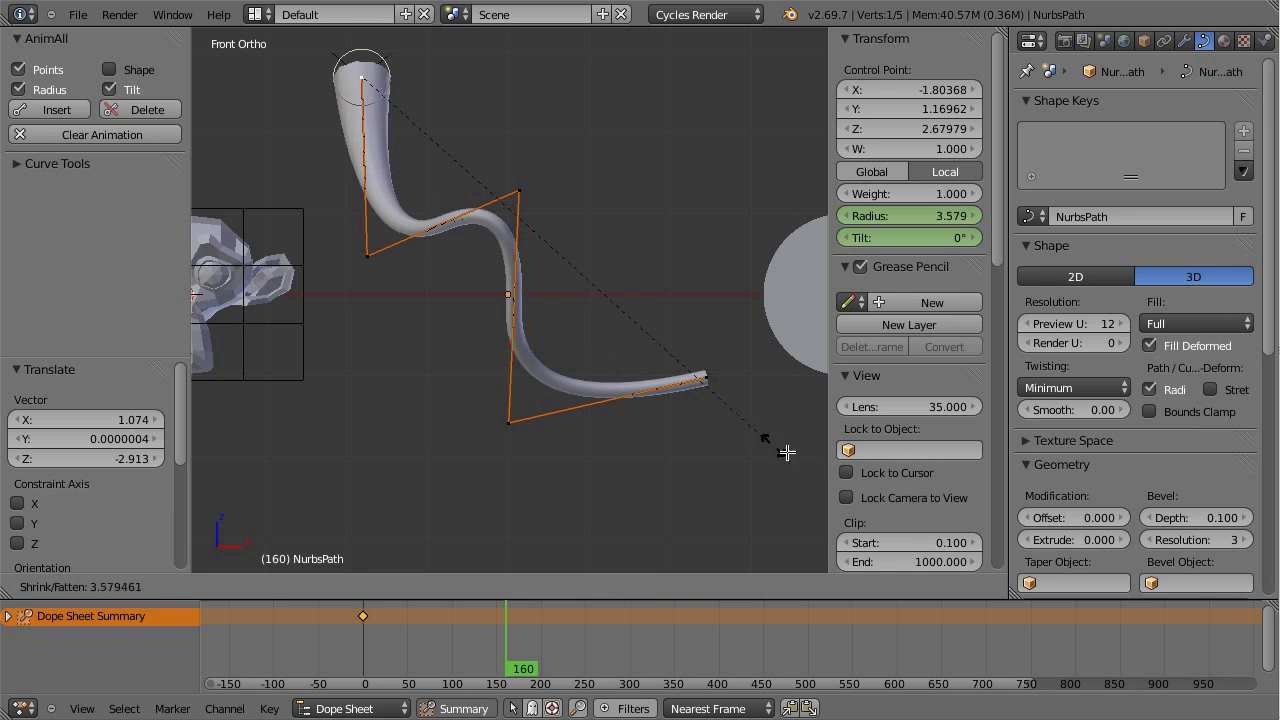
pyautogui.press('Escape')
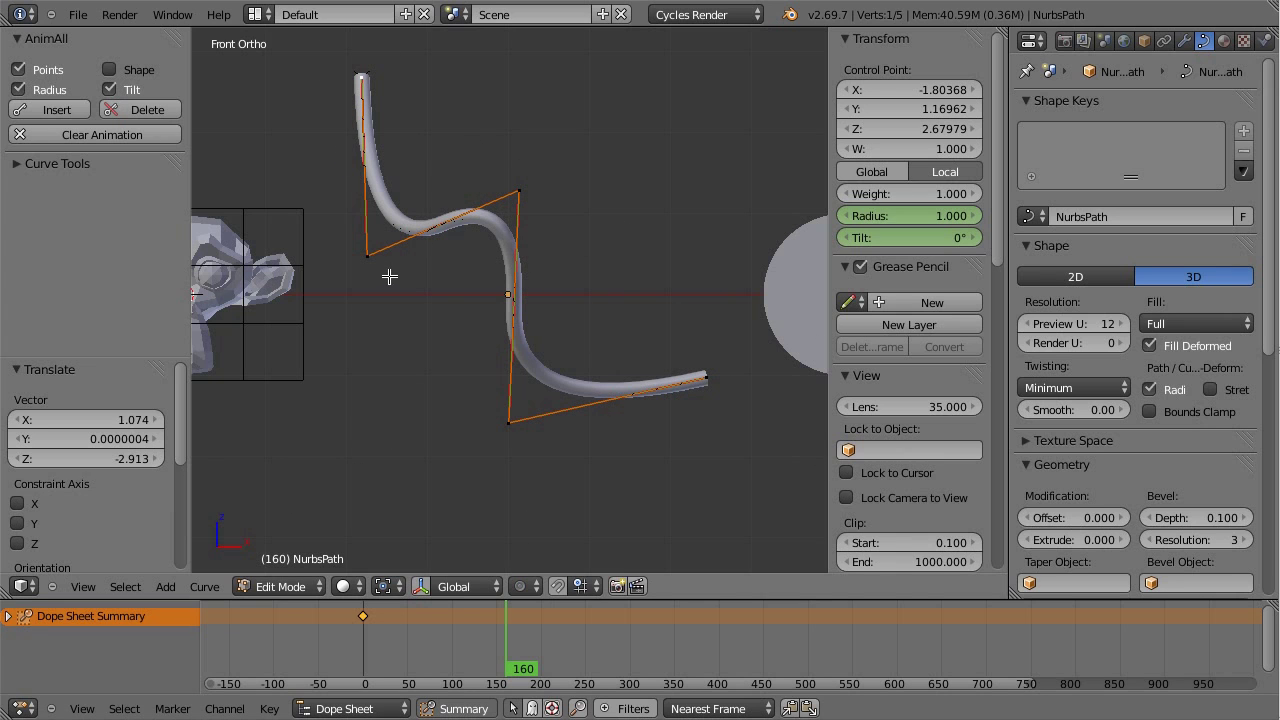
pyautogui.hotkey('alt', 's')
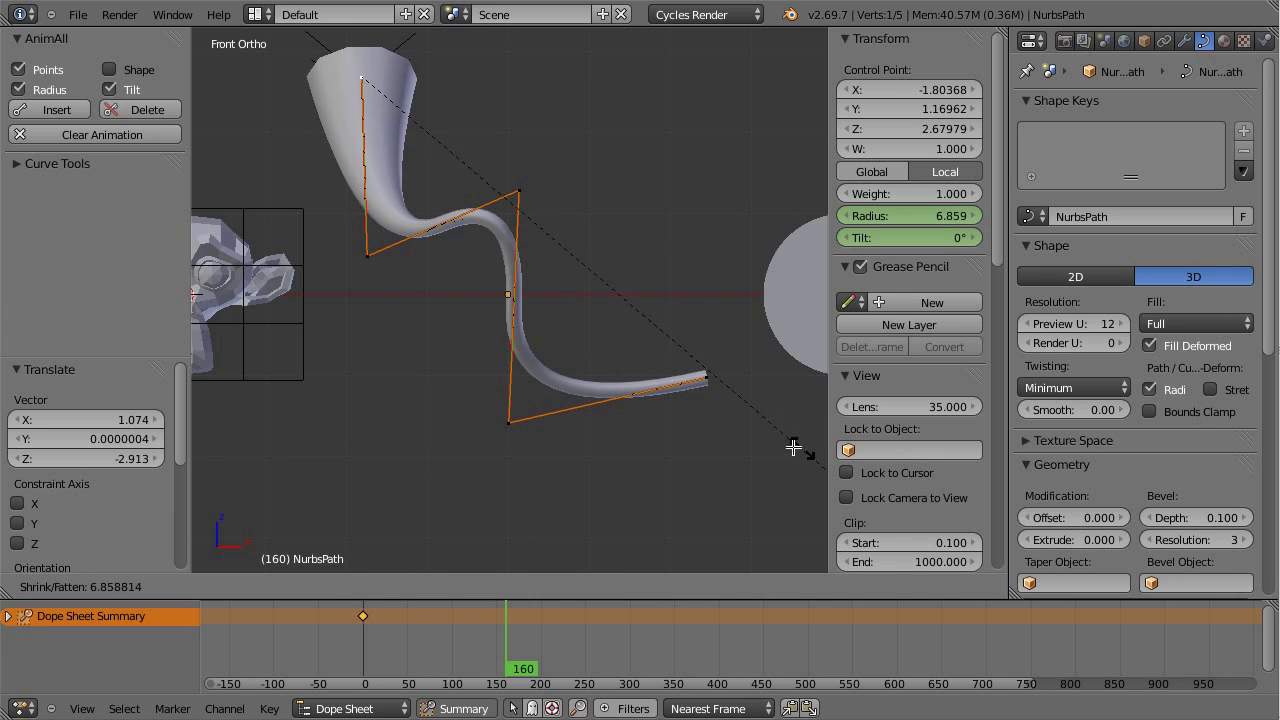
pyautogui.click(772, 432)
pyautogui.hotkey('alt', 's')
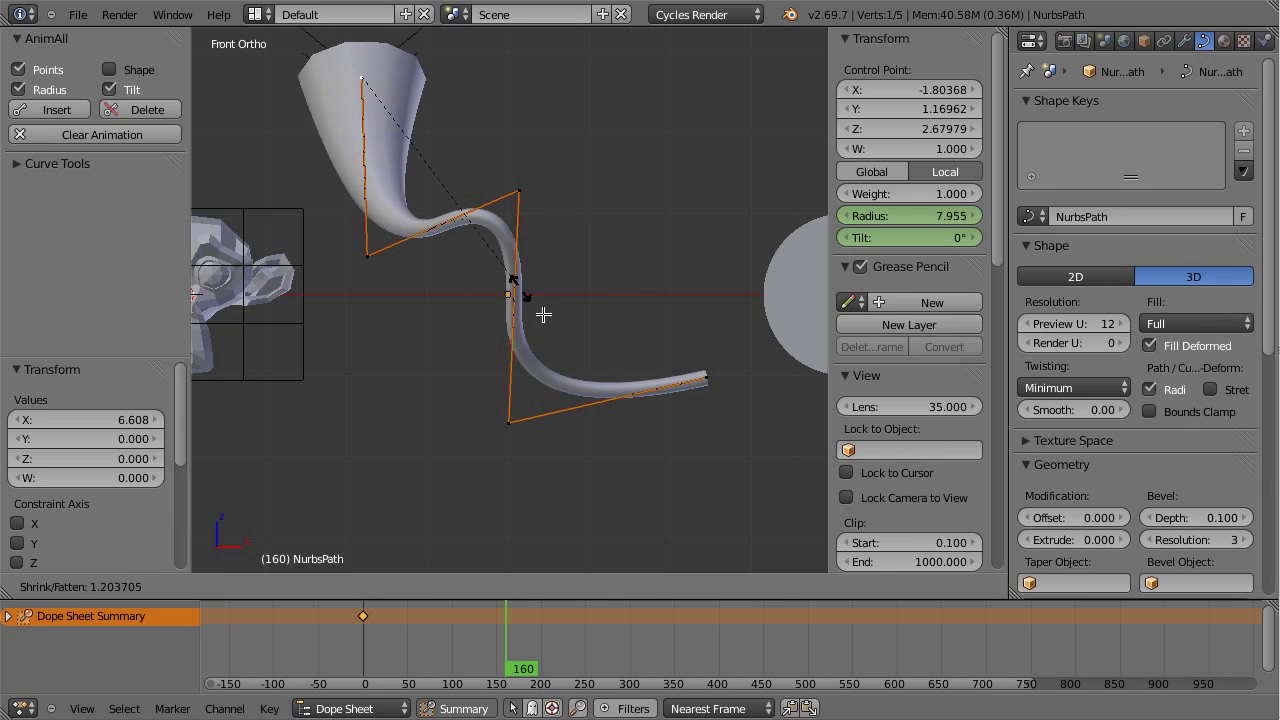
pyautogui.click(560, 331)
# Step: Apply Smooth Curve Radius to all points, then shrink the upper bend point's radius slightly
pyautogui.press('a')
pyautogui.press('a')
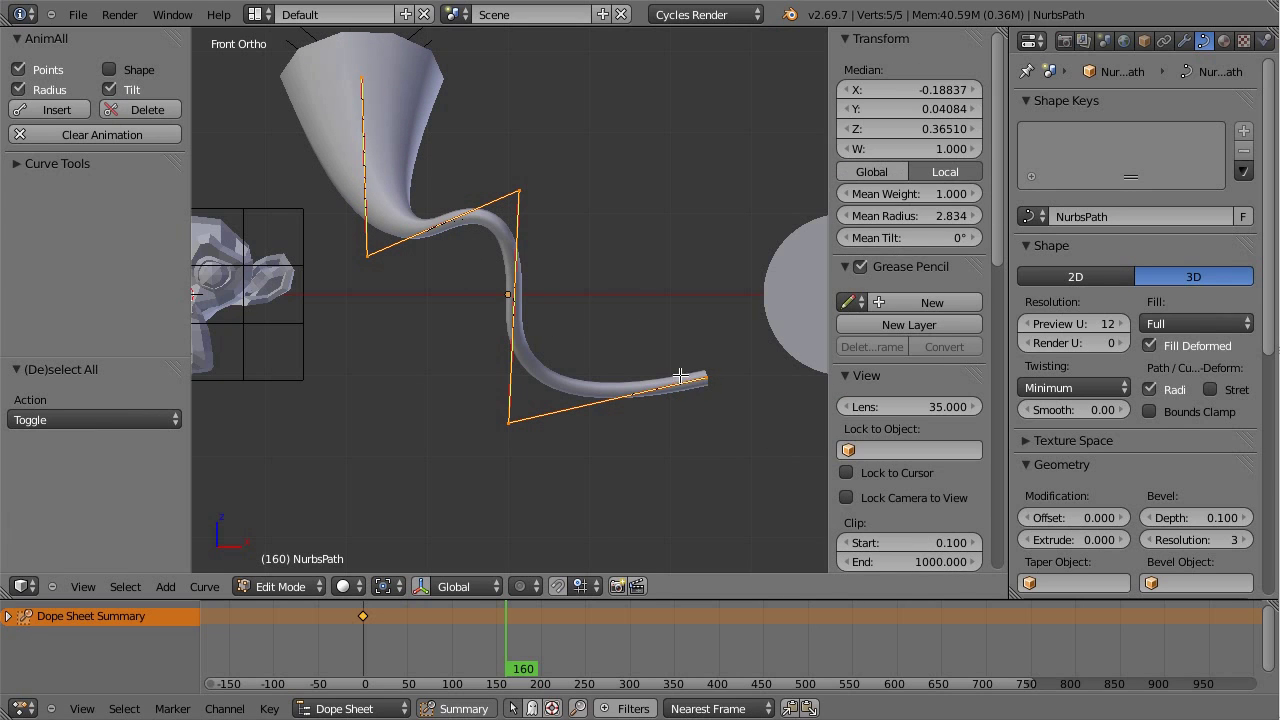
pyautogui.press('w')
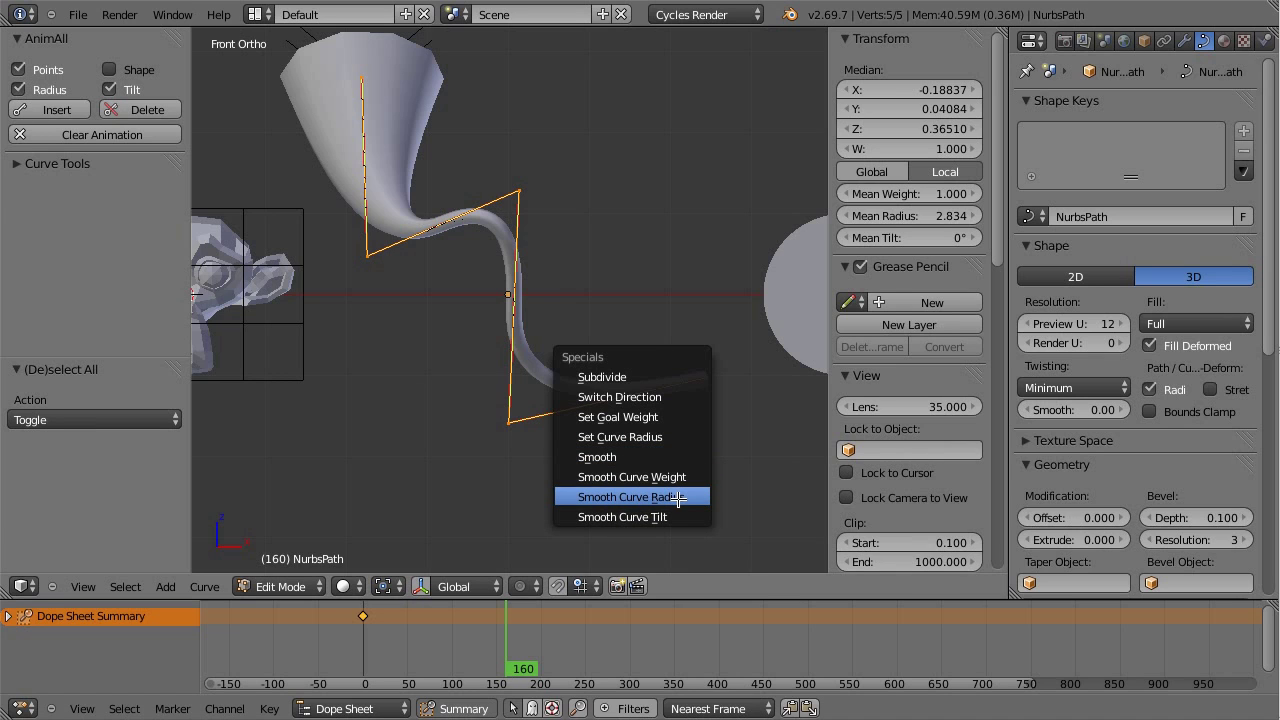
pyautogui.click(678, 499)
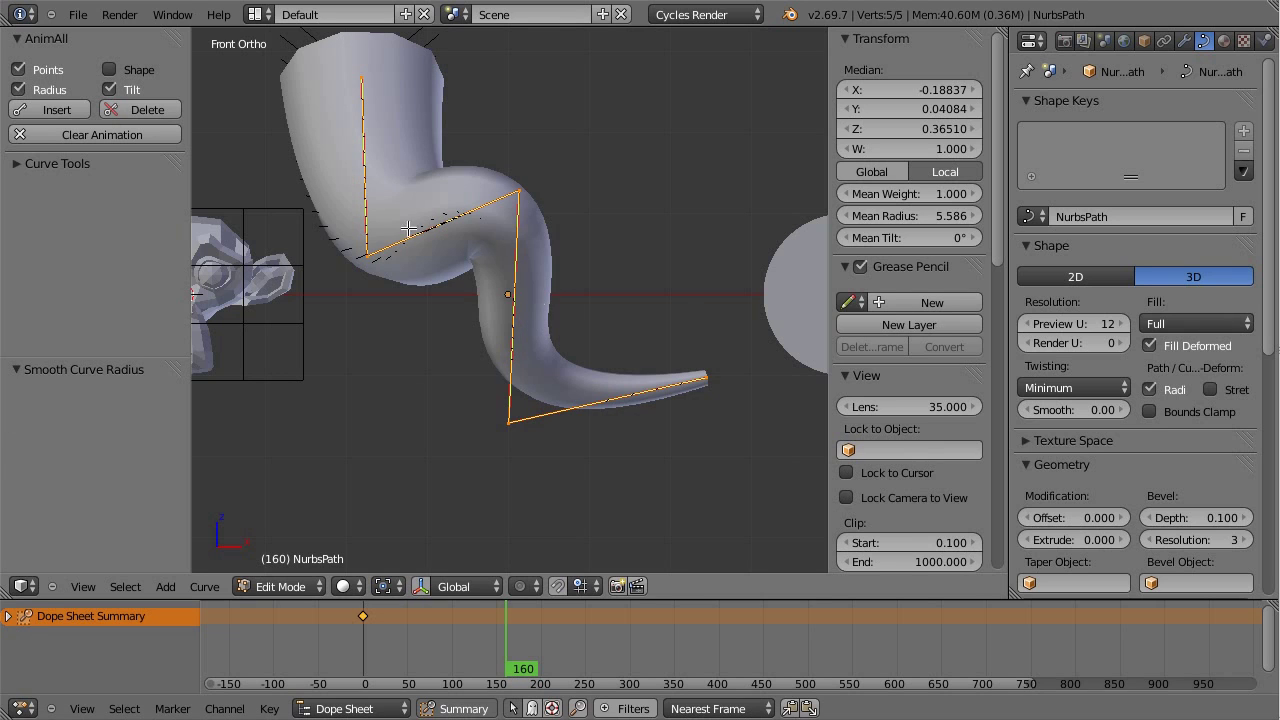
pyautogui.rightClick(519, 191)
pyautogui.hotkey('alt', 's')
pyautogui.click(584, 307)
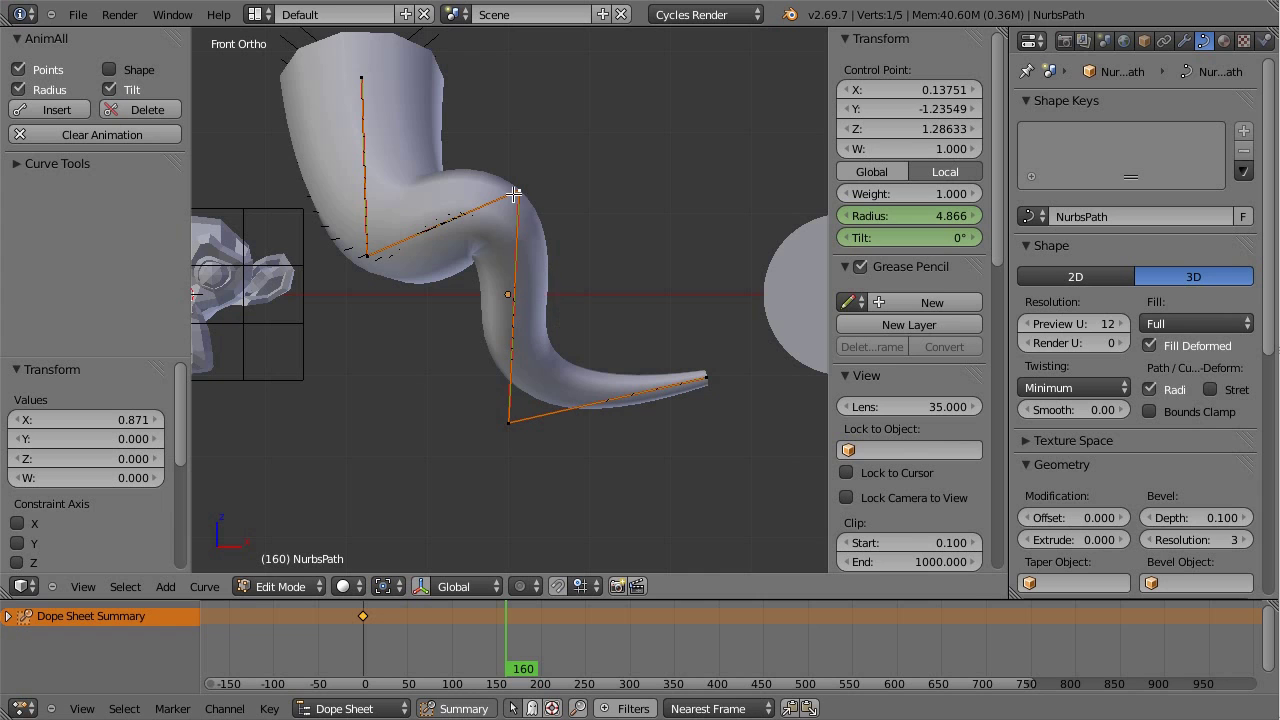
# Step: In wireframe, tilt the lower bend point to -82.089° and the upper bend point to -37.974°
pyautogui.press('z')
pyautogui.press('g')
pyautogui.press('Escape')
pyautogui.rightClick(531, 402)
pyautogui.press('g')
pyautogui.press('Escape')
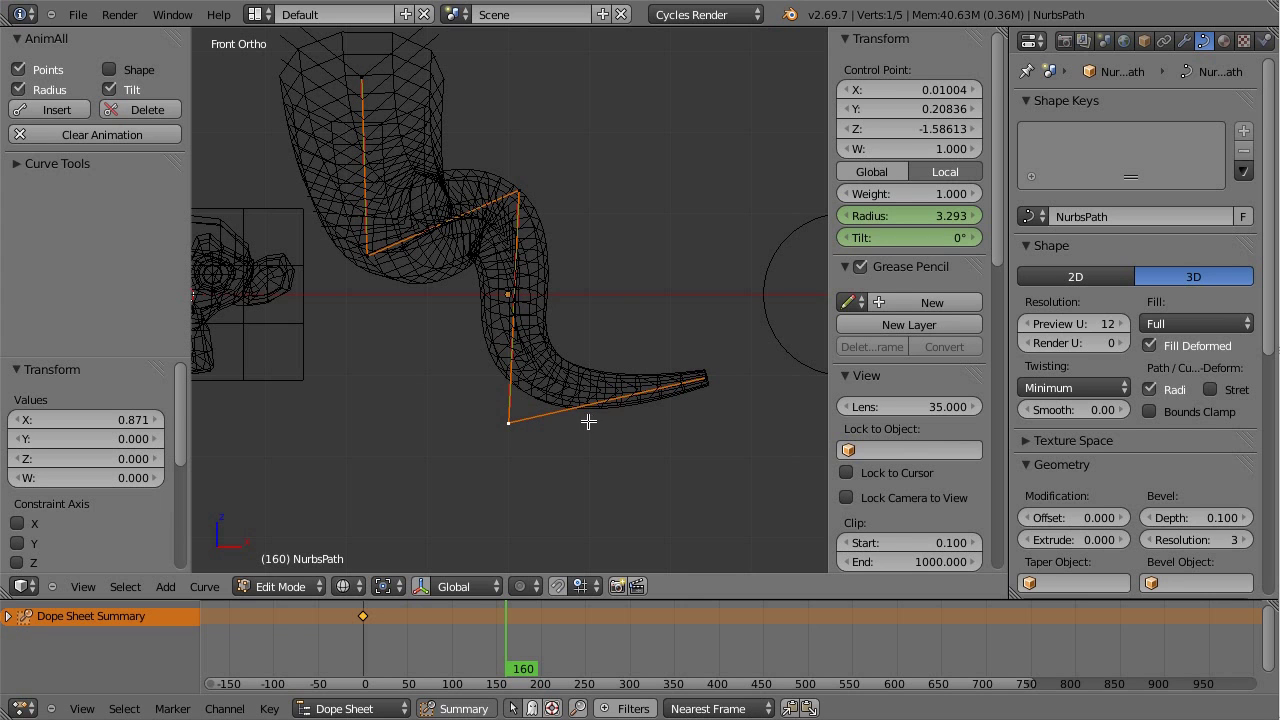
pyautogui.hotkey('ctrl', 't')
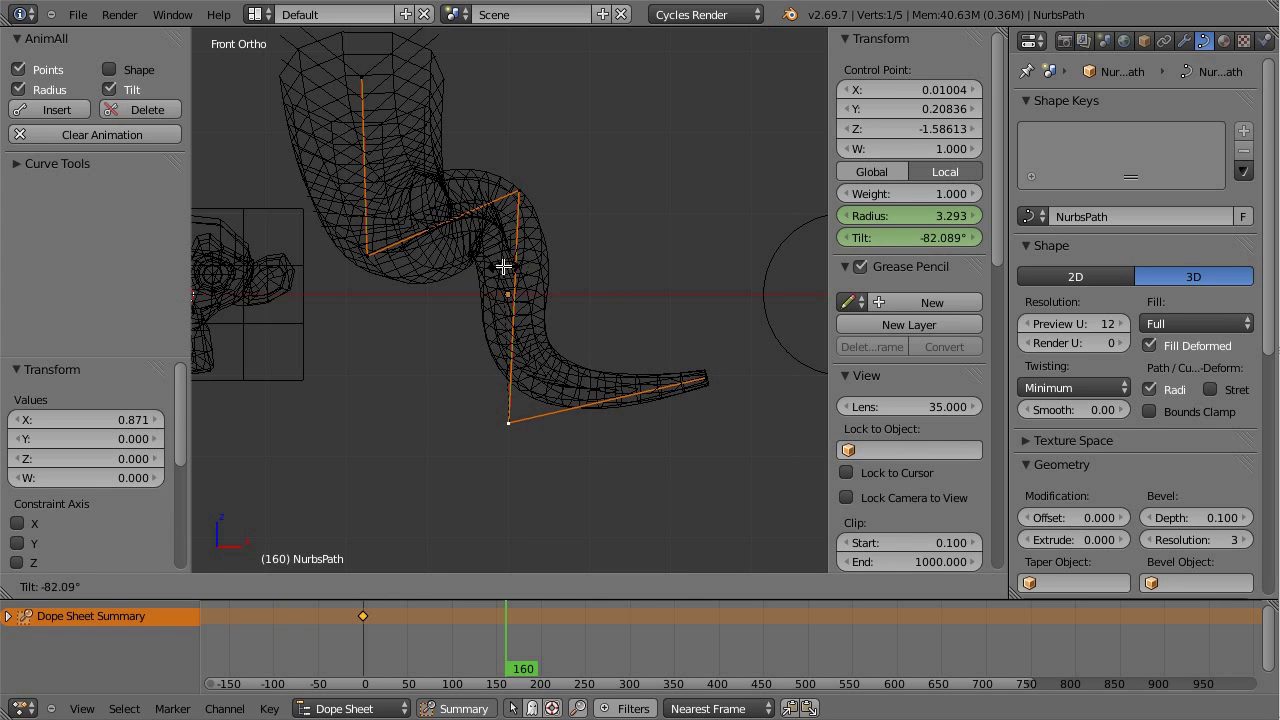
pyautogui.click(503, 266)
pyautogui.rightClick(543, 229)
pyautogui.hotkey('ctrl', 't')
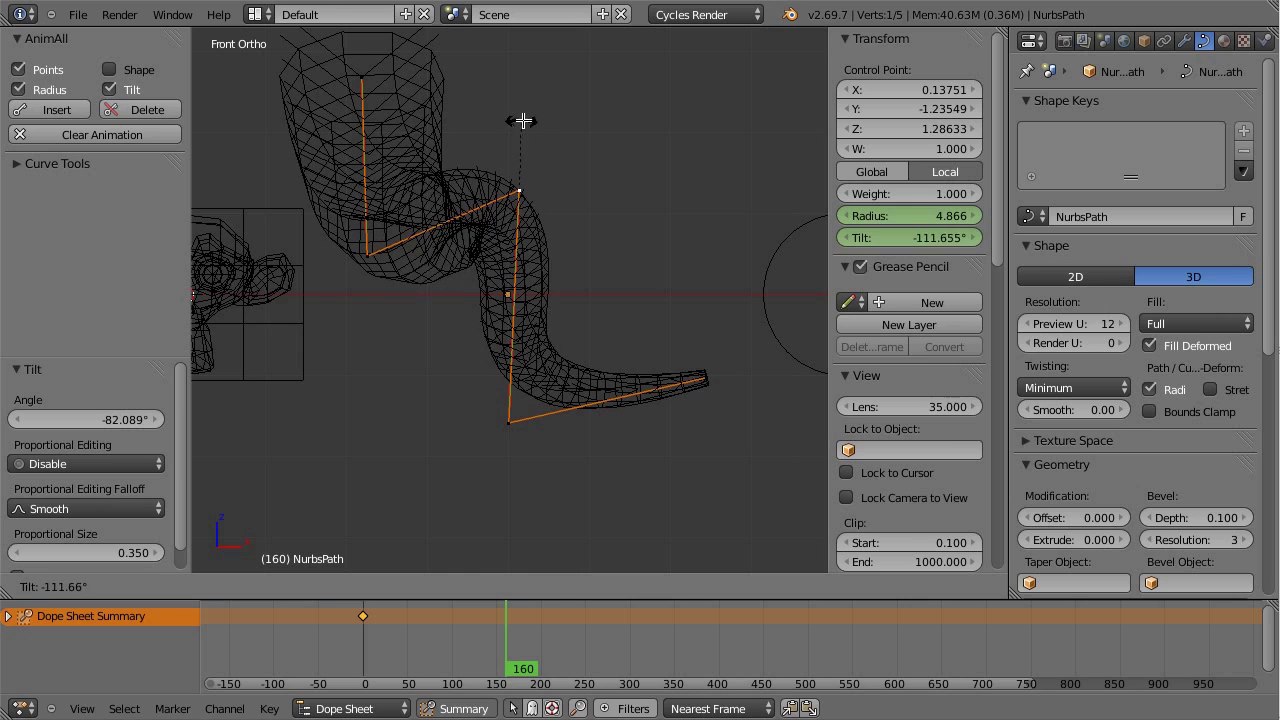
pyautogui.click(562, 178)
# Step: Key the horn pose at frame 160, move that key to about 71, and copy the frame-0 key to about 120
pyautogui.press('z')
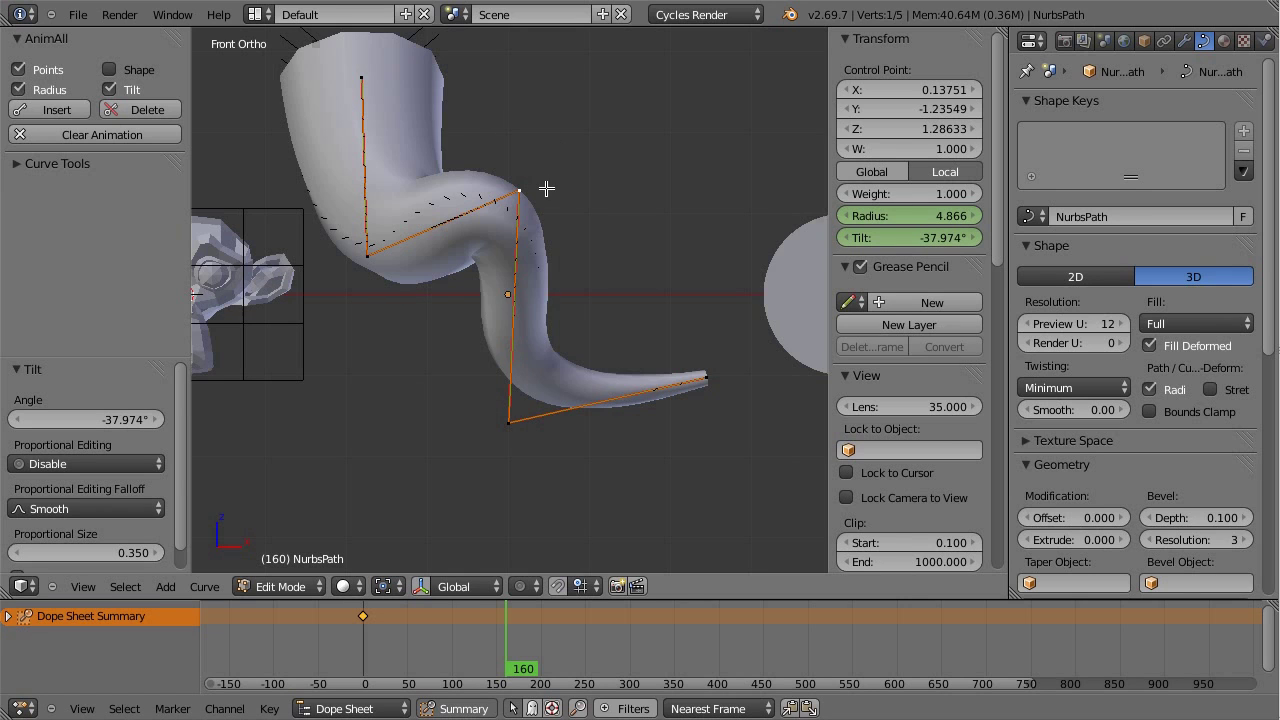
pyautogui.click(56, 110)
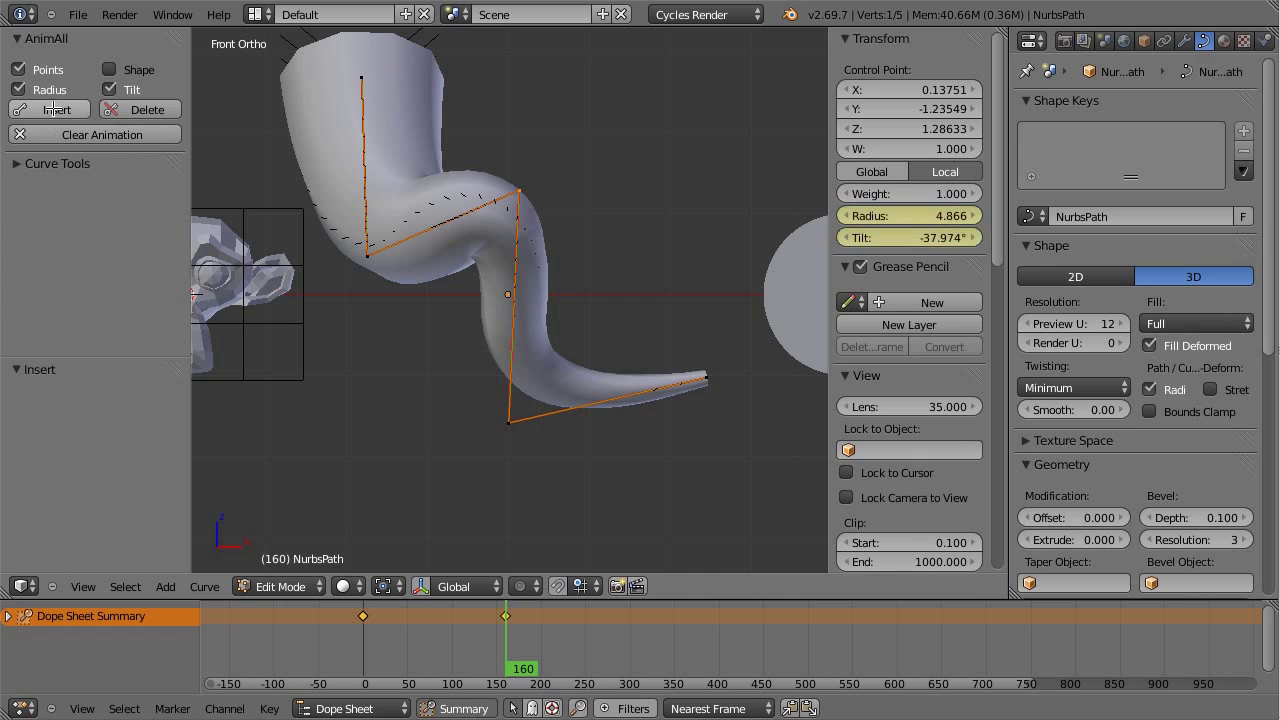
pyautogui.press('Tab')
pyautogui.moveTo(500, 690); pyautogui.dragTo(591, 690)
pyautogui.press('a')
pyautogui.rightClick(505, 616)
pyautogui.press('g')
pyautogui.click(383, 618)
pyautogui.hotkey('shift', 'd')
pyautogui.click(465, 635)
# Step: At frame 122, shrink the bottom, right and left point radii (left to 0.053) and keyframe the wave
pyautogui.scroll(2, 600, 640)
pyautogui.click(575, 640)
pyautogui.moveTo(575, 640); pyautogui.dragTo(582, 640)
pyautogui.press('Tab')
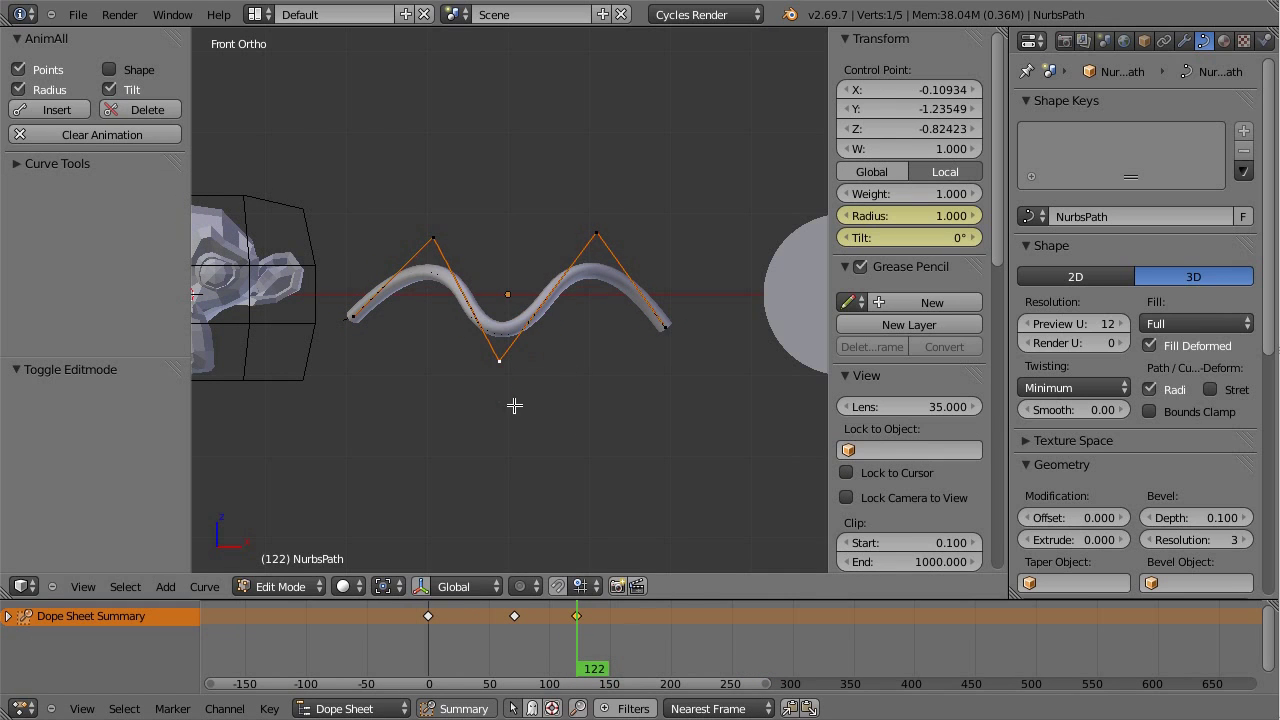
pyautogui.hotkey('alt', 's')
pyautogui.click(505, 356)
pyautogui.rightClick(679, 327)
pyautogui.hotkey('alt', 's')
pyautogui.click(674, 333)
pyautogui.rightClick(345, 328)
pyautogui.hotkey('alt', 's')
pyautogui.click(362, 328)
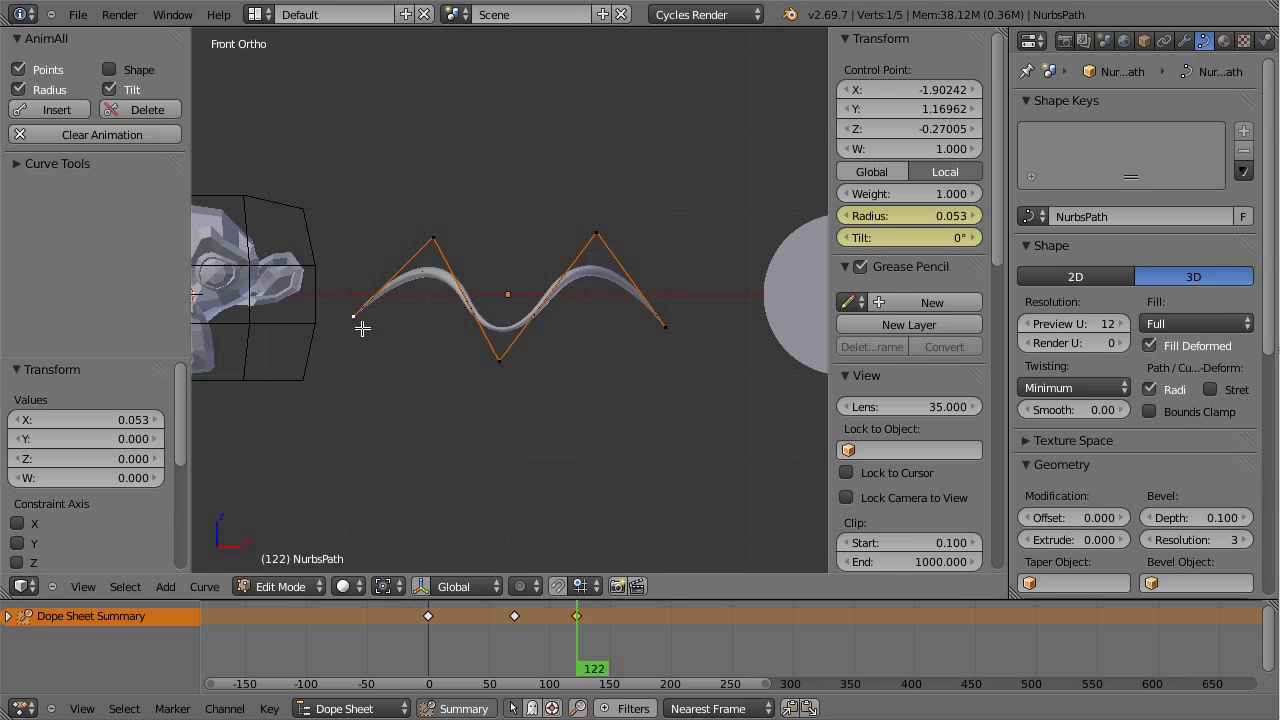
pyautogui.click(57, 109)
pyautogui.press('Tab')
pyautogui.moveTo(566, 687); pyautogui.dragTo(578, 632)
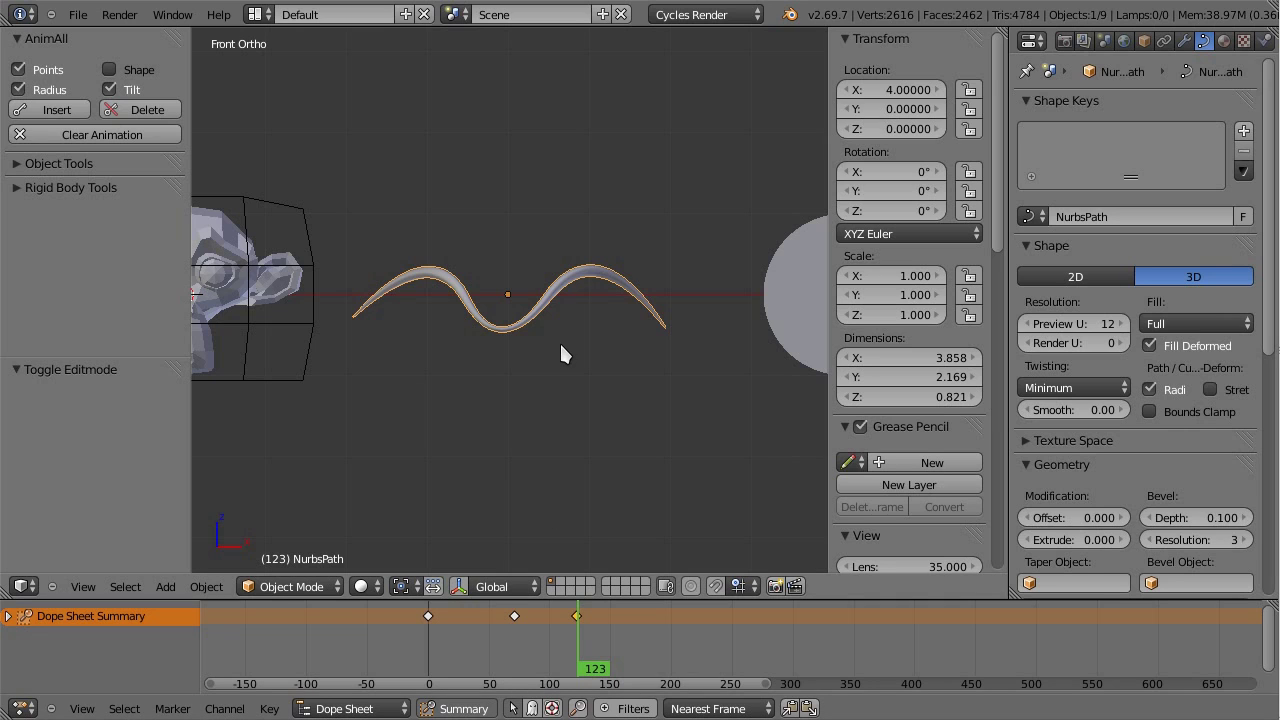
pyautogui.scroll(1, 575, 350)
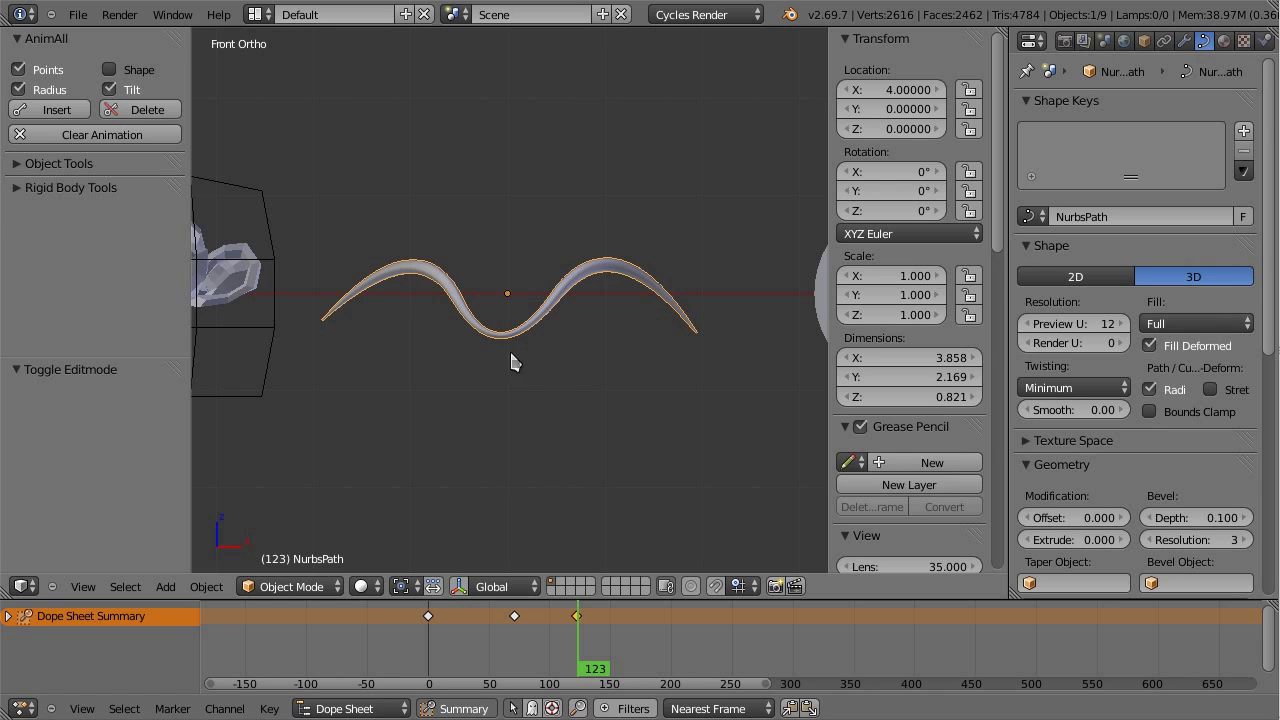
pyautogui.scroll(1, 540, 320)
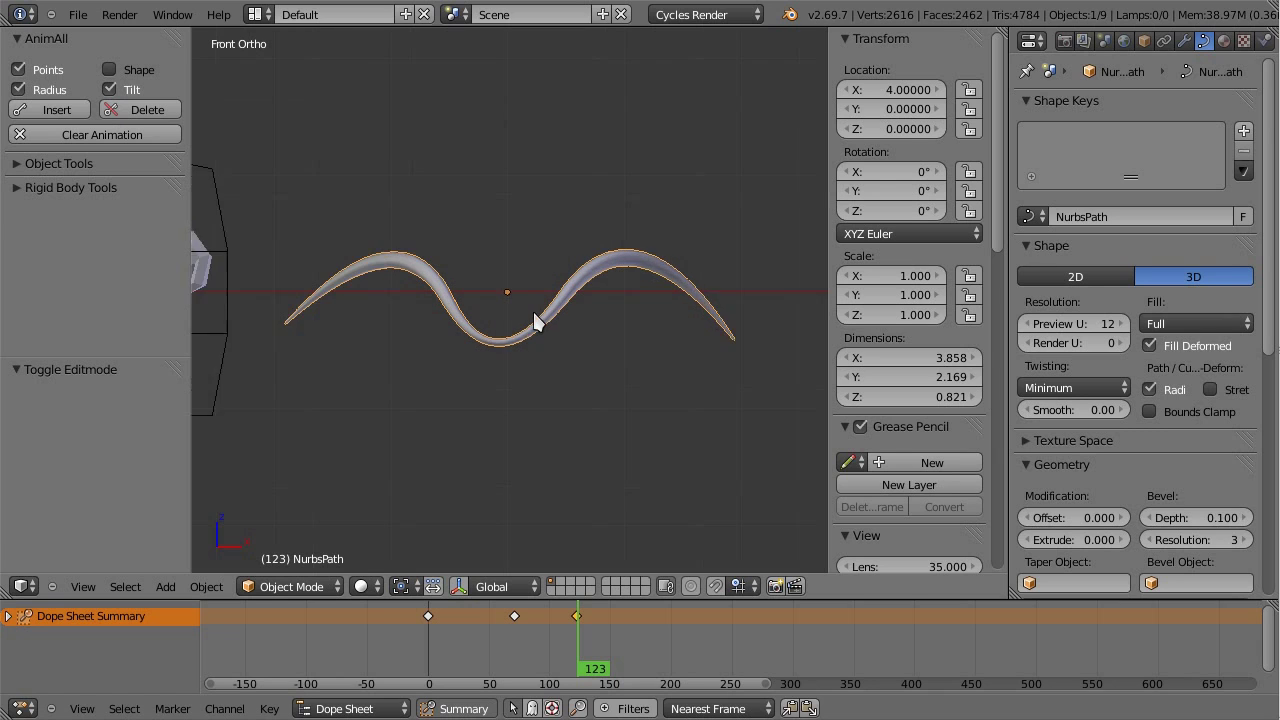
pyautogui.scroll(-1, 536, 316)
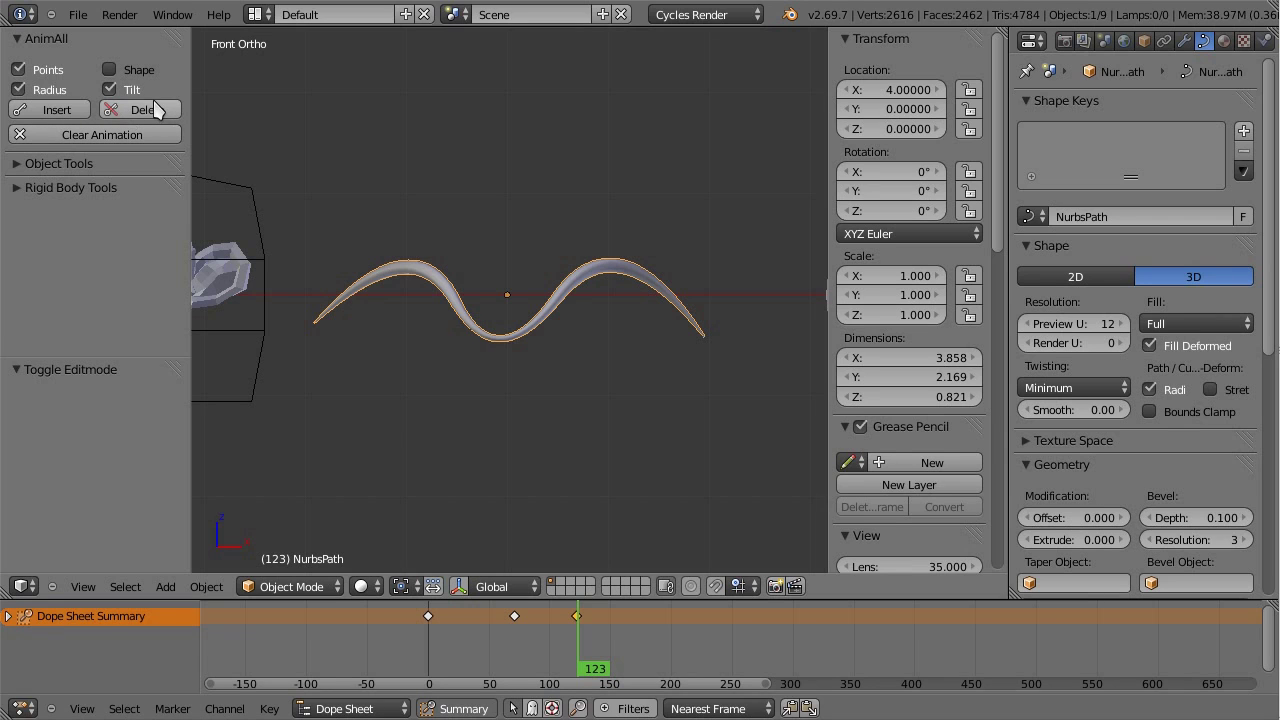
pyautogui.moveTo(577, 623); pyautogui.dragTo(516, 621)
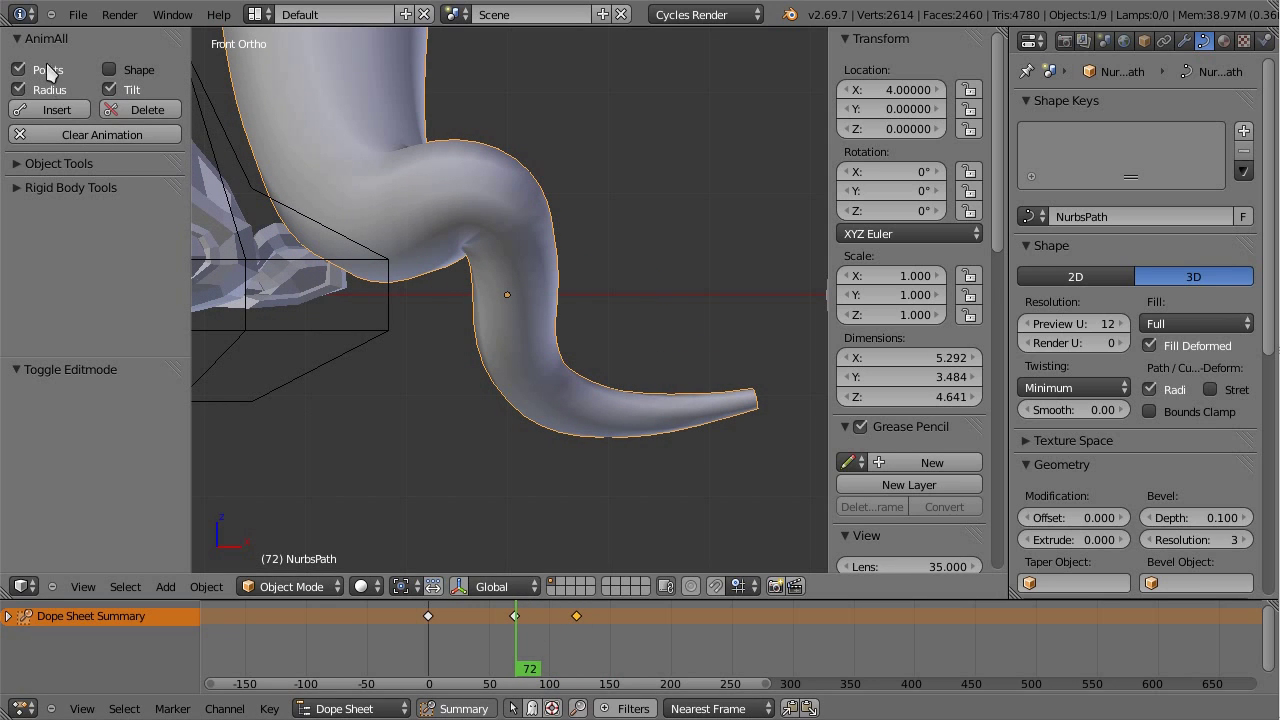
pyautogui.moveTo(447, 628); pyautogui.dragTo(577, 631)
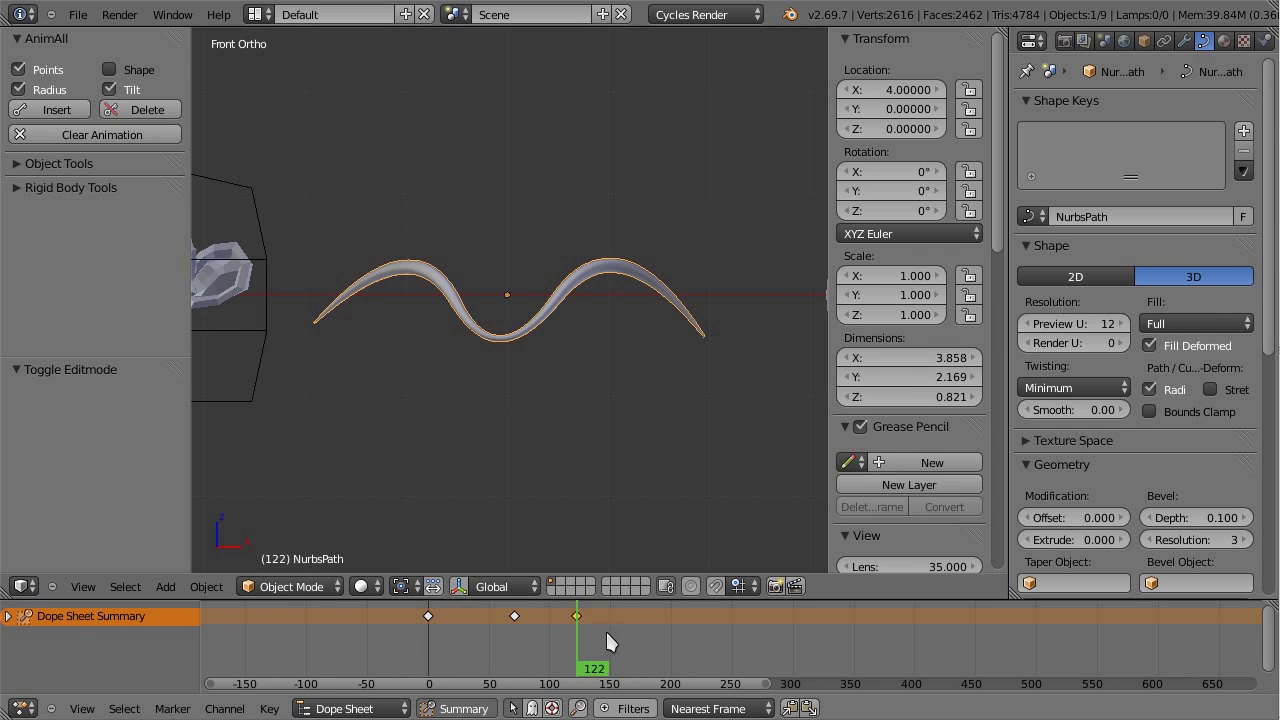
pyautogui.scroll(4, 604, 629)
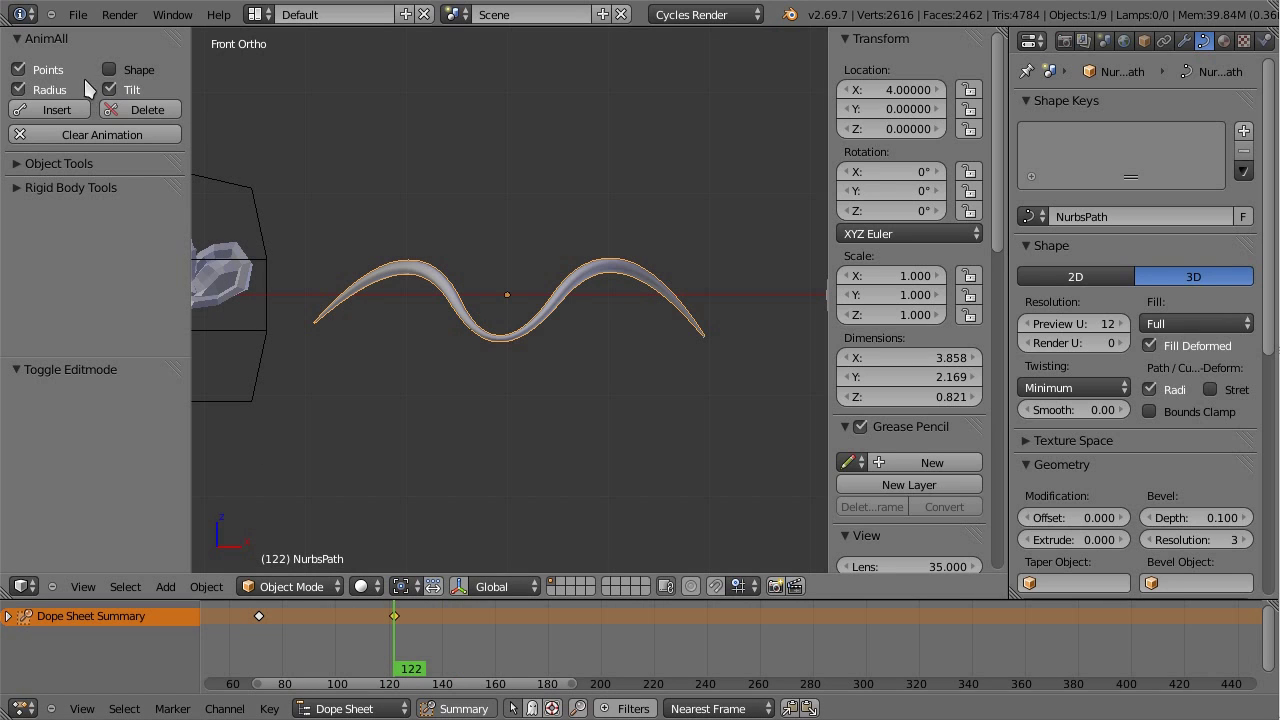
# Step: Leave only Tilt enabled in AnimAll, delete the frame-122 tilt key, and scrub to verify
pyautogui.click(60, 90)
pyautogui.click(46, 66)
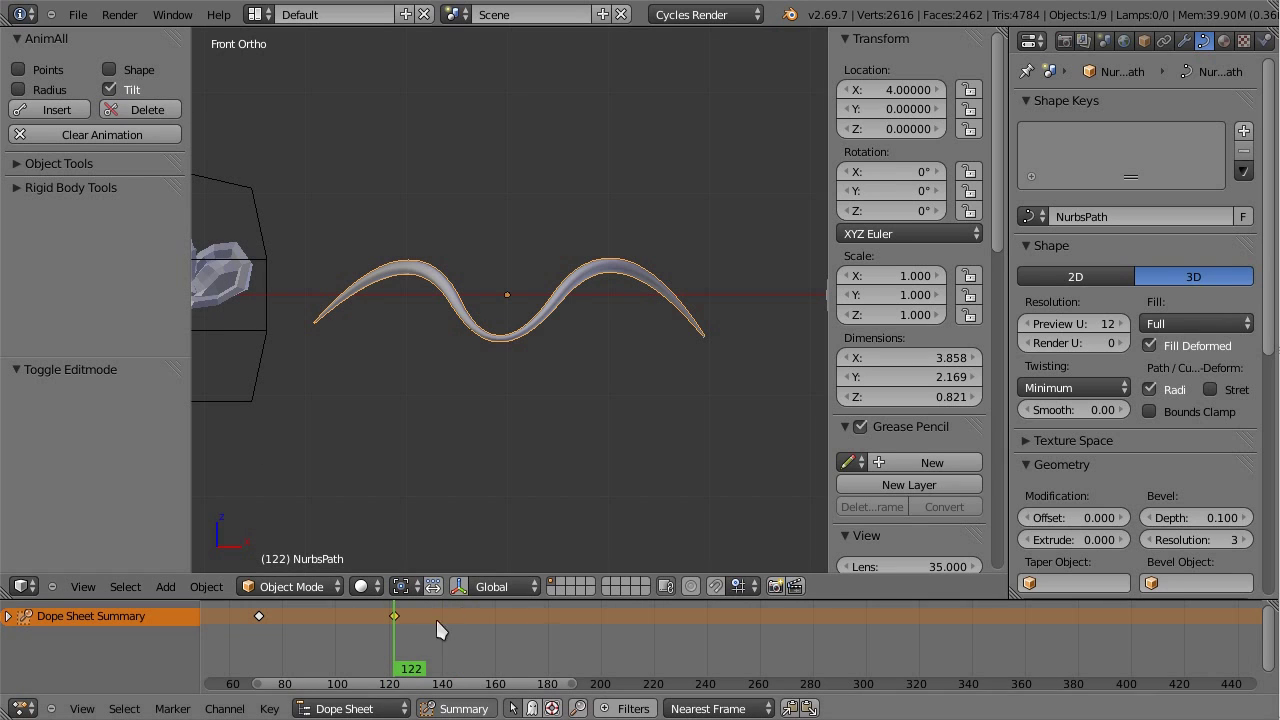
pyautogui.keyDown('ctrl'); pyautogui.moveTo(415, 628); pyautogui.dragTo(469, 611, button='middle'); pyautogui.keyUp('ctrl')
pyautogui.moveTo(469, 611); pyautogui.dragTo(463, 611)
pyautogui.click(140, 109)
pyautogui.click(385, 645)
pyautogui.press('z')
pyautogui.moveTo(387, 631); pyautogui.dragTo(342, 616)
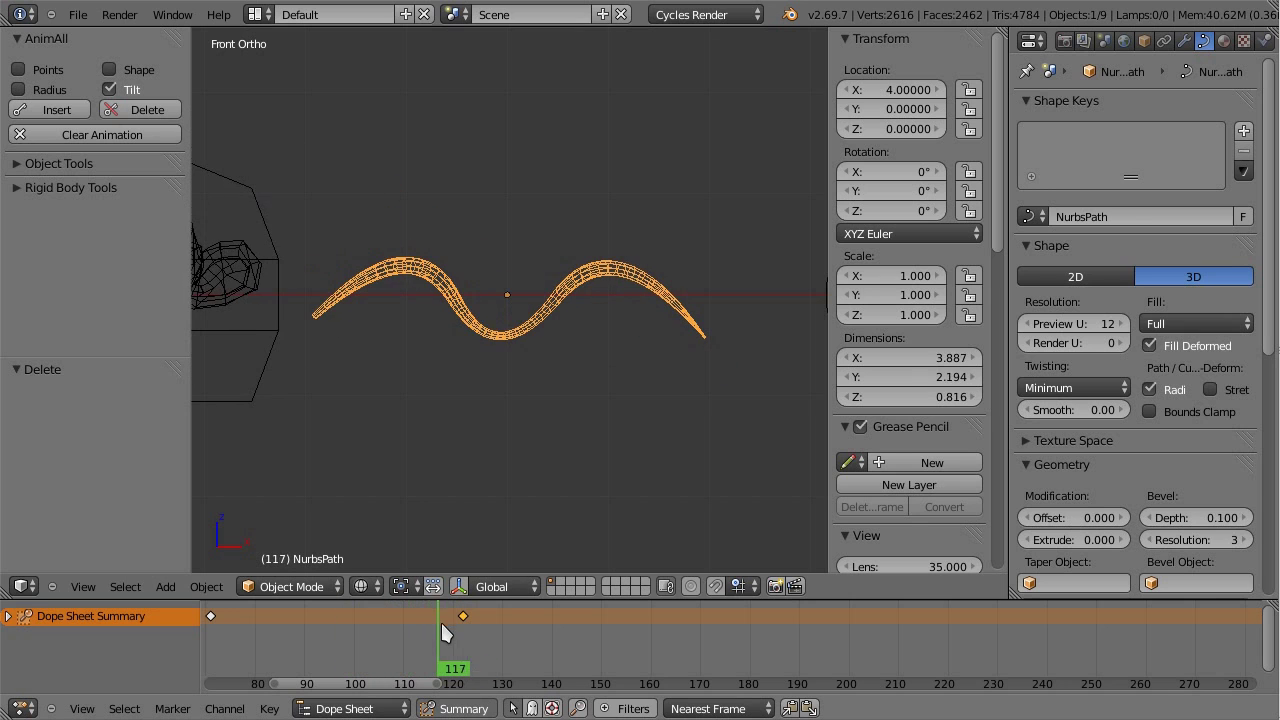
pyautogui.moveTo(446, 632)
pyautogui.mouseDown()
pyautogui.moveTo(463, 636)
pyautogui.moveTo(446, 618)
pyautogui.moveTo(468, 614)
pyautogui.mouseUp()
pyautogui.scroll(-4, 547, 360)
# Step: Return to solid shading, then select and frame the Bezier circle and enter its Edit Mode
pyautogui.press('z')
pyautogui.scroll(-3, 548, 360)
pyautogui.rightClick(605, 330)
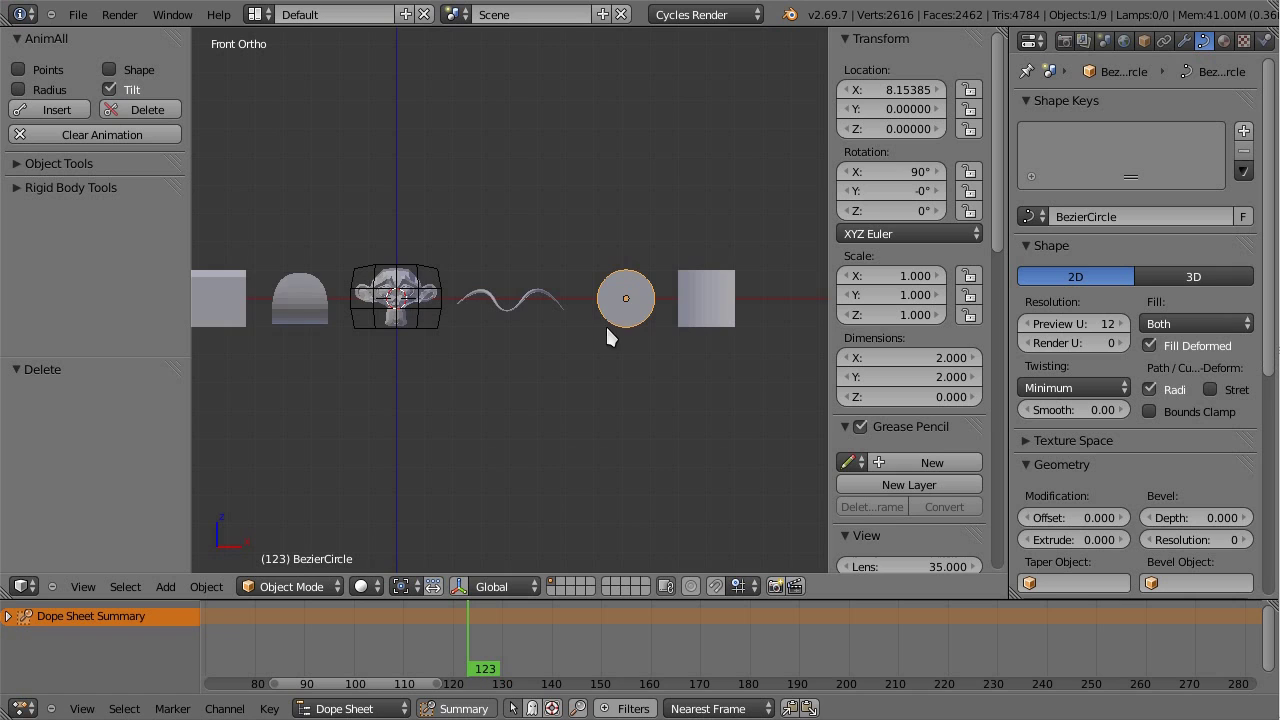
pyautogui.press('KP_Decimal')
pyautogui.scroll(-1, 610, 338)
pyautogui.press('Tab')
pyautogui.scroll(-4, 540, 270)
# Step: Briefly inspect a control point of the wavy NurbsPath curve, leaving it unmoved
pyautogui.press('Tab')
pyautogui.rightClick(404, 328)
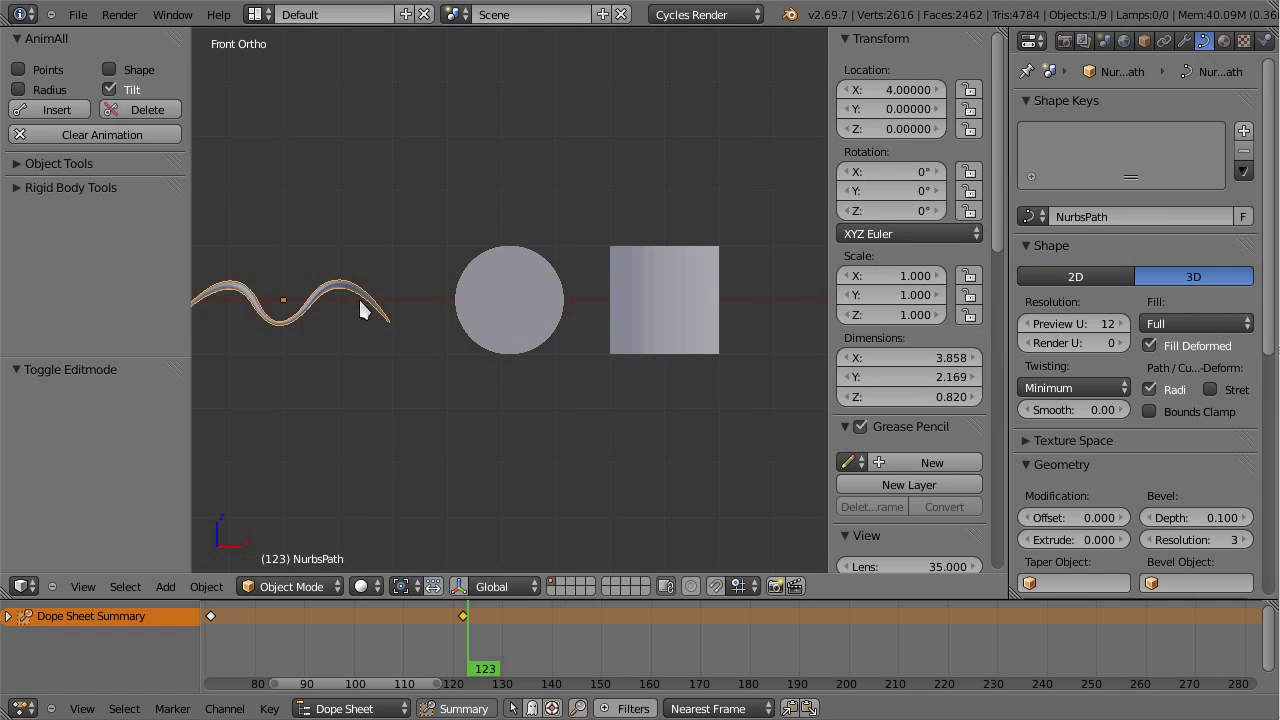
pyautogui.press('Tab')
pyautogui.rightClick(380, 314)
pyautogui.press('g')
pyautogui.rightClick(336, 253)
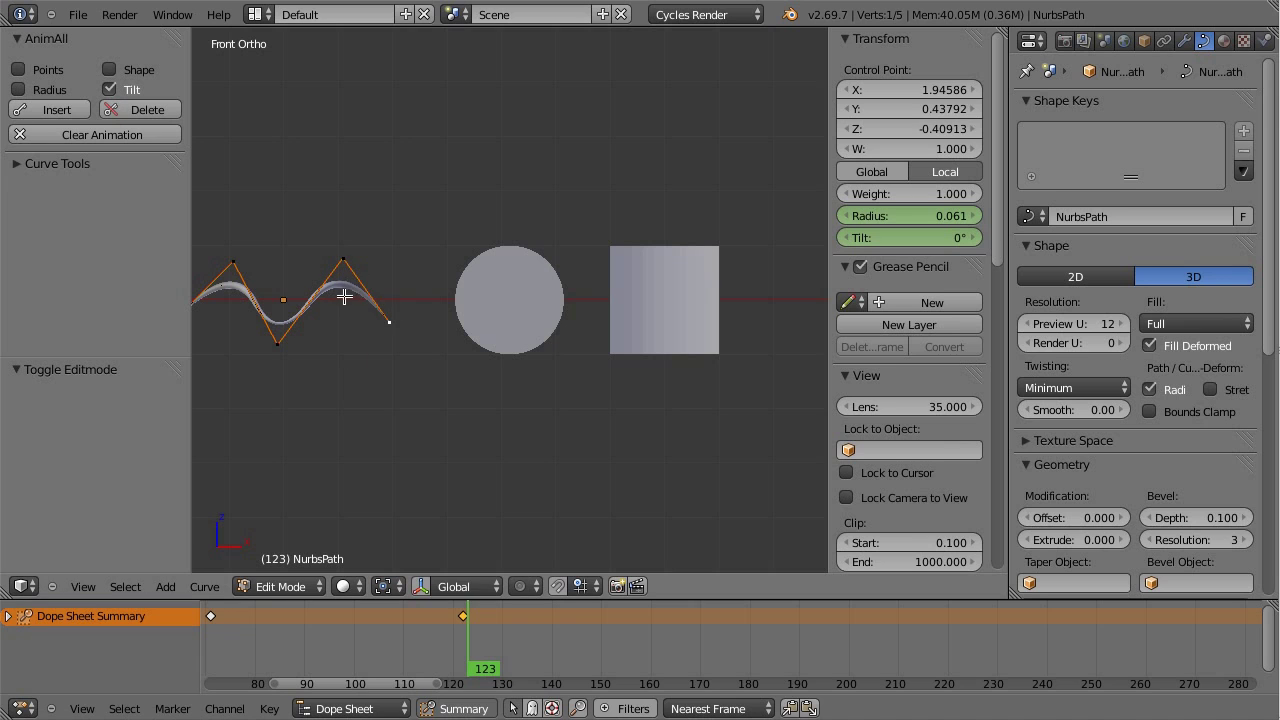
pyautogui.press('Tab')
# Step: Re-enter the Bezier circle's Edit Mode with its round shape intact and go to frame 1
pyautogui.rightClick(523, 323)
pyautogui.press('Tab')
pyautogui.scroll(3, 570, 307)
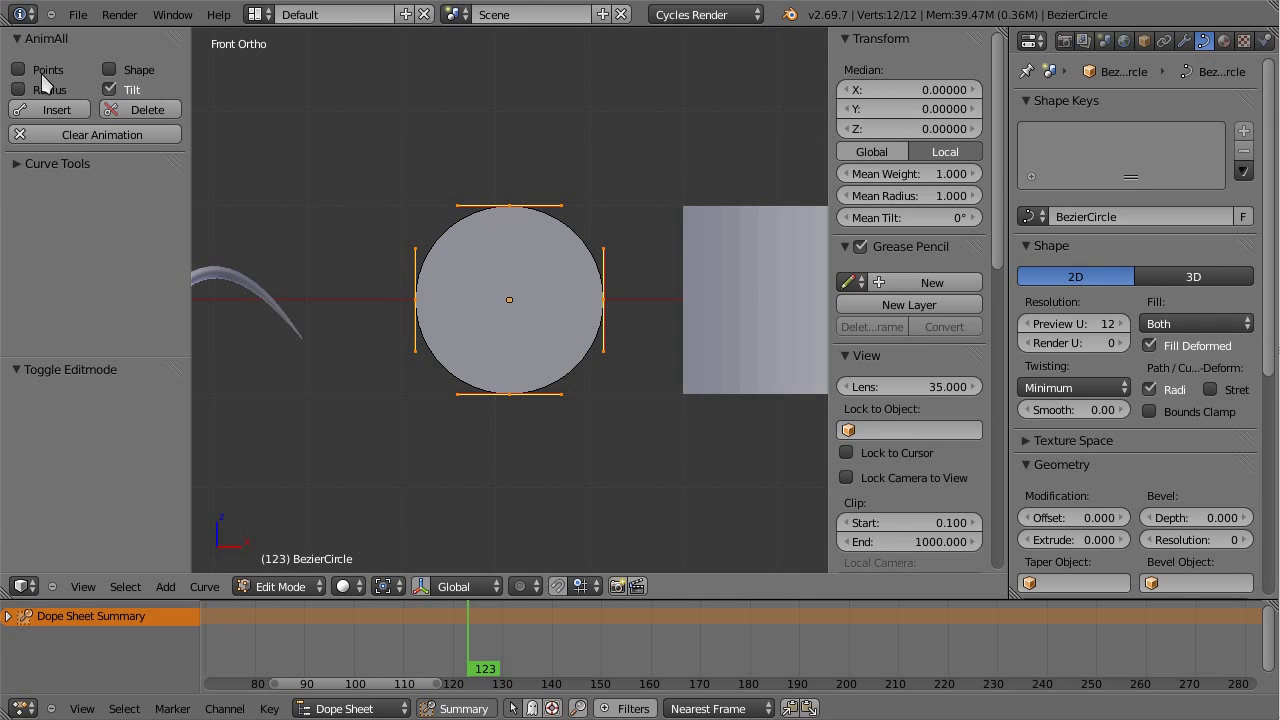
pyautogui.rightClick(562, 206)
pyautogui.press('g')
pyautogui.rightClick(571, 226)
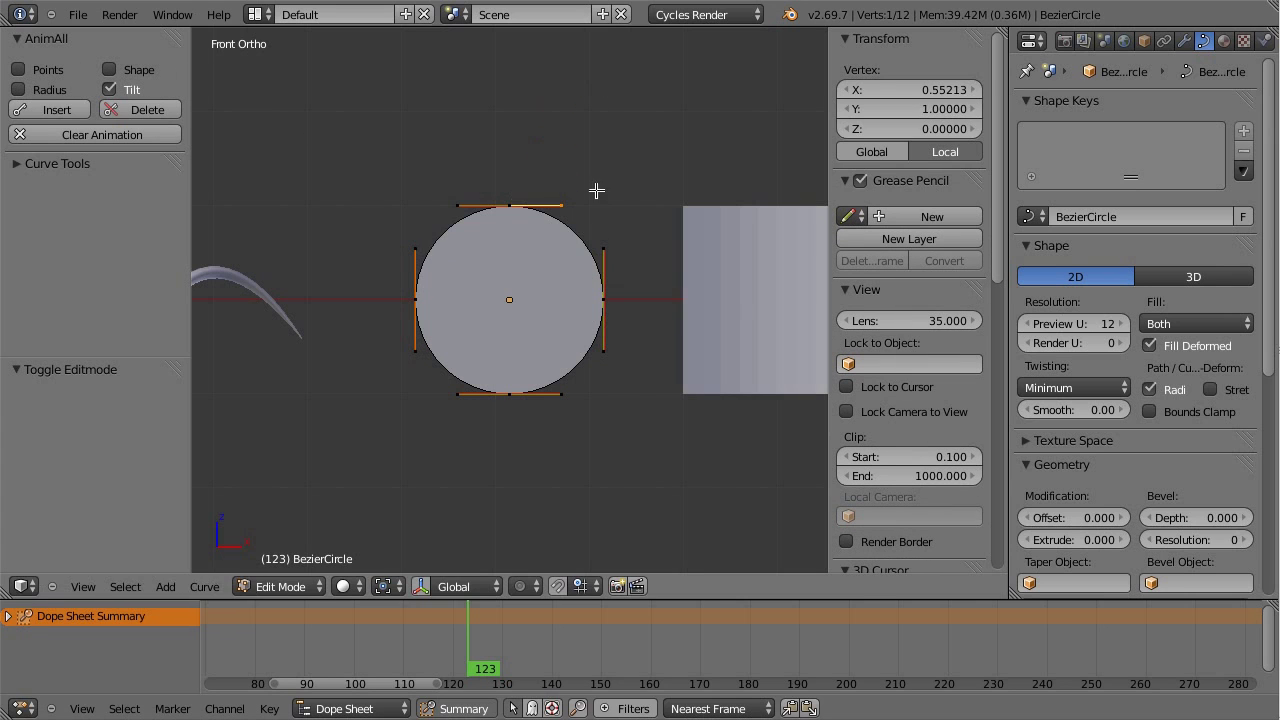
pyautogui.moveTo(489, 625); pyautogui.dragTo(243, 618)
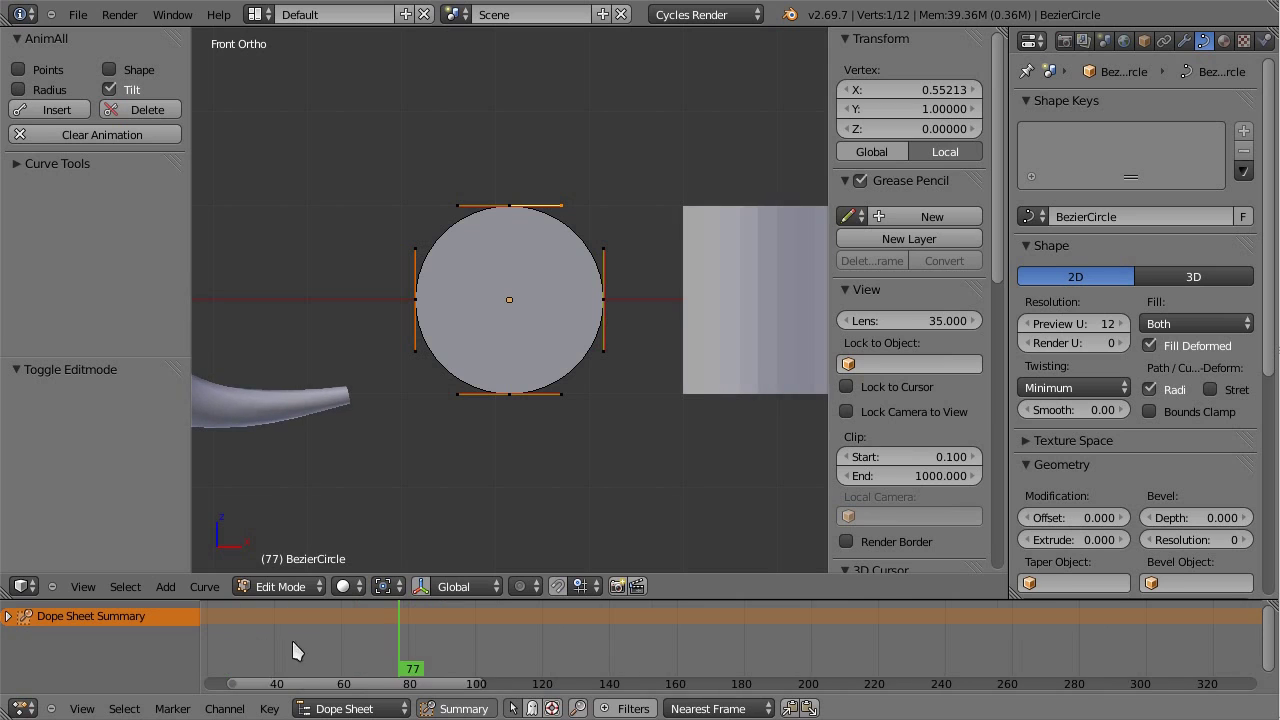
pyautogui.scroll(-2, 307, 650)
pyautogui.moveTo(307, 650); pyautogui.dragTo(268, 650)
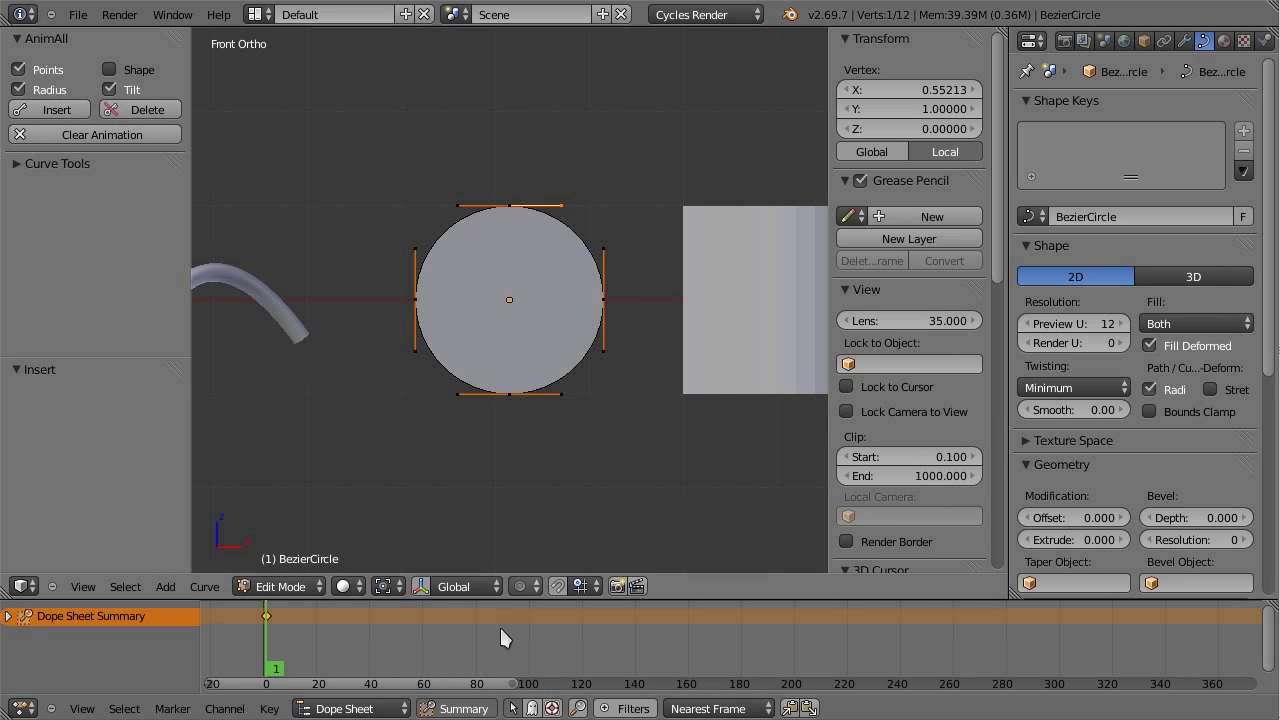
# Step: At frame 55, drag the circle's top and right points and handles into a pointed shape
pyautogui.click(412, 648)
pyautogui.moveTo(550, 212); pyautogui.dragTo(587, 100, button='right')
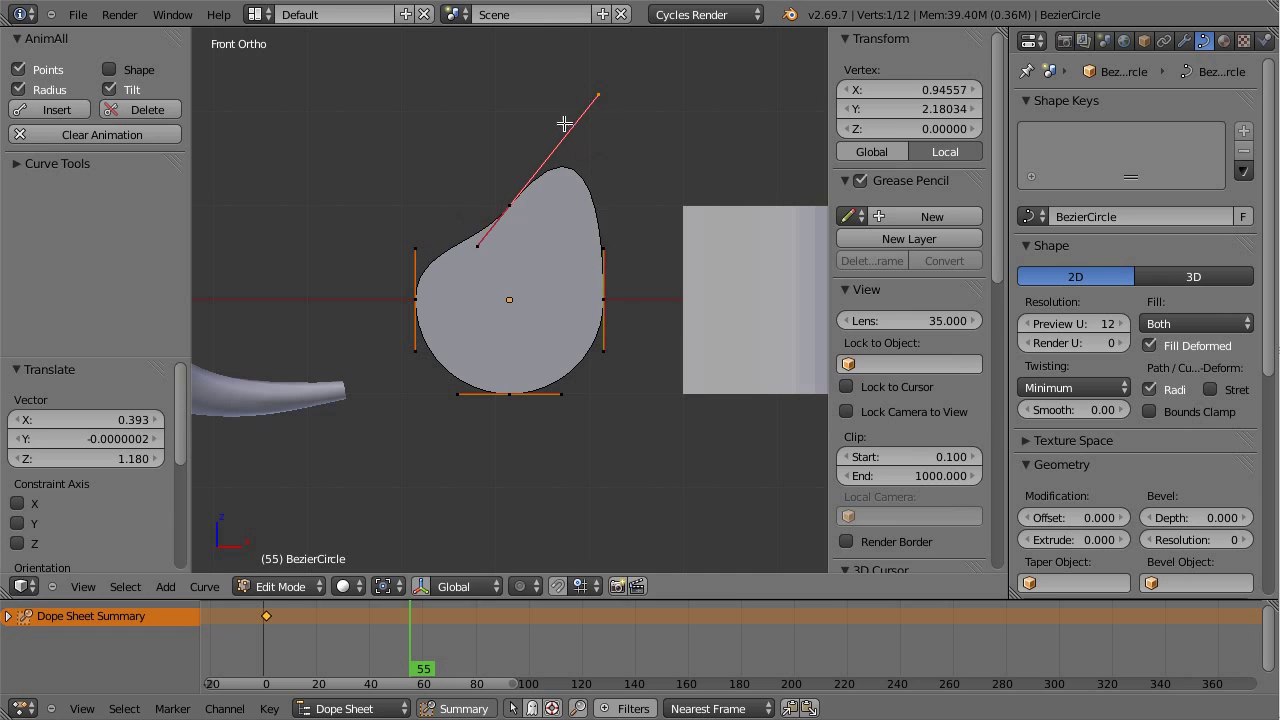
pyautogui.moveTo(510, 206); pyautogui.dragTo(506, 264, button='right')
pyautogui.moveTo(609, 290); pyautogui.dragTo(665, 215, button='right')
pyautogui.moveTo(703, 297); pyautogui.dragTo(694, 305, button='right')
# Step: Give the right point Vector handles and the bottom point Free handles, pulling one handle down
pyautogui.press('v')
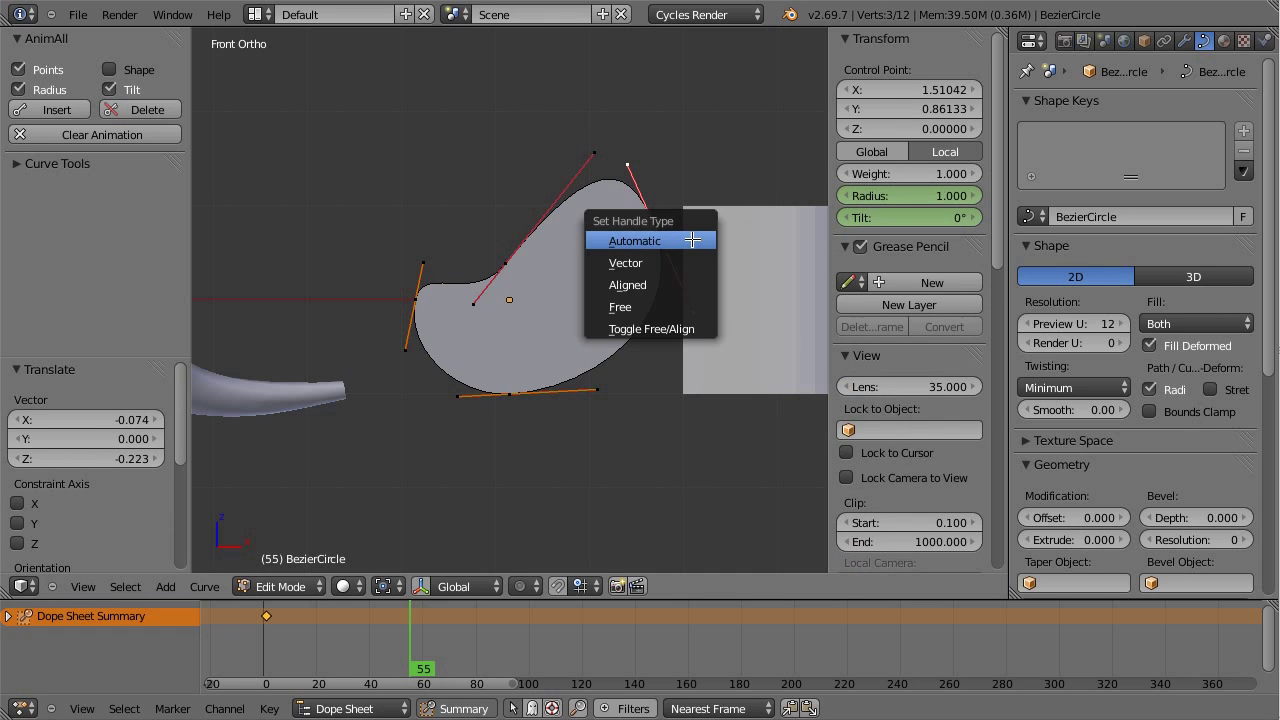
pyautogui.click(639, 260)
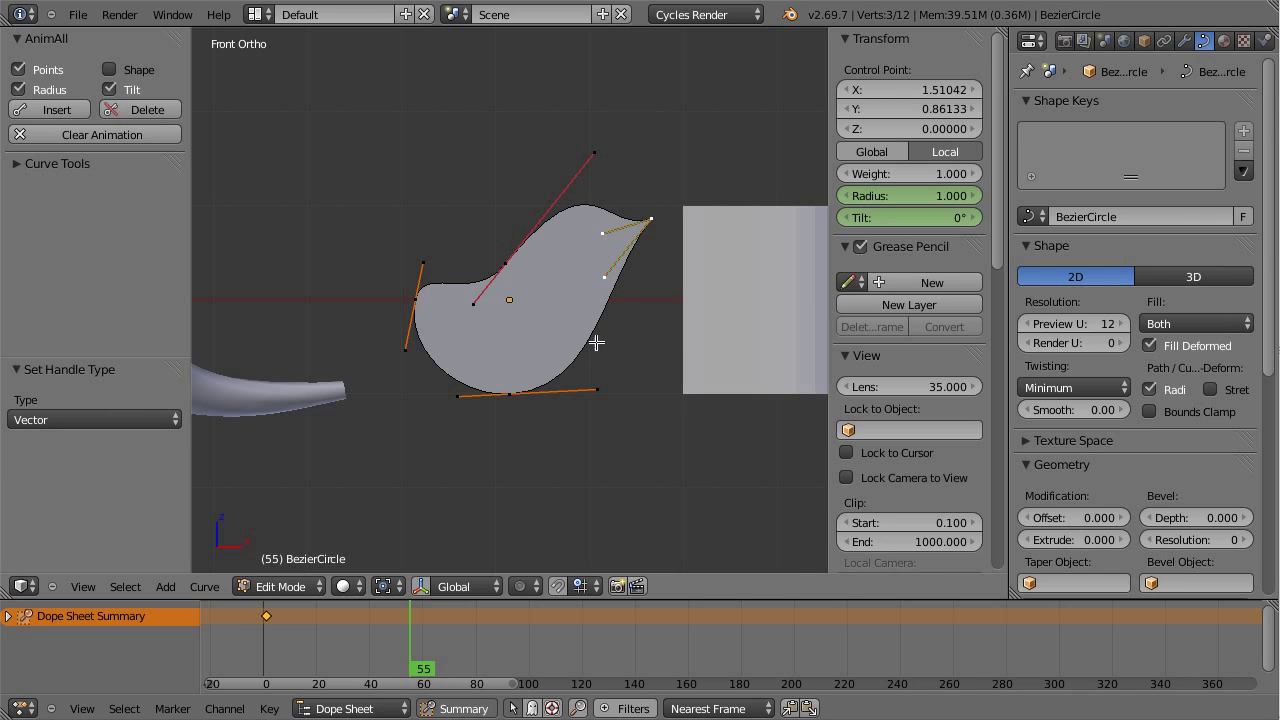
pyautogui.press('v')
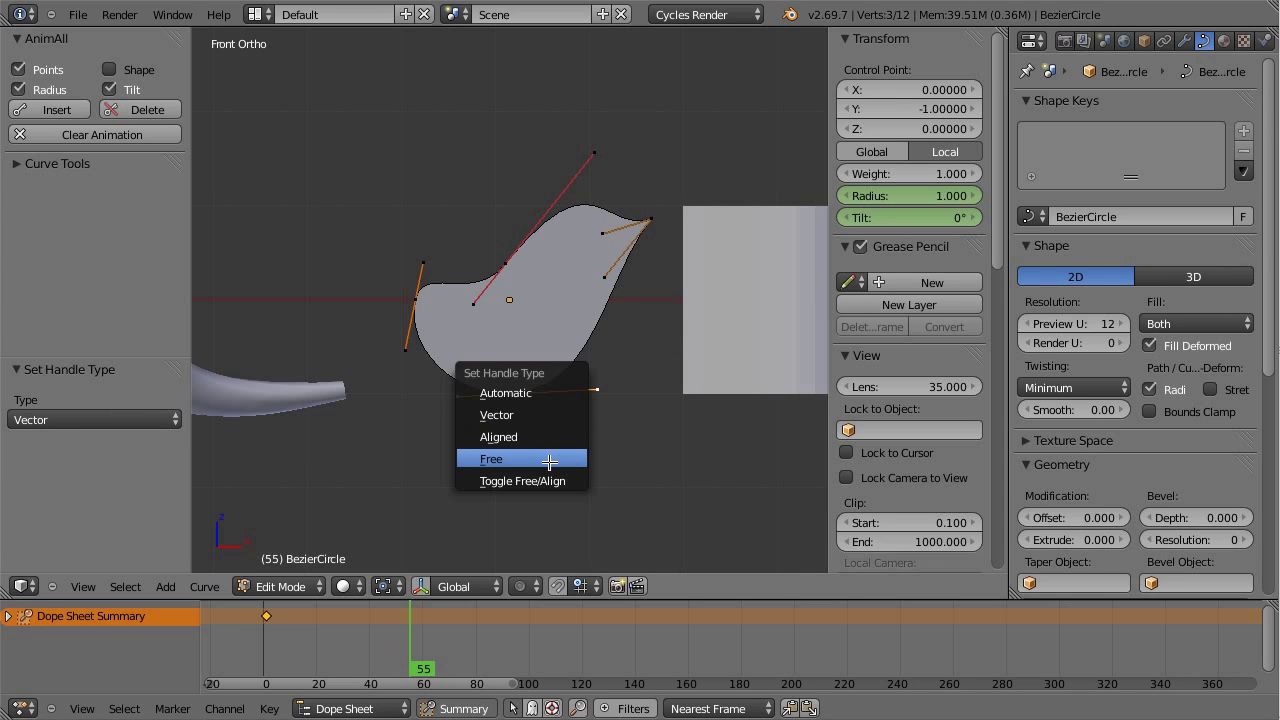
pyautogui.click(549, 459)
pyautogui.moveTo(596, 389); pyautogui.dragTo(512, 503, button='right')
# Step: Keyframe the deformed shape at frame 55, return to Object Mode and scrub back to preview
pyautogui.click(75, 108)
pyautogui.press('Tab')
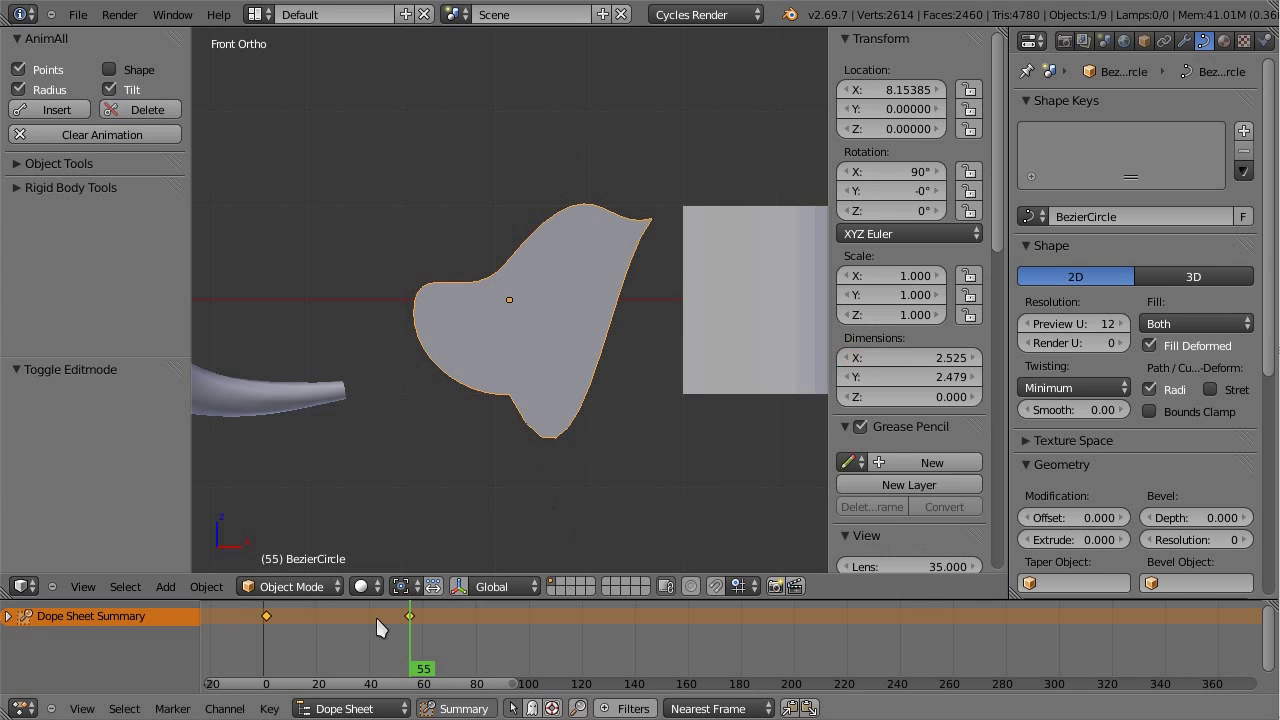
pyautogui.moveTo(375, 615); pyautogui.dragTo(383, 630)
# Step: Select and frame the Plane, then save the file over Video.blend with Ctrl+S
pyautogui.press('Tab')
pyautogui.press('Tab')
pyautogui.rightClick(606, 349)
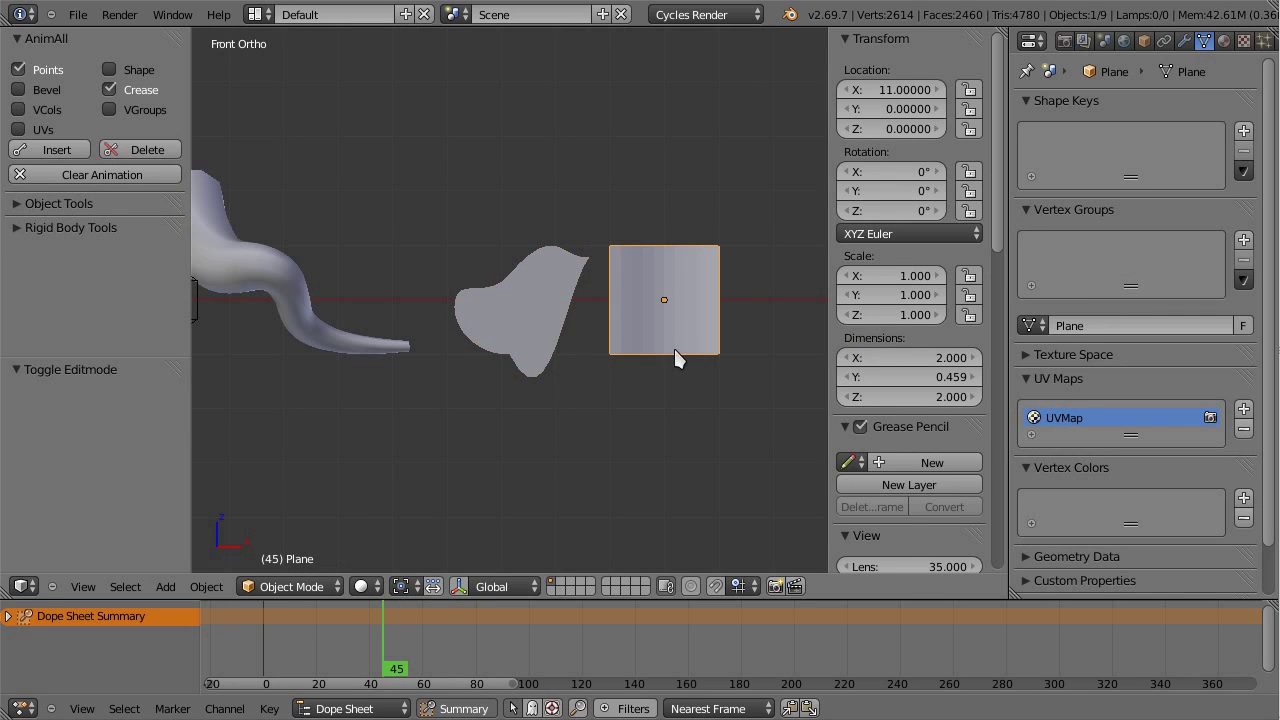
pyautogui.press('KP_Decimal')
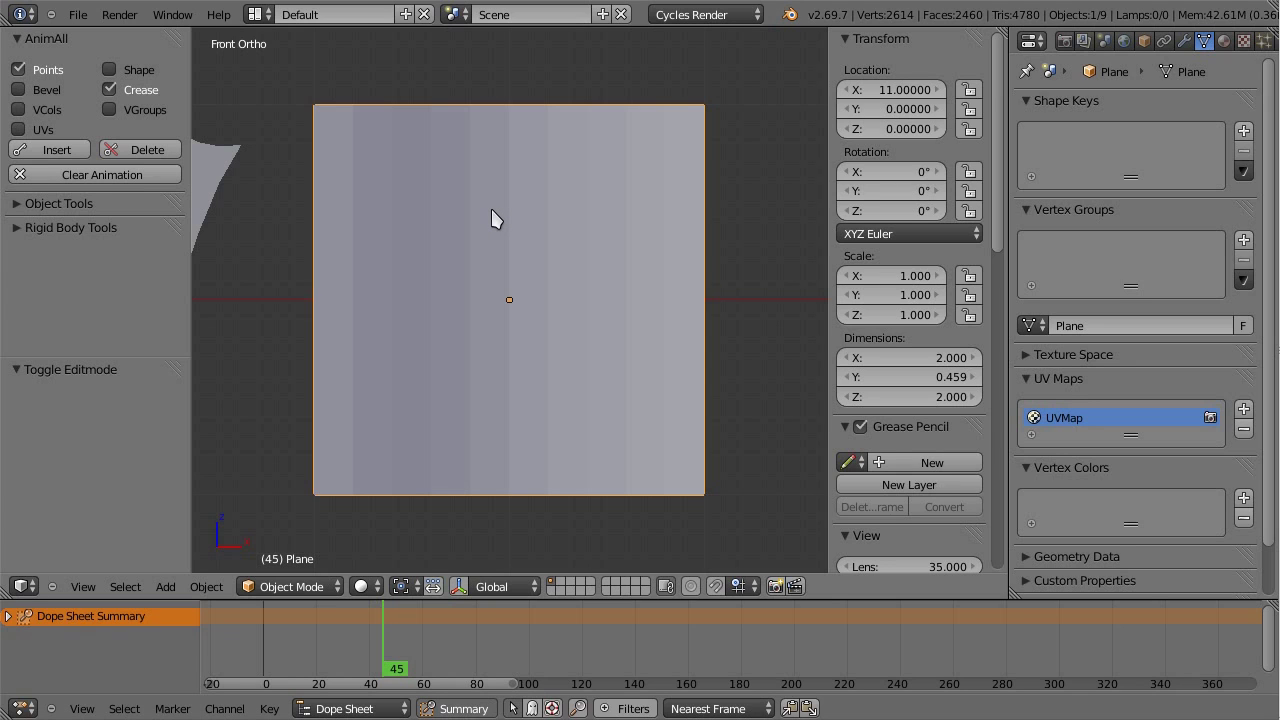
pyautogui.hotkey('ctrl', 's')
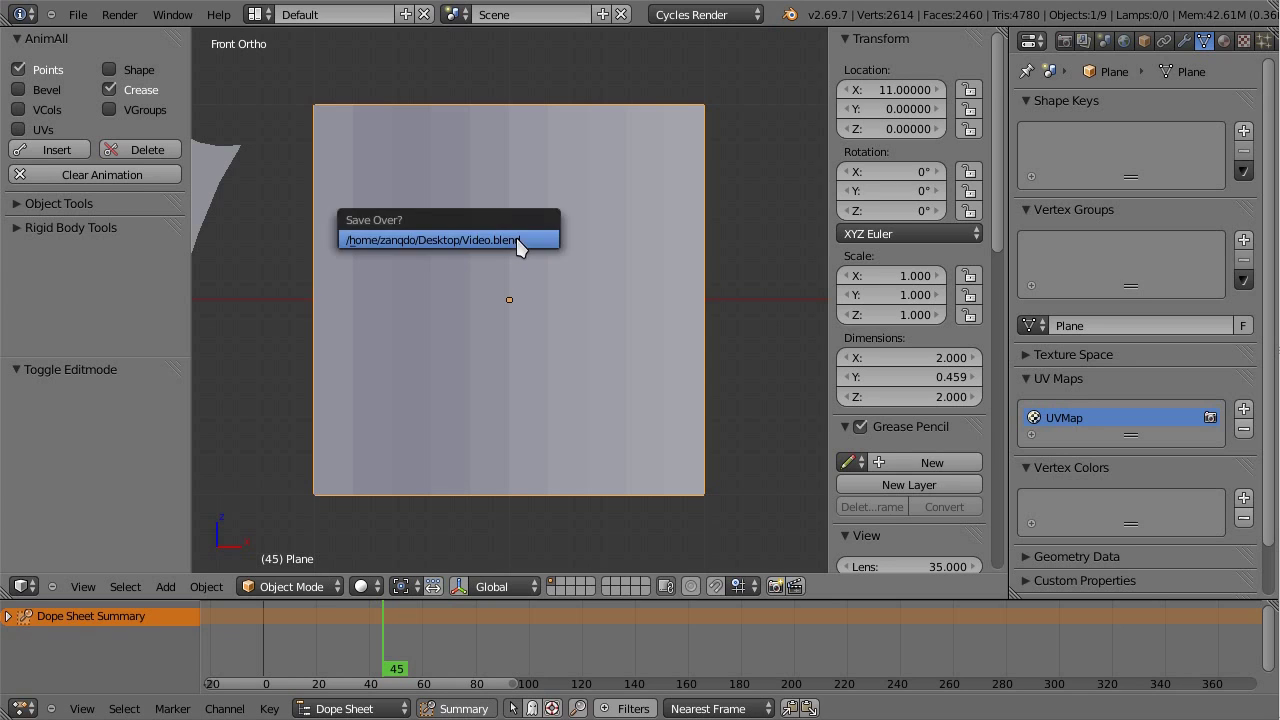
# Step: Confirm overwriting Video.blend and display the Plane with Textured shading
pyautogui.click(518, 241)
pyautogui.click(361, 586)
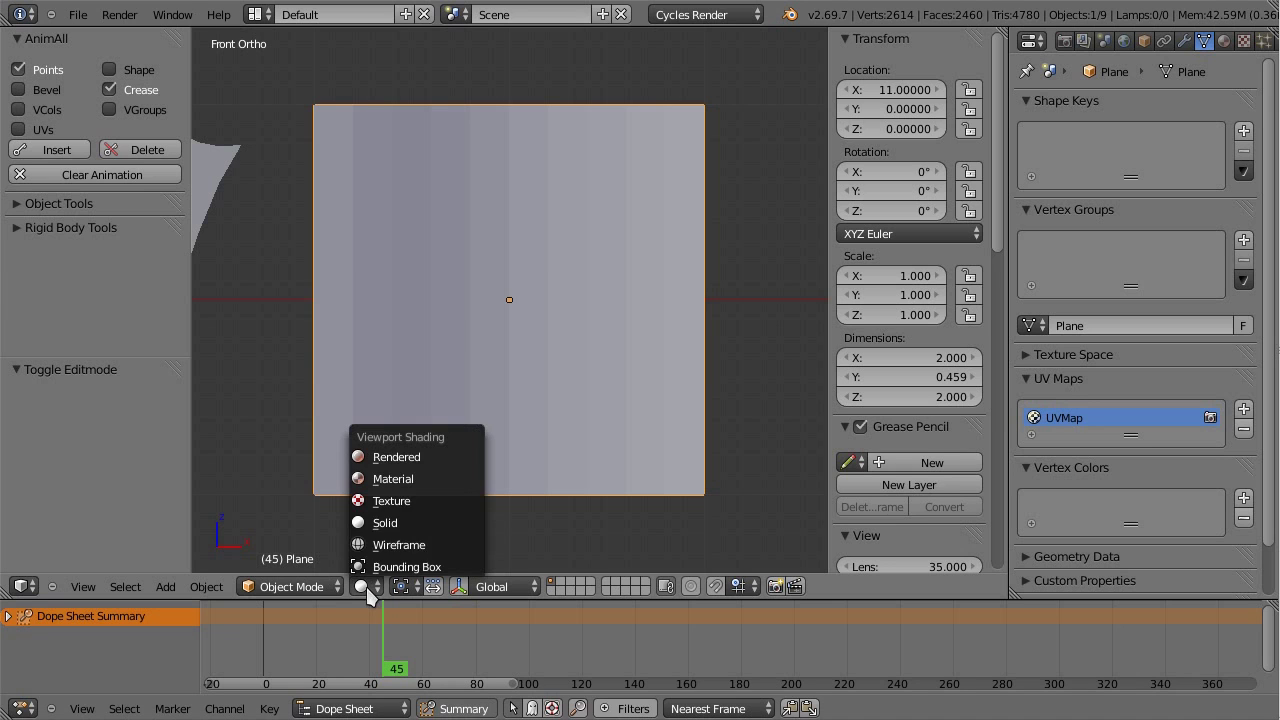
pyautogui.click(420, 507)
pyautogui.scroll(-3, 508, 371)
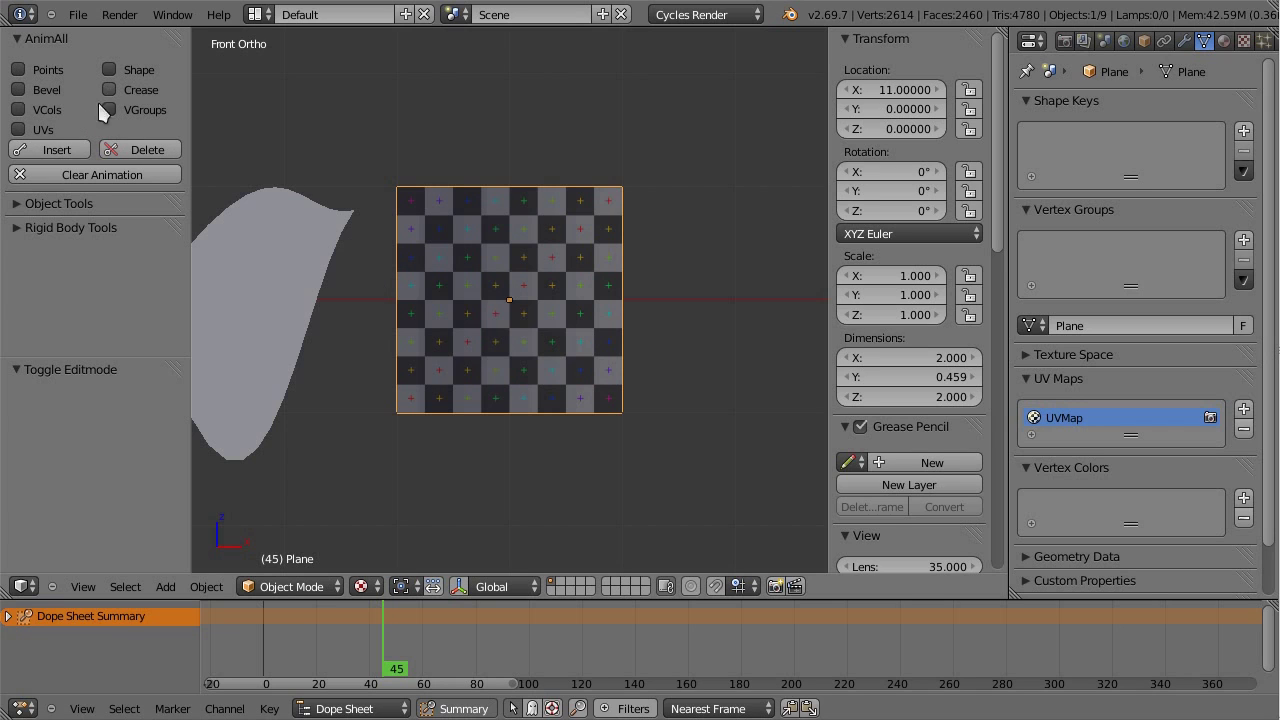
pyautogui.scroll(-2, 590, 328)
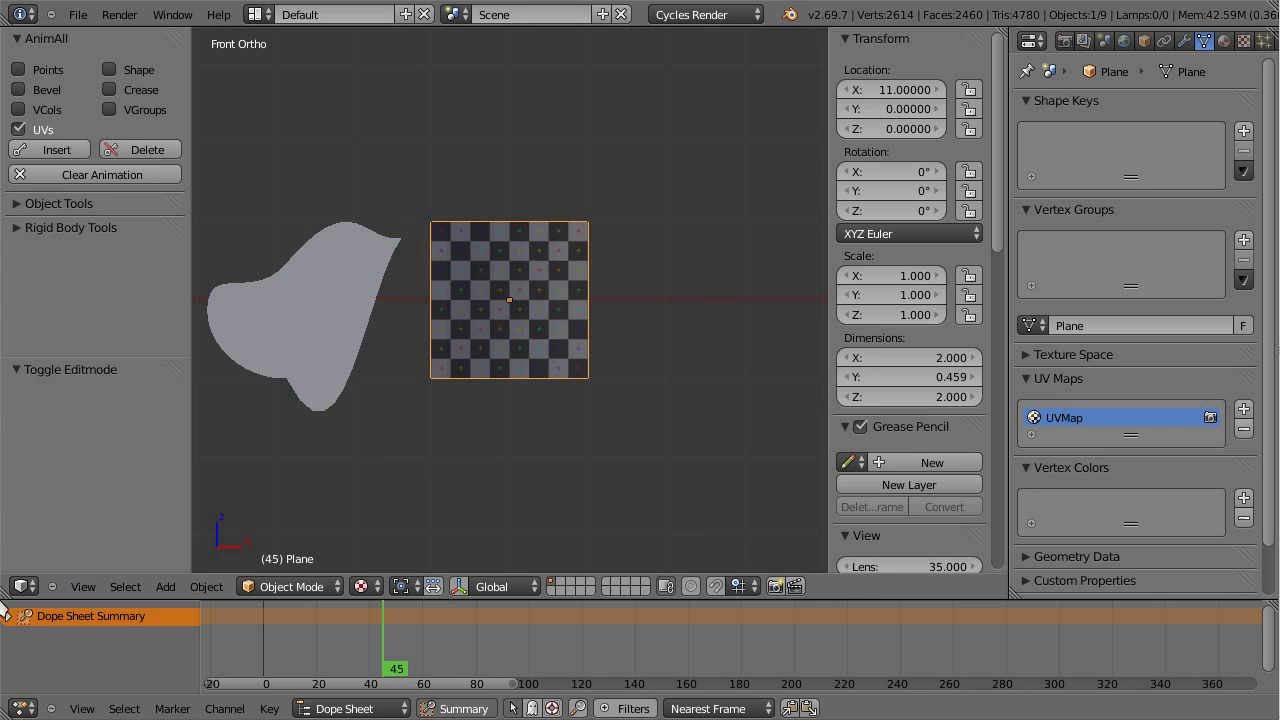
# Step: Split off a UV/Image Editor showing all the Plane's UVs over the Grid image
pyautogui.moveTo(5, 596); pyautogui.dragTo(480, 590)
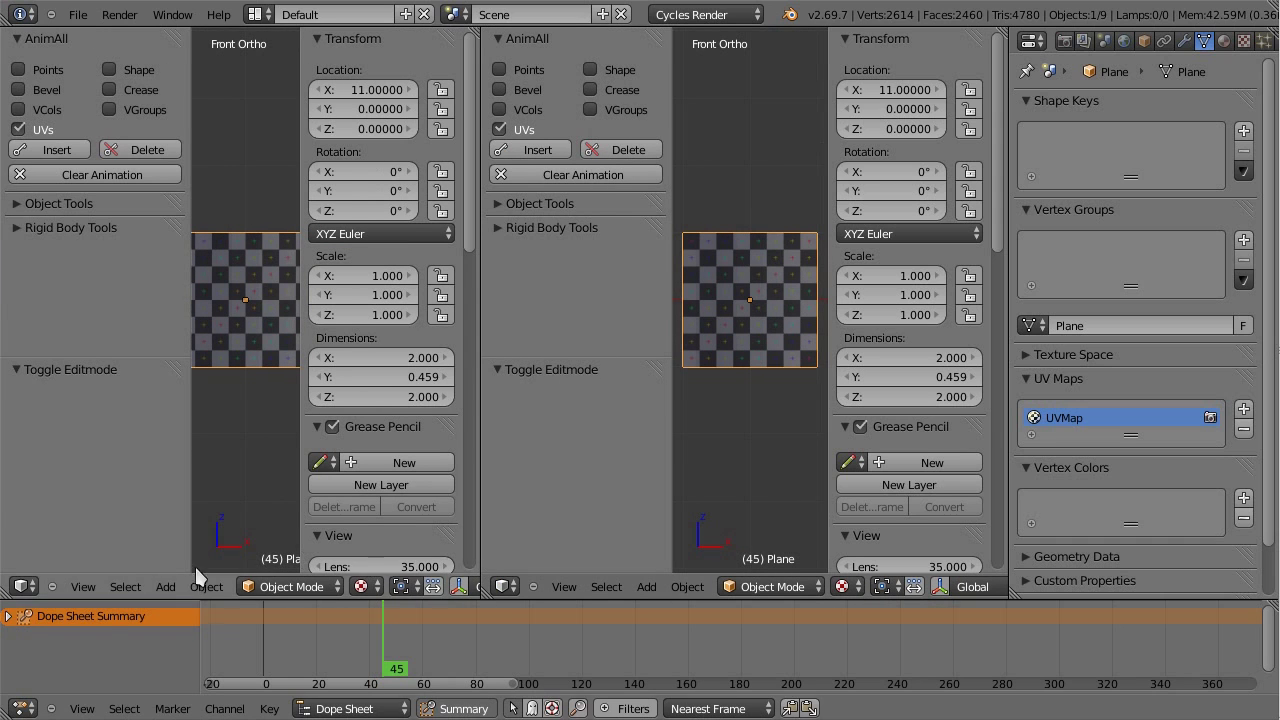
pyautogui.click(24, 587)
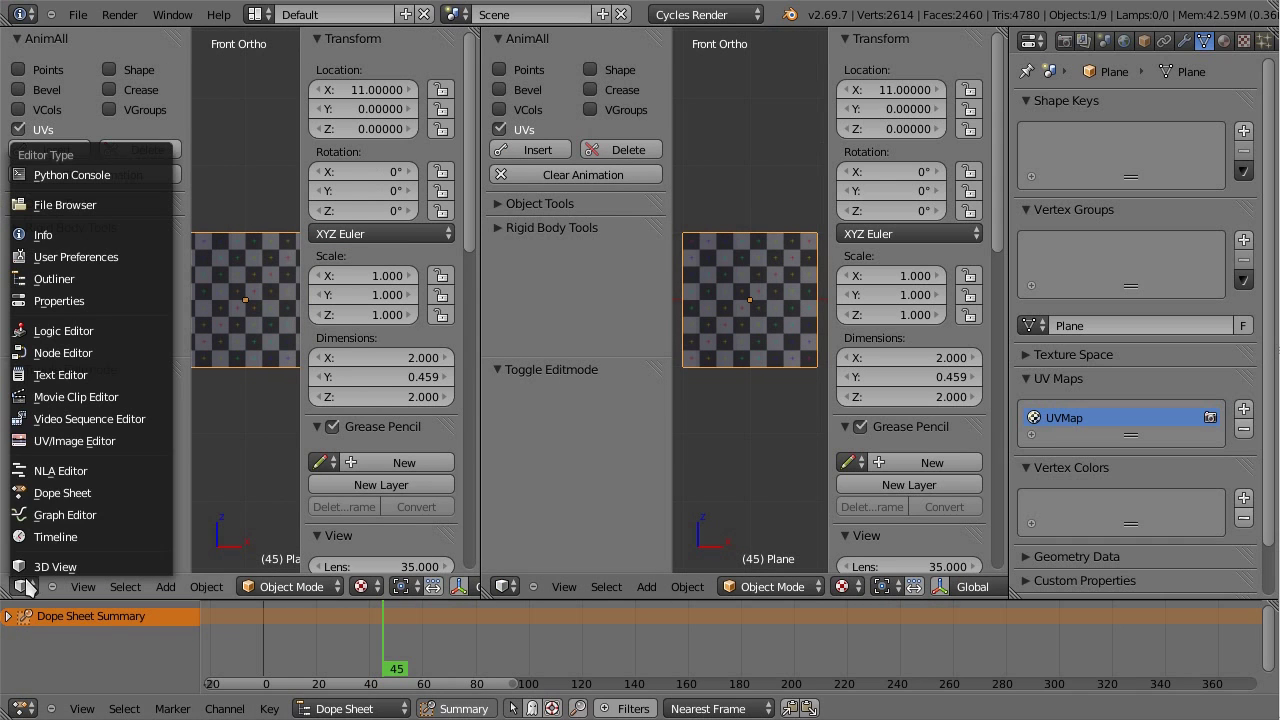
pyautogui.click(97, 441)
pyautogui.press('Tab')
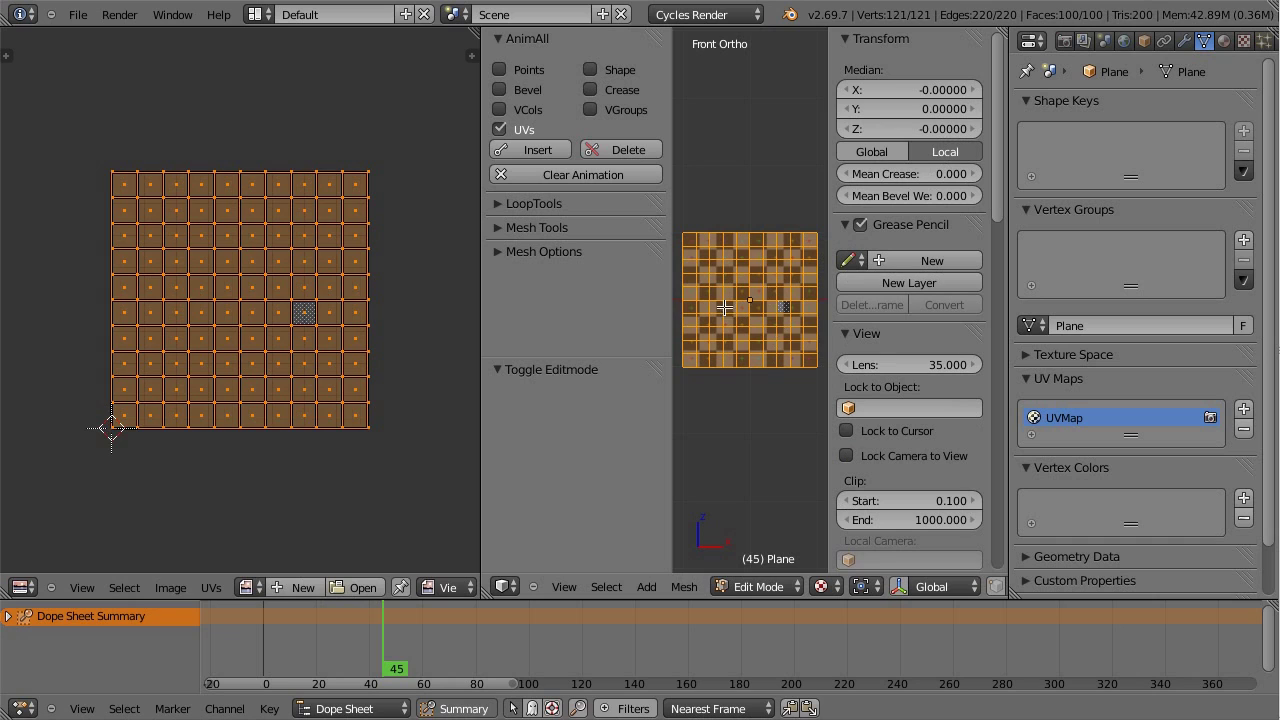
pyautogui.press('a')
pyautogui.click(249, 587)
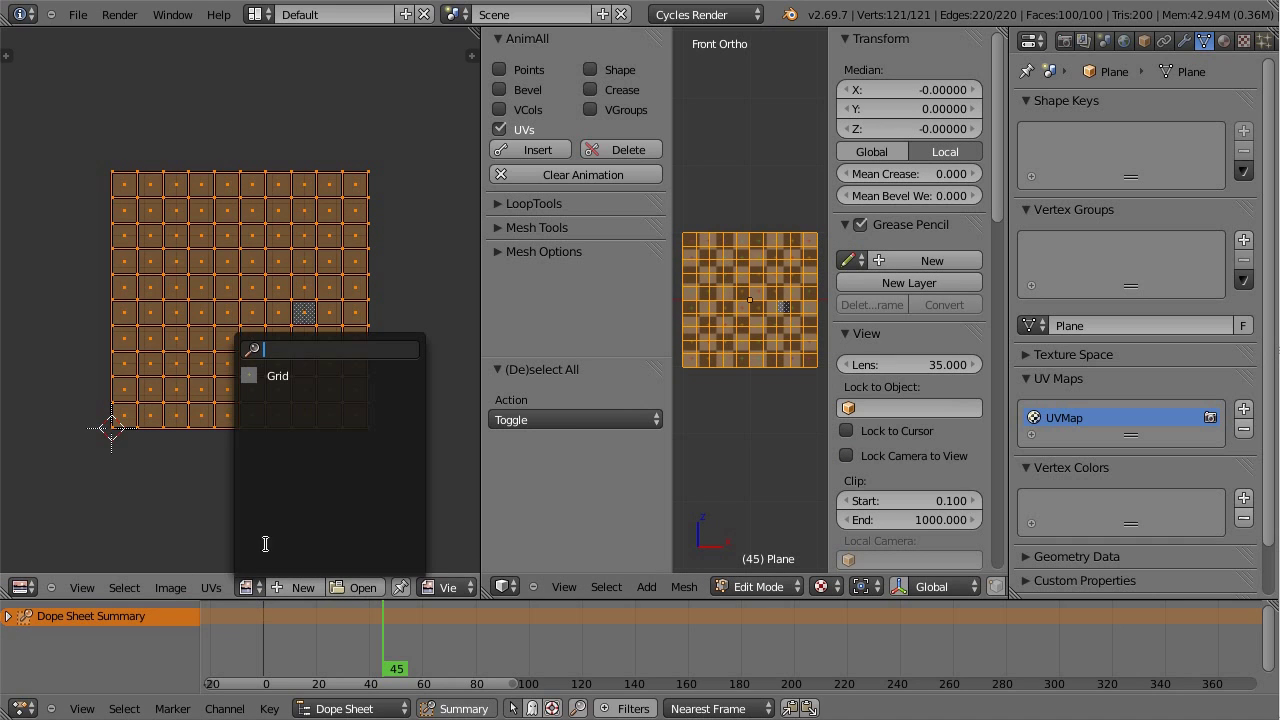
pyautogui.click(319, 375)
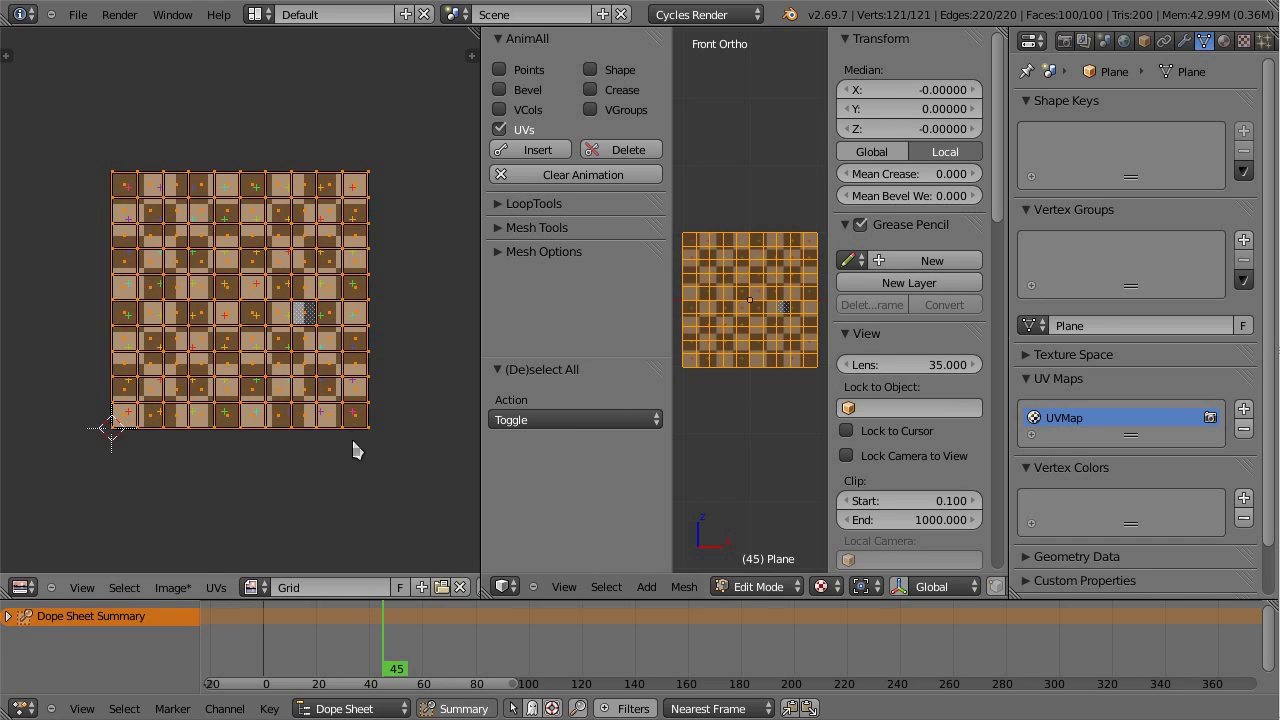
# Step: Narrow the UV editor, hide the 3D view's properties shelf and switch to Vertex select mode
pyautogui.moveTo(479, 448); pyautogui.dragTo(403, 448)
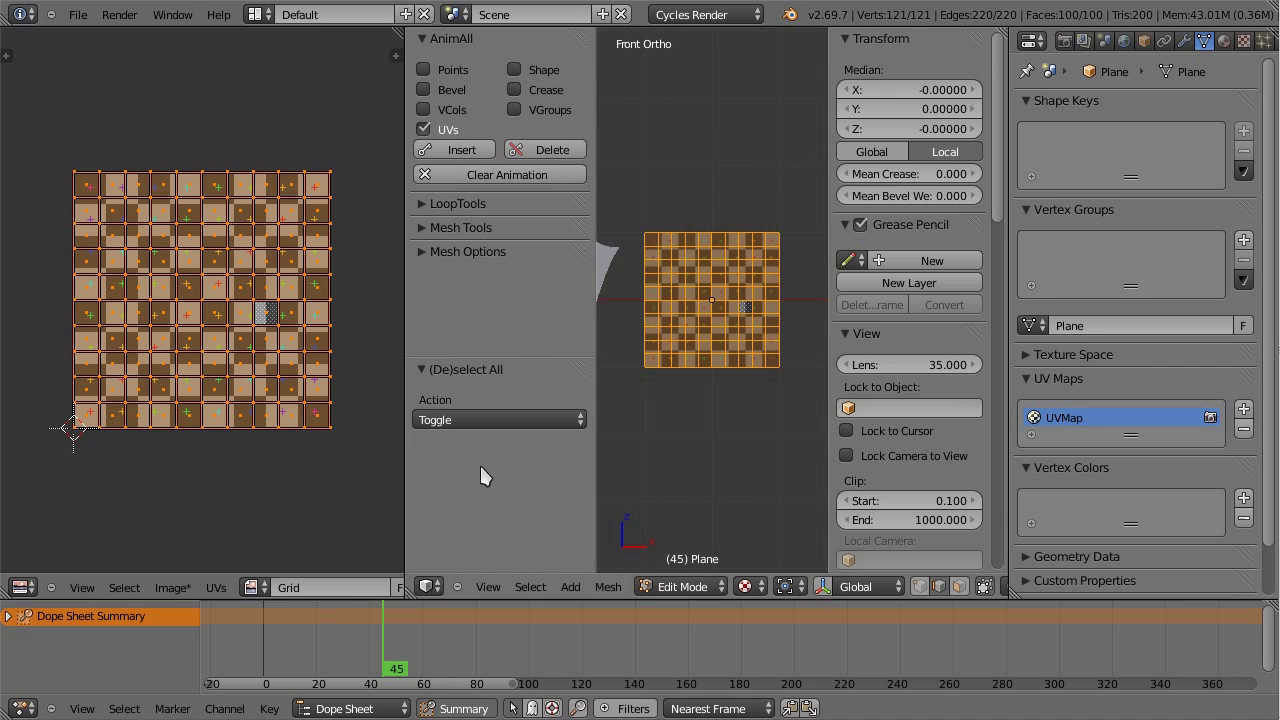
pyautogui.press('n')
pyautogui.scroll(3, 759, 445)
pyautogui.hotkey('ctrl', 'Tab')
pyautogui.click(805, 287)
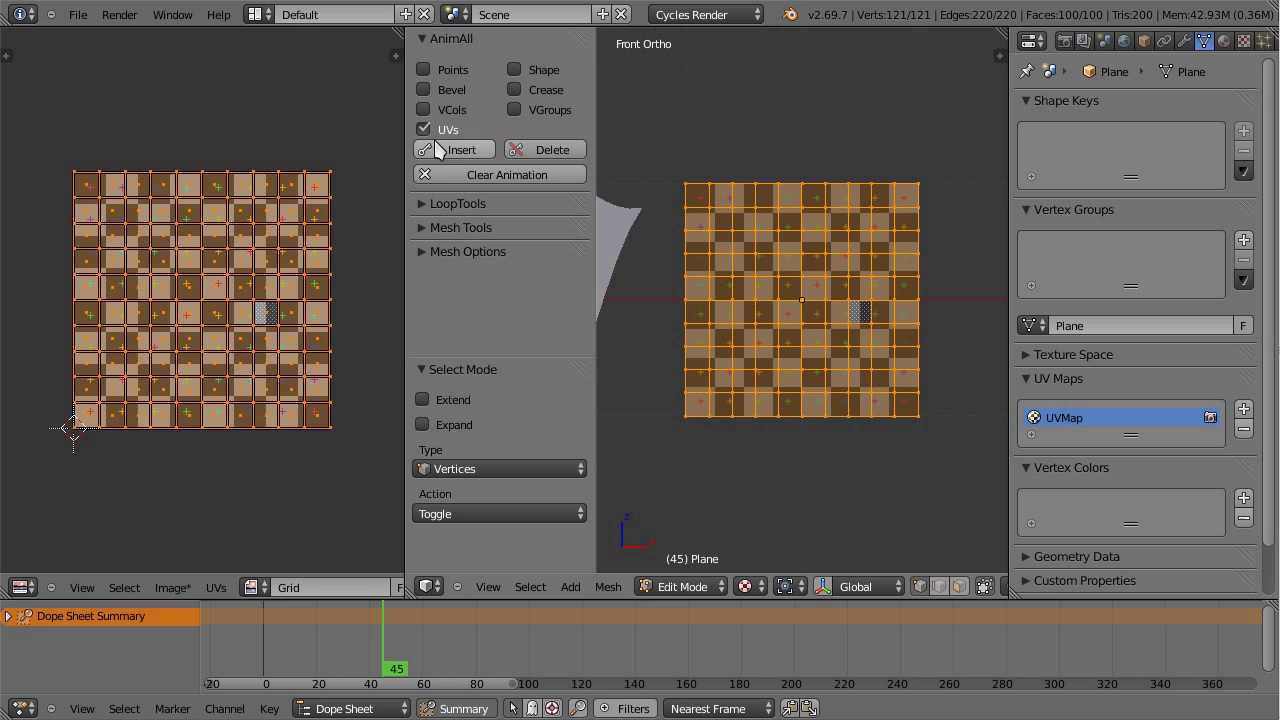
# Step: Go to frame 1 and insert an AnimAll keyframe for the Plane's UVs
pyautogui.click(290, 660)
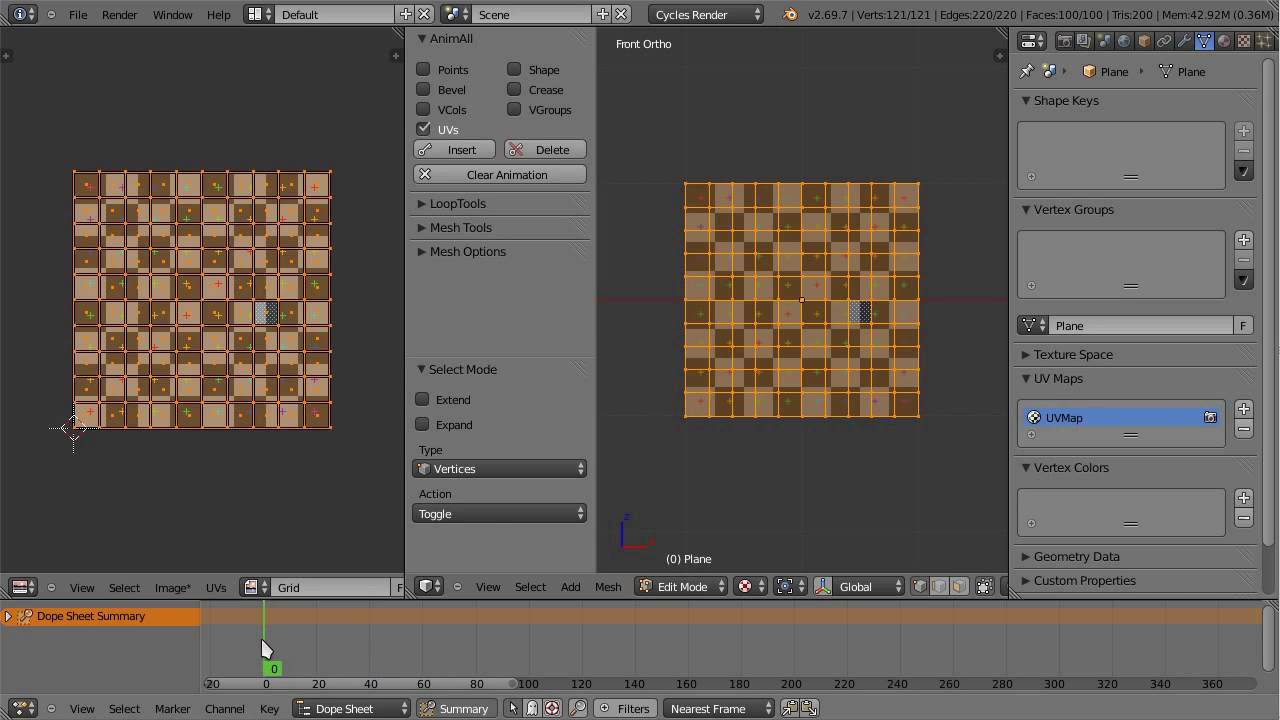
pyautogui.click(463, 148)
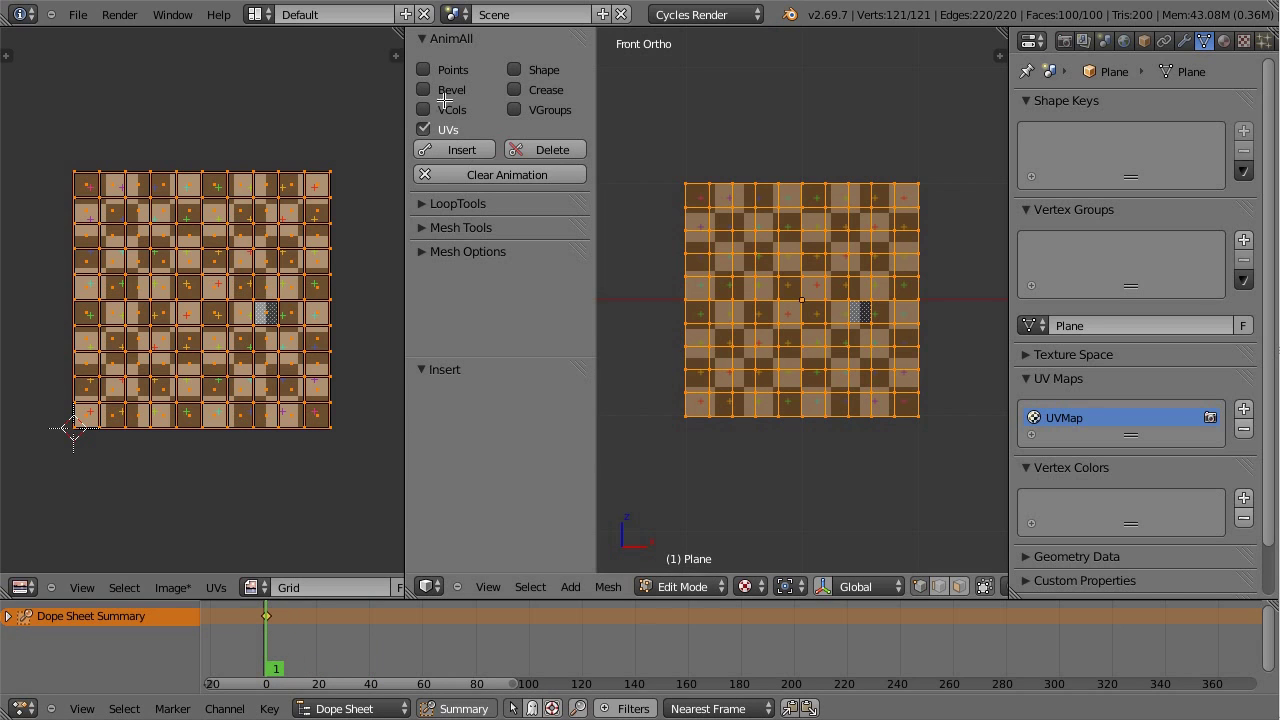
pyautogui.click(204, 298)
# Step: Move to frame 63, set UV selection to vertices and widen the UV editor
pyautogui.moveTo(277, 655); pyautogui.dragTo(432, 658)
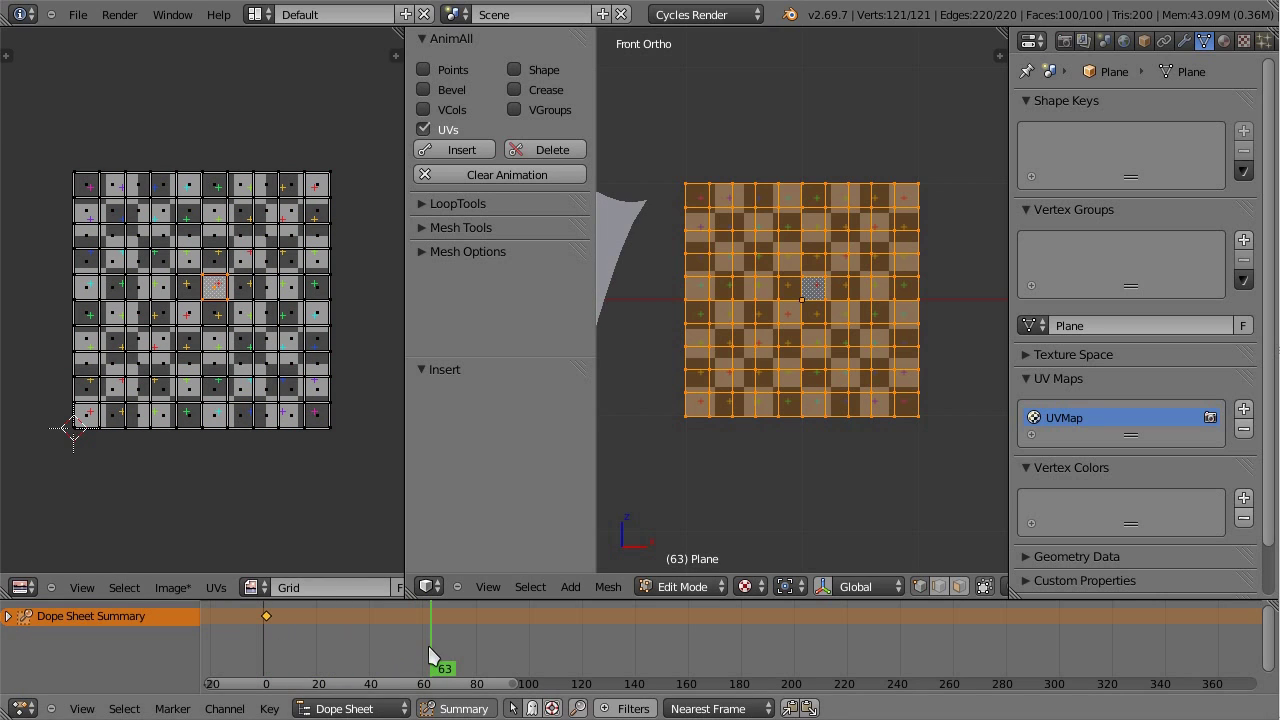
pyautogui.hotkey('ctrl', 'Tab')
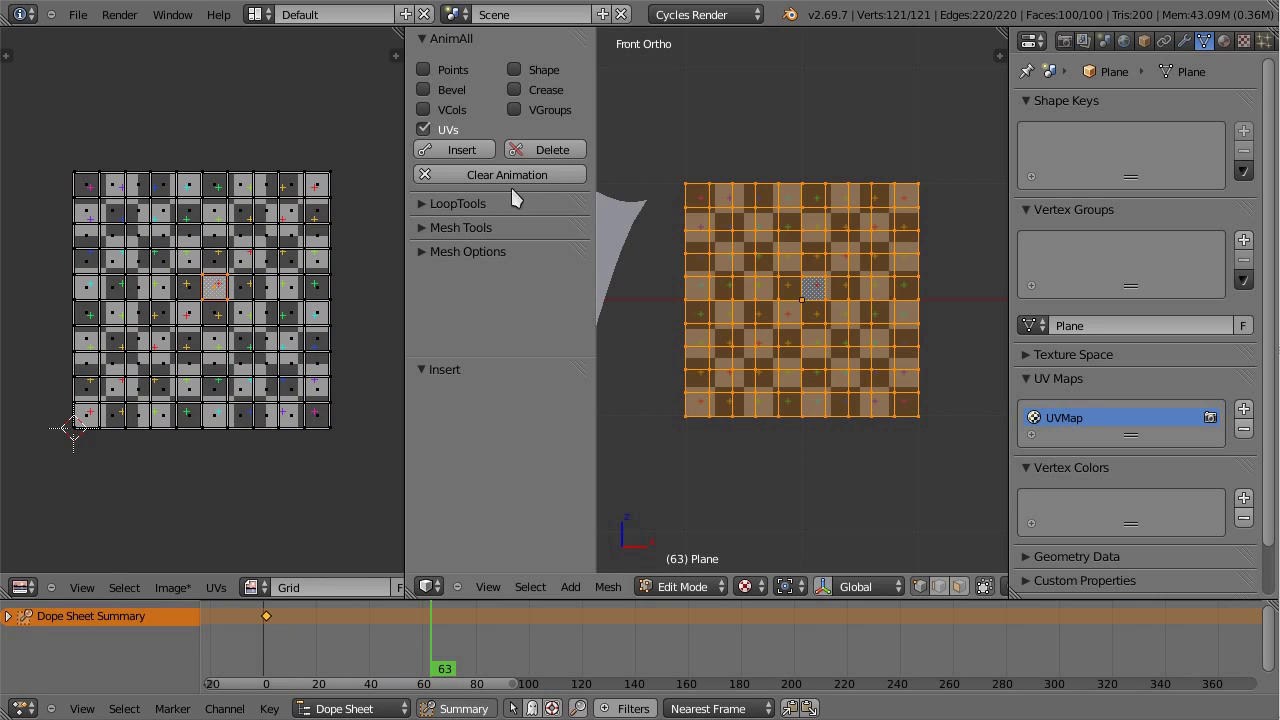
pyautogui.hotkey('ctrl', 'Tab')
pyautogui.click(193, 326)
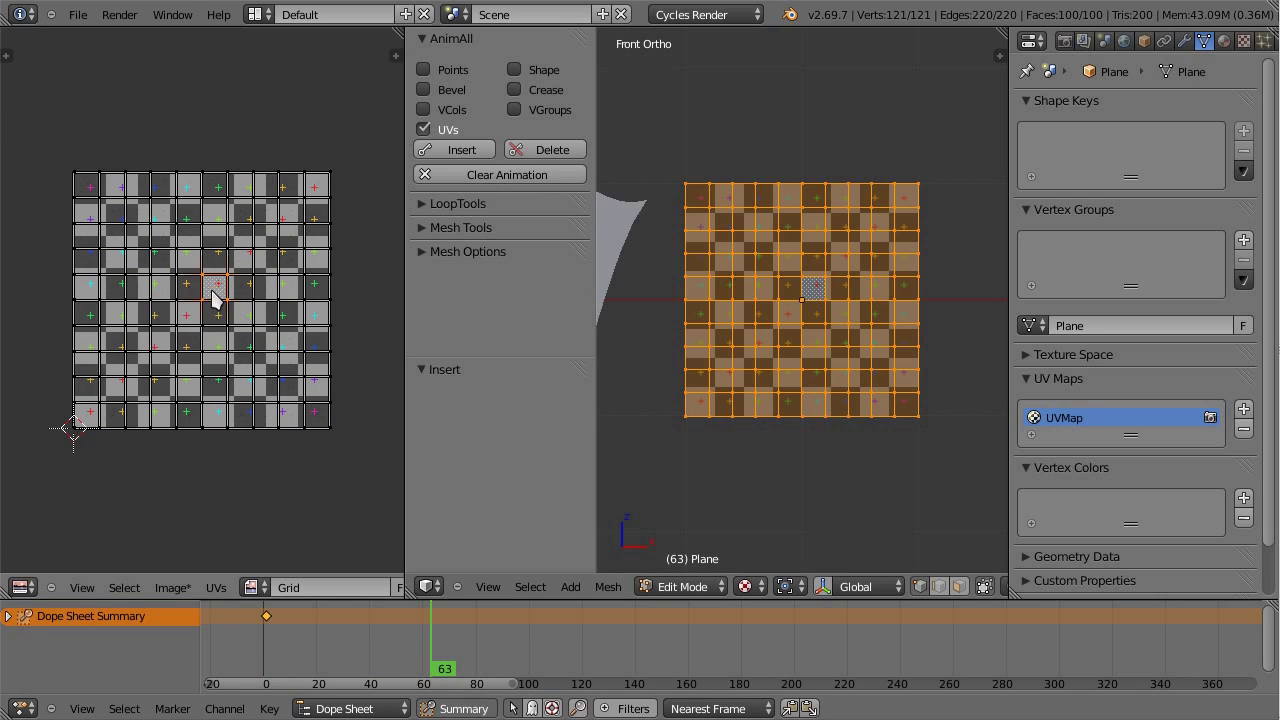
pyautogui.click(53, 588)
pyautogui.moveTo(405, 515); pyautogui.dragTo(749, 515)
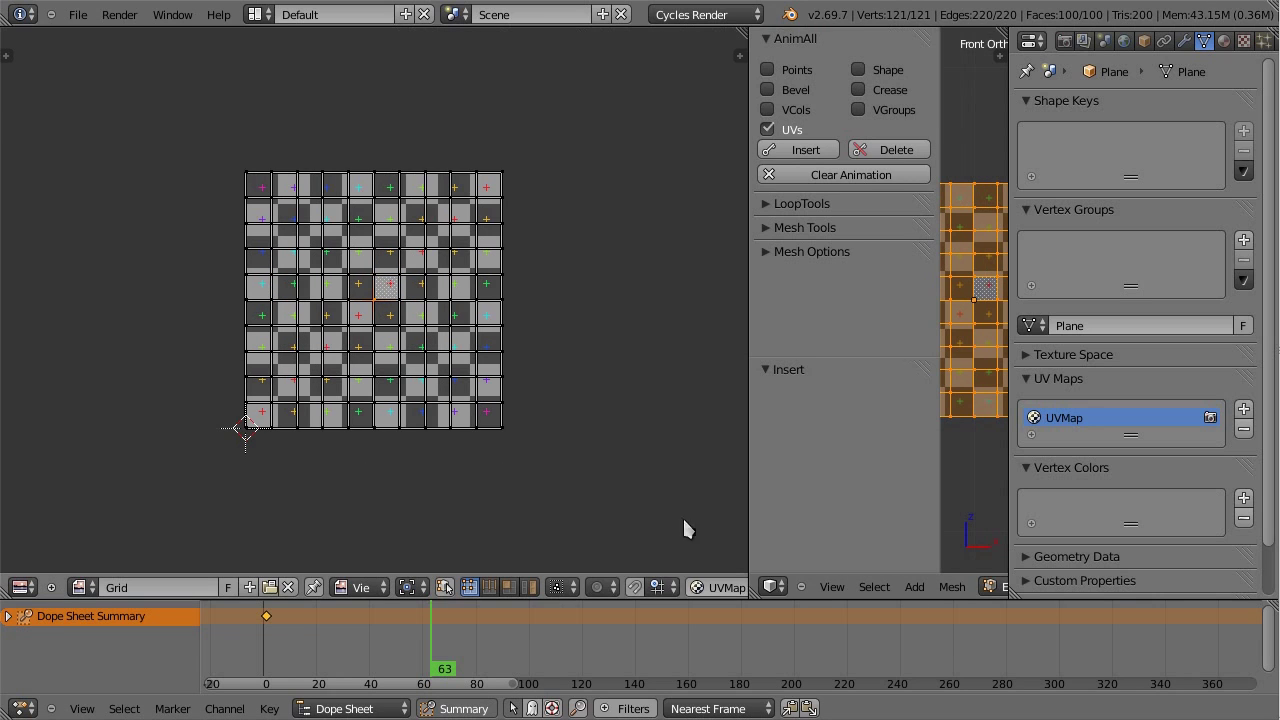
# Step: Swirl the UVs with a proportional-falloff rotation and keyframe them at frame 63
pyautogui.press('r')
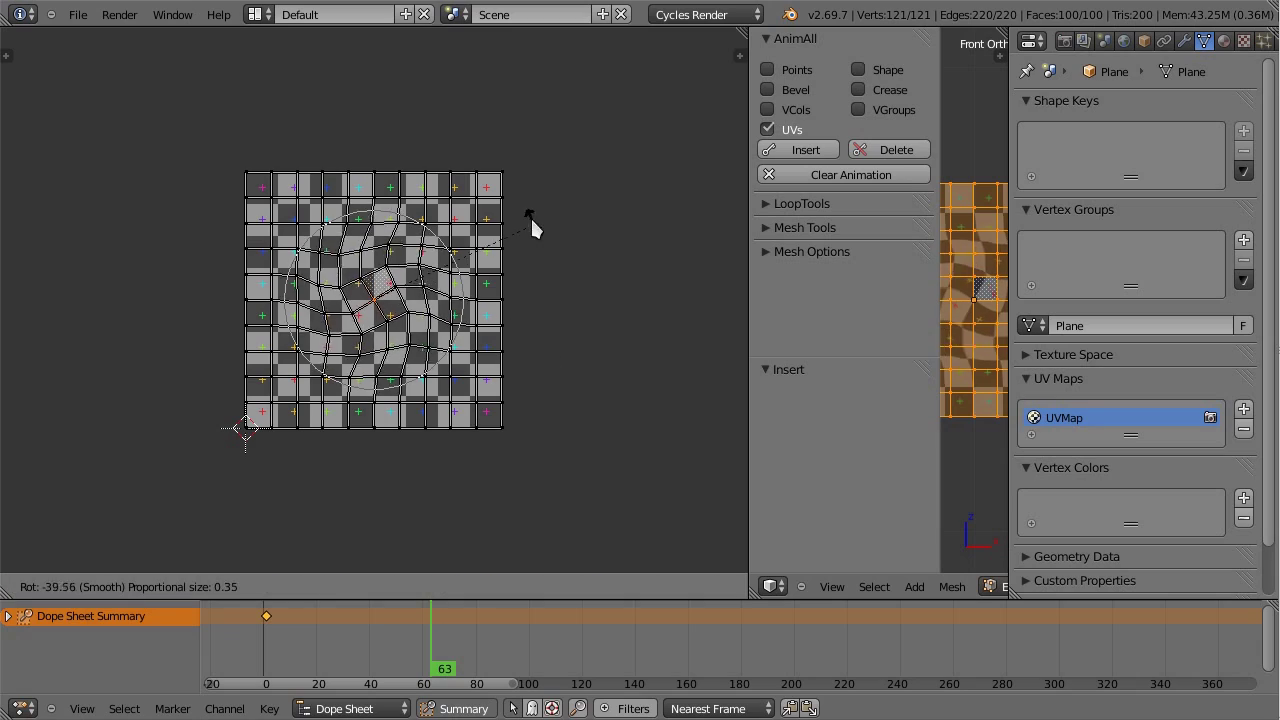
pyautogui.scroll(-5, 530, 203)
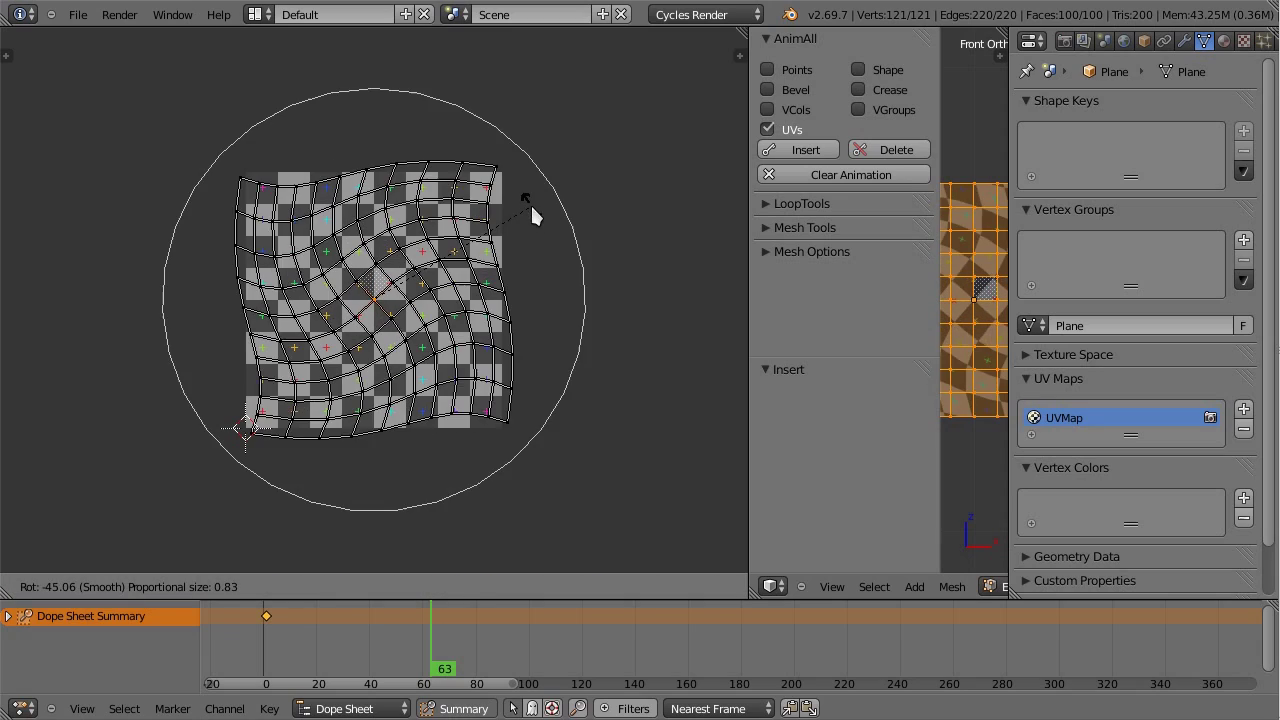
pyautogui.click(440, 110)
pyautogui.click(812, 149)
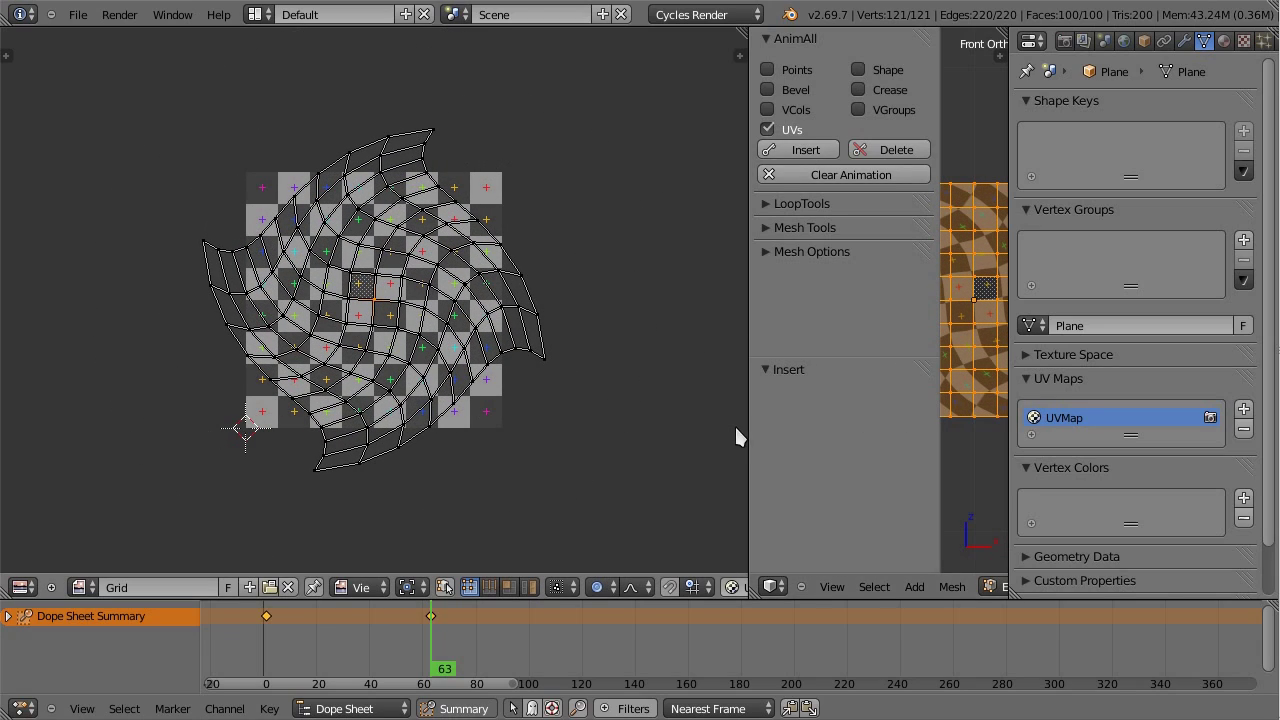
# Step: Return to Object Mode and merge the UV editor back into a full-width 3D view
pyautogui.moveTo(749, 437); pyautogui.dragTo(445, 438)
pyautogui.moveTo(342, 638); pyautogui.dragTo(392, 623)
pyautogui.press('Tab')
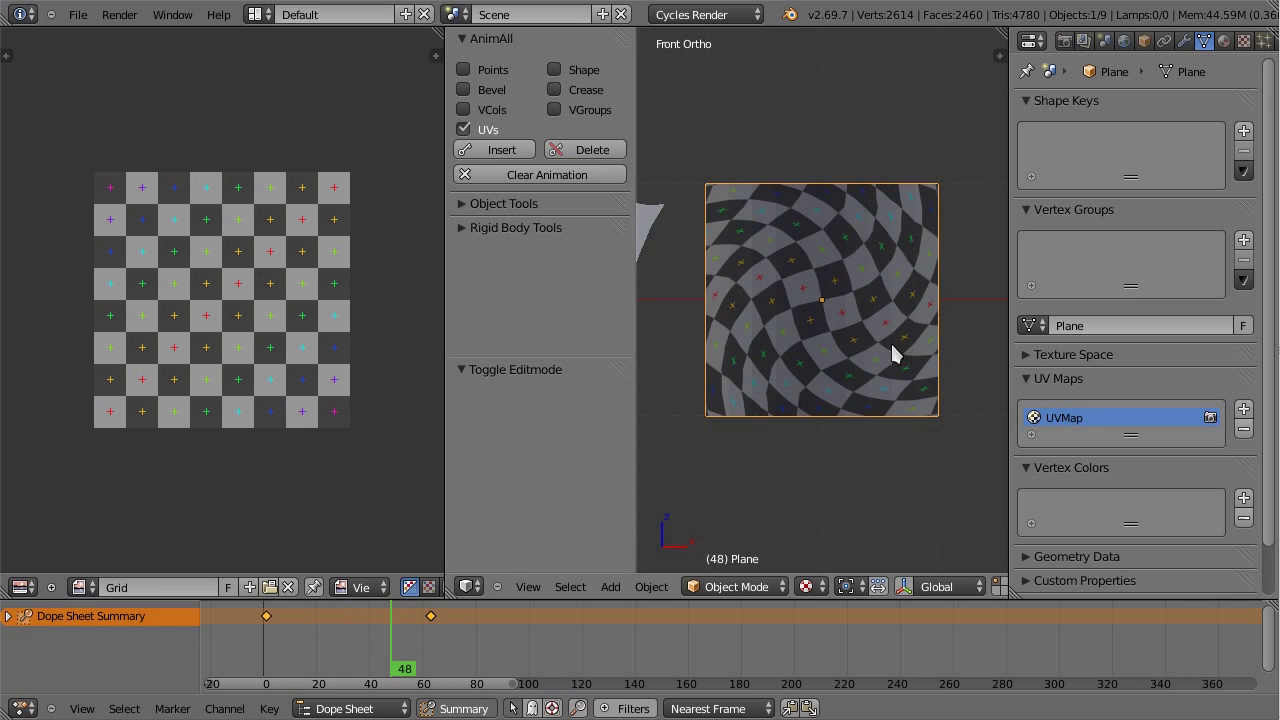
pyautogui.moveTo(450, 594); pyautogui.dragTo(250, 594)
pyautogui.moveTo(380, 640); pyautogui.dragTo(339, 630)
# Step: Play the swirling UV animation, viewing it at an angle and then from the front
pyautogui.hotkey('alt', 'a')
pyautogui.press('Escape')
pyautogui.click(318, 632)
pyautogui.scroll(-2, 534, 366)
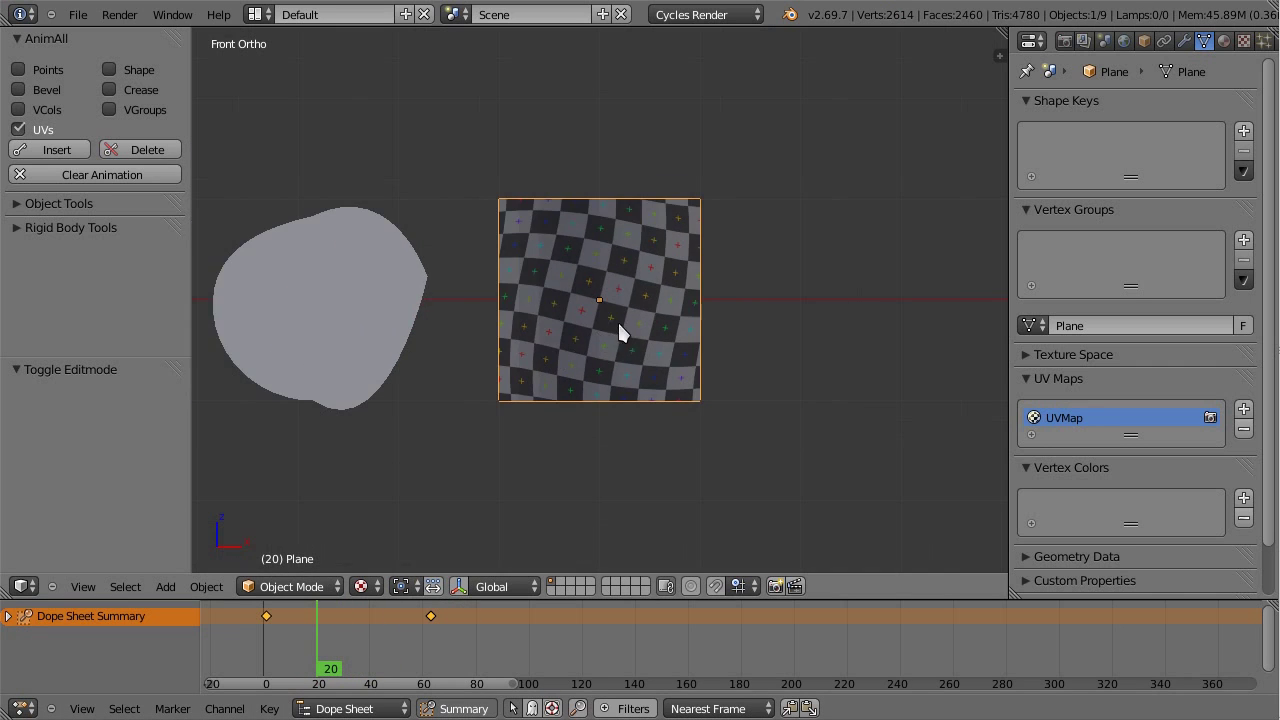
pyautogui.moveTo(623, 334); pyautogui.dragTo(601, 364, button='middle')
pyautogui.hotkey('alt', 'a')
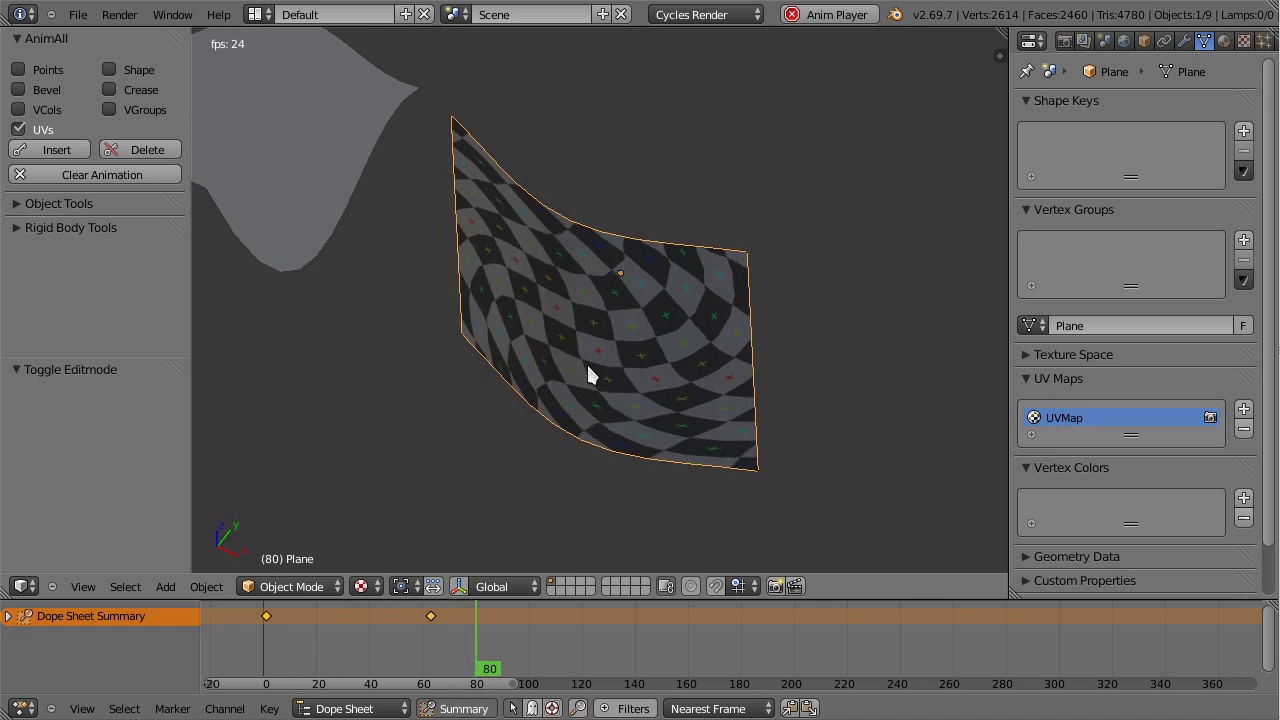
pyautogui.press('Escape')
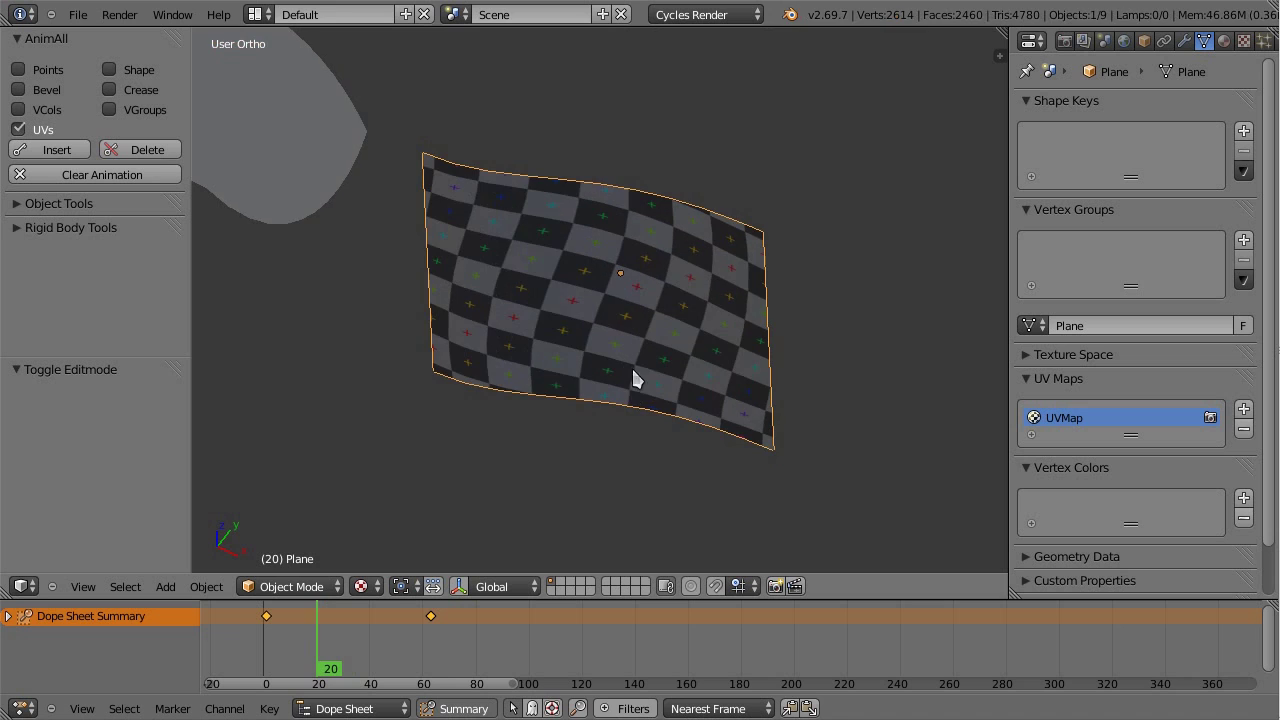
pyautogui.press('KP_1')
pyautogui.hotkey('alt', 'a')
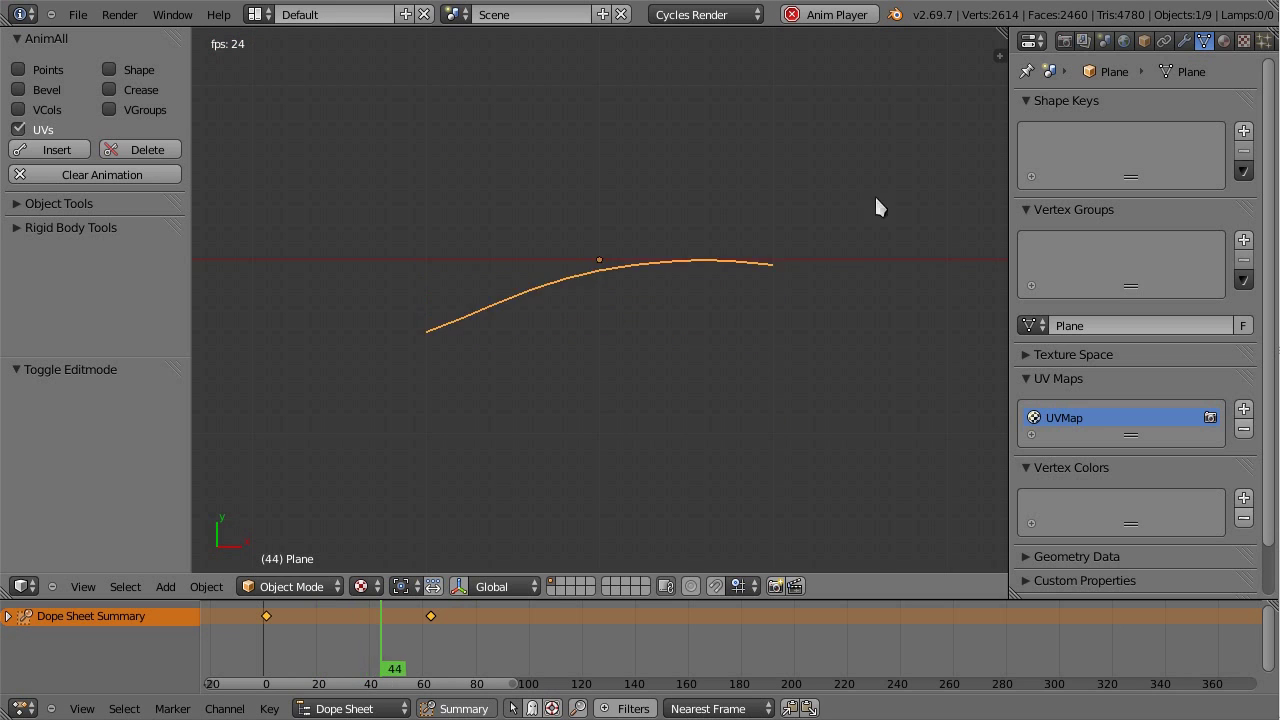
# Step: Add a new vertex group to the Plane and name it WaveControl
pyautogui.click(1185, 39)
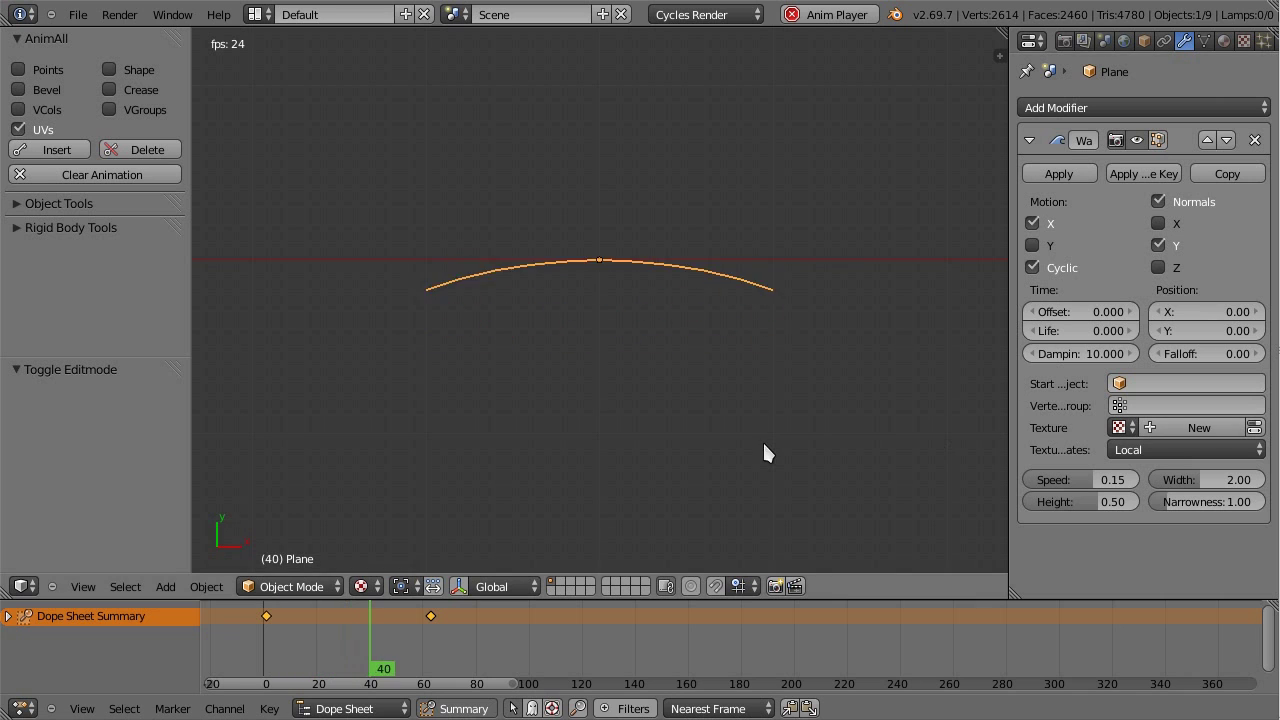
pyautogui.press('KP_7')
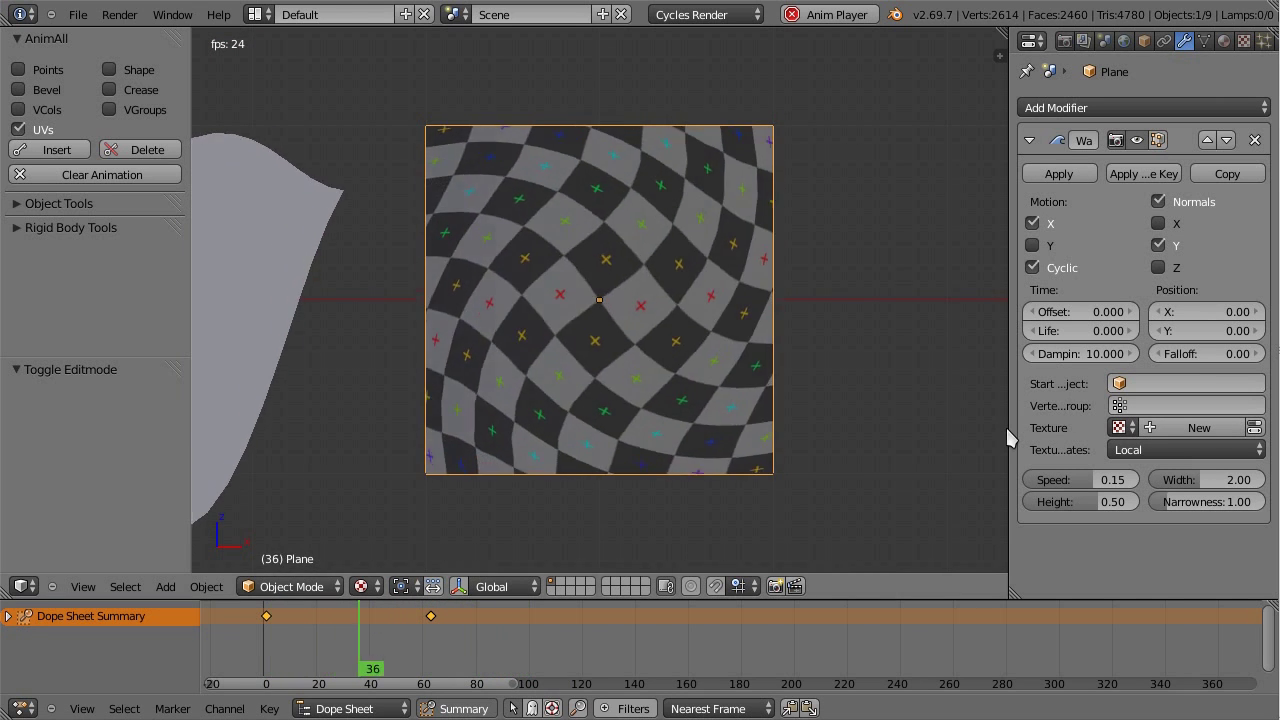
pyautogui.moveTo(1010, 440); pyautogui.dragTo(900, 440)
pyautogui.click(1096, 40)
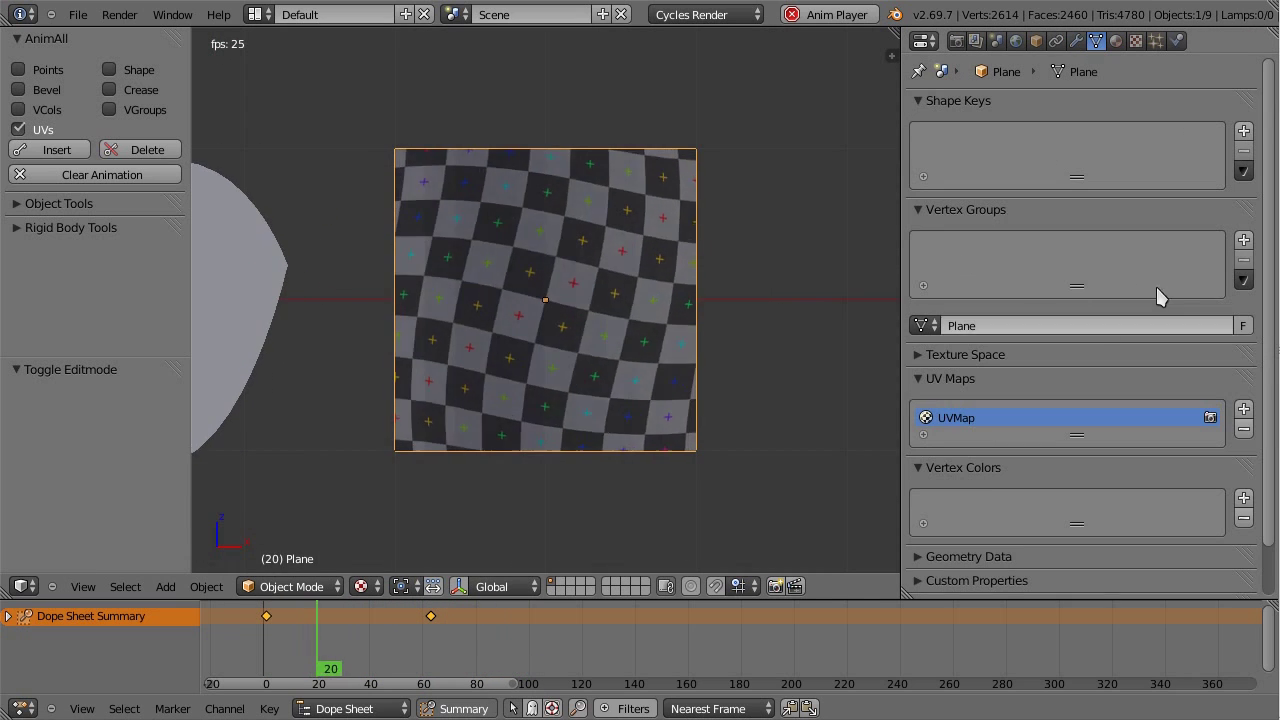
pyautogui.click(1243, 240)
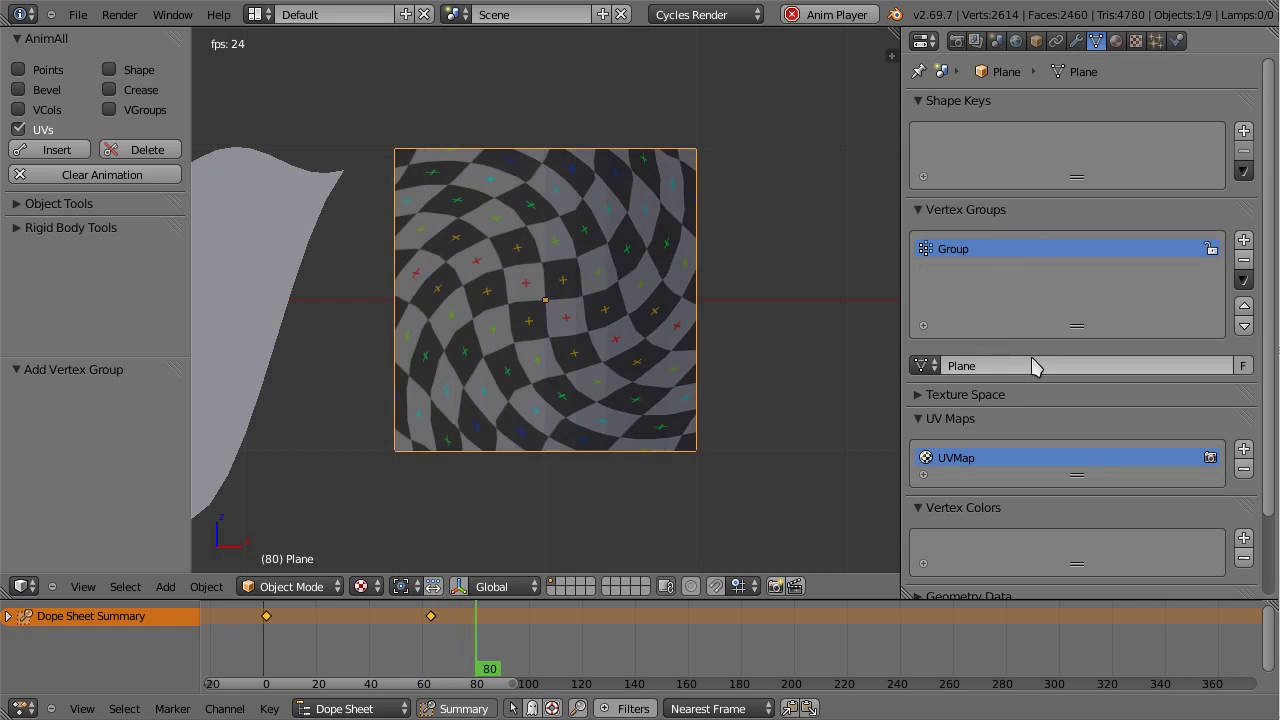
pyautogui.doubleClick(948, 252)
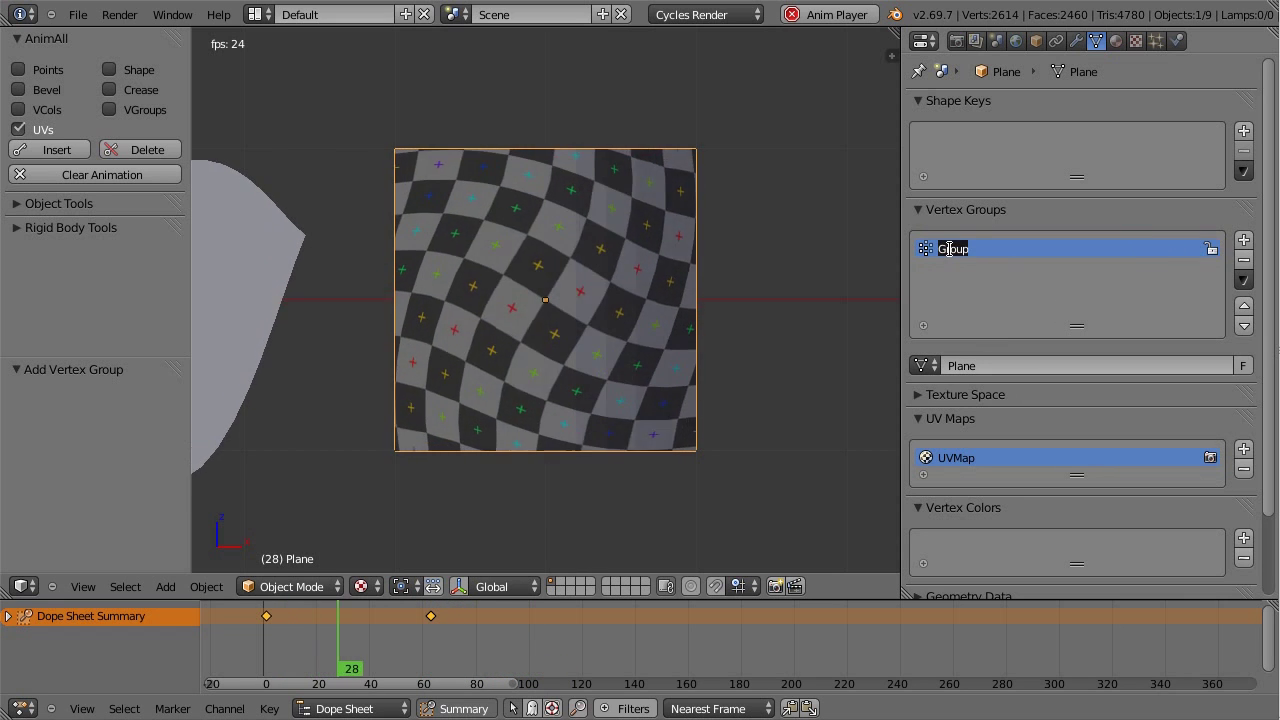
pyautogui.write('WaveControl')
pyautogui.press('Return')
# Step: Set the Wave modifier's Vertex Group to WaveControl, removing an accidentally added texture
pyautogui.click(1076, 41)
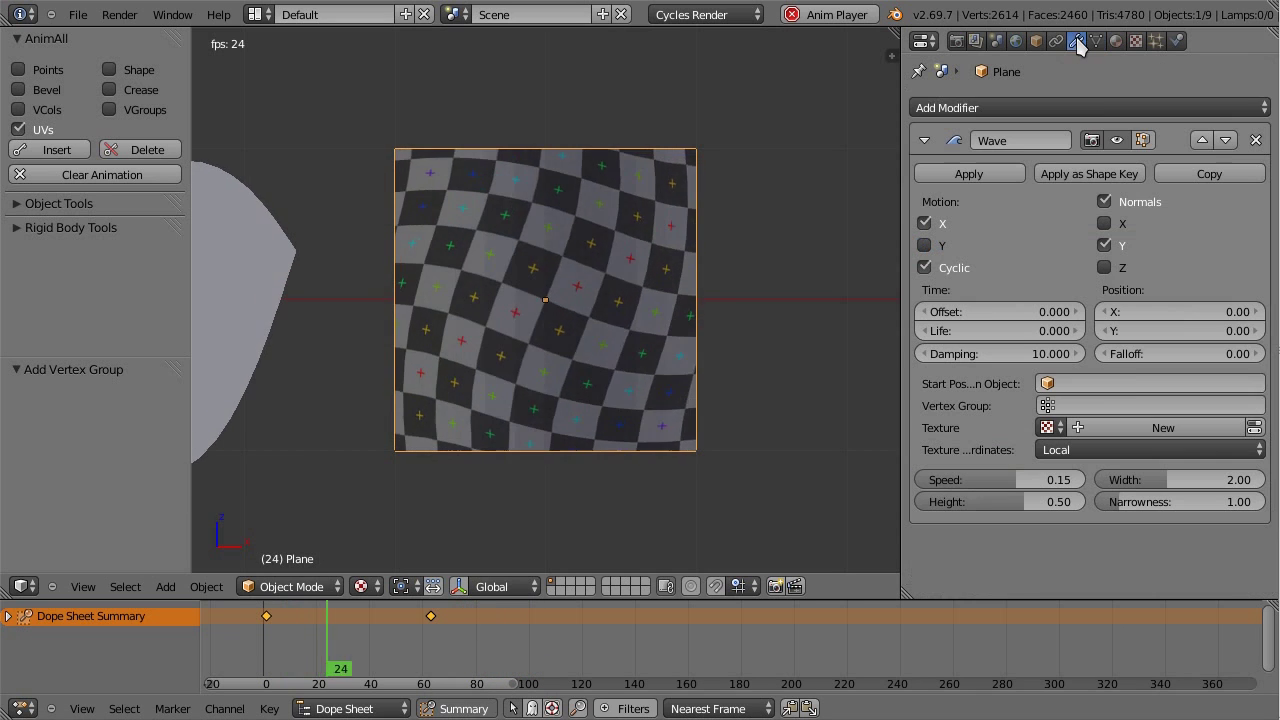
pyautogui.click(1088, 403)
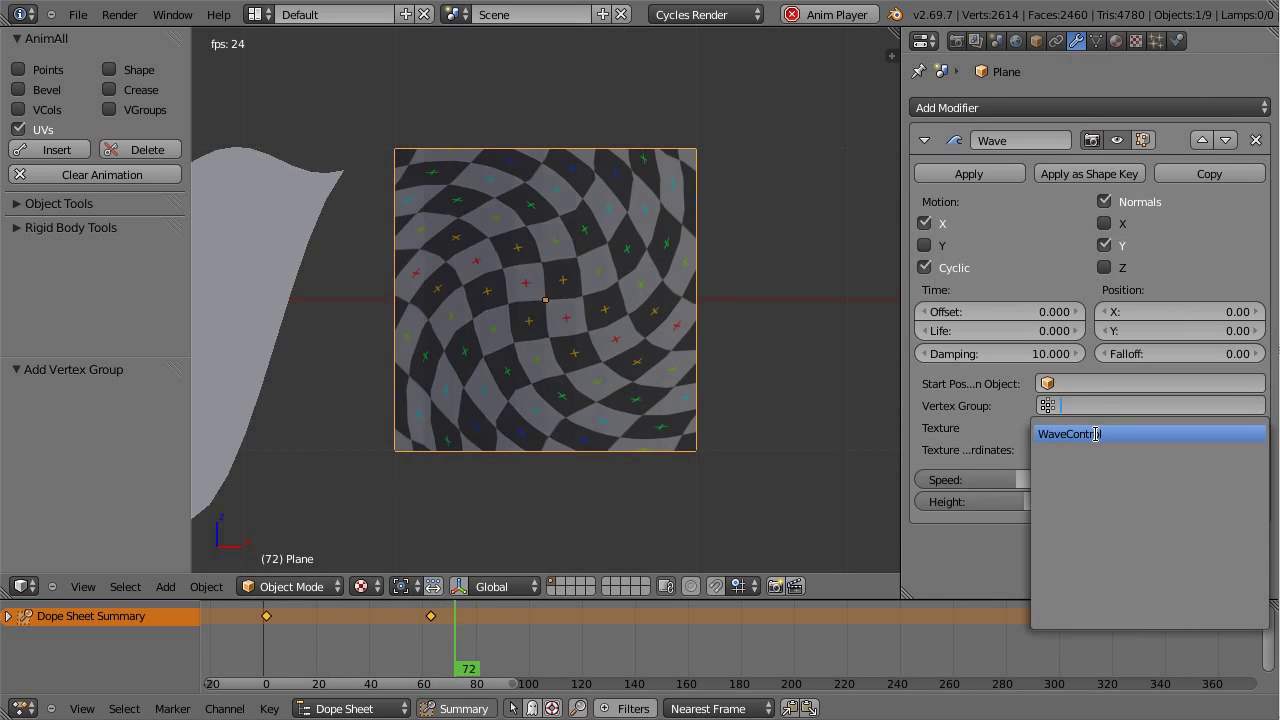
pyautogui.click(1105, 433)
pyautogui.click(1120, 427)
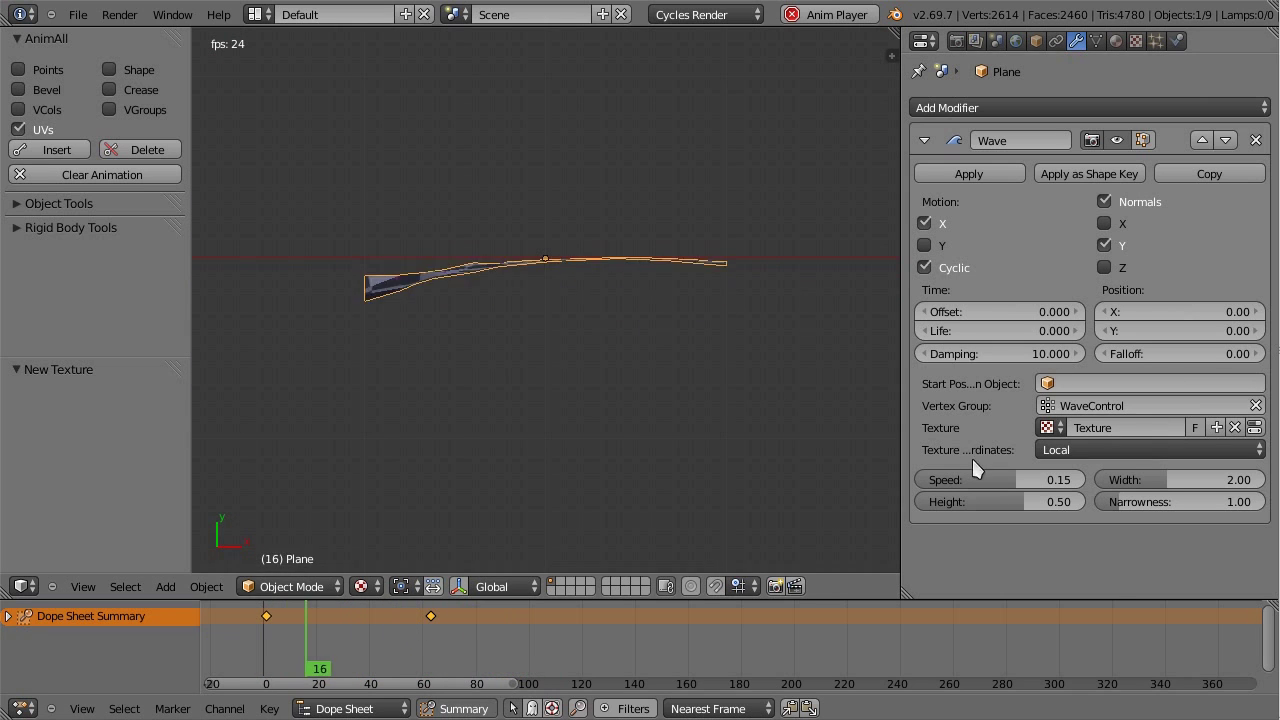
pyautogui.click(1235, 427)
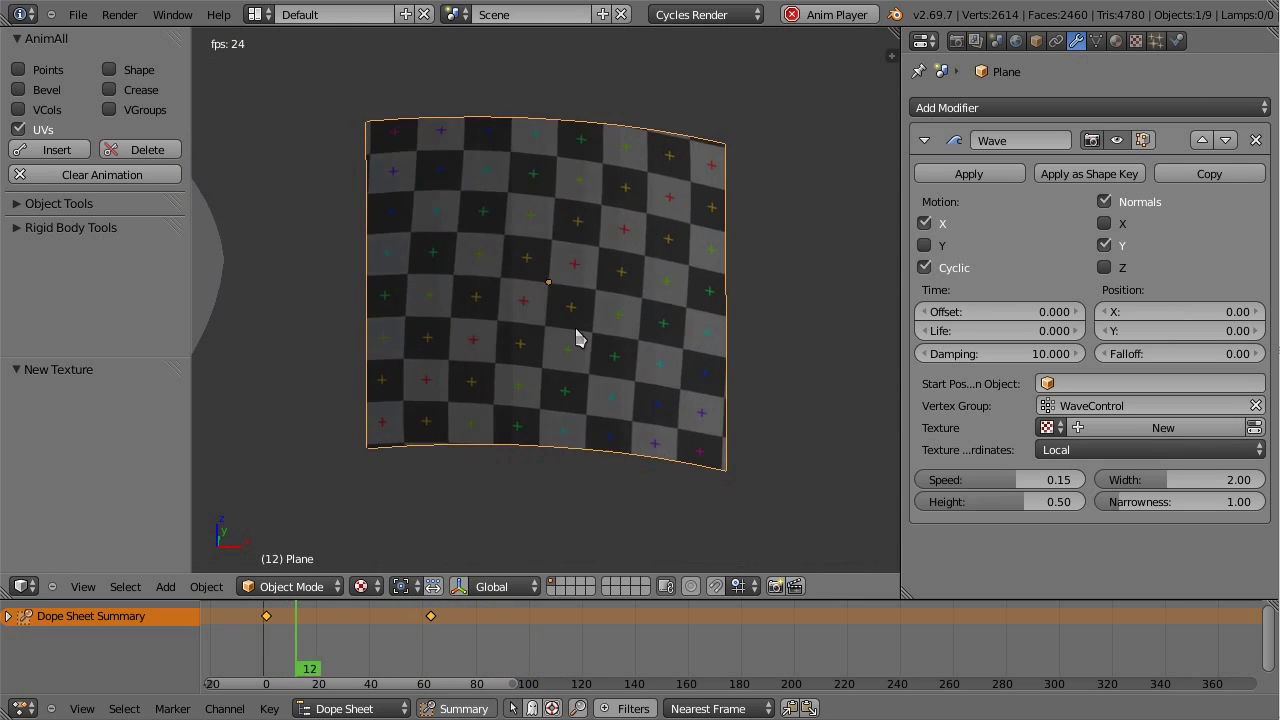
pyautogui.click(1096, 41)
# Step: Stop playback, go to frame 1 and assign all the Plane's vertices to WaveControl
pyautogui.press('Escape')
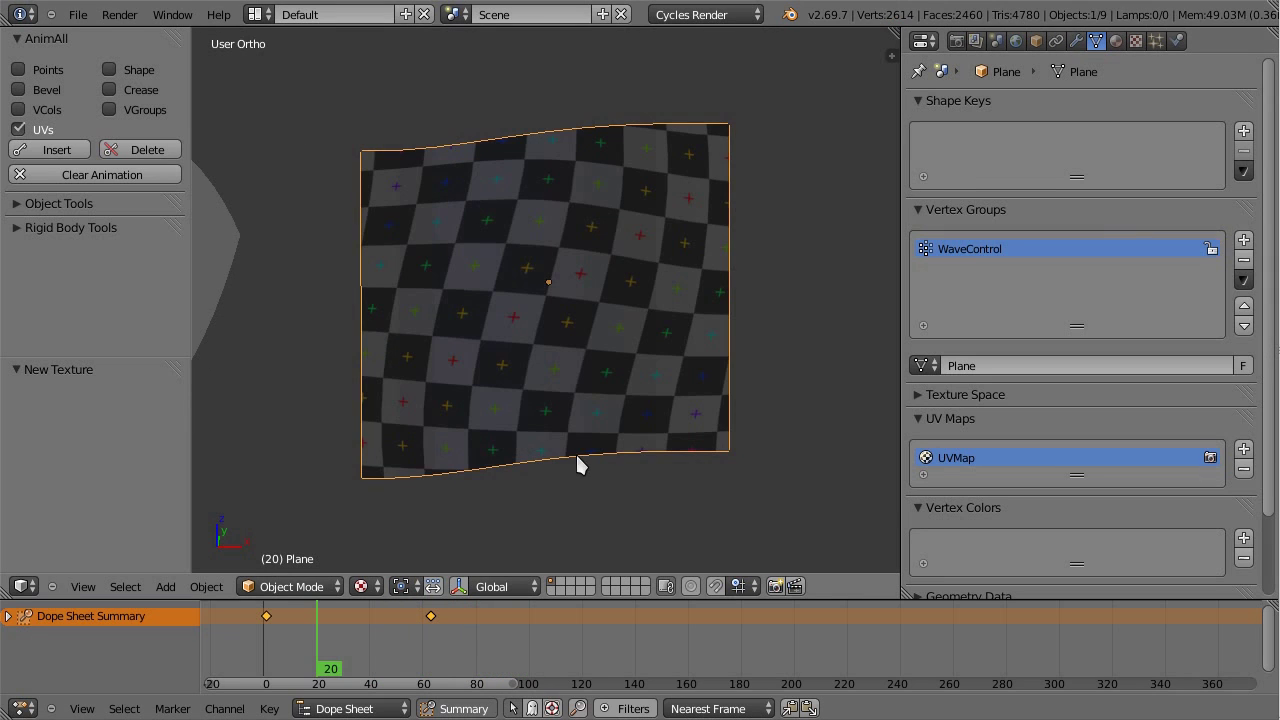
pyautogui.click(270, 641)
pyautogui.click(265, 633)
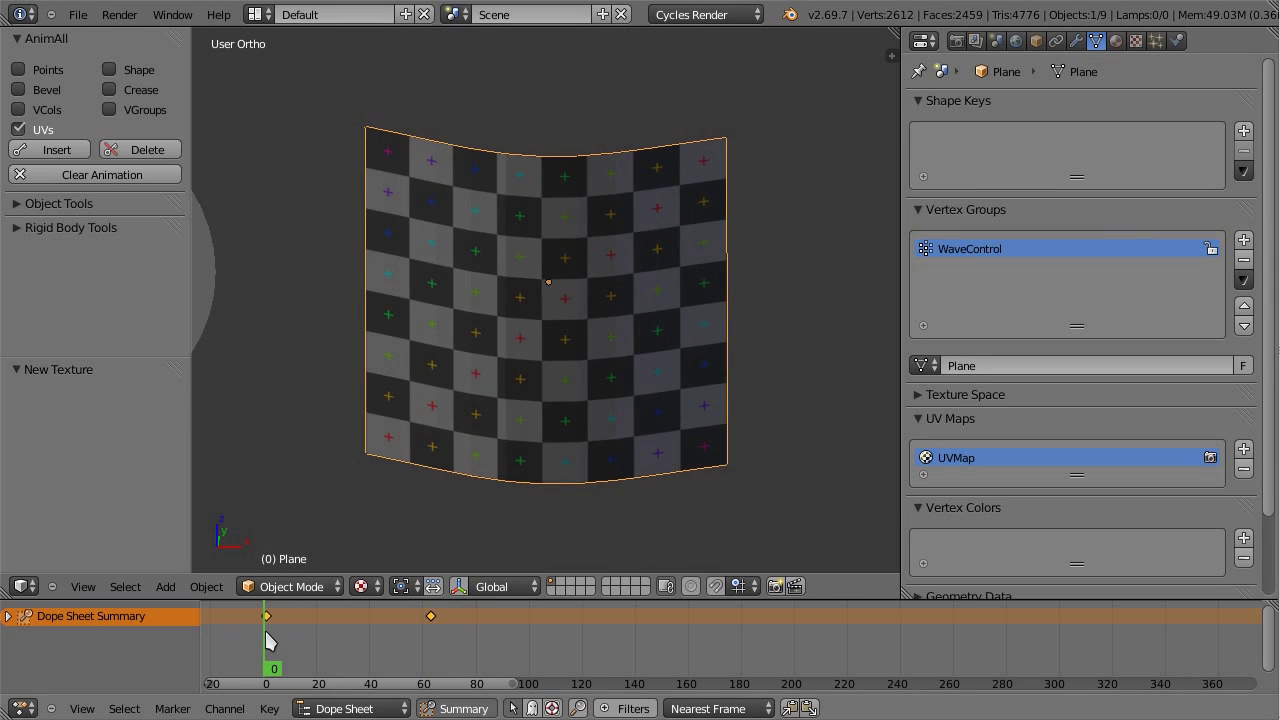
pyautogui.click(269, 641)
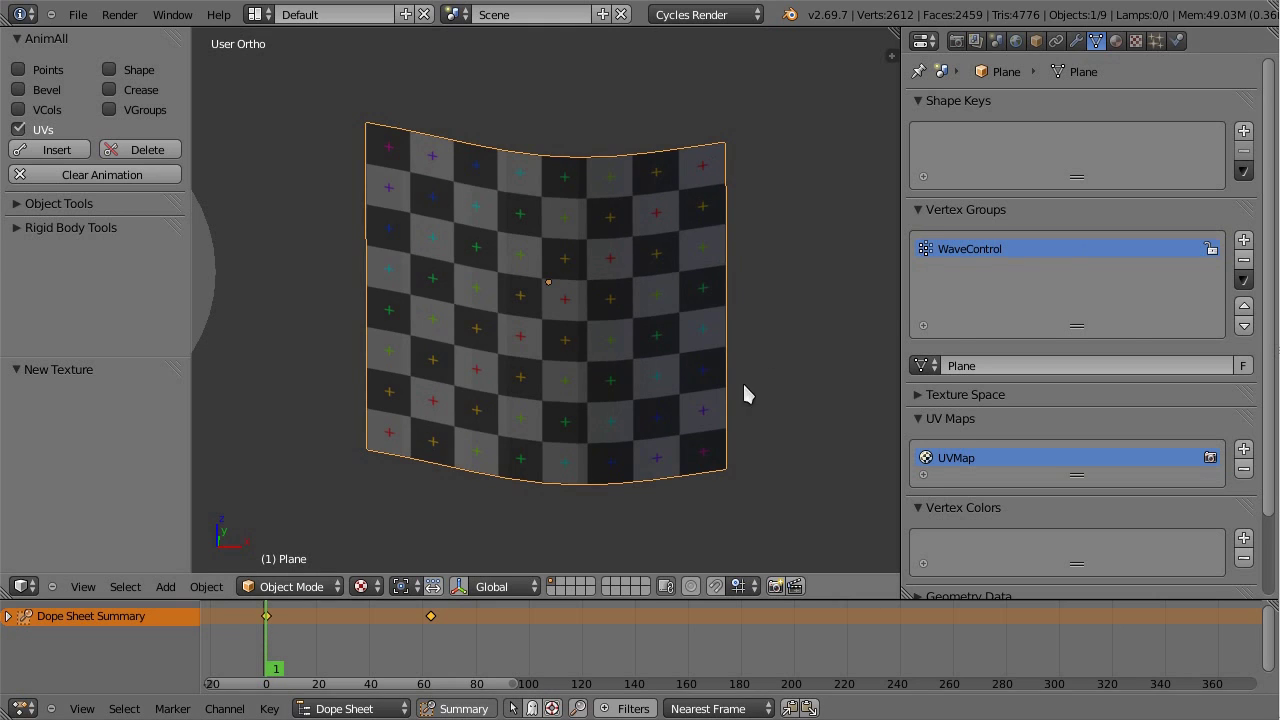
pyautogui.press('Tab')
pyautogui.press('a')
pyautogui.press('a')
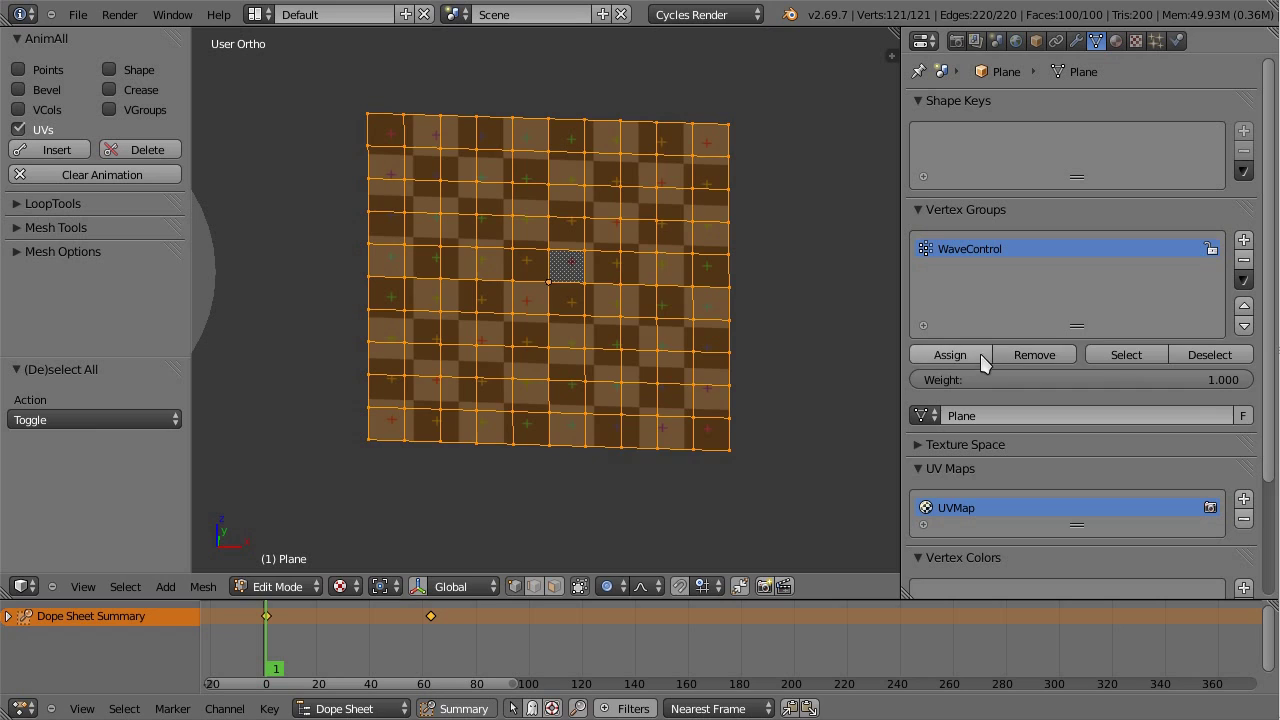
pyautogui.click(978, 358)
pyautogui.press('Tab')
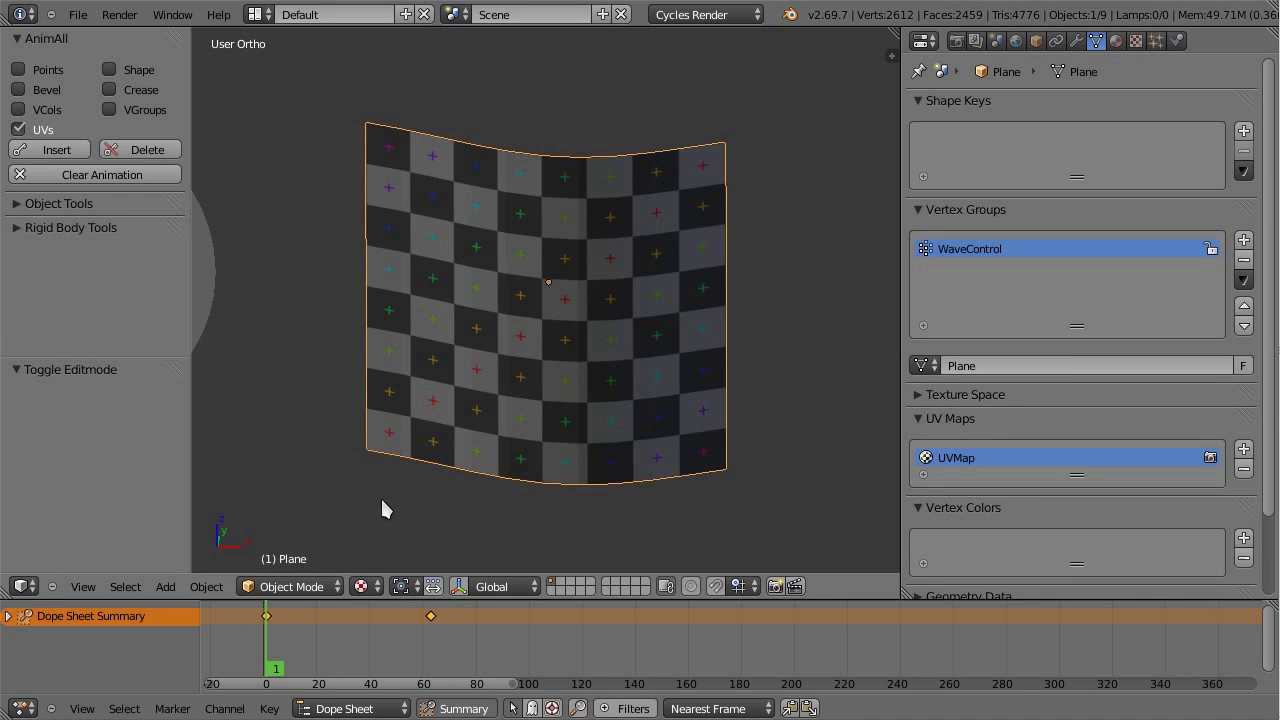
pyautogui.click(316, 587)
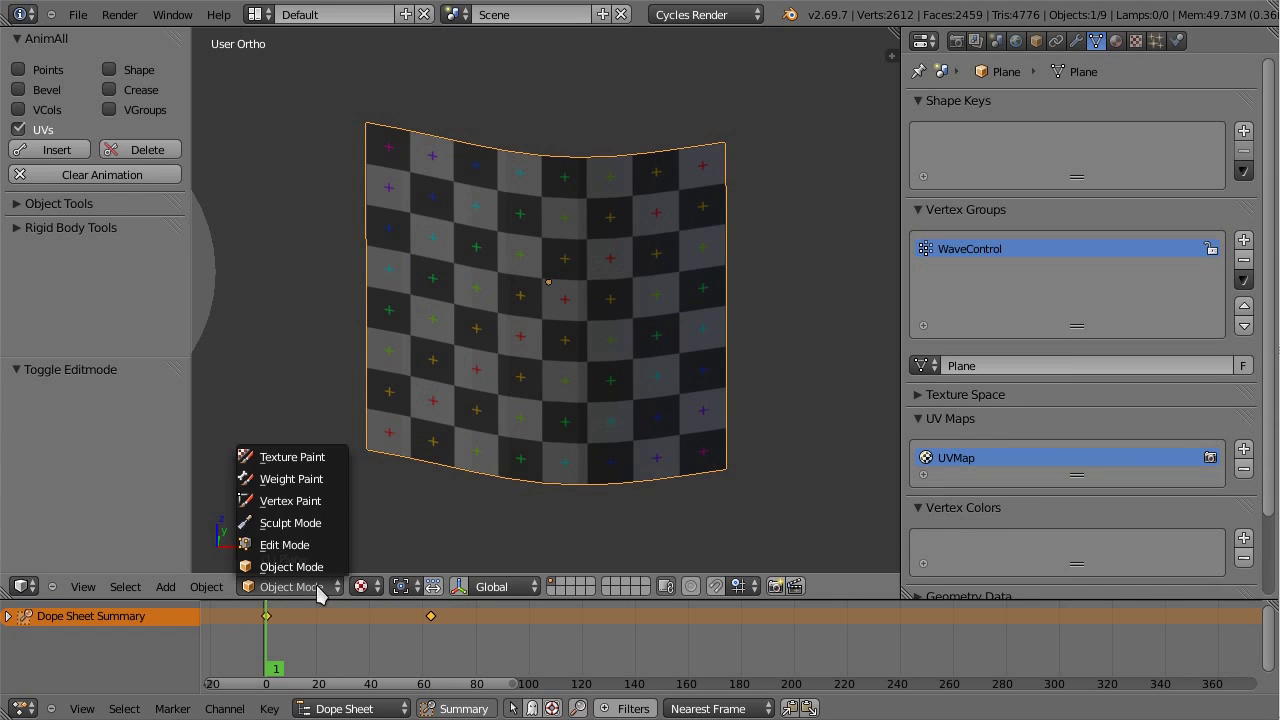
# Step: Enter Weight Paint at frame 108 in front view with a 68 px brush radius
pyautogui.click(320, 478)
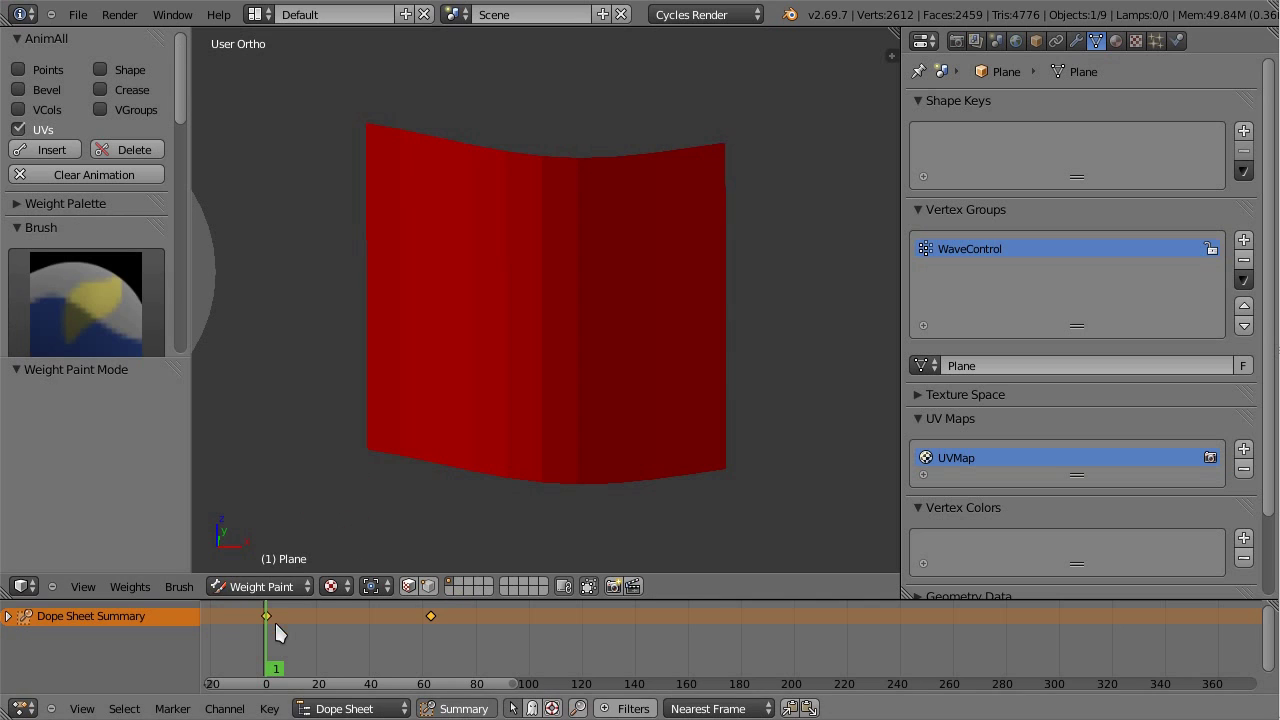
pyautogui.moveTo(274, 620)
pyautogui.mouseDown()
pyautogui.moveTo(382, 650)
pyautogui.moveTo(551, 658)
pyautogui.mouseUp()
pyautogui.press('KP_1')
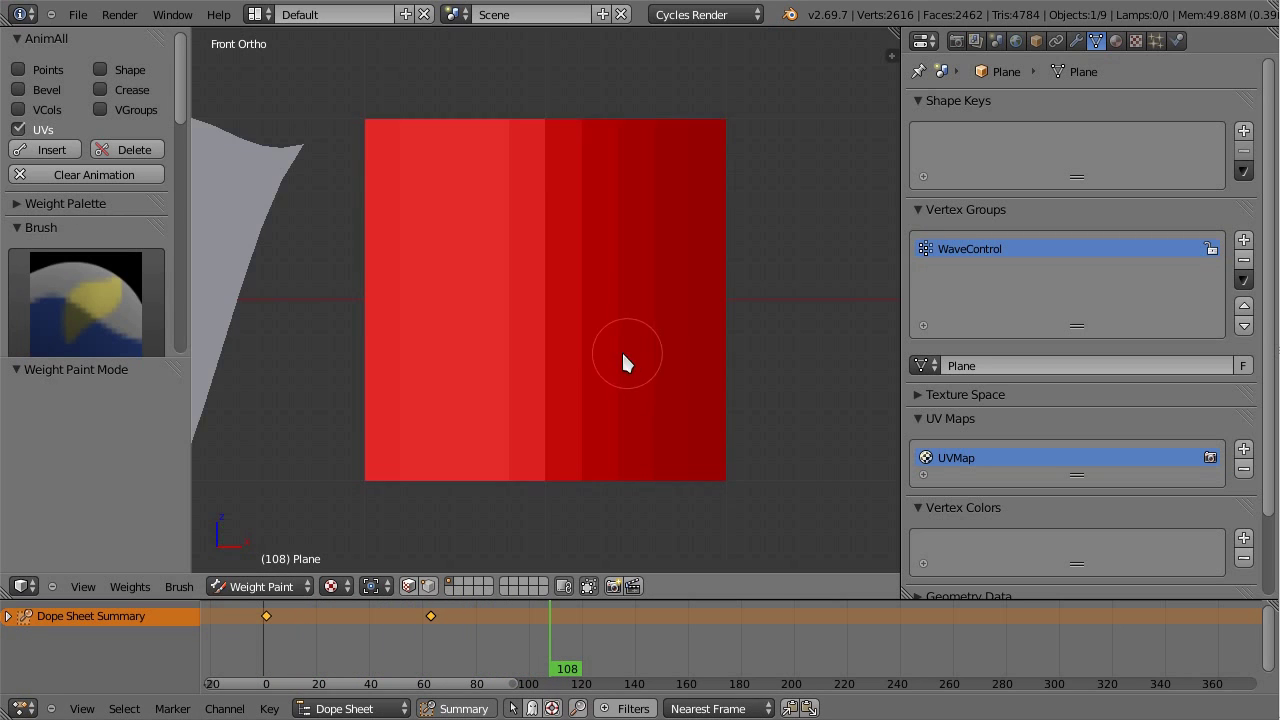
pyautogui.scroll(-3, 87, 237)
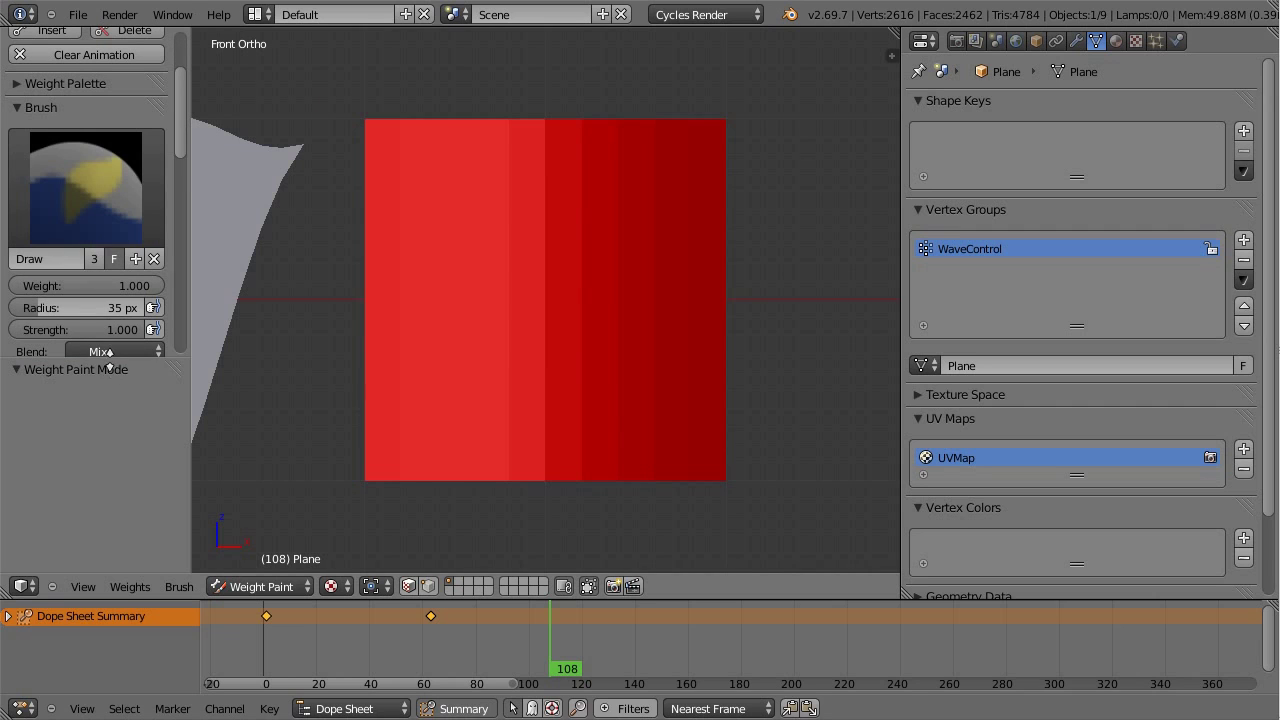
pyautogui.moveTo(108, 352); pyautogui.dragTo(116, 415)
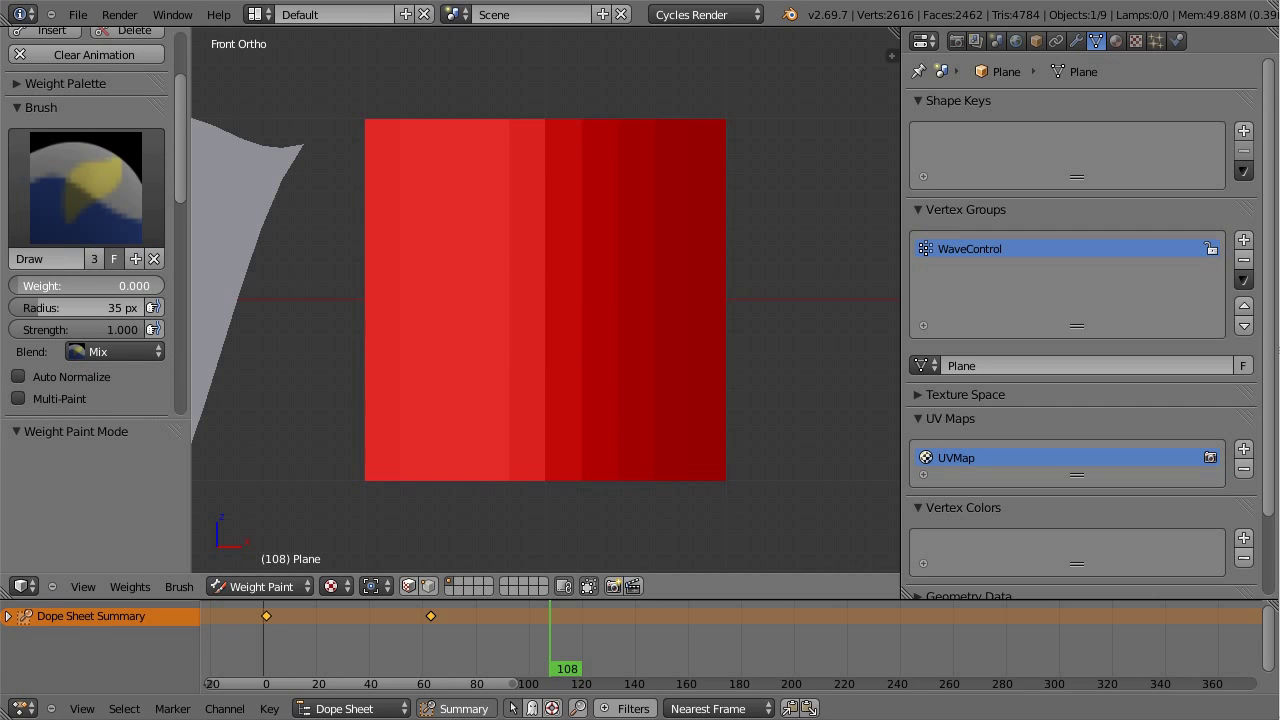
pyautogui.press('f')
pyautogui.click(594, 308)
# Step: Paint weight 0 broadly, 1 across the top and 0.449 lower right, then return to Object Mode
pyautogui.moveTo(660, 205)
pyautogui.mouseDown()
pyautogui.moveTo(593, 253)
pyautogui.moveTo(590, 445)
pyautogui.moveTo(660, 201)
pyautogui.moveTo(697, 172)
pyautogui.moveTo(731, 339)
pyautogui.moveTo(615, 499)
pyautogui.moveTo(646, 171)
pyautogui.moveTo(602, 89)
pyautogui.moveTo(716, 381)
pyautogui.moveTo(575, 286)
pyautogui.moveTo(508, 320)
pyautogui.mouseUp()
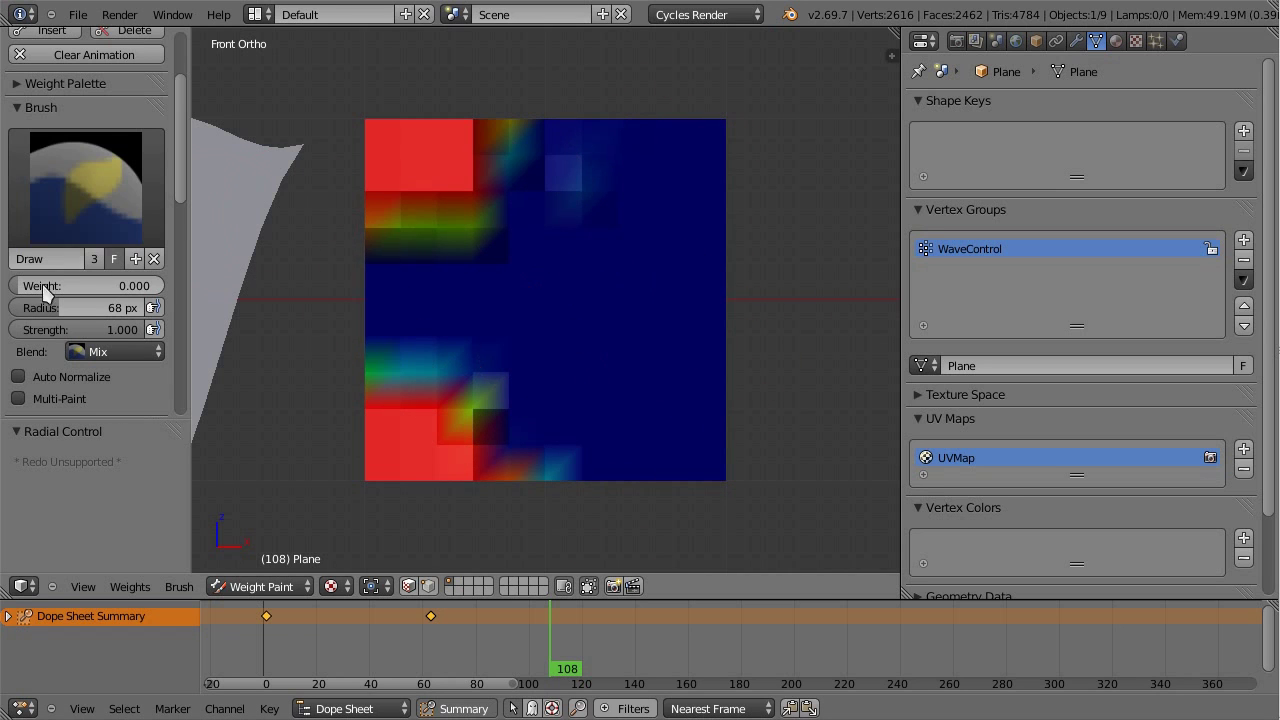
pyautogui.moveTo(420, 210)
pyautogui.mouseDown()
pyautogui.moveTo(482, 137)
pyautogui.moveTo(567, 167)
pyautogui.mouseUp()
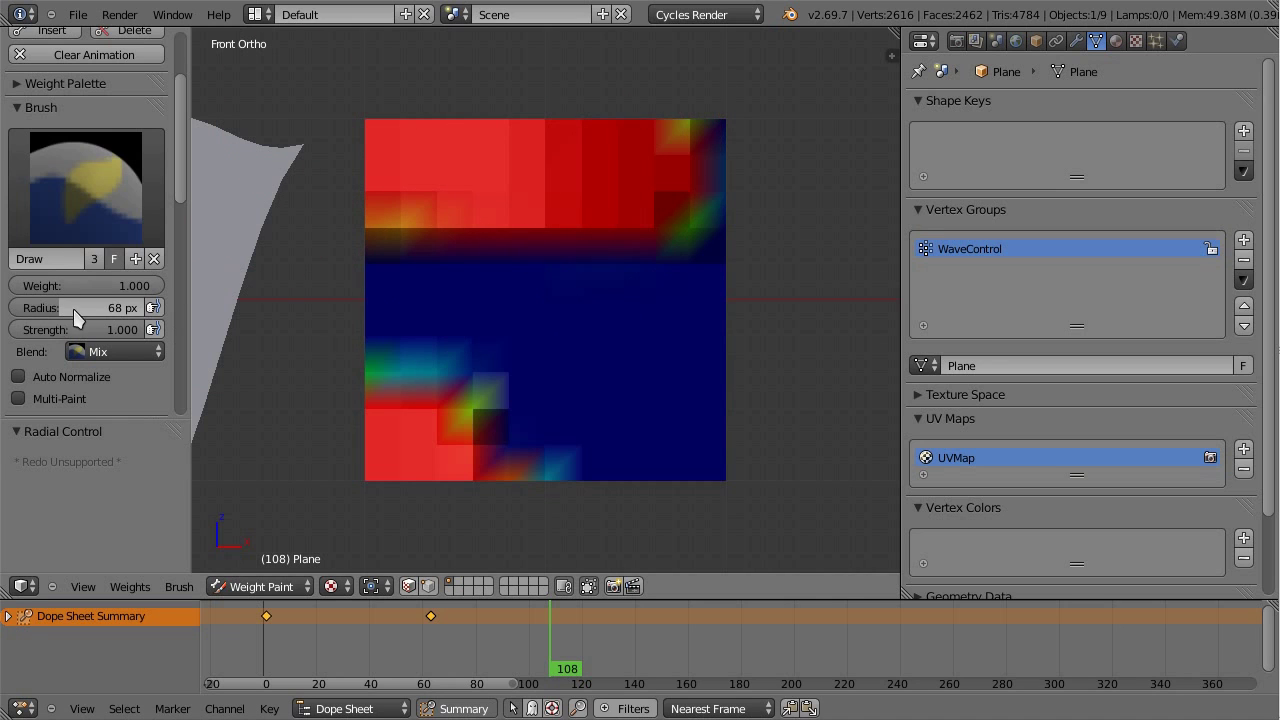
pyautogui.moveTo(139, 289); pyautogui.dragTo(70, 287)
pyautogui.moveTo(640, 310)
pyautogui.mouseDown()
pyautogui.moveTo(695, 378)
pyautogui.moveTo(654, 407)
pyautogui.moveTo(530, 340)
pyautogui.mouseUp()
pyautogui.click(283, 586)
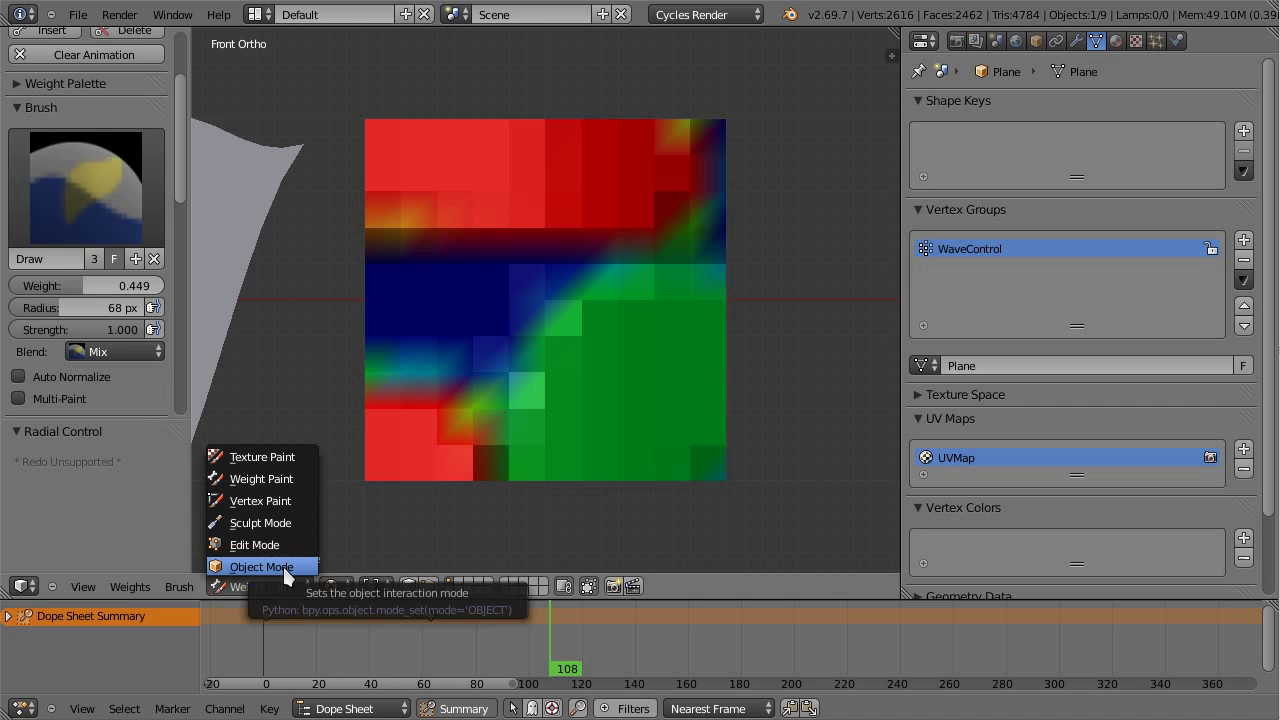
pyautogui.click(283, 586)
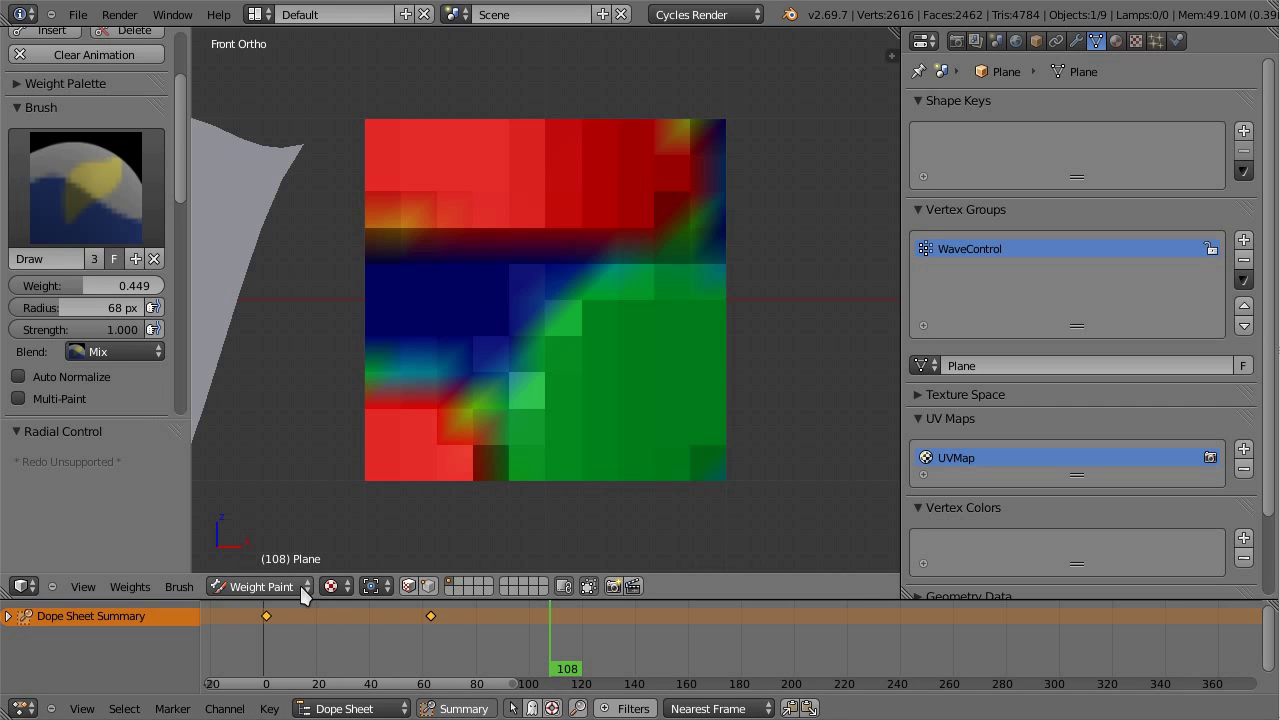
pyautogui.click(299, 583)
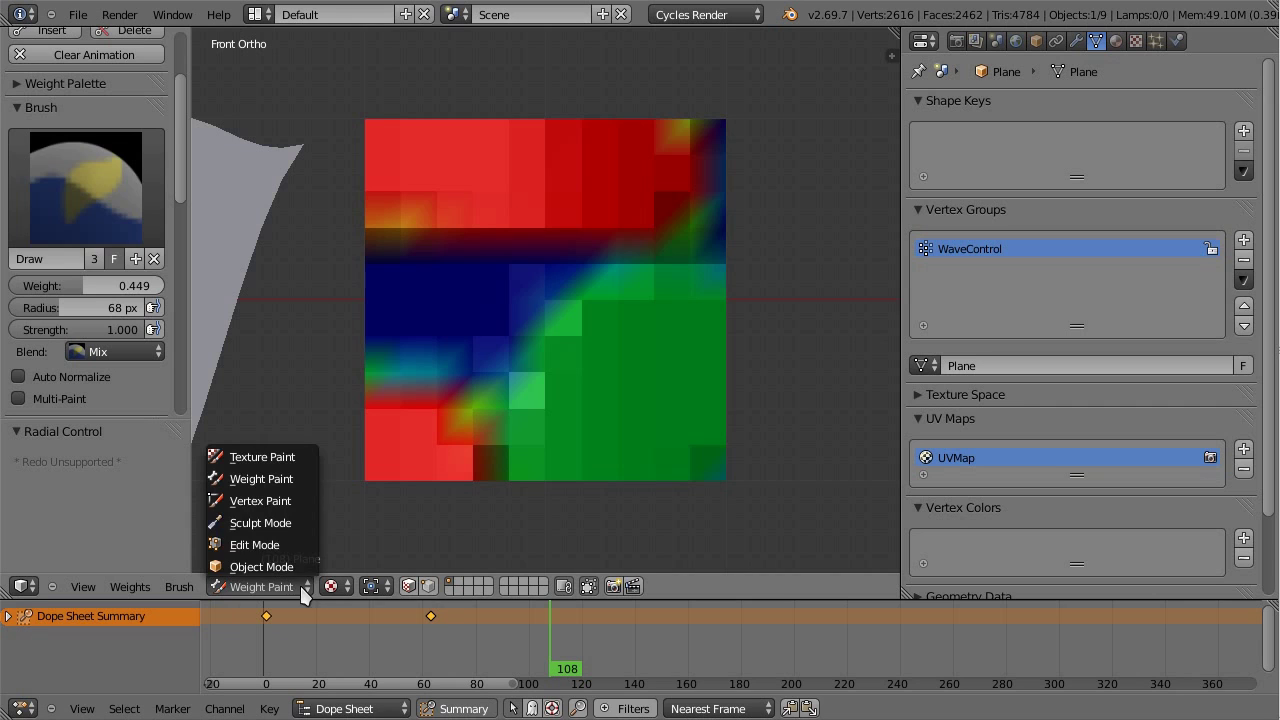
pyautogui.click(284, 563)
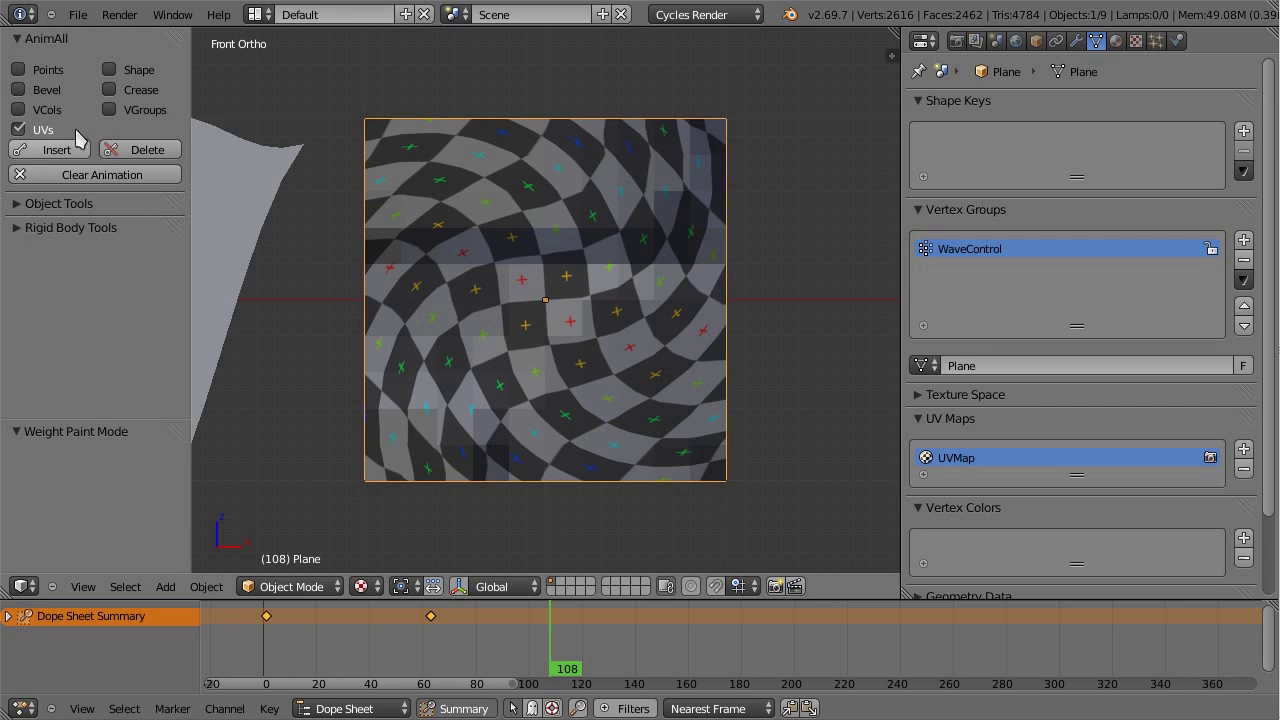
# Step: Switch AnimAll from UVs to VGroups and keyframe the WaveControl weights at frame 1
pyautogui.click(36, 129)
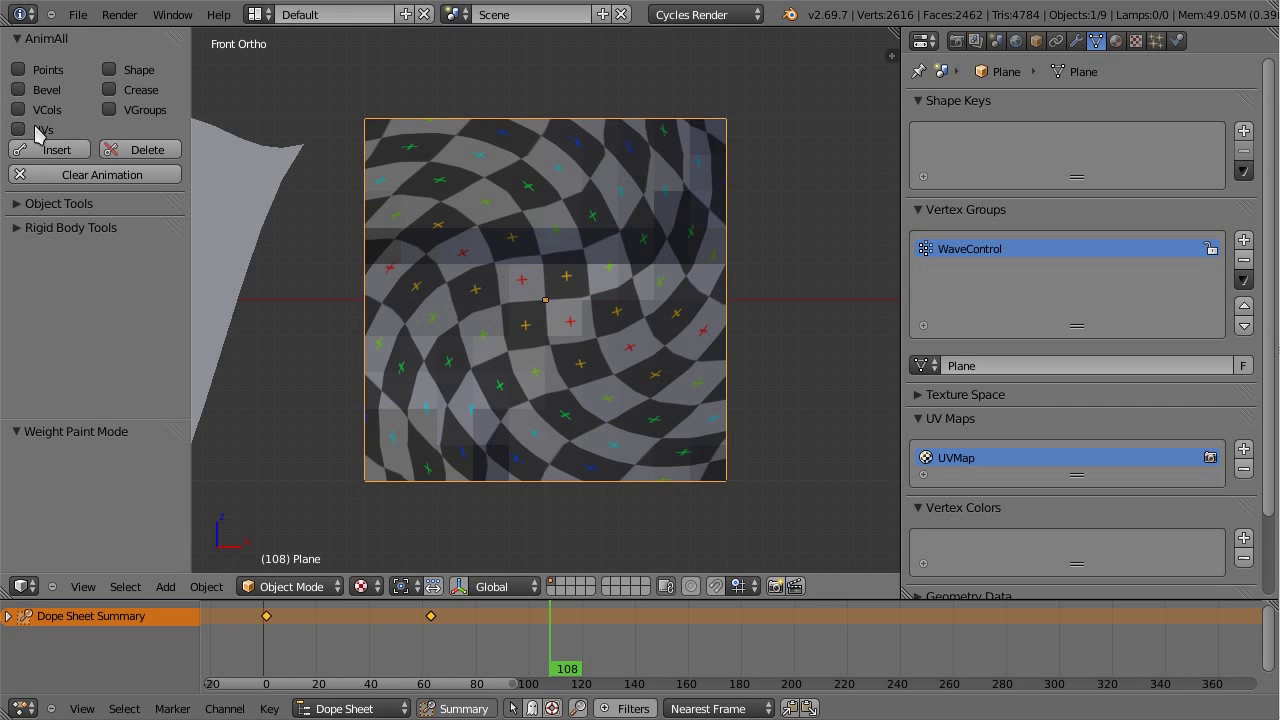
pyautogui.click(137, 114)
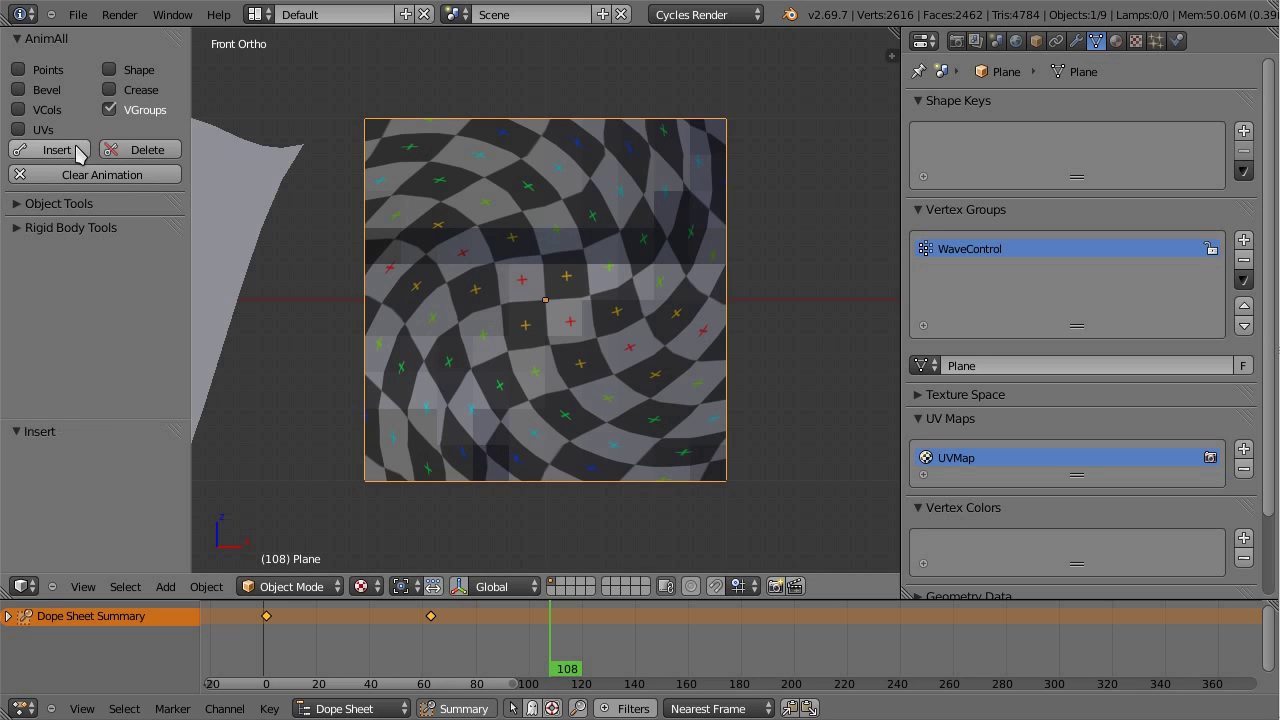
pyautogui.moveTo(559, 608); pyautogui.dragTo(268, 640)
pyautogui.press('Tab')
pyautogui.press('a')
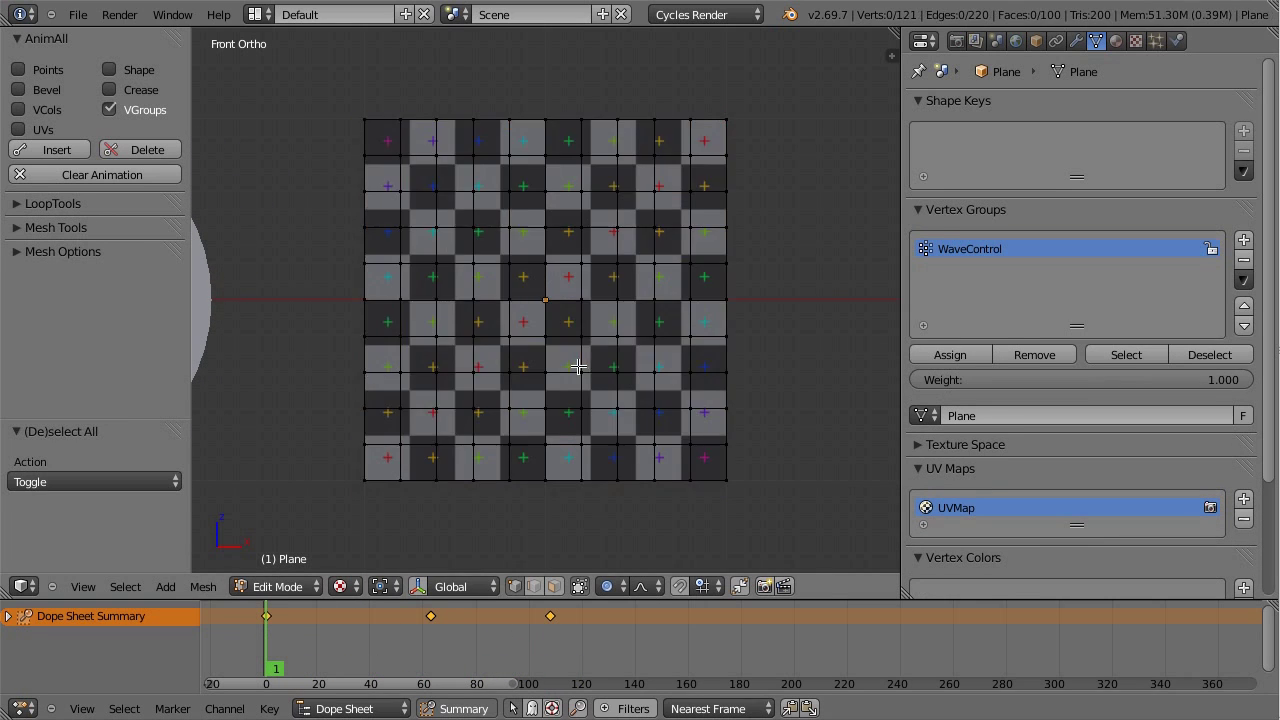
pyautogui.click(950, 355)
pyautogui.press('Tab')
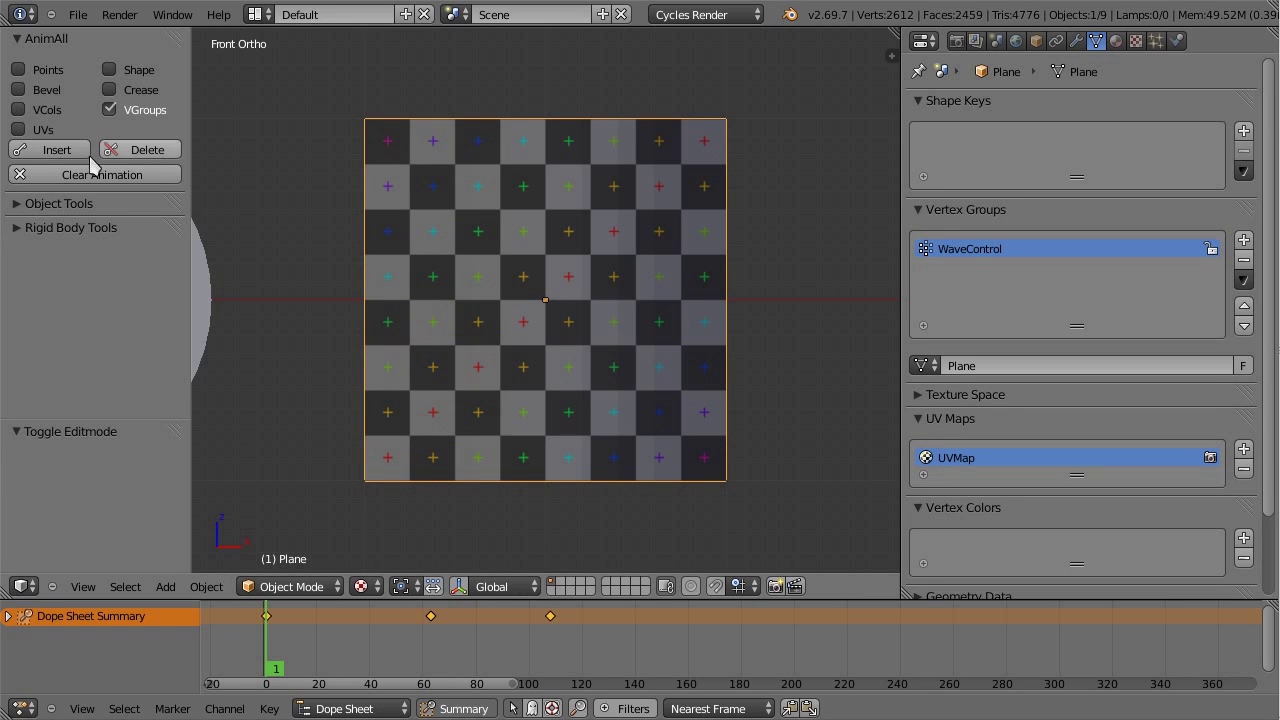
pyautogui.click(58, 150)
# Step: Orbit and scrub the timeline to preview the weight-driven wave animation
pyautogui.moveTo(462, 282)
pyautogui.mouseDown(button='middle')
pyautogui.moveTo(630, 321)
pyautogui.moveTo(697, 481)
pyautogui.moveTo(506, 314)
pyautogui.moveTo(500, 394)
pyautogui.mouseUp(button='middle')
pyautogui.moveTo(270, 618); pyautogui.dragTo(275, 686)
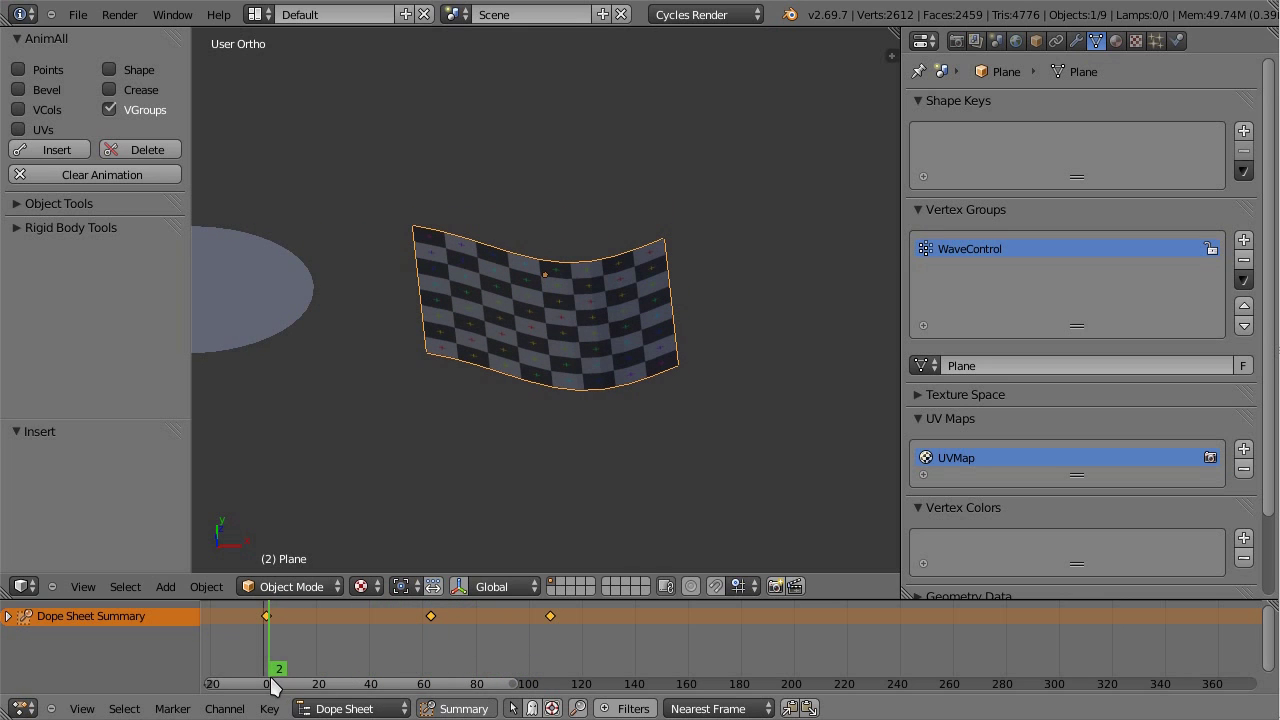
pyautogui.moveTo(267, 615); pyautogui.dragTo(688, 630)
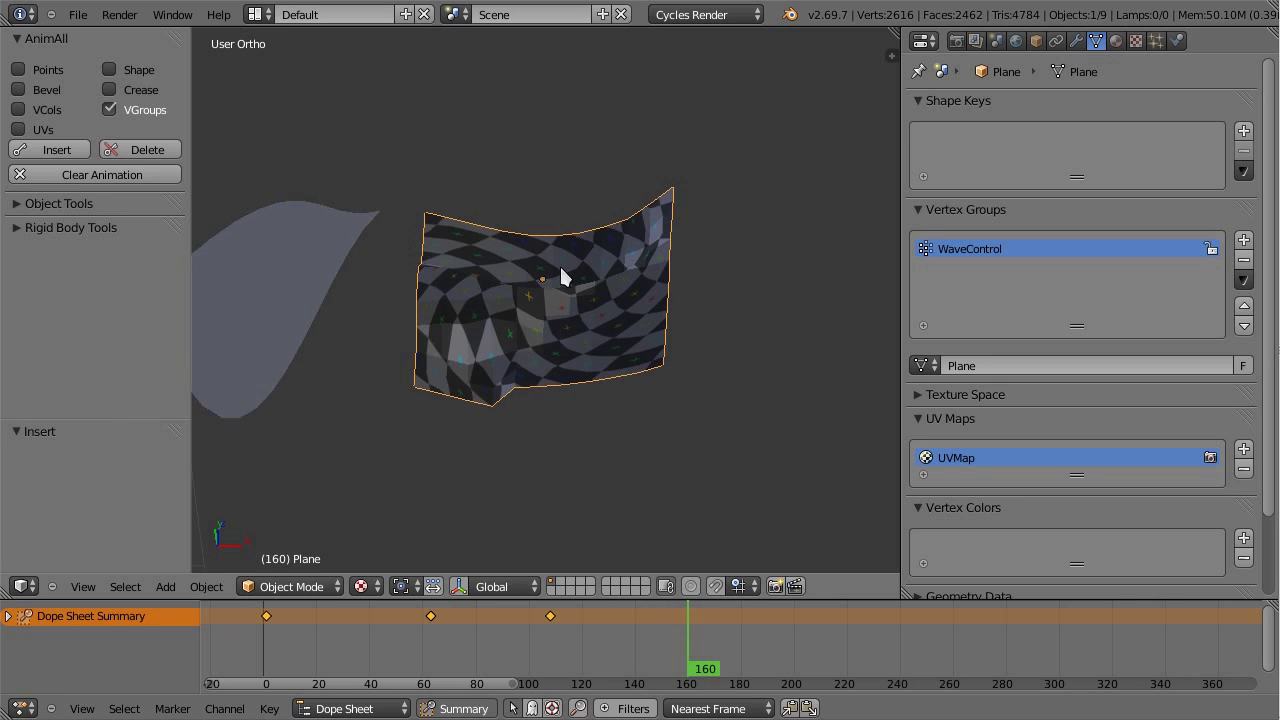
pyautogui.moveTo(480, 640); pyautogui.dragTo(405, 628)
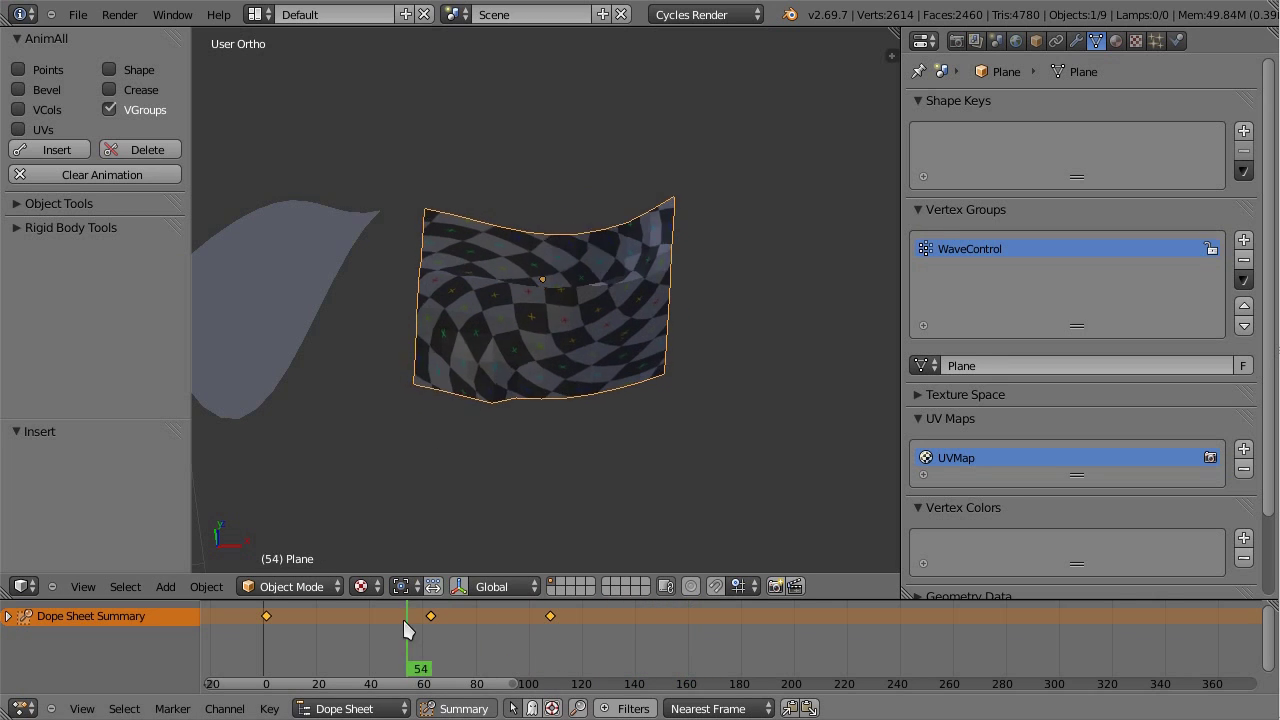
pyautogui.click(298, 586)
# Step: In Weight Paint mode, go to frame 1 and view the plane from the front to check its red weight gradient
pyautogui.click(312, 480)
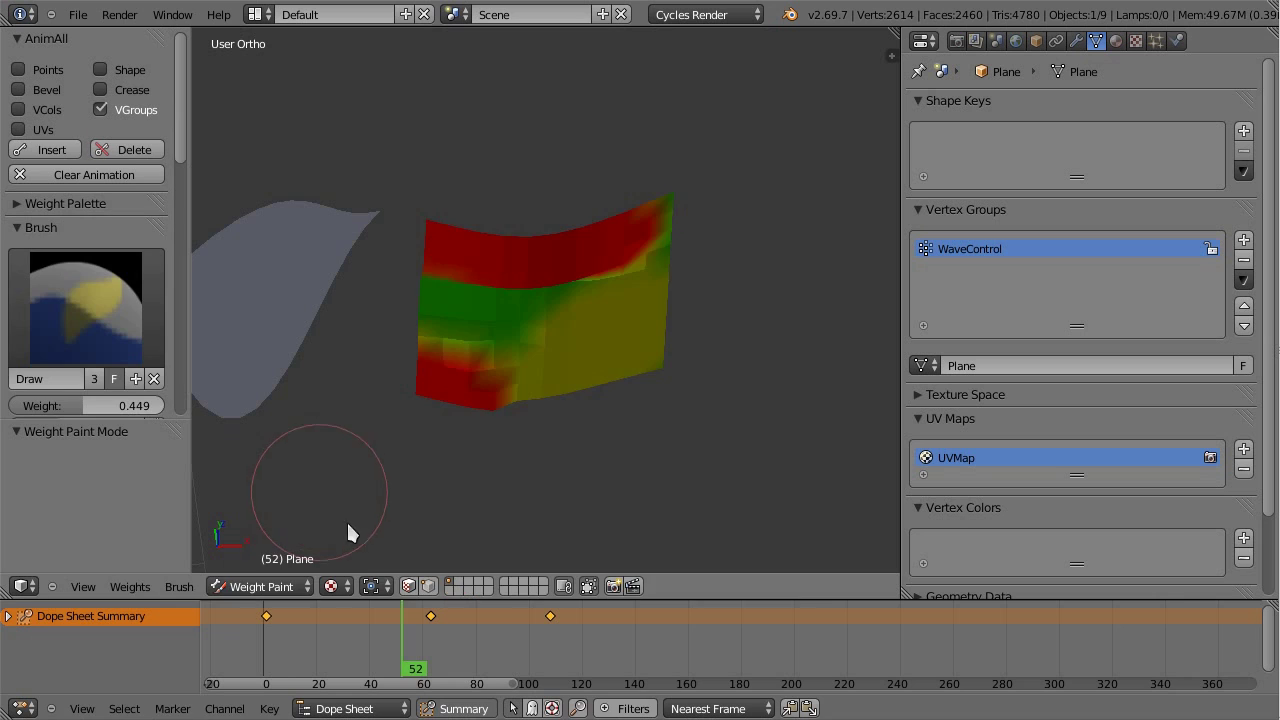
pyautogui.moveTo(390, 628)
pyautogui.mouseDown()
pyautogui.moveTo(268, 618)
pyautogui.moveTo(369, 656)
pyautogui.moveTo(614, 670)
pyautogui.moveTo(268, 662)
pyautogui.mouseUp()
pyautogui.press('KP_1')
pyautogui.click(290, 640)
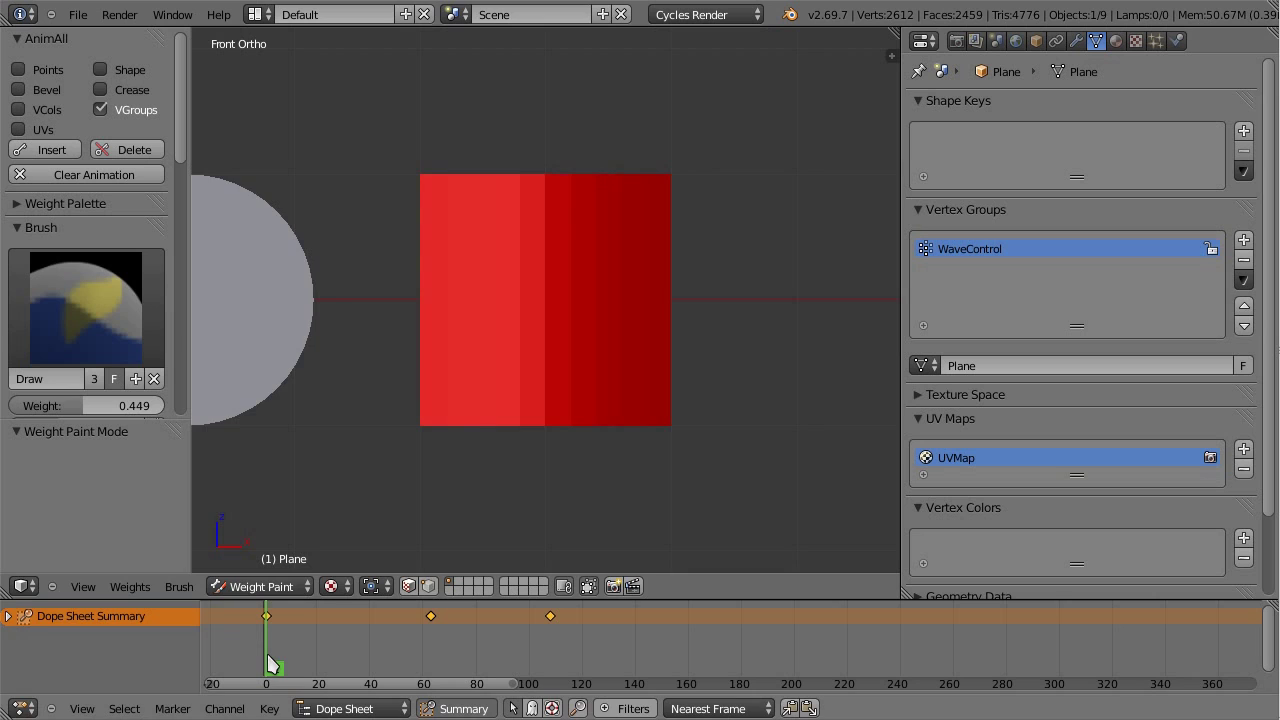
pyautogui.scroll(-3, 505, 387)
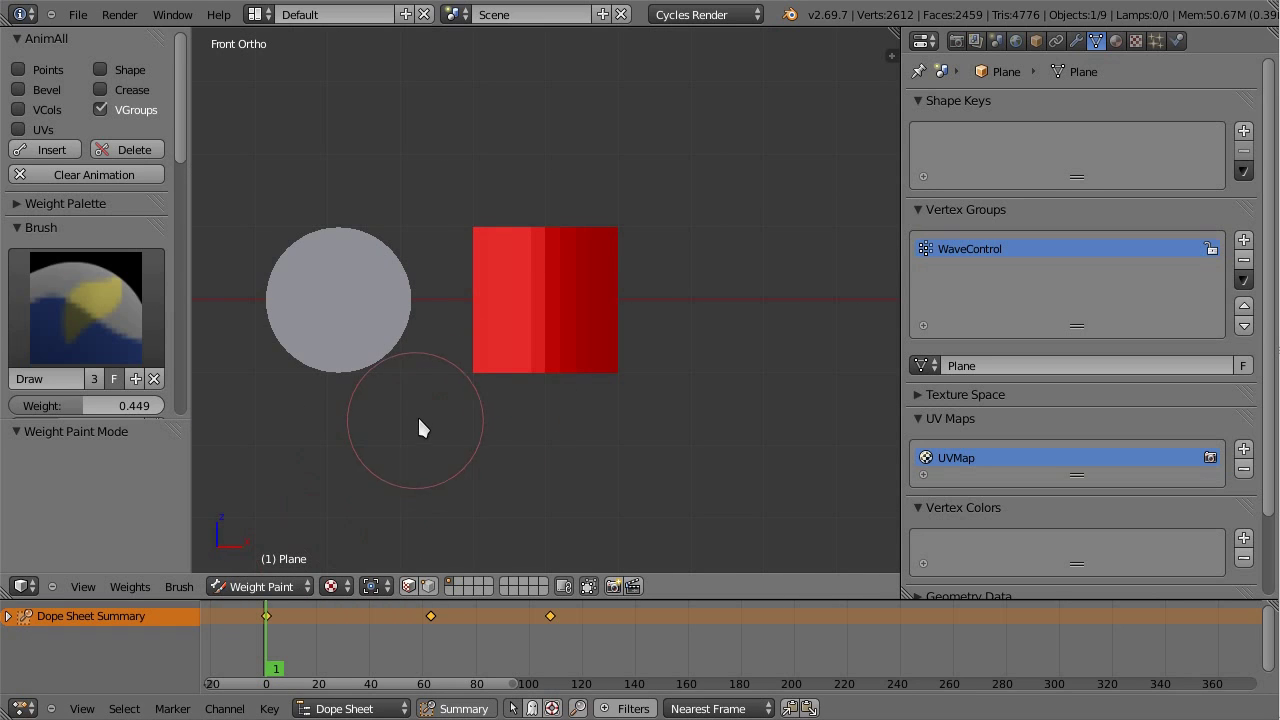
pyautogui.scroll(-1, 432, 426)
pyautogui.scroll(2, 505, 422)
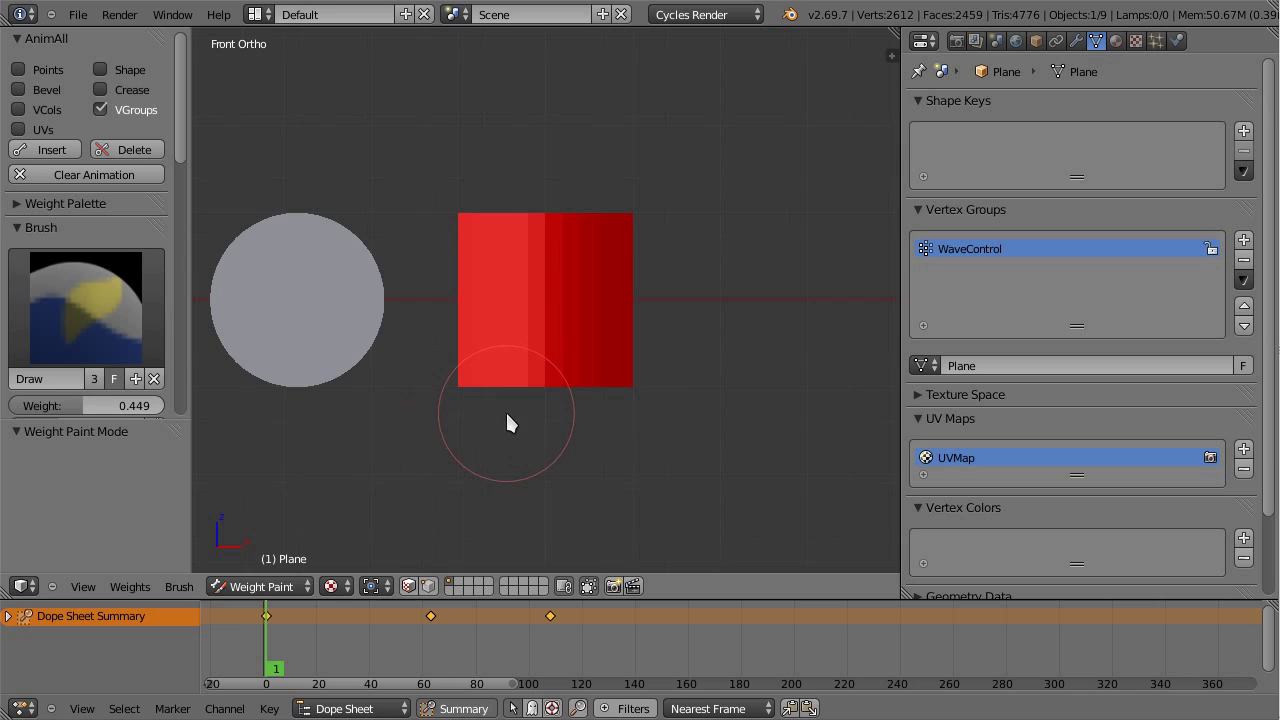
# Step: Return the plane to Object Mode
pyautogui.click(265, 586)
pyautogui.click(260, 563)
pyautogui.scroll(-5, 517, 441)
pyautogui.scroll(-4, 517, 441)
# Step: Select the middle monkey Suzanne.001, frame it, and play its animation to about frame 180
pyautogui.rightClick(263, 300)
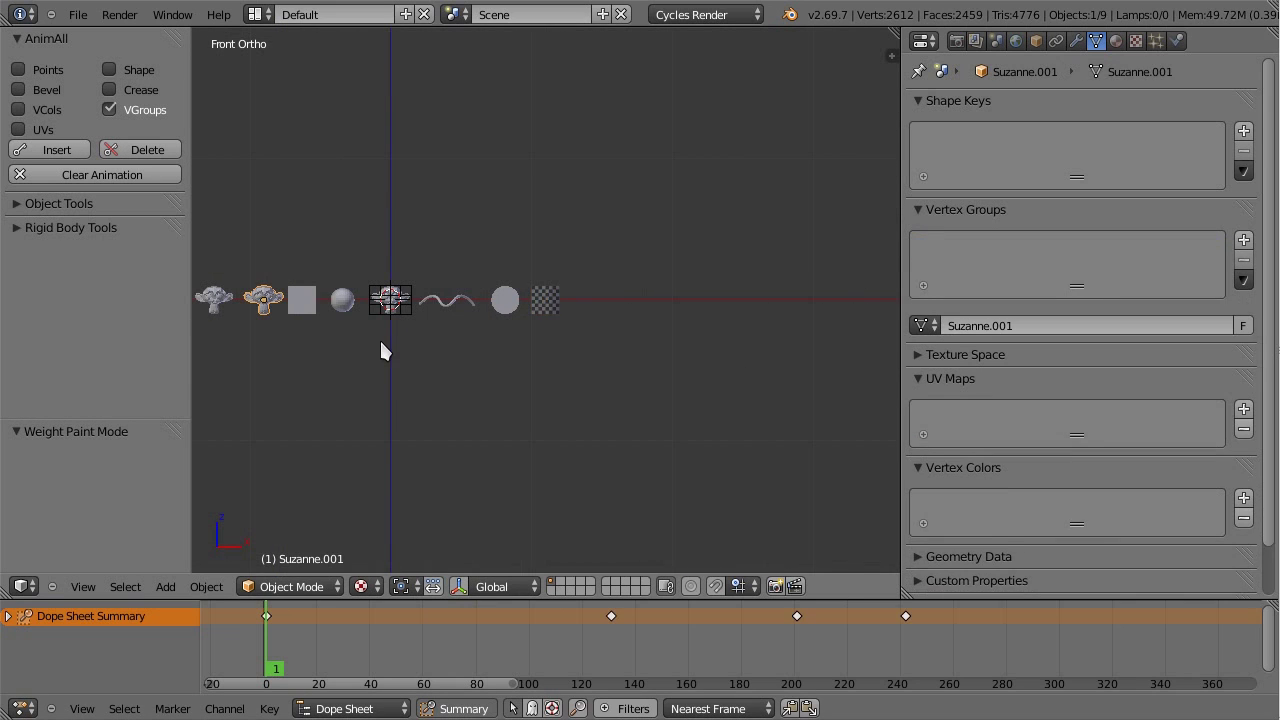
pyautogui.press('KP_Decimal')
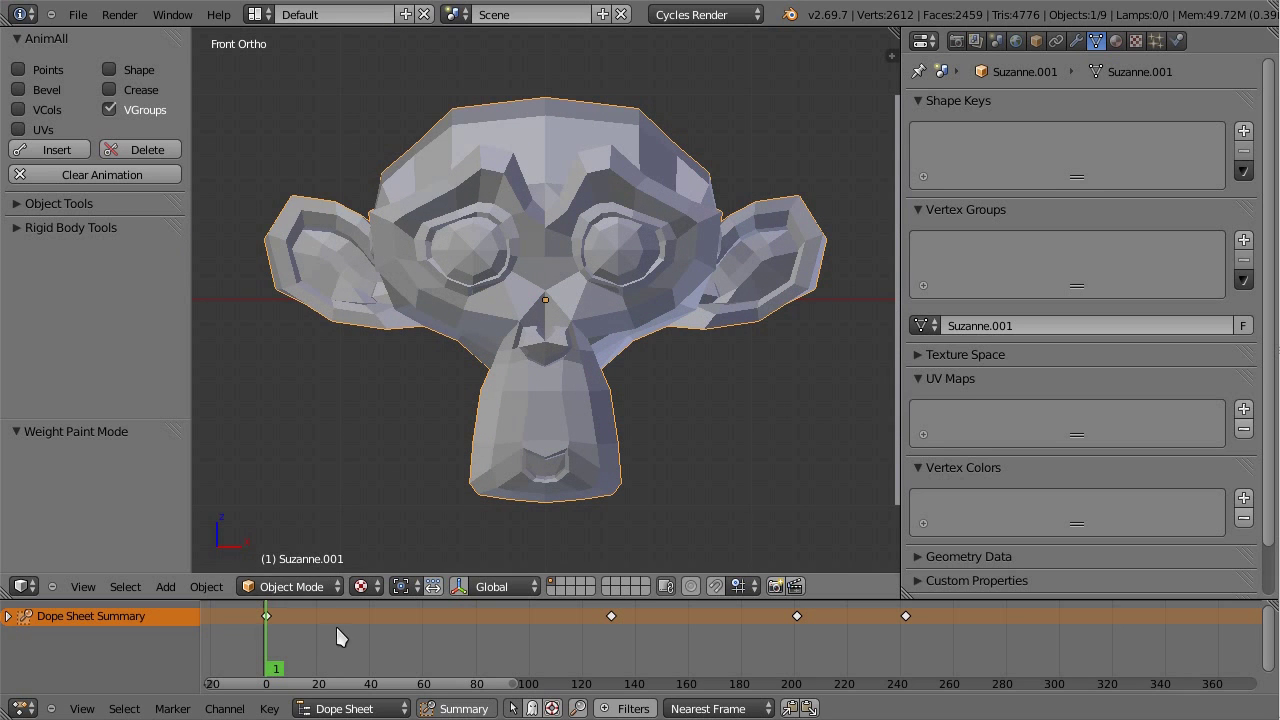
pyautogui.moveTo(334, 634); pyautogui.dragTo(740, 657)
pyautogui.scroll(-5, 500, 337)
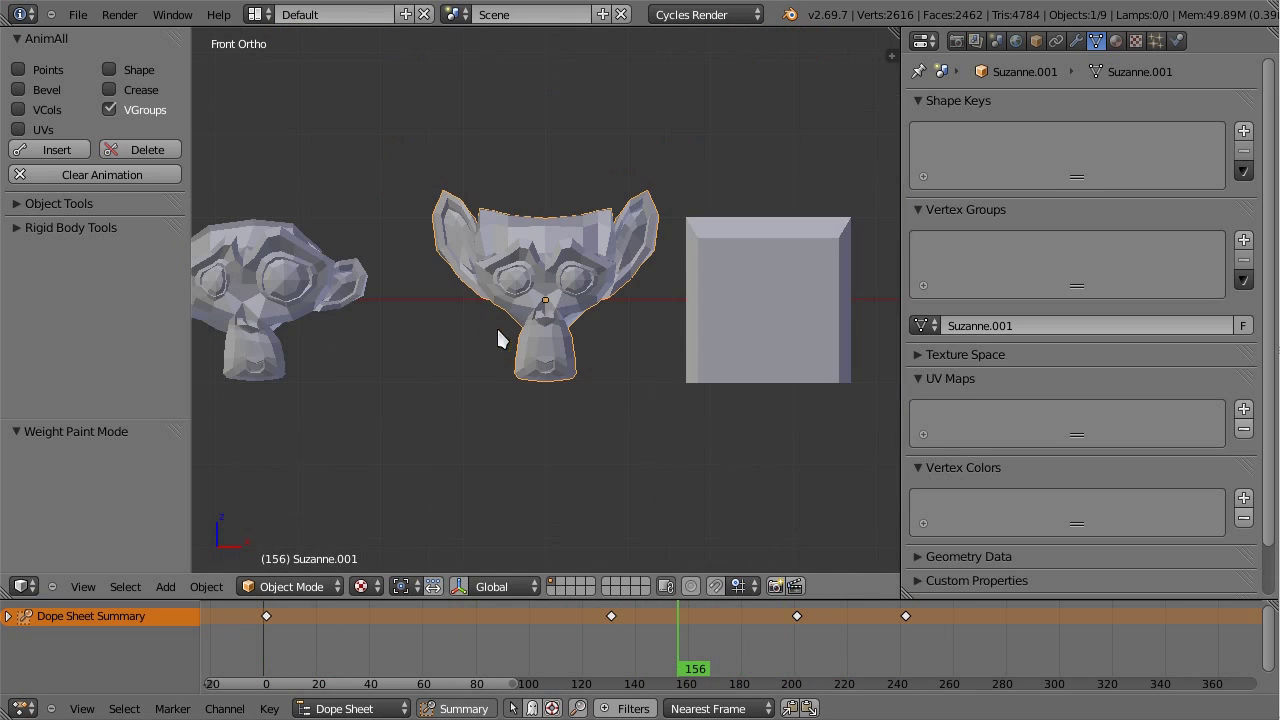
# Step: Check Suzanne.002 at frame 173, then return to Suzanne.001 at frame 186
pyautogui.rightClick(311, 275)
pyautogui.moveTo(306, 638); pyautogui.dragTo(755, 660)
pyautogui.rightClick(651, 277)
pyautogui.moveTo(674, 651); pyautogui.dragTo(757, 660)
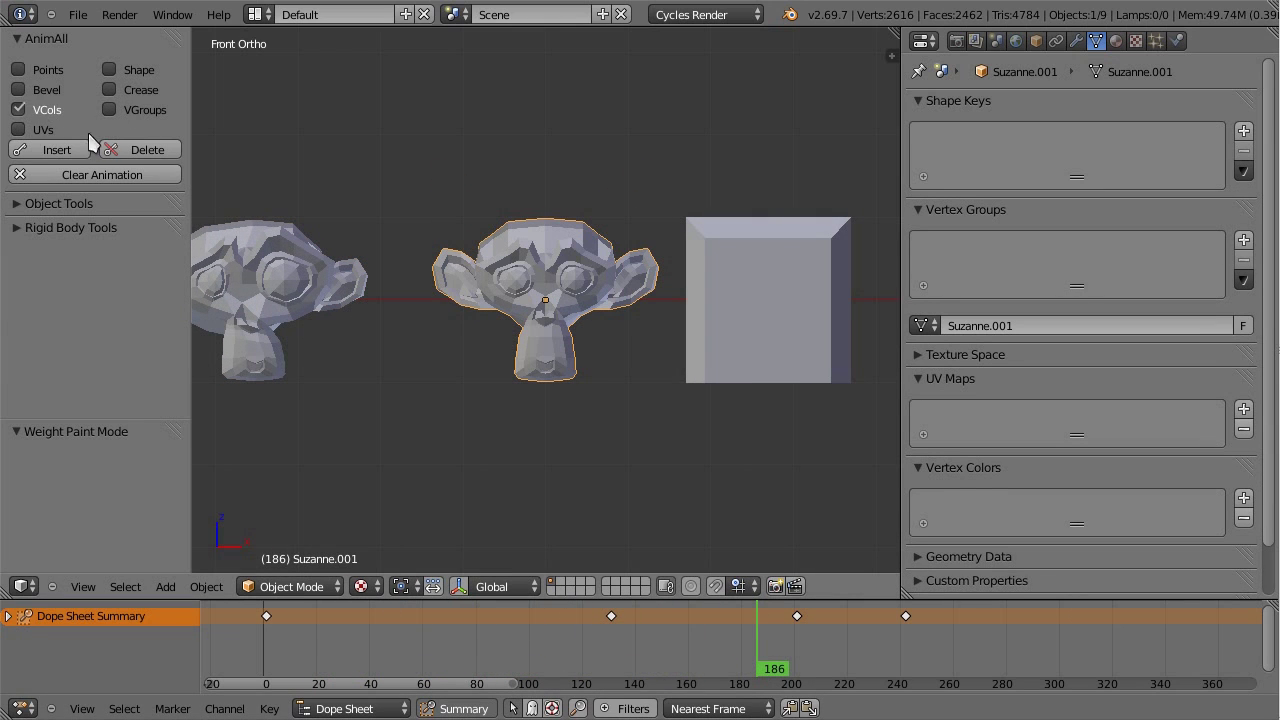
pyautogui.scroll(3, 442, 419)
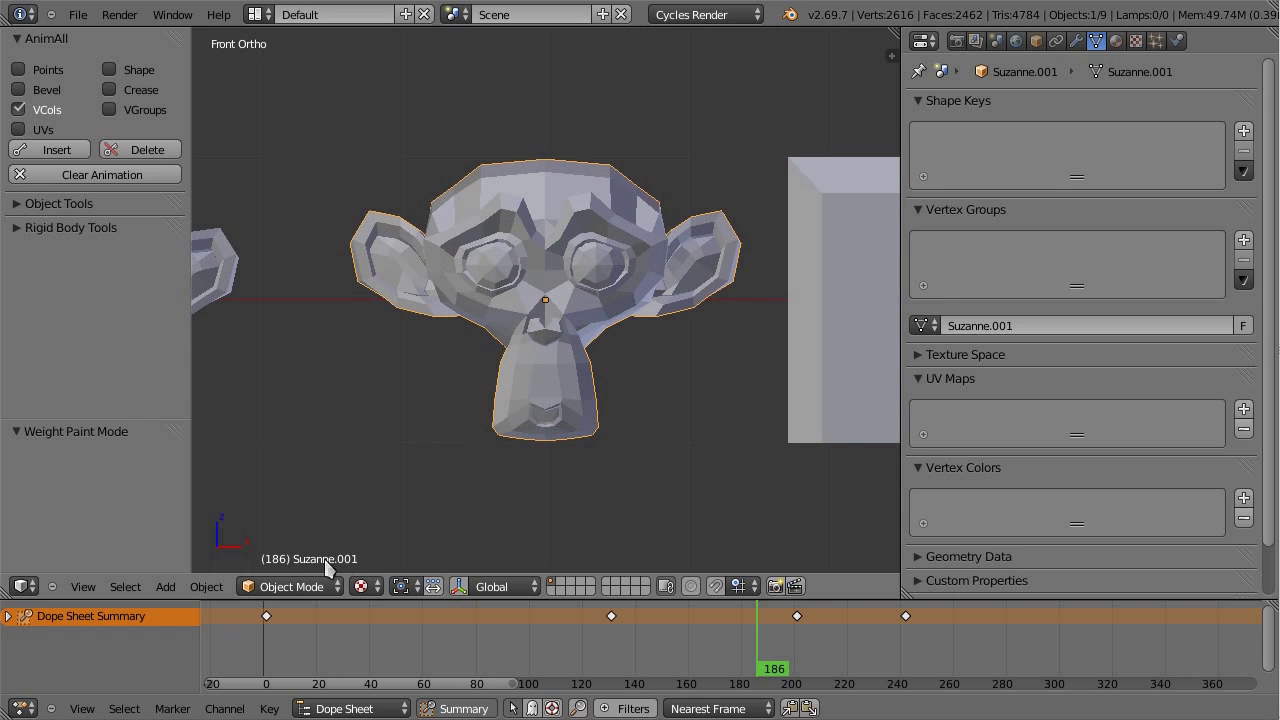
pyautogui.click(292, 587)
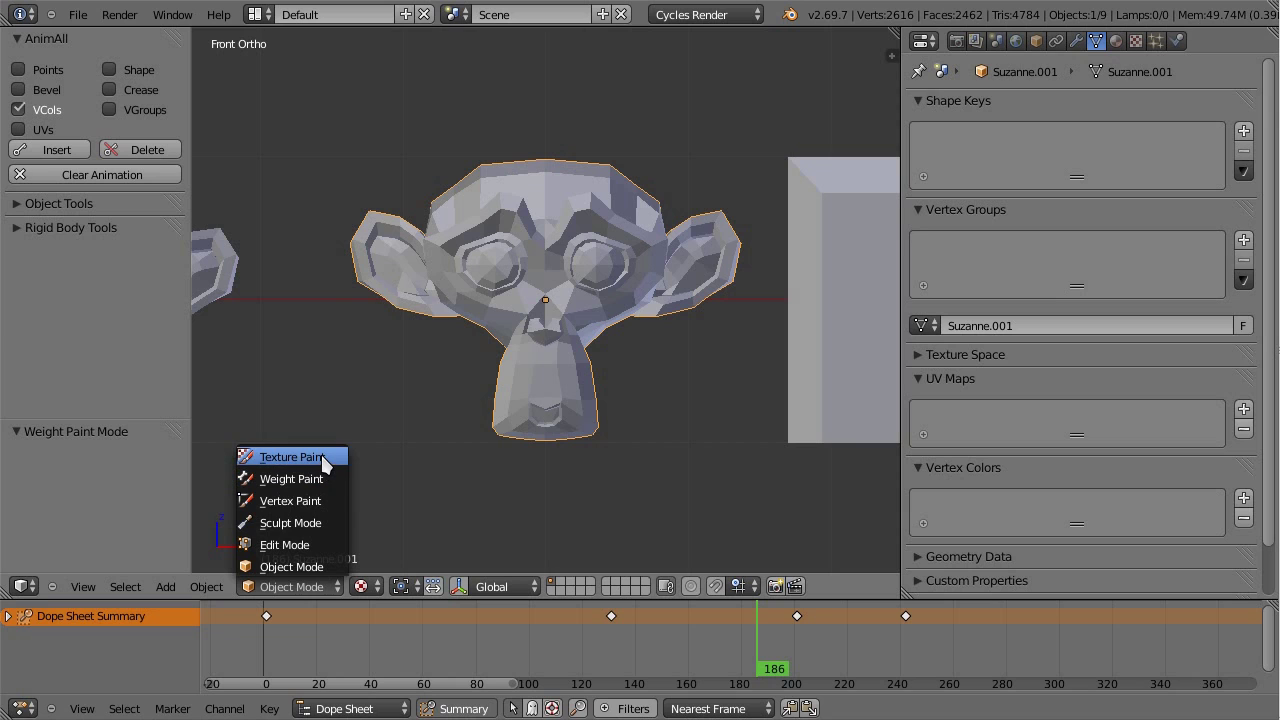
# Step: In Vertex Paint mode at frame 10, paint most of the monkey fully saturated blue
pyautogui.click(322, 506)
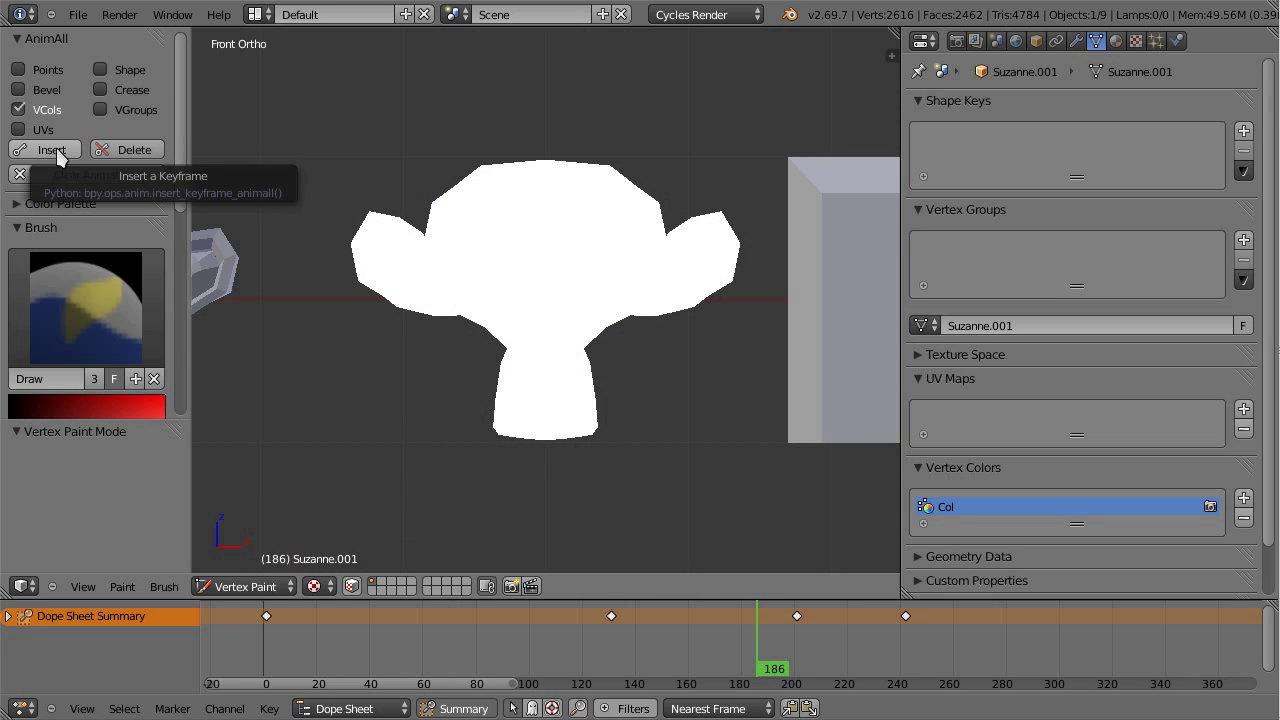
pyautogui.moveTo(551, 631); pyautogui.dragTo(742, 650)
pyautogui.scroll(-3, 110, 385)
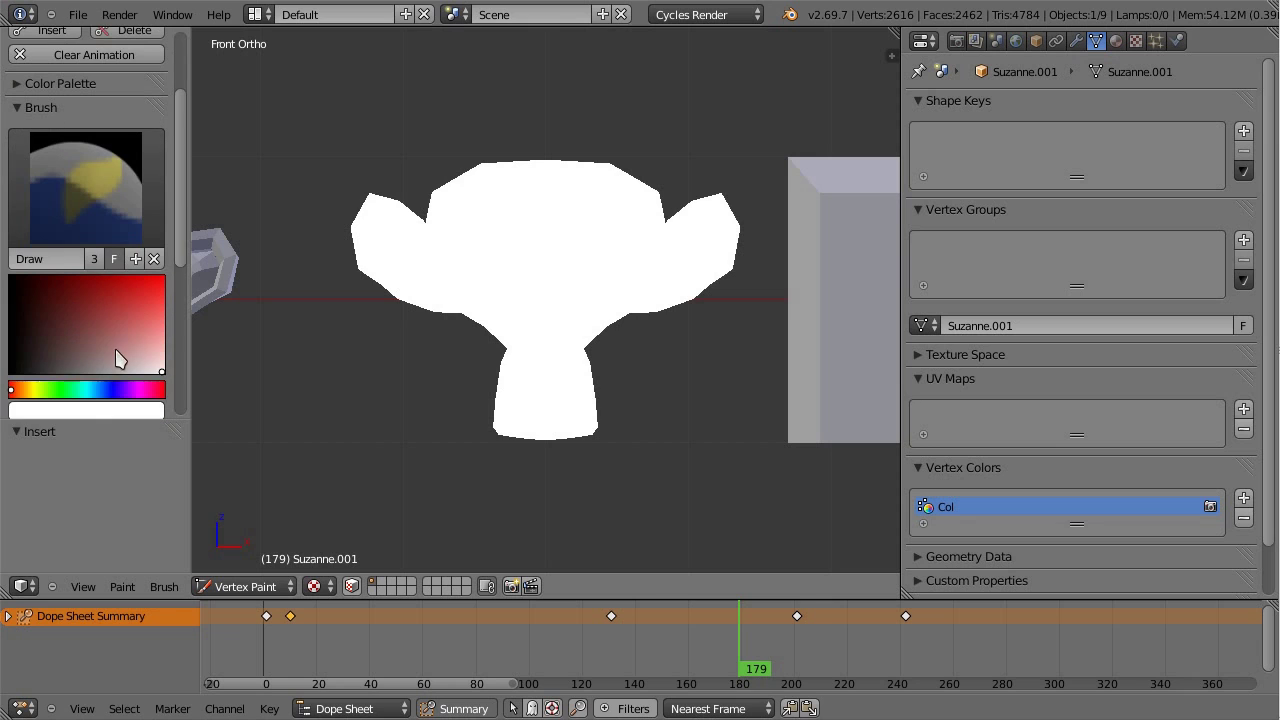
pyautogui.click(101, 390)
pyautogui.moveTo(128, 330); pyautogui.dragTo(162, 278)
pyautogui.moveTo(505, 255)
pyautogui.mouseDown()
pyautogui.moveTo(406, 229)
pyautogui.moveTo(547, 396)
pyautogui.mouseUp()
pyautogui.scroll(3, 110, 175)
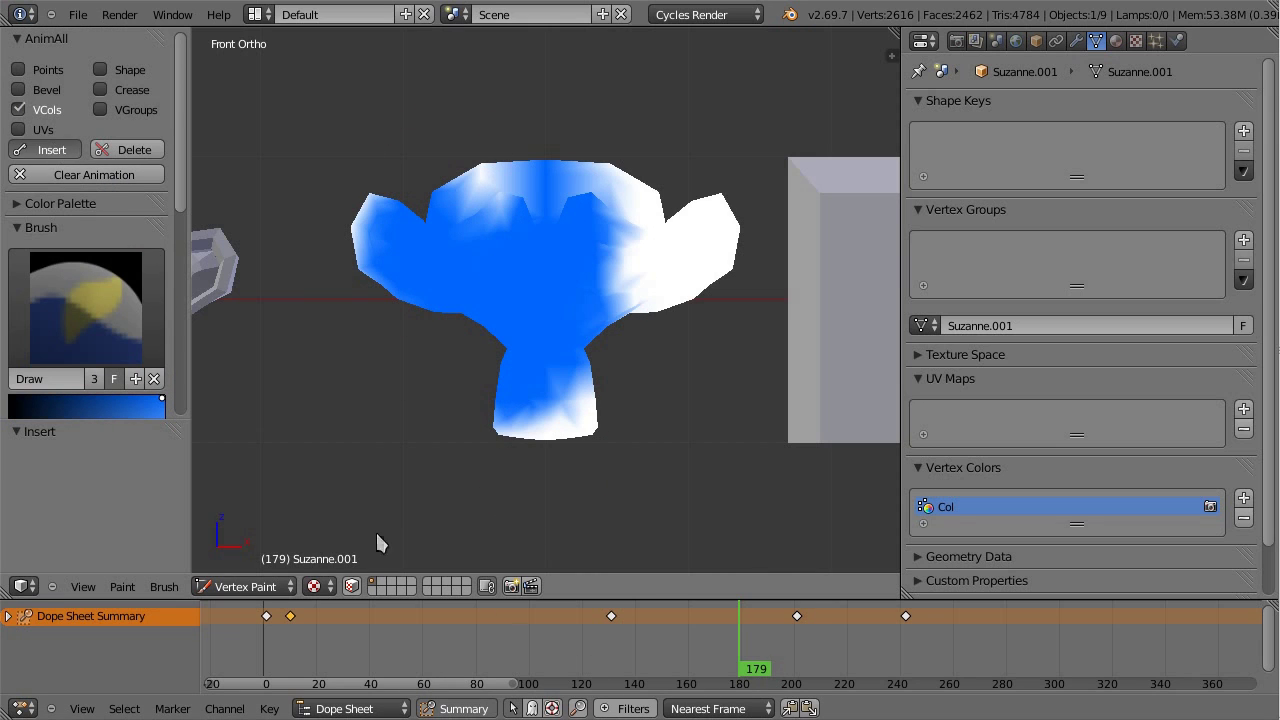
# Step: At frame 102, repaint the monkey head pinkish red and keyframe the vertex colours
pyautogui.moveTo(686, 658)
pyautogui.mouseDown()
pyautogui.moveTo(689, 640)
pyautogui.moveTo(535, 625)
pyautogui.mouseUp()
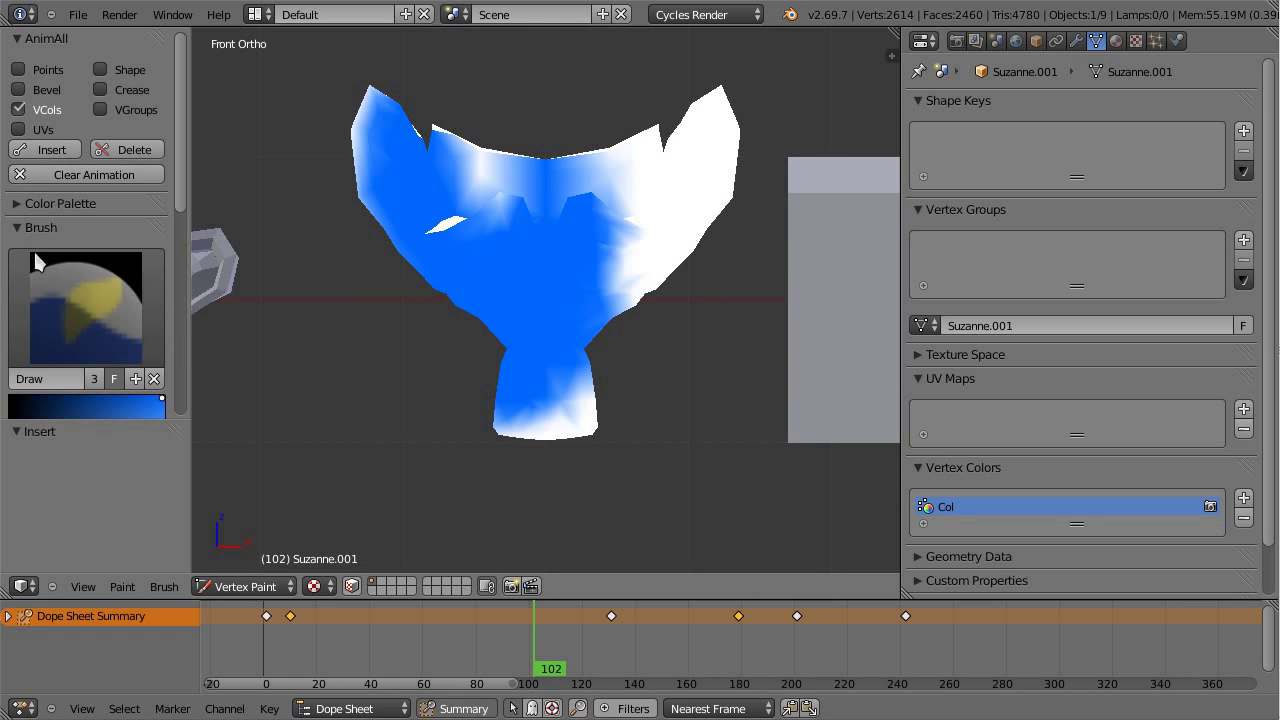
pyautogui.scroll(-6, 110, 366)
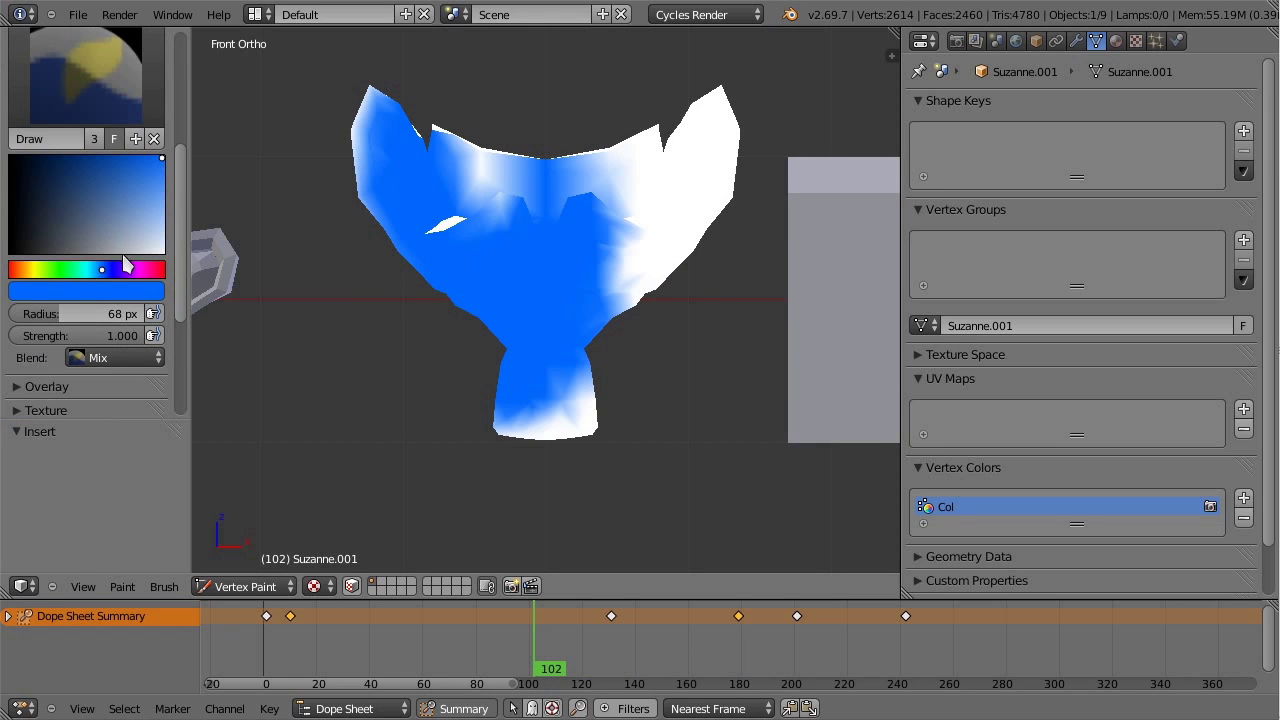
pyautogui.click(127, 273)
pyautogui.scroll(6, 114, 168)
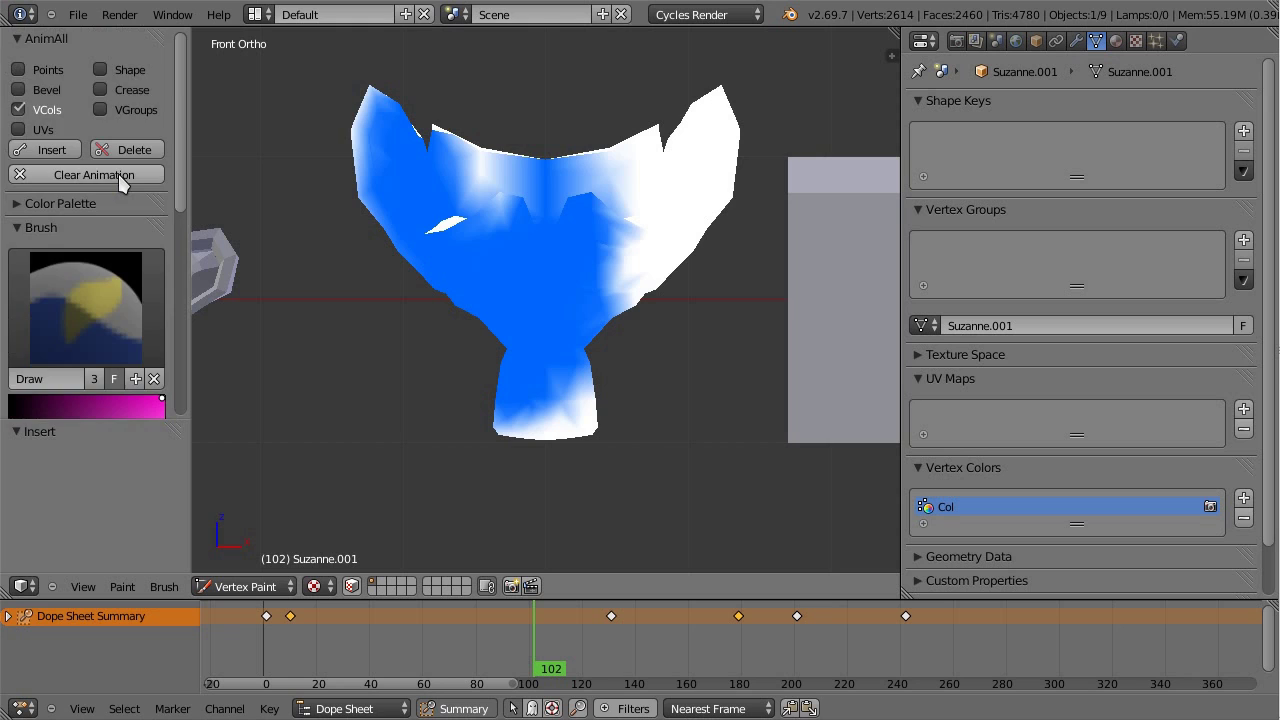
pyautogui.scroll(-5, 118, 174)
pyautogui.click(154, 310)
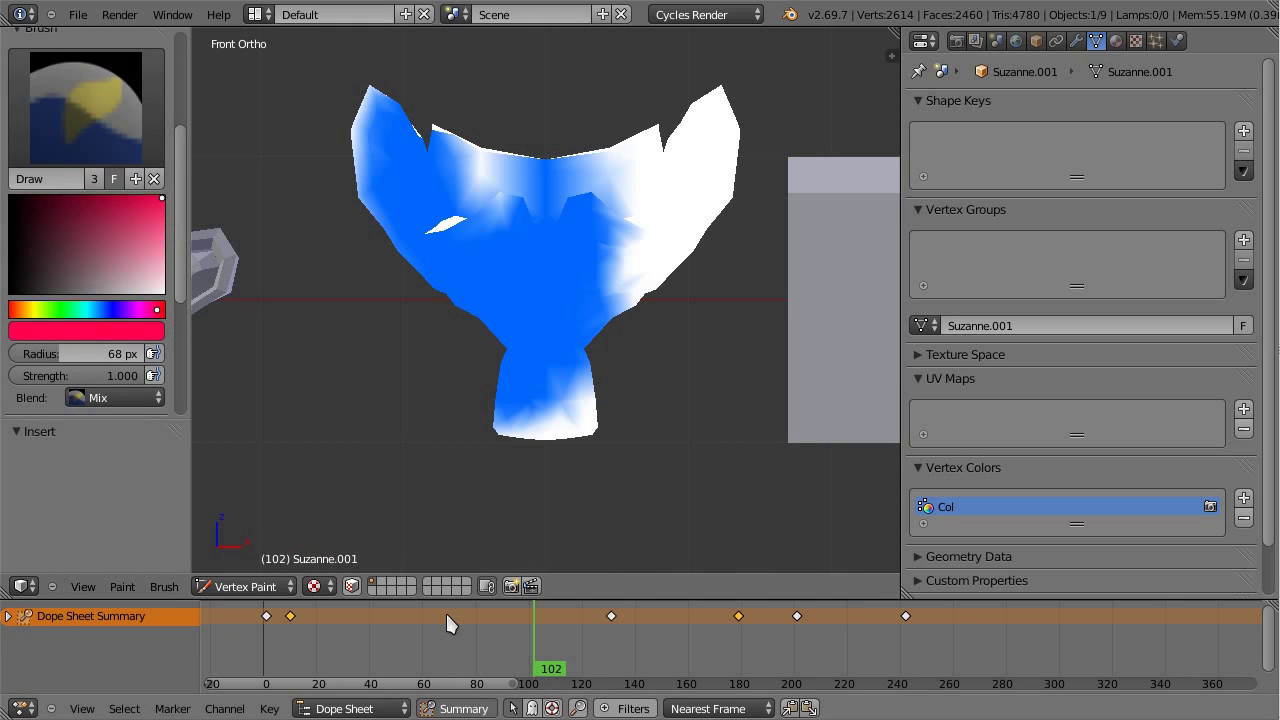
pyautogui.moveTo(278, 335)
pyautogui.mouseDown()
pyautogui.moveTo(454, 234)
pyautogui.moveTo(703, 163)
pyautogui.moveTo(509, 357)
pyautogui.moveTo(535, 425)
pyautogui.mouseUp()
pyautogui.scroll(5, 80, 172)
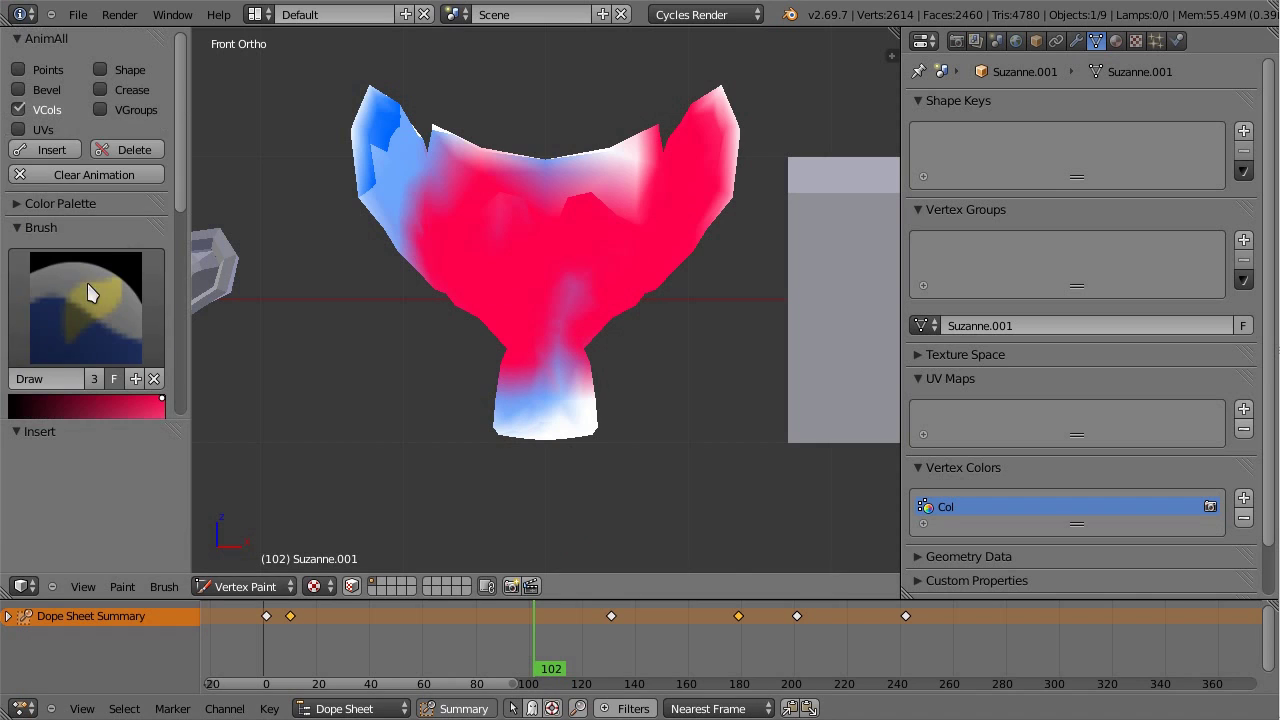
pyautogui.press('i')
# Step: Scrub across frames to preview the blue-to-red vertex colour transition
pyautogui.moveTo(520, 634)
pyautogui.mouseDown()
pyautogui.moveTo(366, 617)
pyautogui.moveTo(600, 646)
pyautogui.moveTo(641, 635)
pyautogui.moveTo(615, 636)
pyautogui.mouseUp()
pyautogui.press('Tab')
pyautogui.press('Tab')
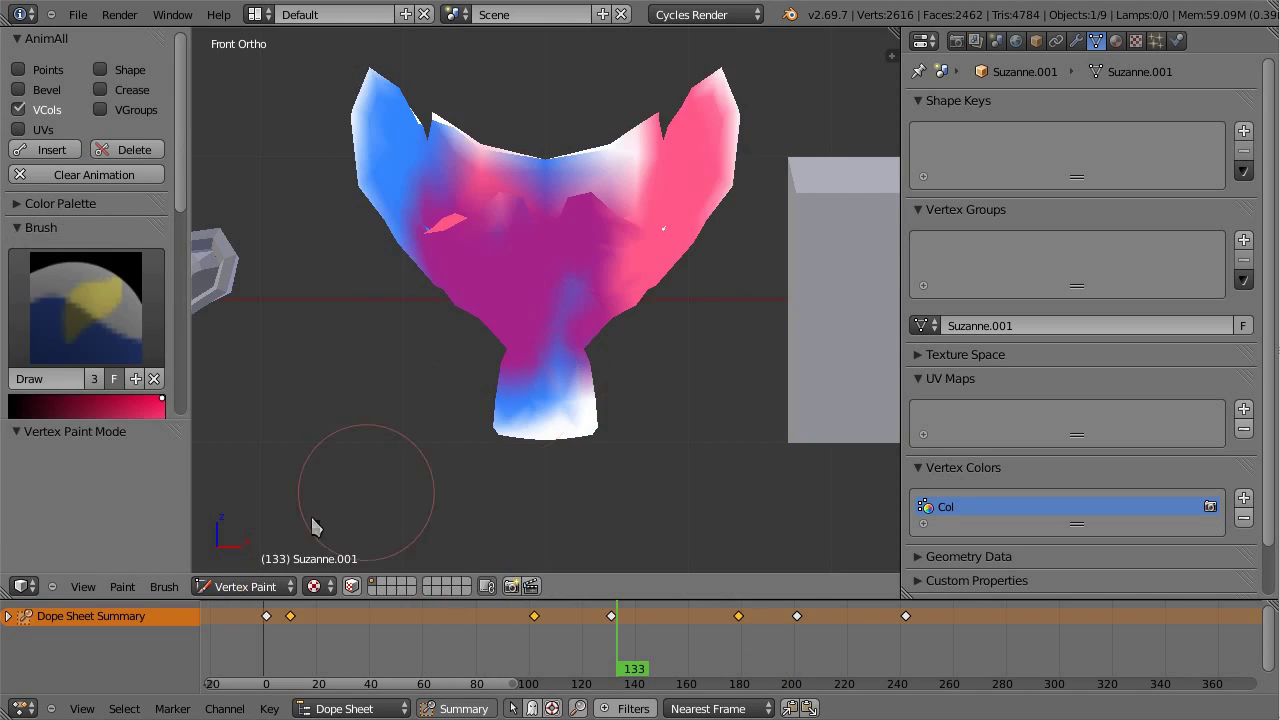
pyautogui.click(268, 587)
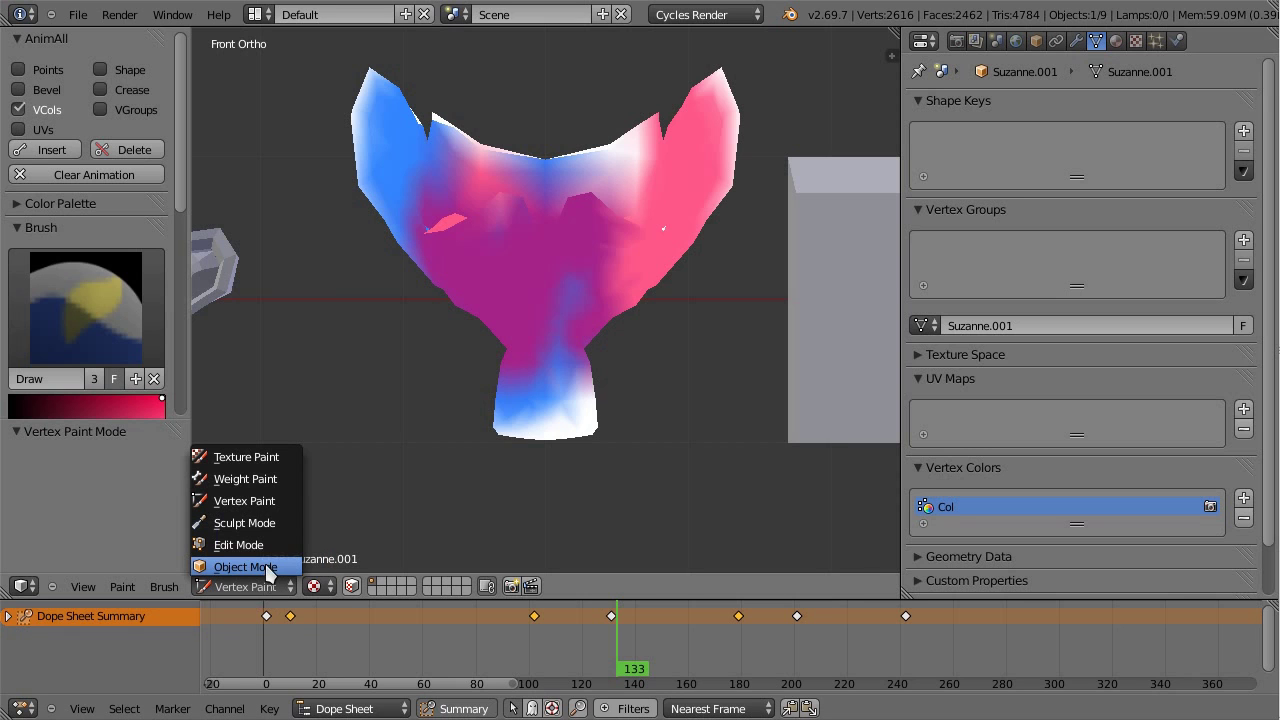
pyautogui.moveTo(643, 606); pyautogui.dragTo(781, 640)
pyautogui.click(268, 586)
pyautogui.click(275, 567)
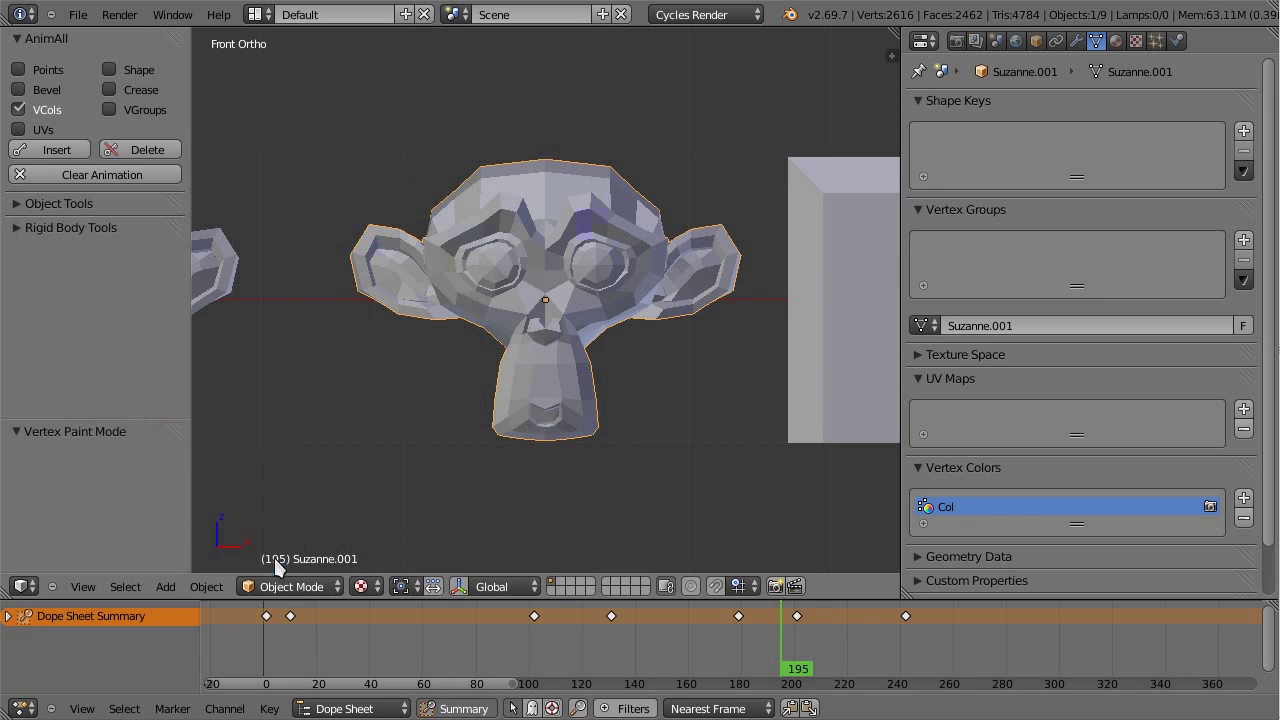
pyautogui.click(288, 586)
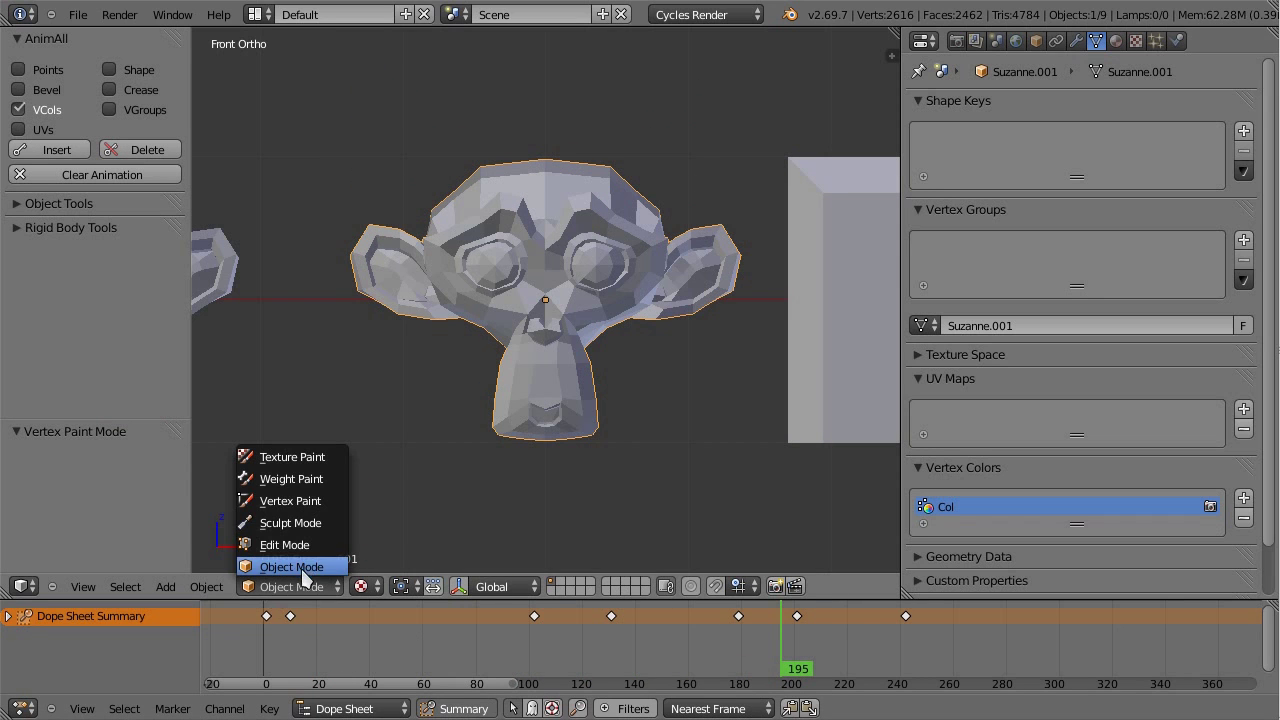
pyautogui.click(323, 511)
pyautogui.moveTo(687, 649)
pyautogui.mouseDown()
pyautogui.moveTo(366, 634)
pyautogui.moveTo(290, 650)
pyautogui.moveTo(903, 648)
pyautogui.moveTo(260, 640)
pyautogui.moveTo(910, 650)
pyautogui.moveTo(372, 622)
pyautogui.moveTo(988, 628)
pyautogui.moveTo(354, 630)
pyautogui.moveTo(451, 677)
pyautogui.mouseUp()
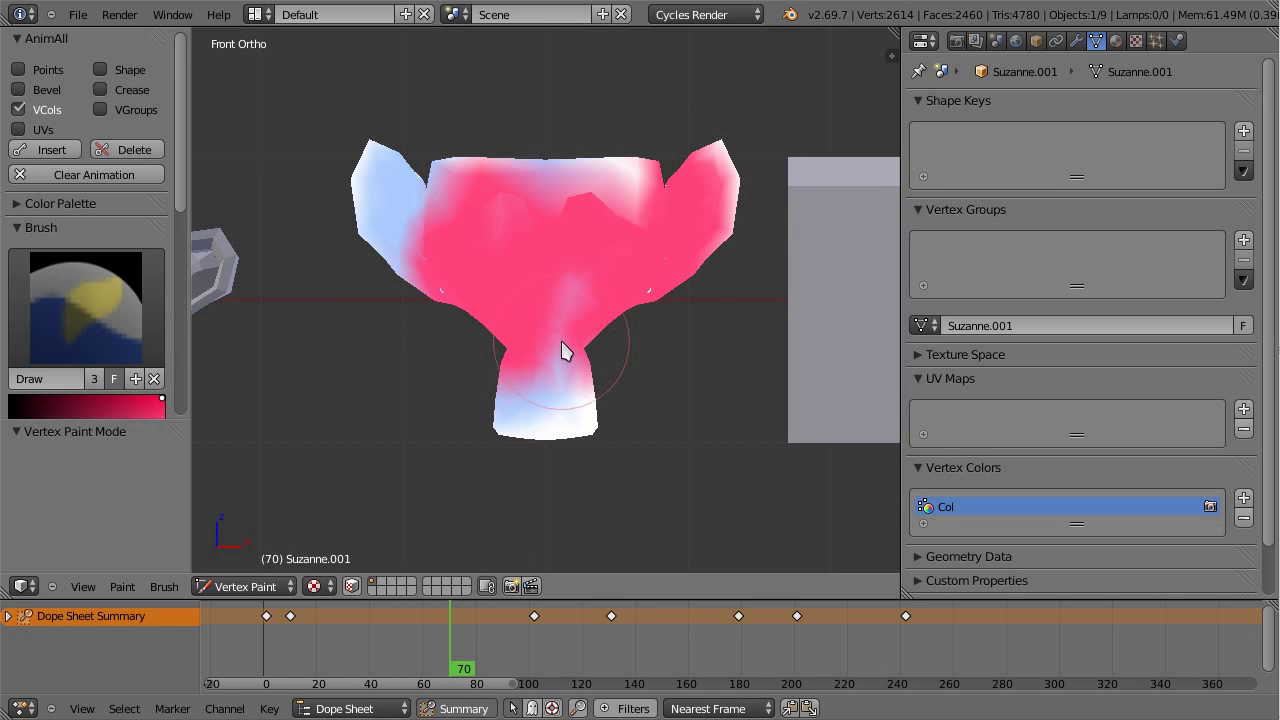
pyautogui.scroll(3, 549, 357)
pyautogui.scroll(-3, 563, 349)
pyautogui.scroll(1, 594, 314)
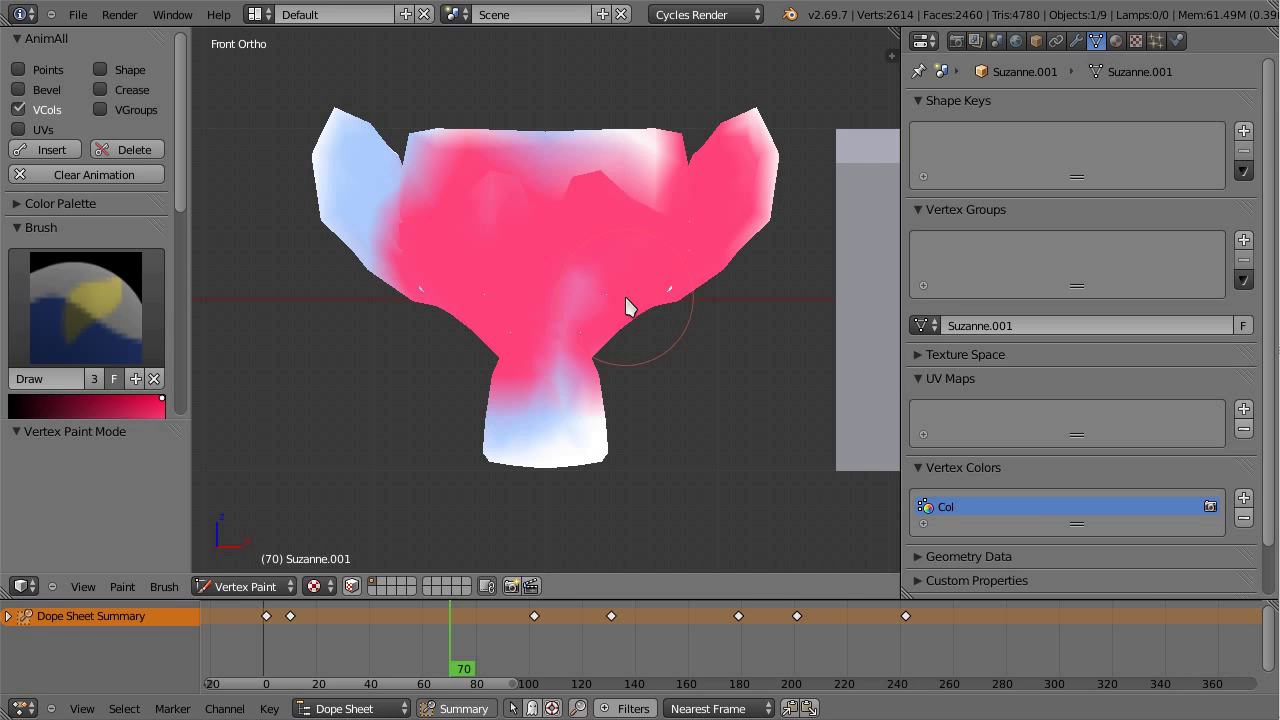
pyautogui.moveTo(546, 633); pyautogui.dragTo(456, 688)
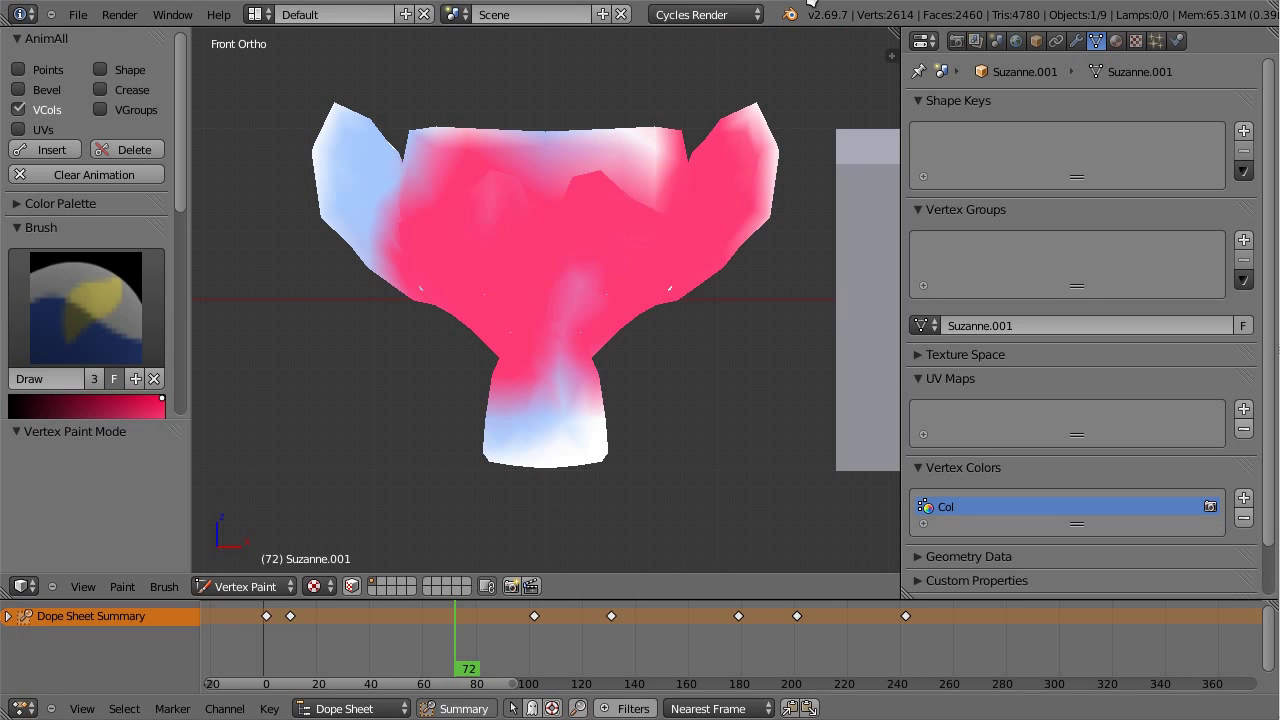
# Step: Return to Object Mode and add a new Text object
pyautogui.click(255, 587)
pyautogui.click(255, 568)
pyautogui.scroll(-6, 430, 380)
pyautogui.hotkey('shift', 'a')
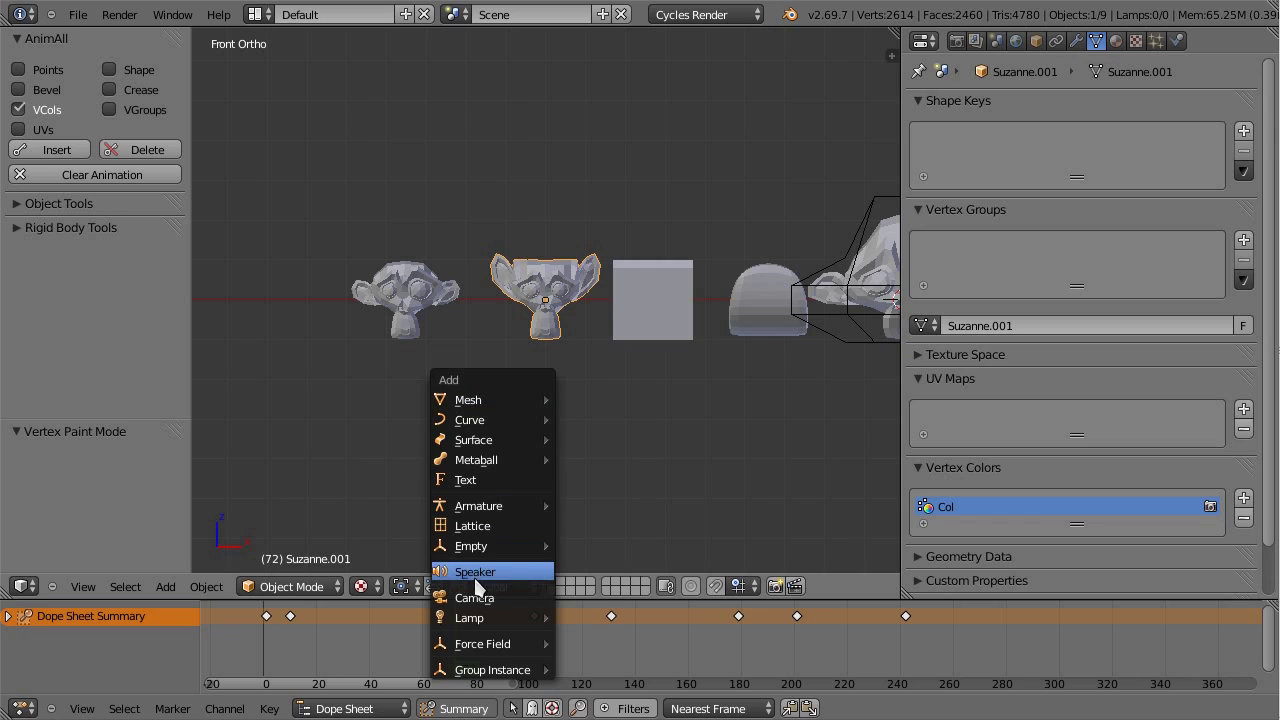
pyautogui.moveTo(517, 508)
pyautogui.click(517, 481)
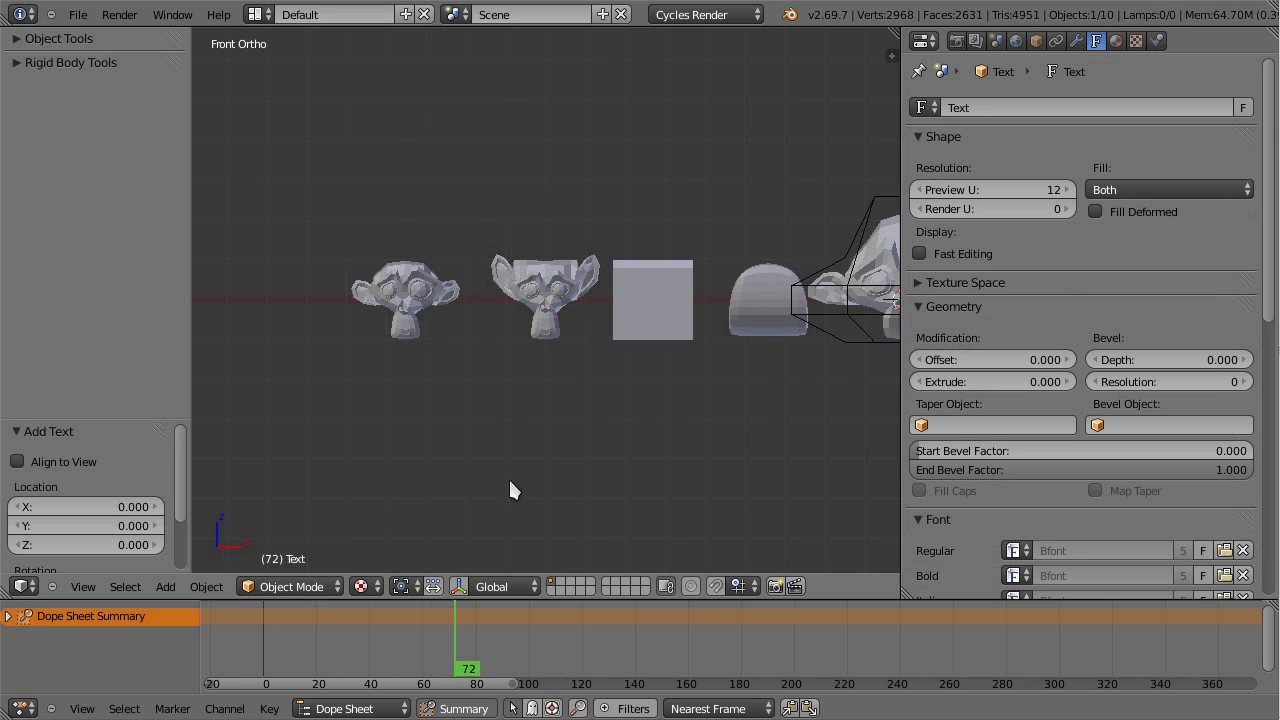
# Step: Reset the text's rotation, place it above the objects, and rotate it 90° on X to face front
pyautogui.hotkey('alt', 'r')
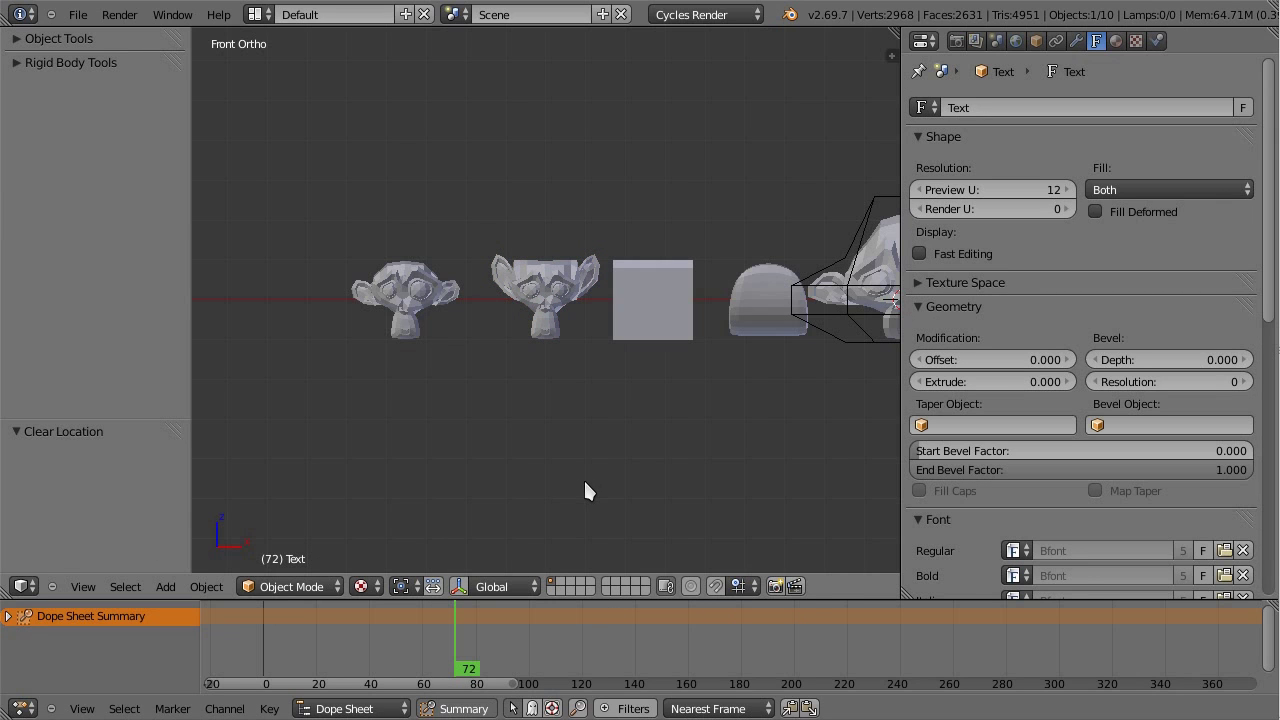
pyautogui.press('g')
pyautogui.click(284, 343)
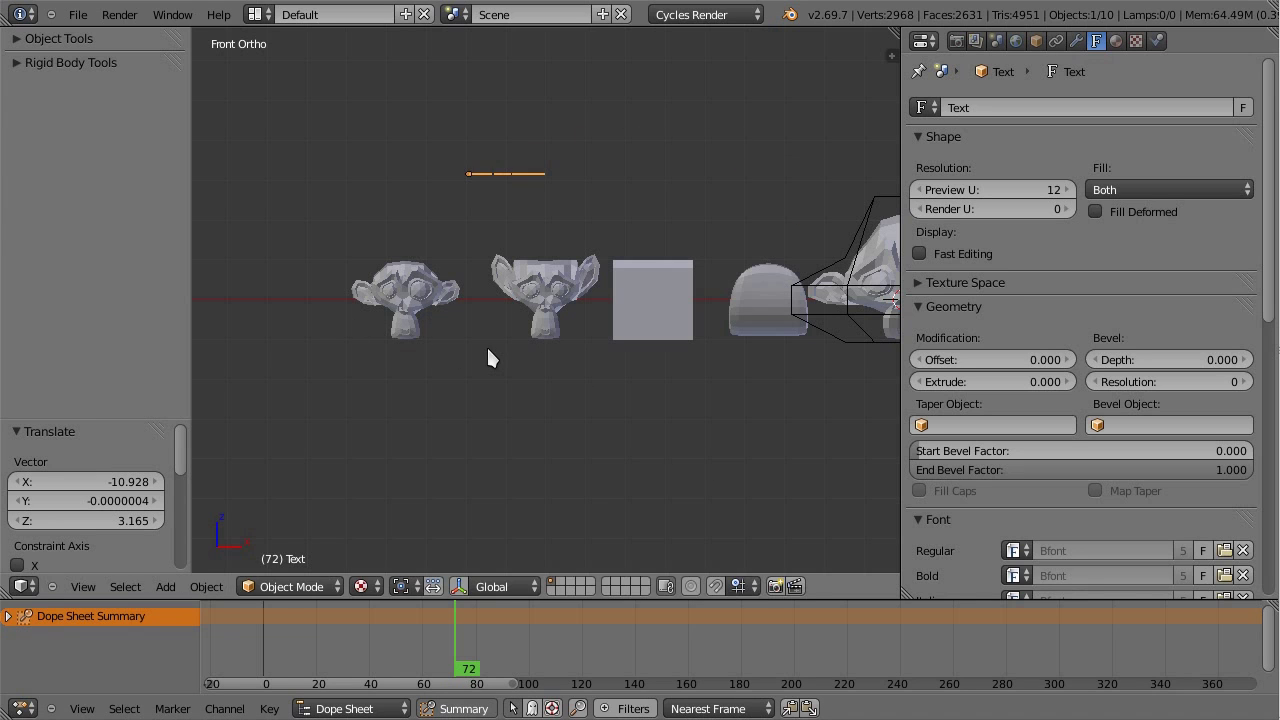
pyautogui.press('r')
pyautogui.press('x')
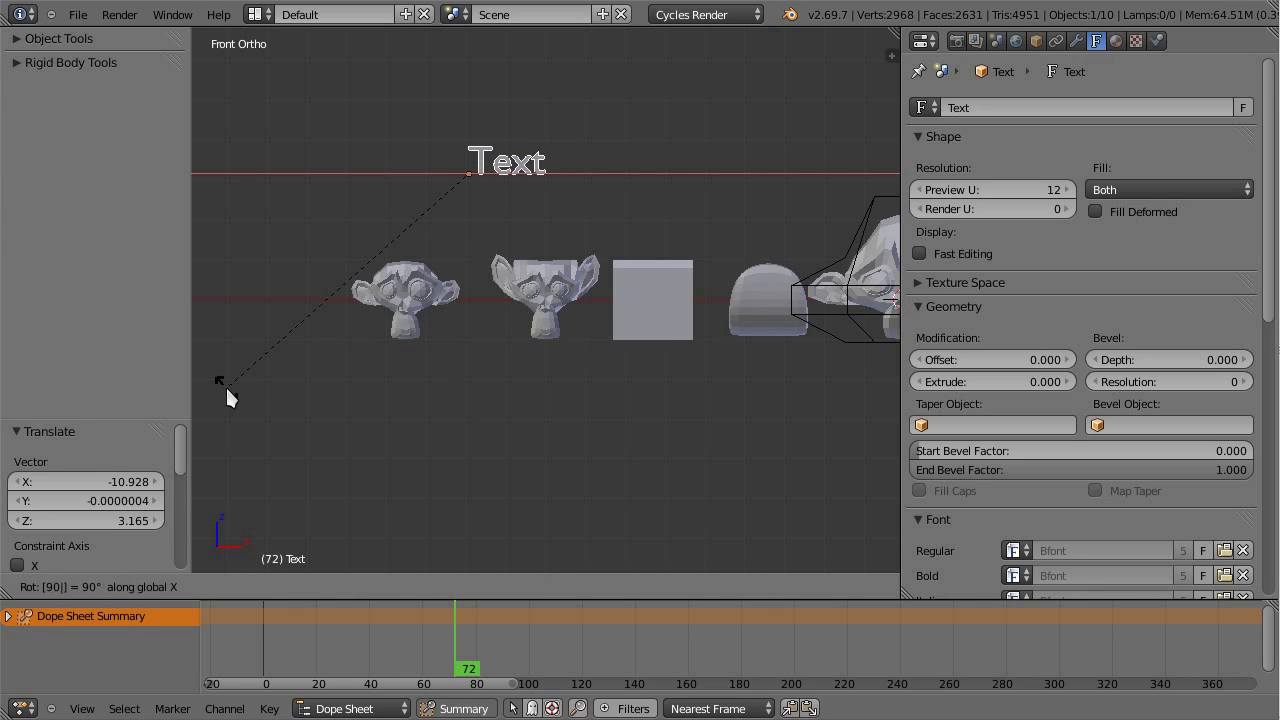
pyautogui.press('Return')
# Step: Replace the default text with the author's e-mail address, shift it lower left, and deselect all
pyautogui.press('Tab')
pyautogui.press('BackSpace')
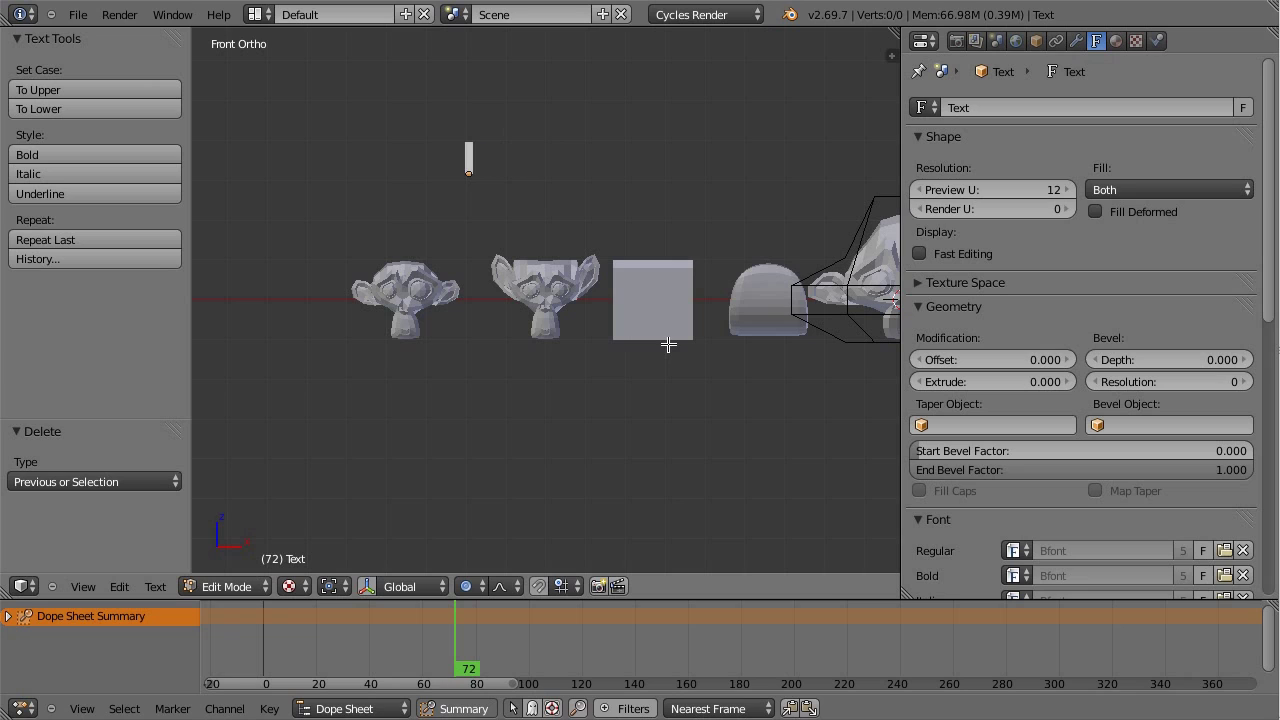
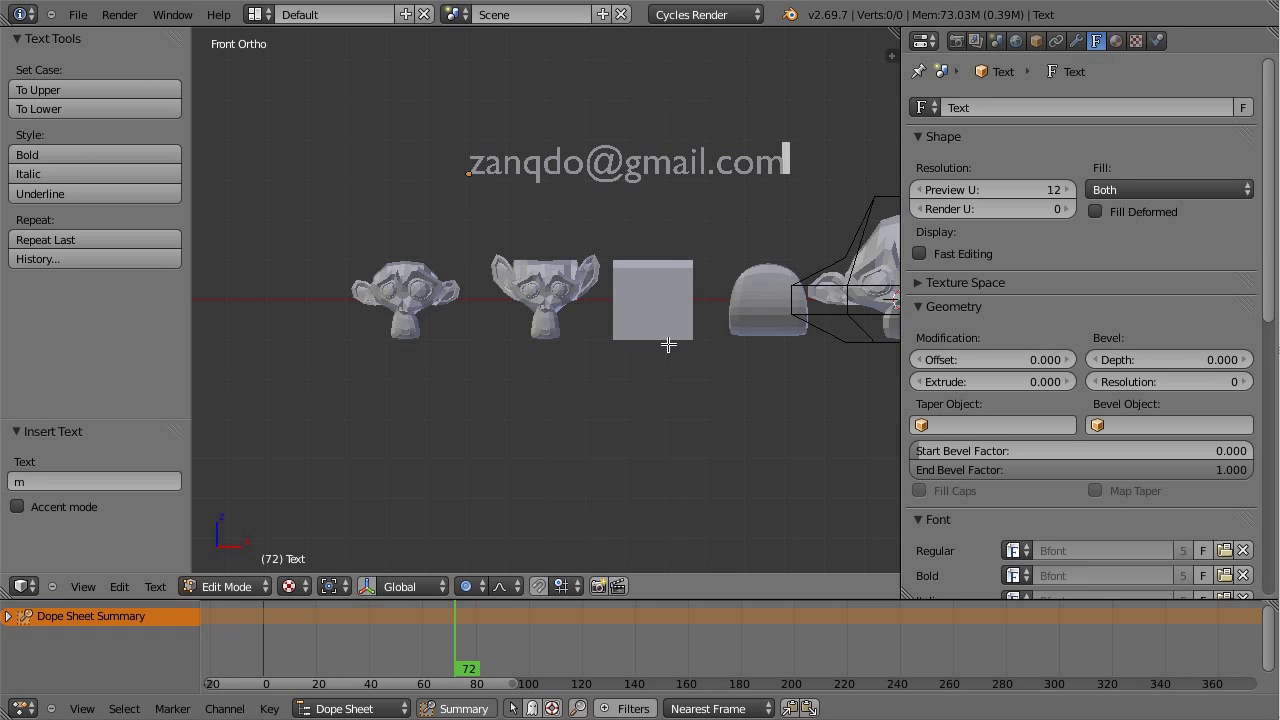
pyautogui.press('Tab')
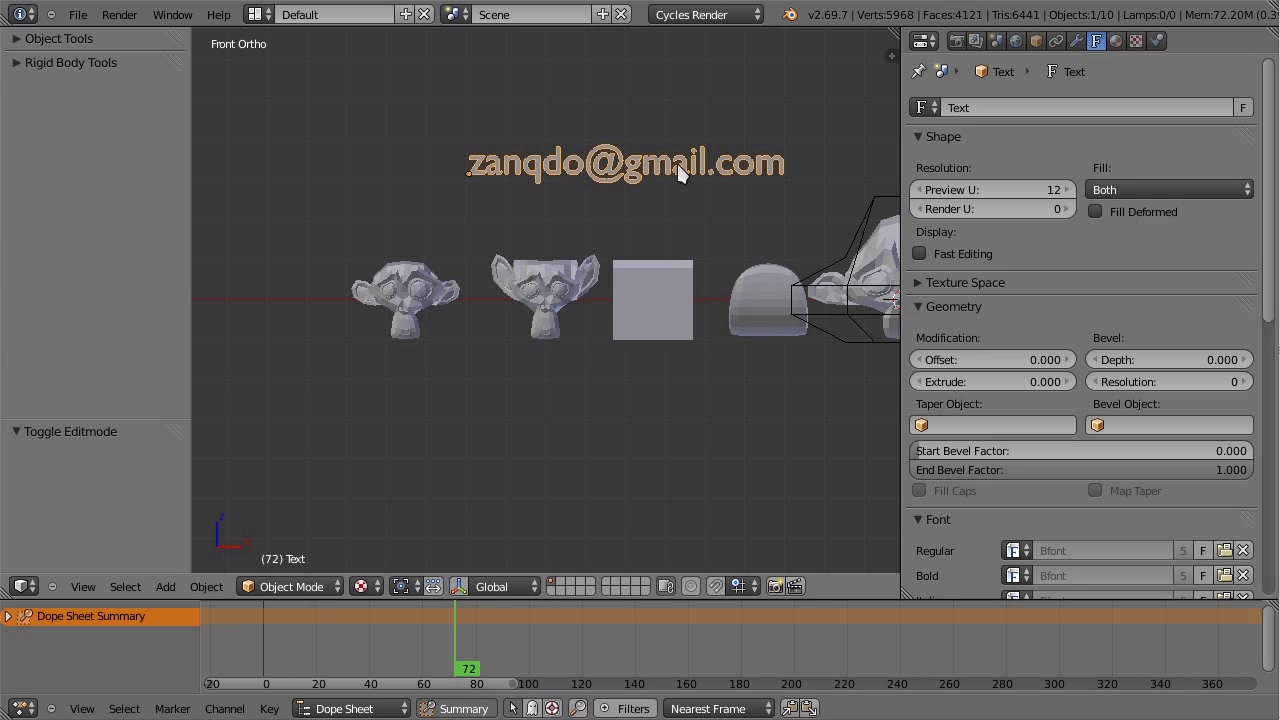
pyautogui.press('g')
pyautogui.click(688, 174)
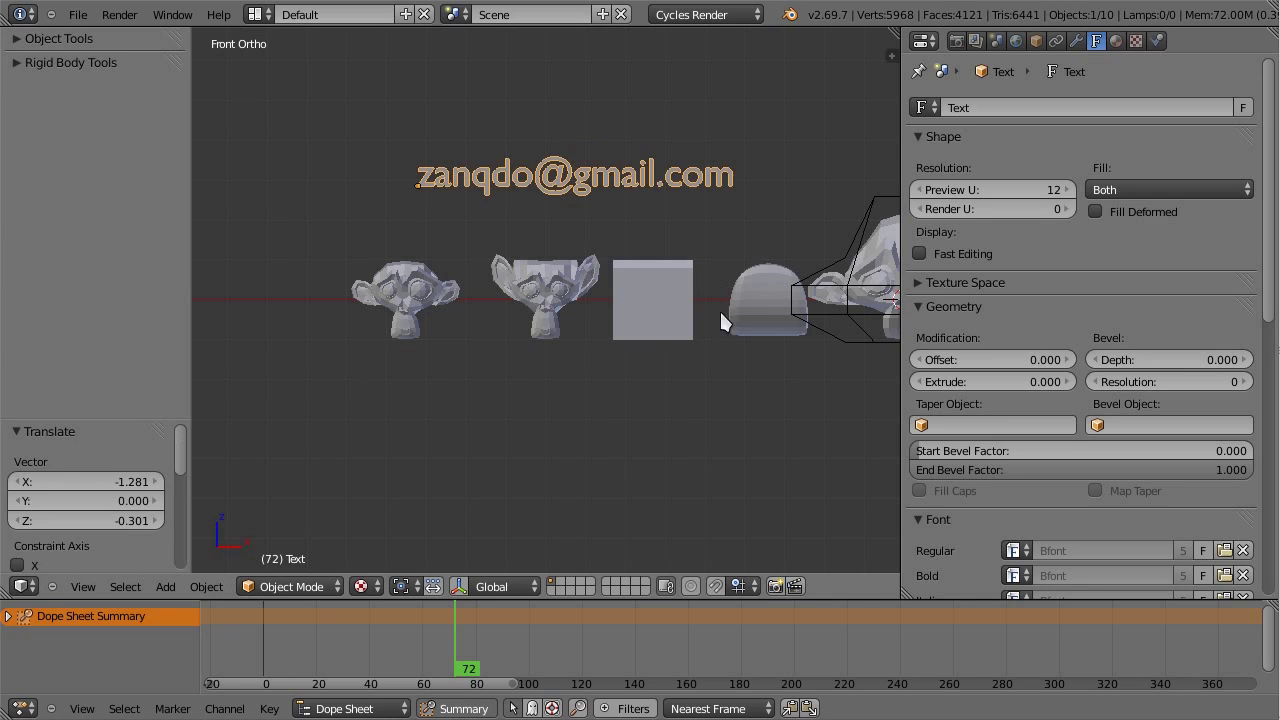
pyautogui.press('a')
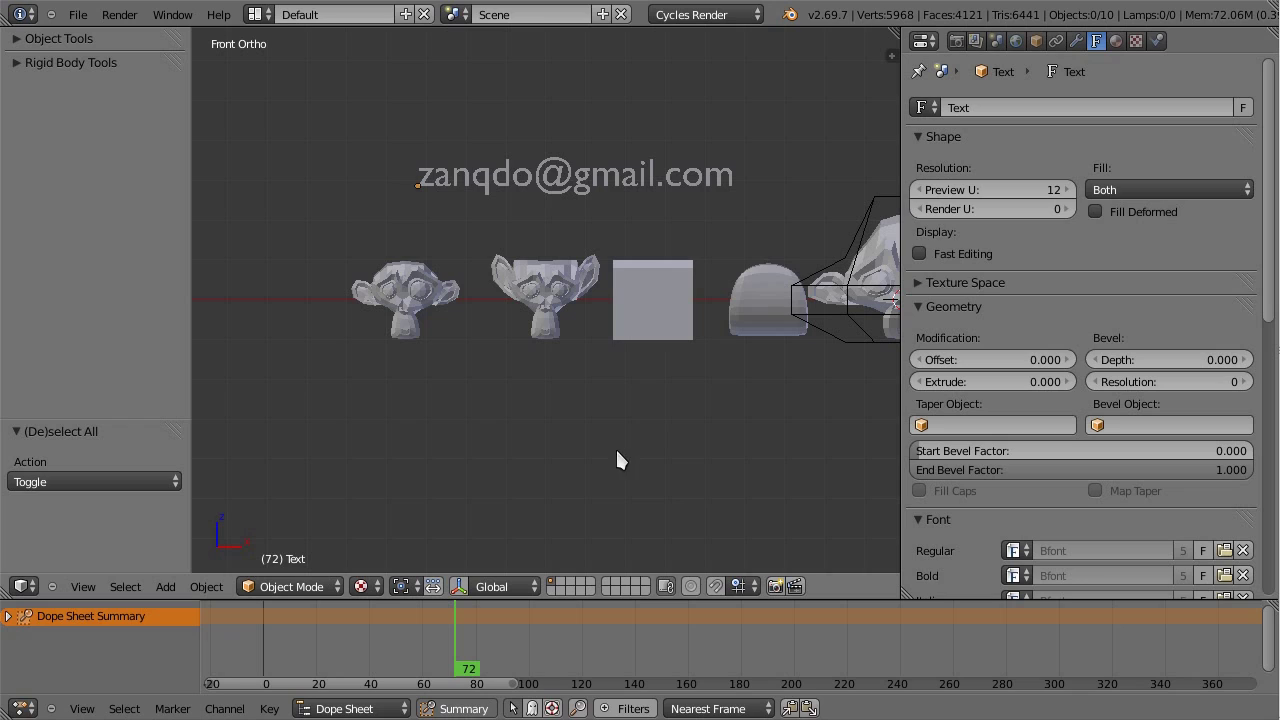